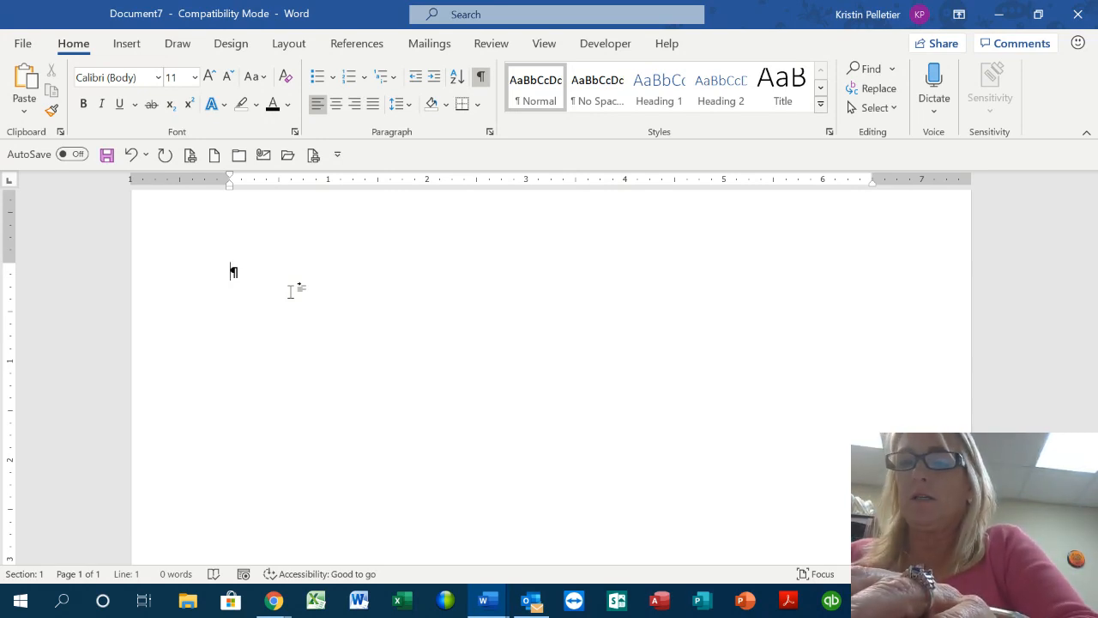
Type 'Access Computer Training', tab across to 'June, 2014 – July 2019', and remove two extra tabs
type("Access Computer Training")
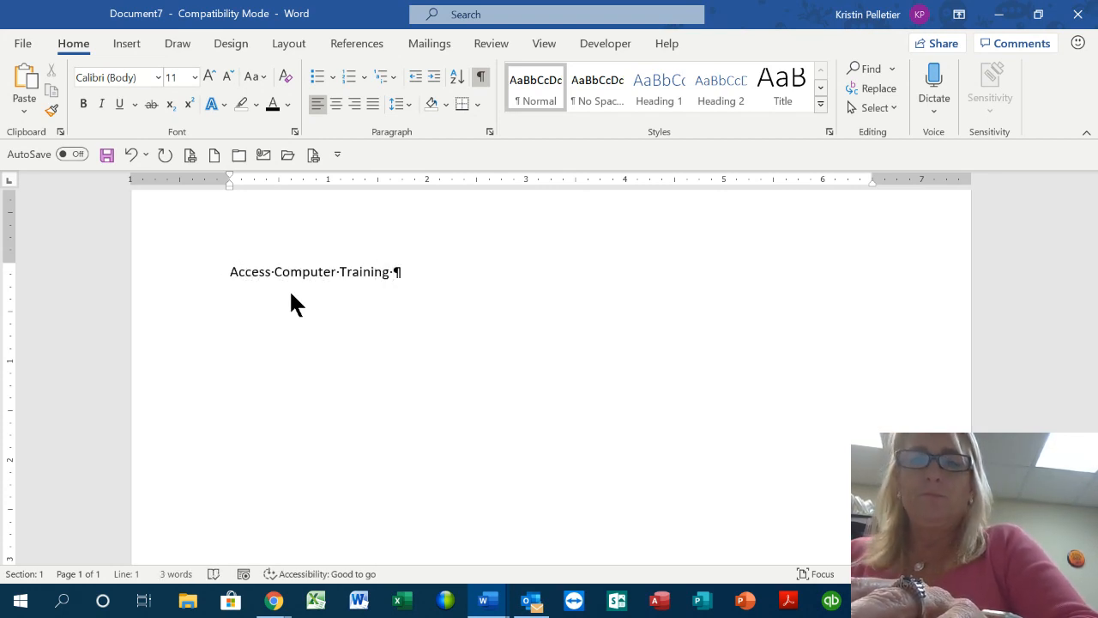
key("Tab")
key("Tab")
key("Tab")
key("Tab")
key("Tab")
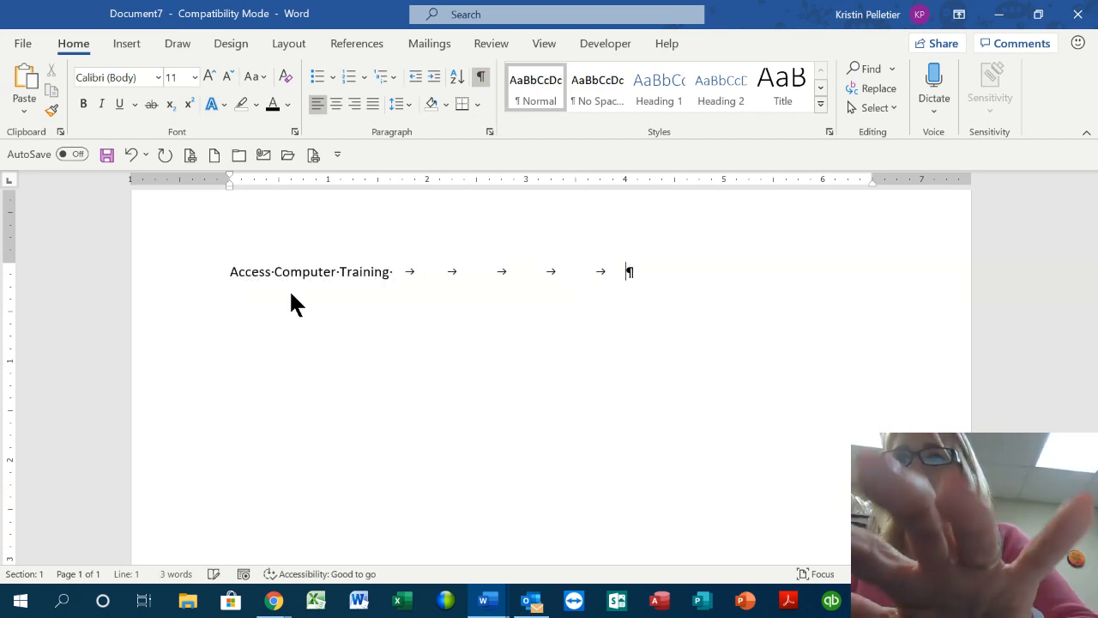
key("Tab")
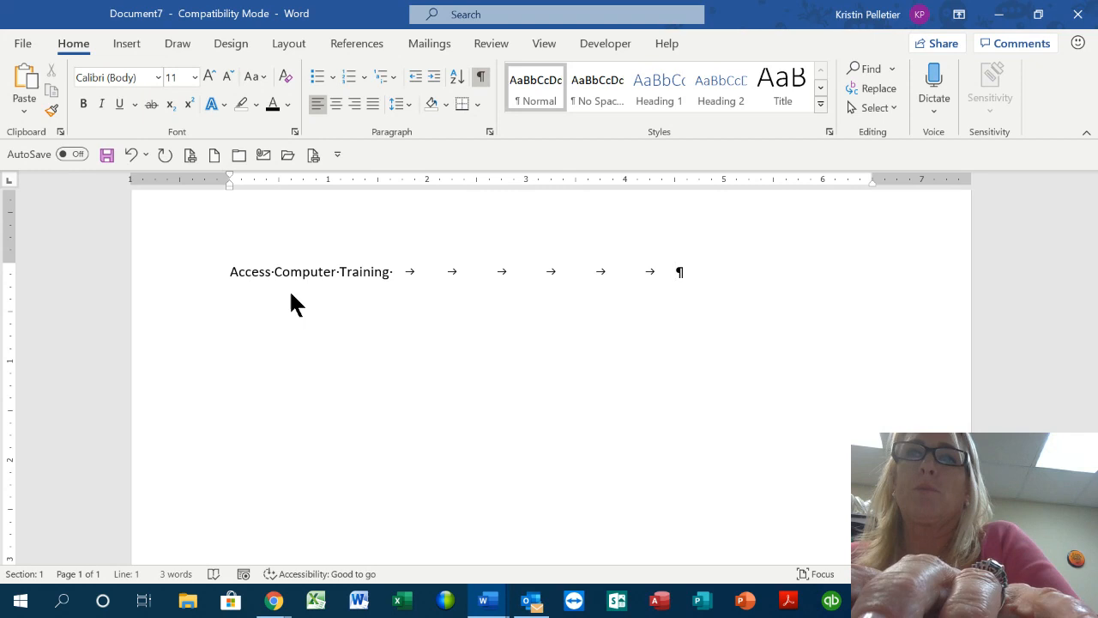
key("Tab")
key("Tab")
key("Tab")
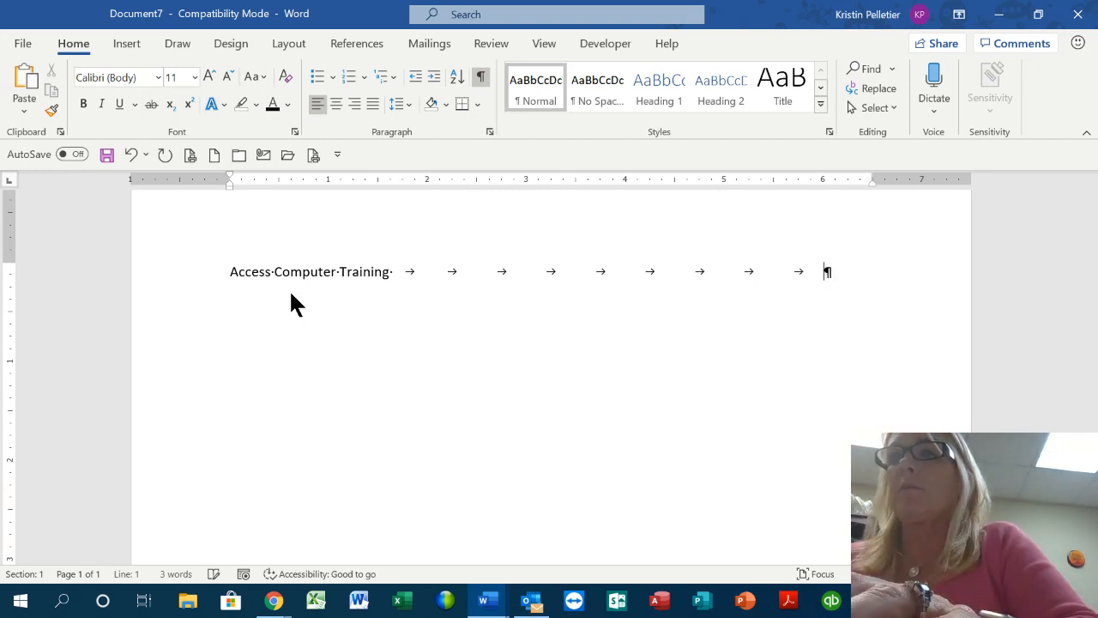
type("June,")
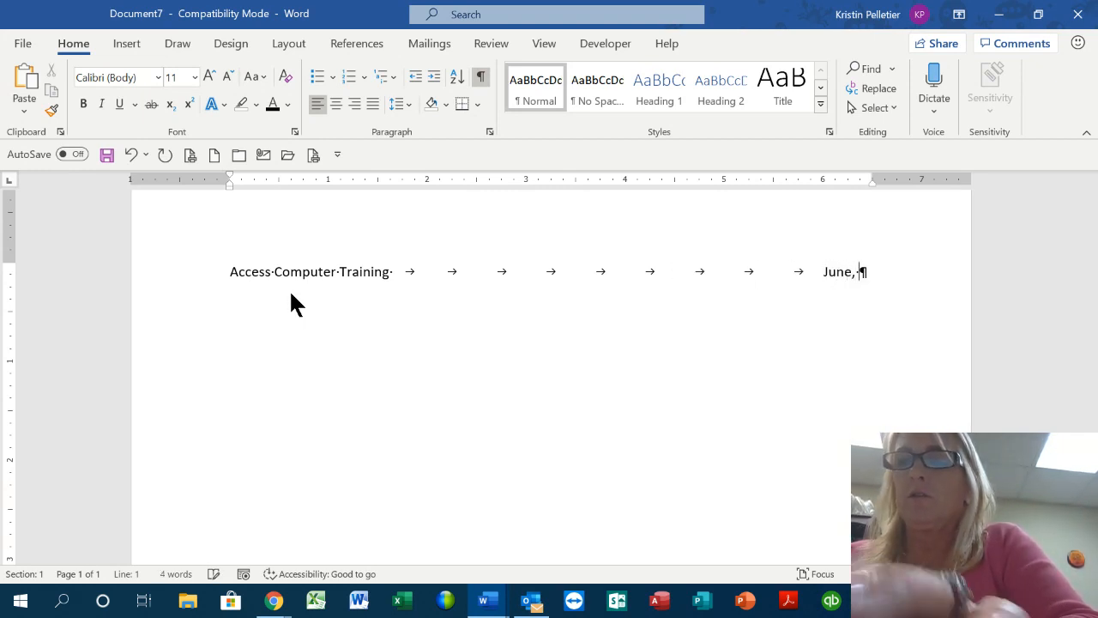
type(" 2014   ")
type("July 2019")
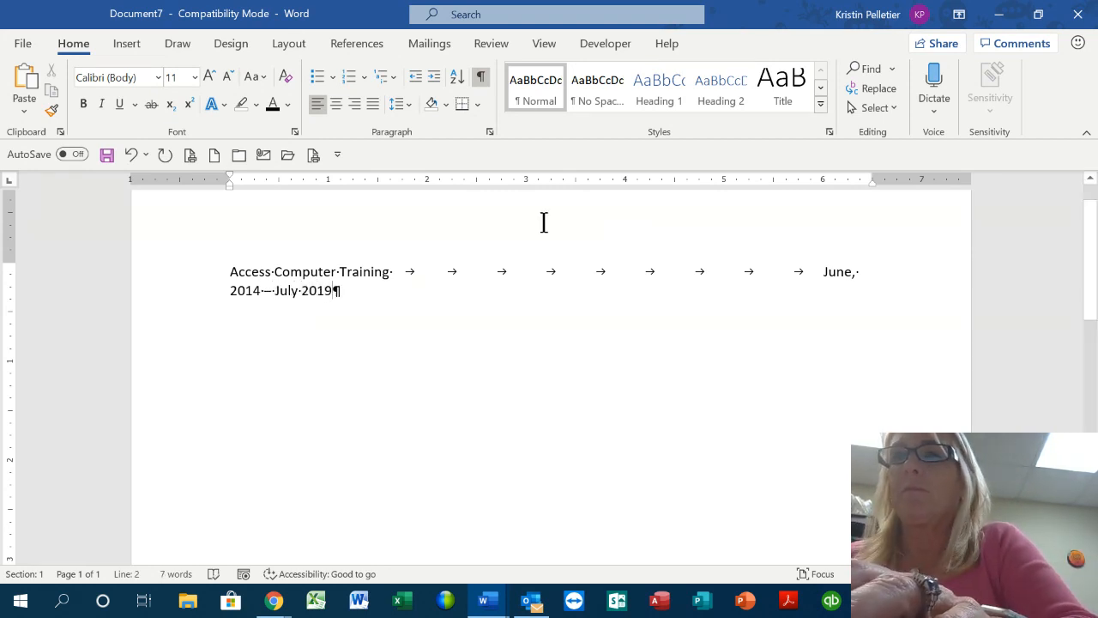
left_click(822, 271)
key("BackSpace")
key("BackSpace")
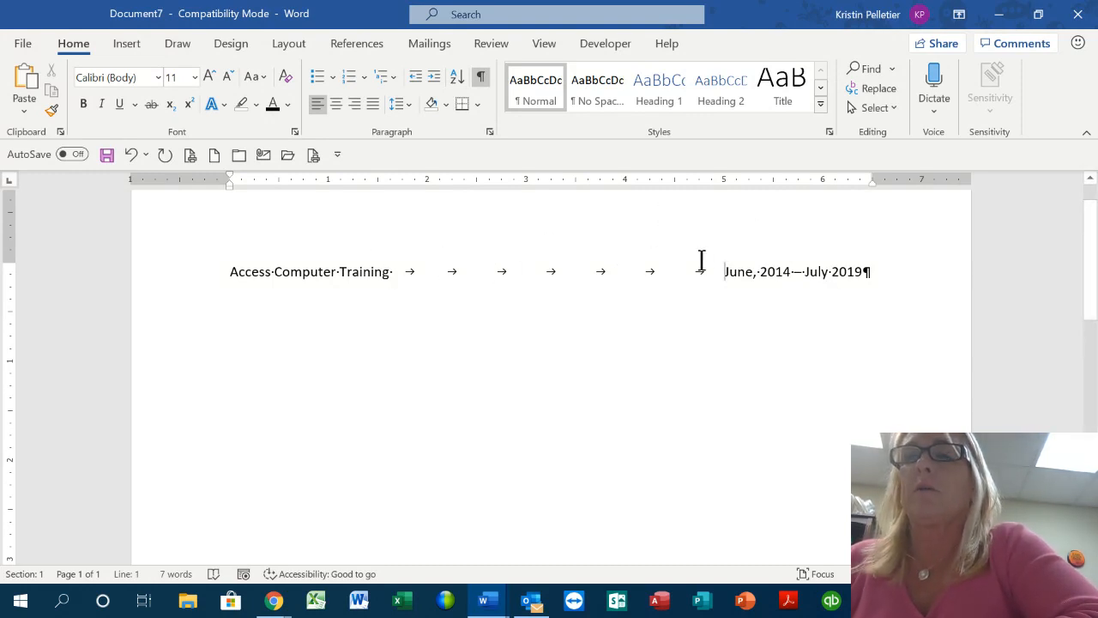
left_click(480, 76)
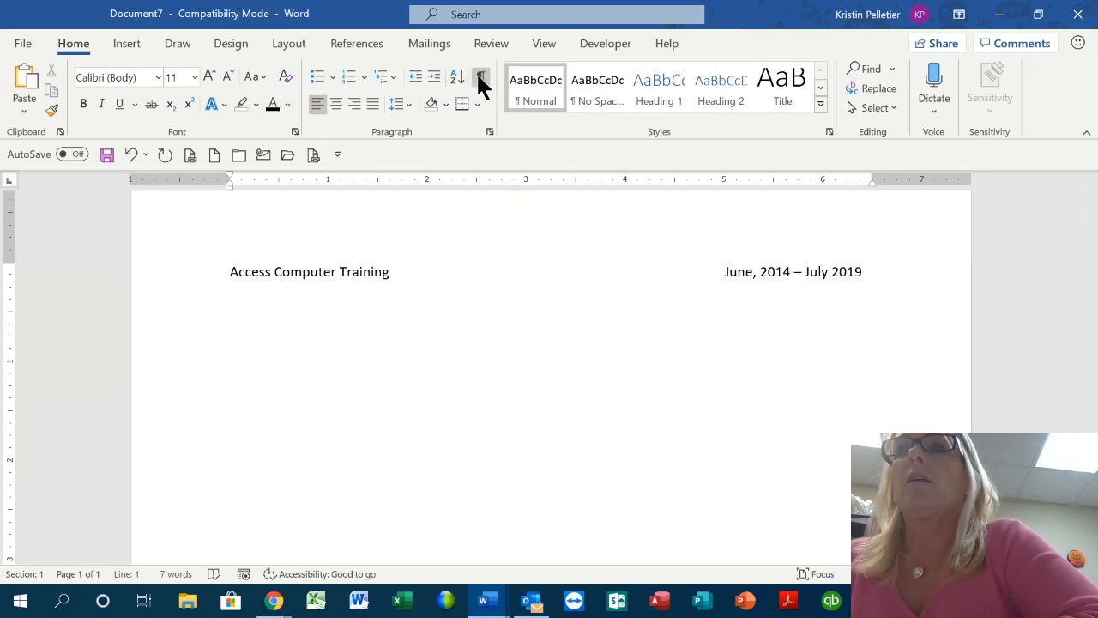
left_click(479, 76)
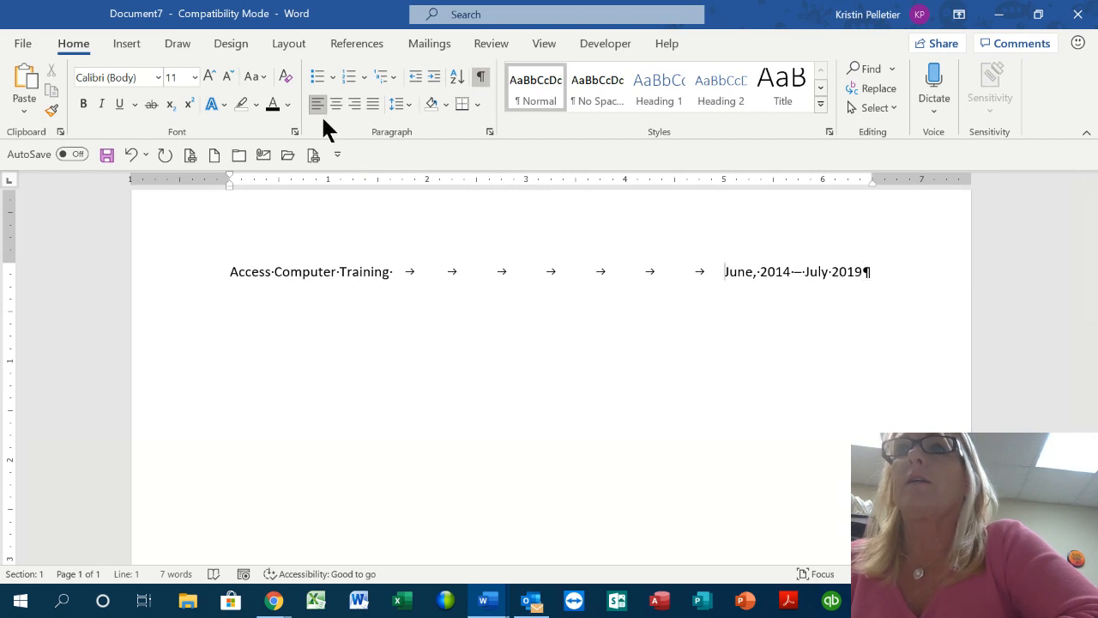
Add a new line 'Challenging Ideas' followed by tabs and 'September 2015 - October 2020'
left_click(866, 272)
key("Return")
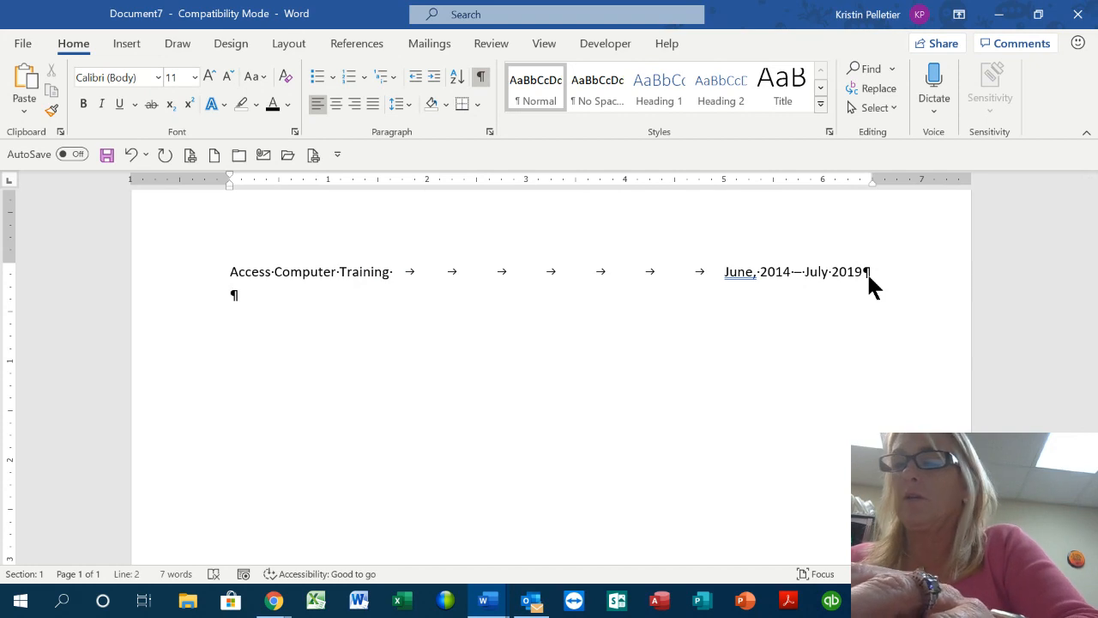
type("Challengin")
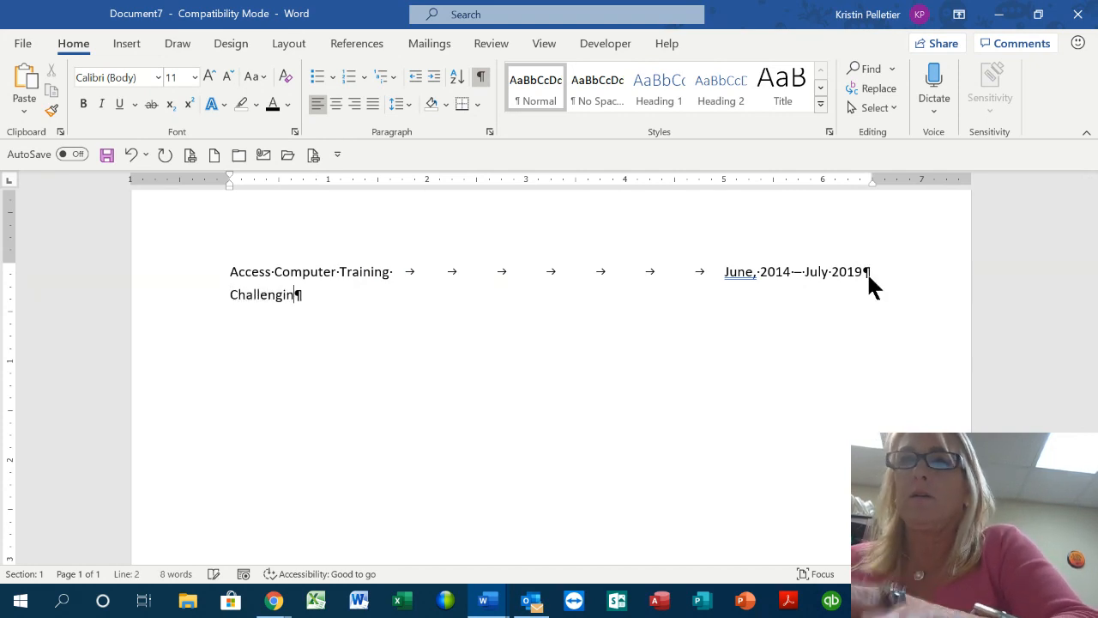
type("g Ideas")
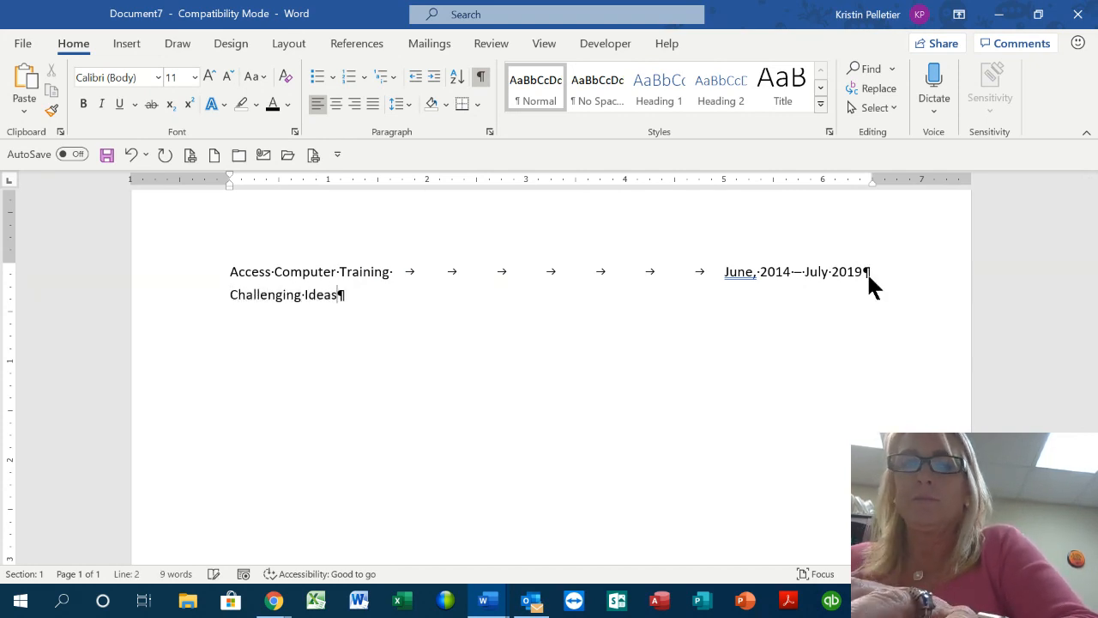
key("Tab")
key("Tab")
key("Tab")
key("Tab")
key("Tab")
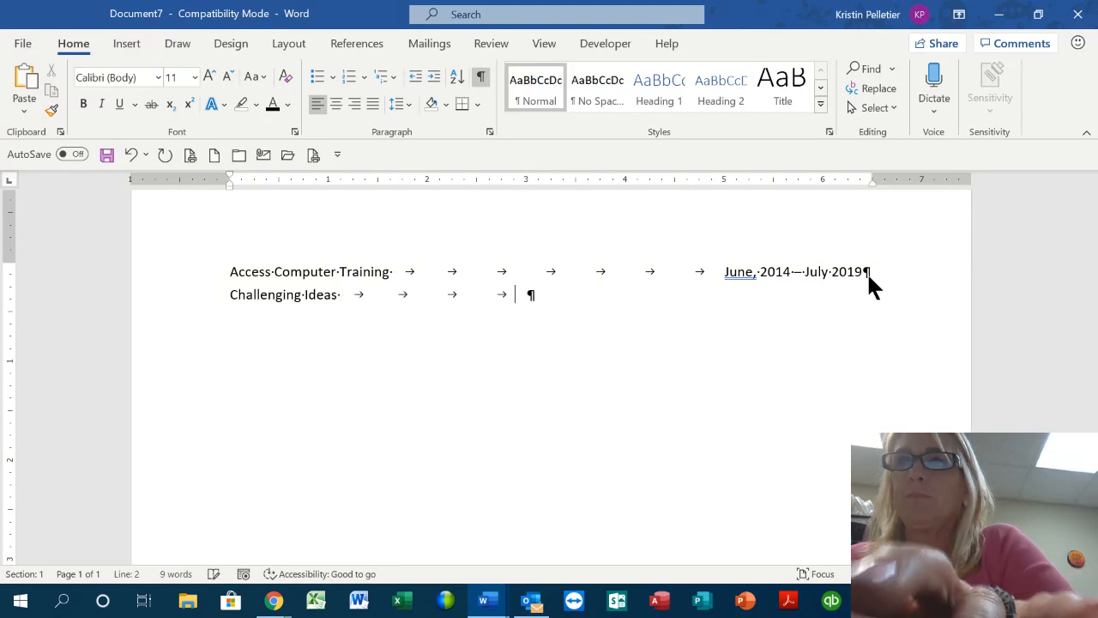
key("Tab")
key("Tab")
key("Tab")
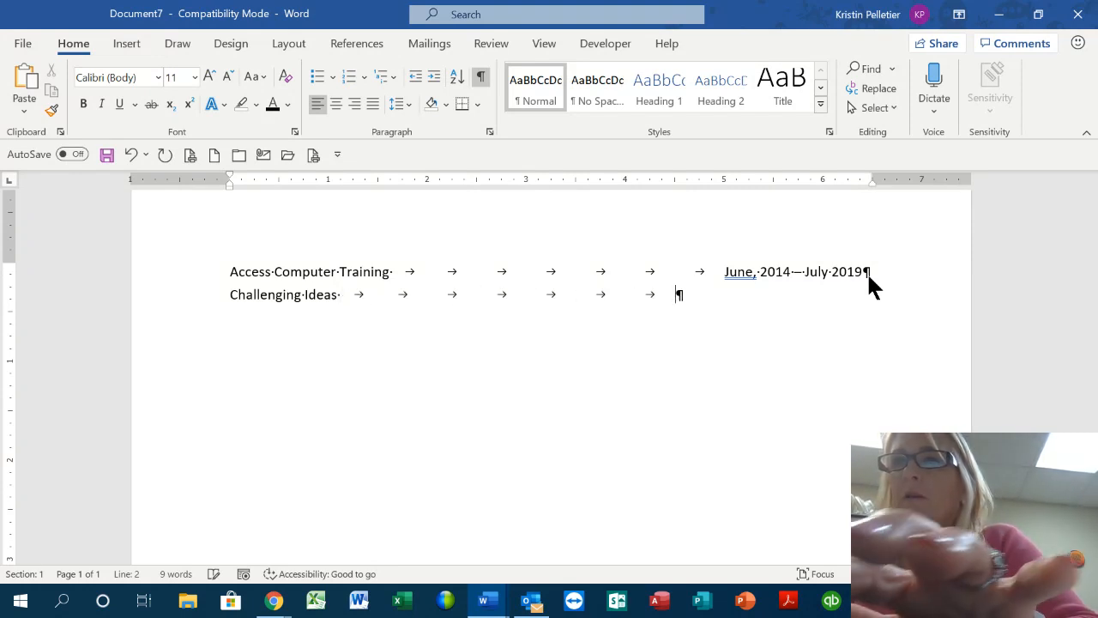
type("Sept")
key("Return")
type("2015")
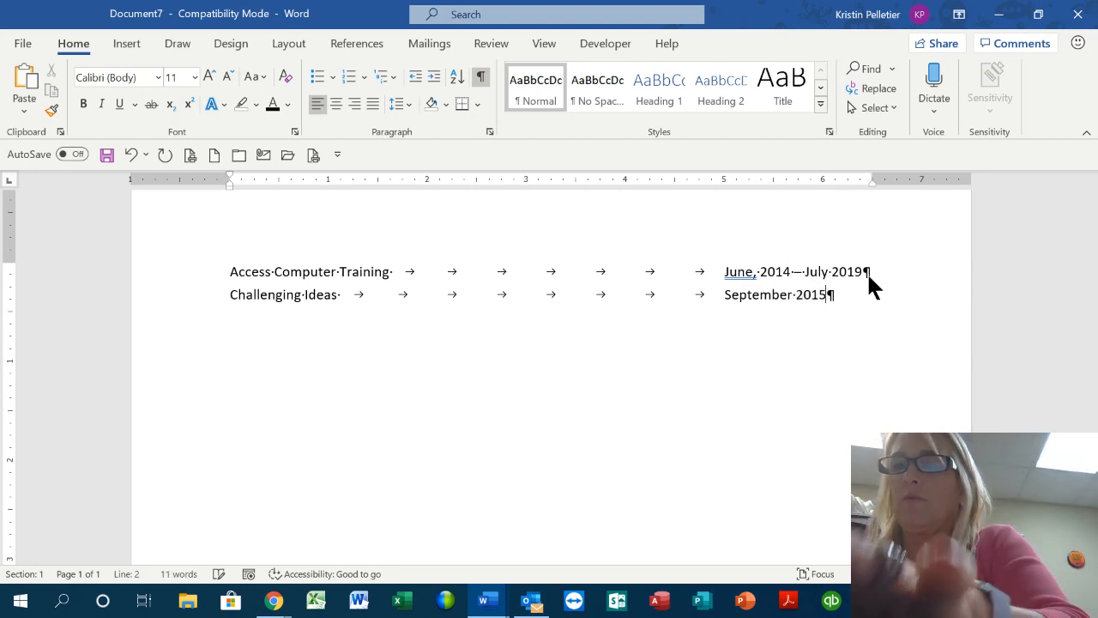
type(" - October")
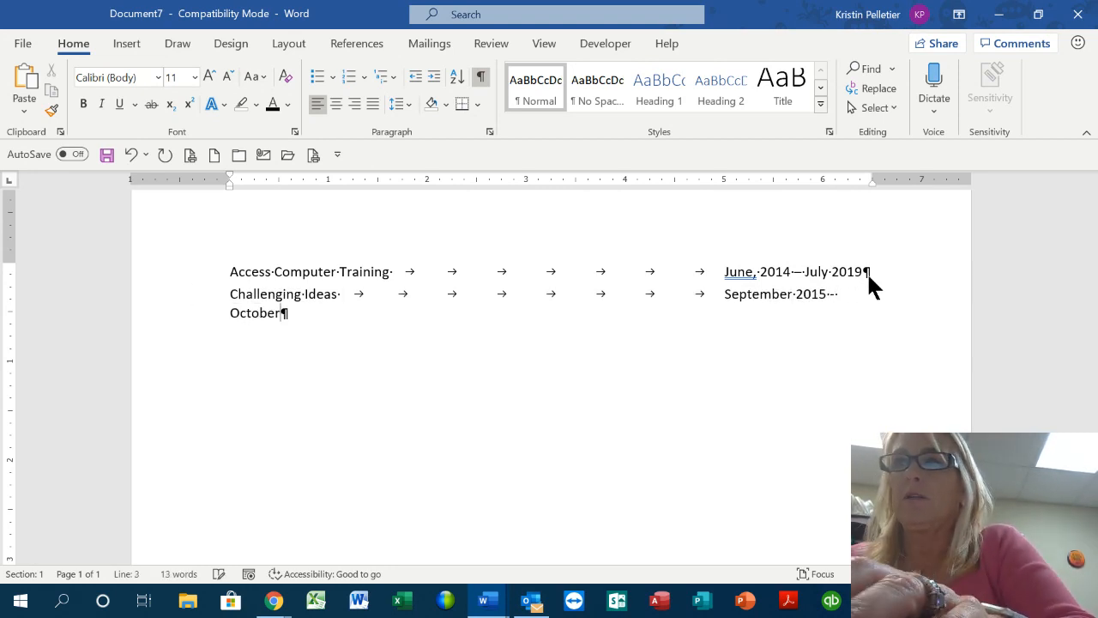
type(" 2020")
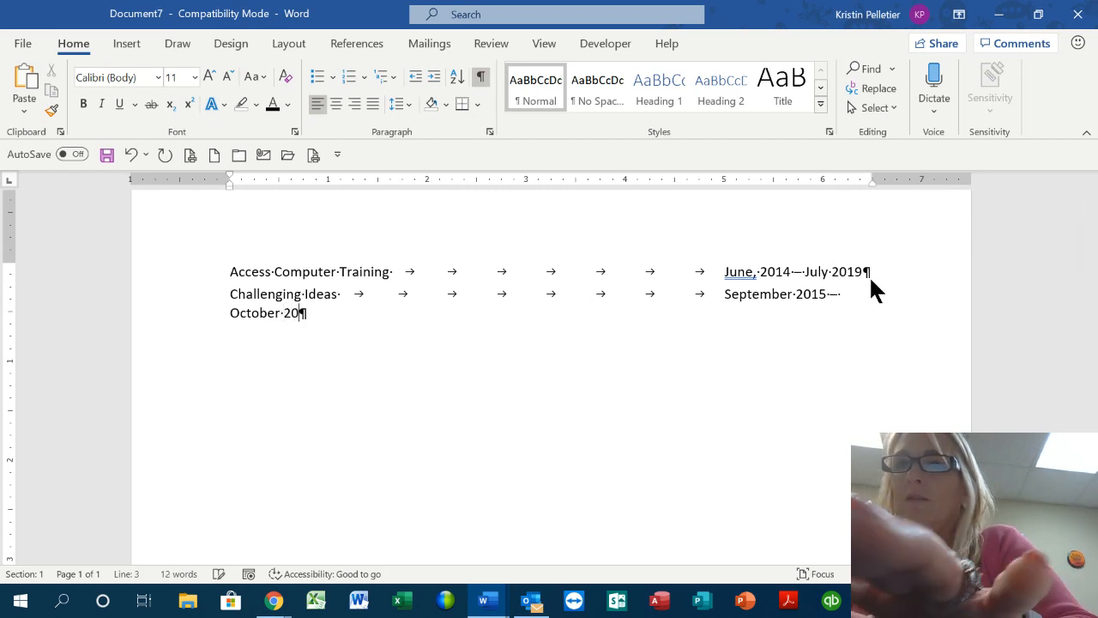
Remove two extra tabs and a space before September, then hide formatting marks
left_click(725, 294)
key("BackSpace")
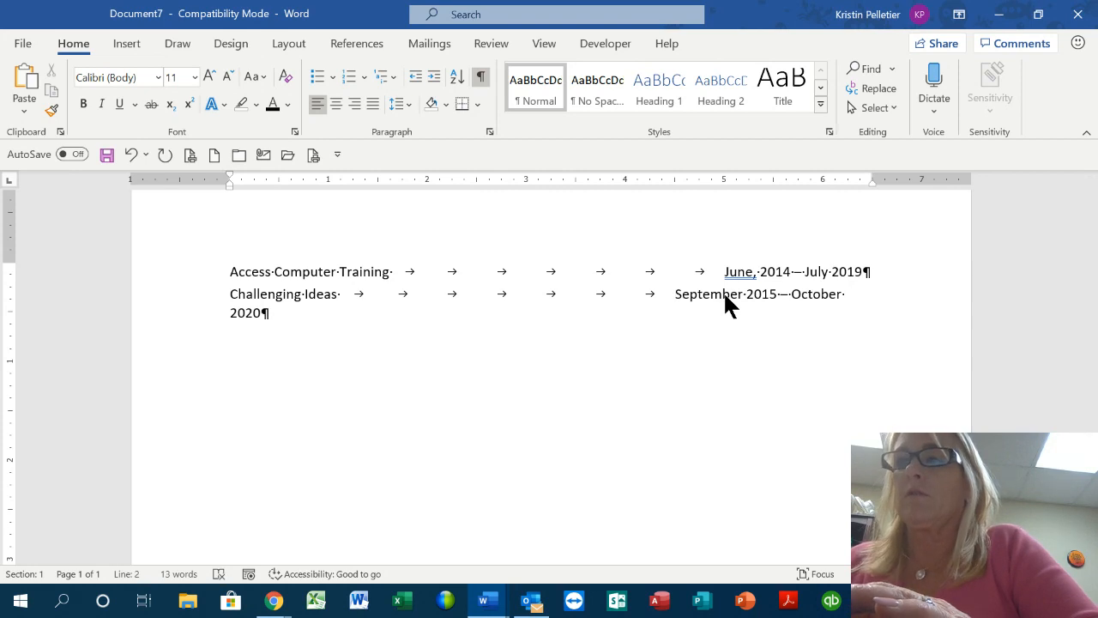
key("BackSpace")
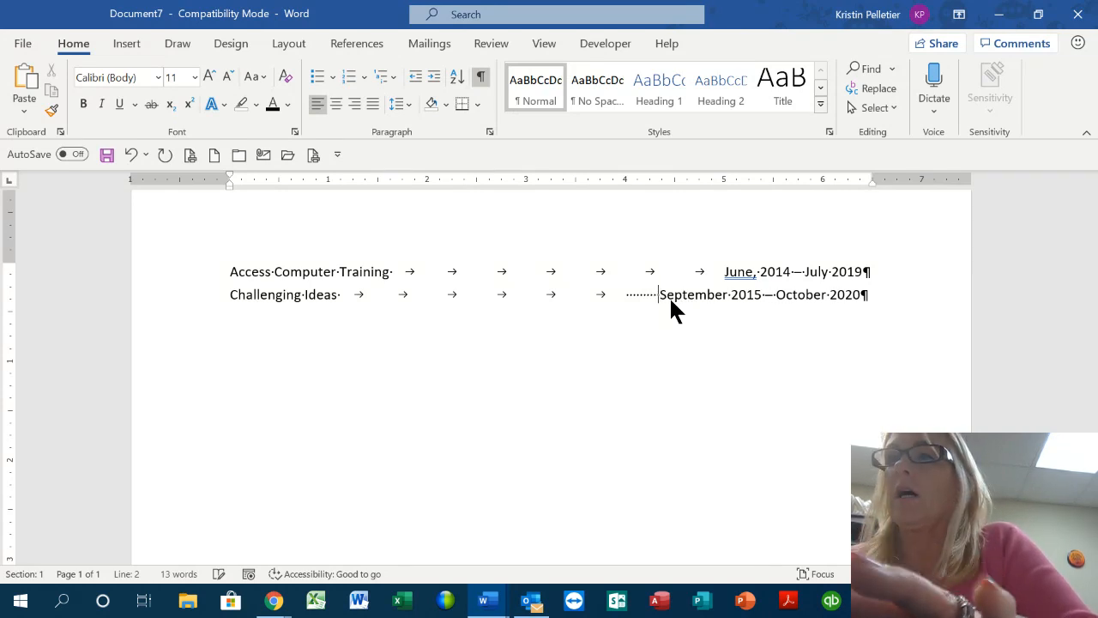
key("BackSpace")
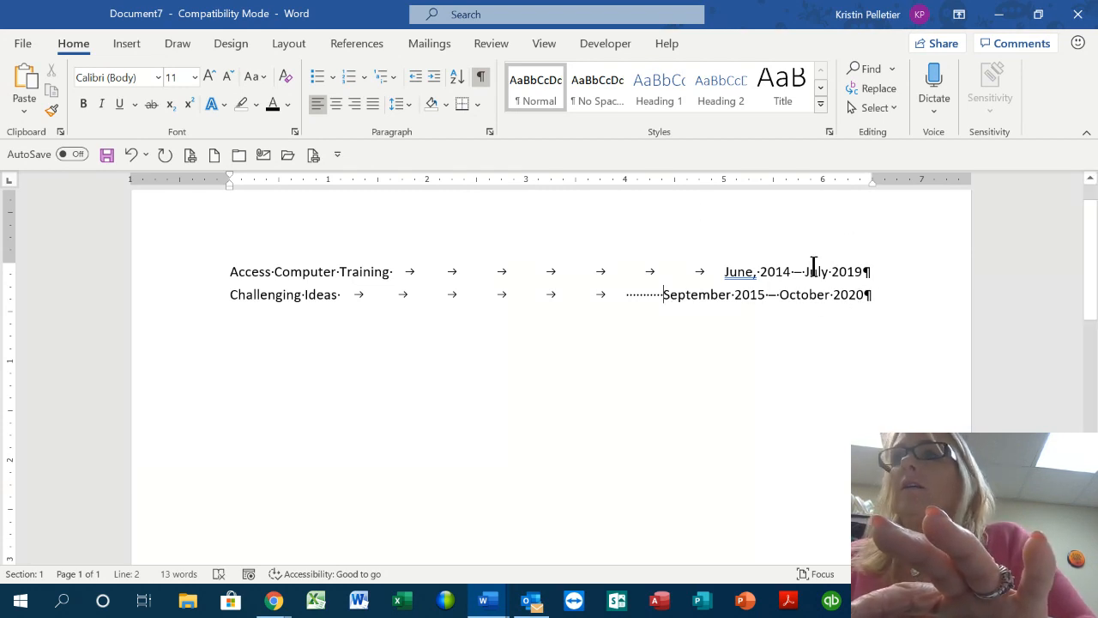
left_click(481, 76)
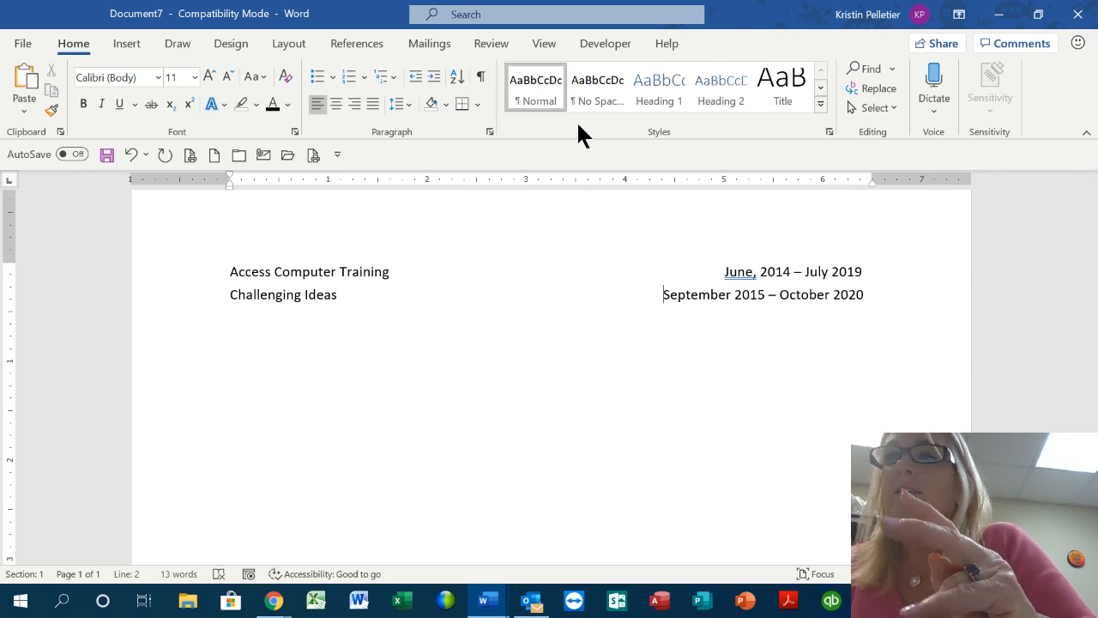
Delete the comma after June, then remove both date ranges and the Challenging Ideas line
left_click(757, 272)
key("BackSpace")
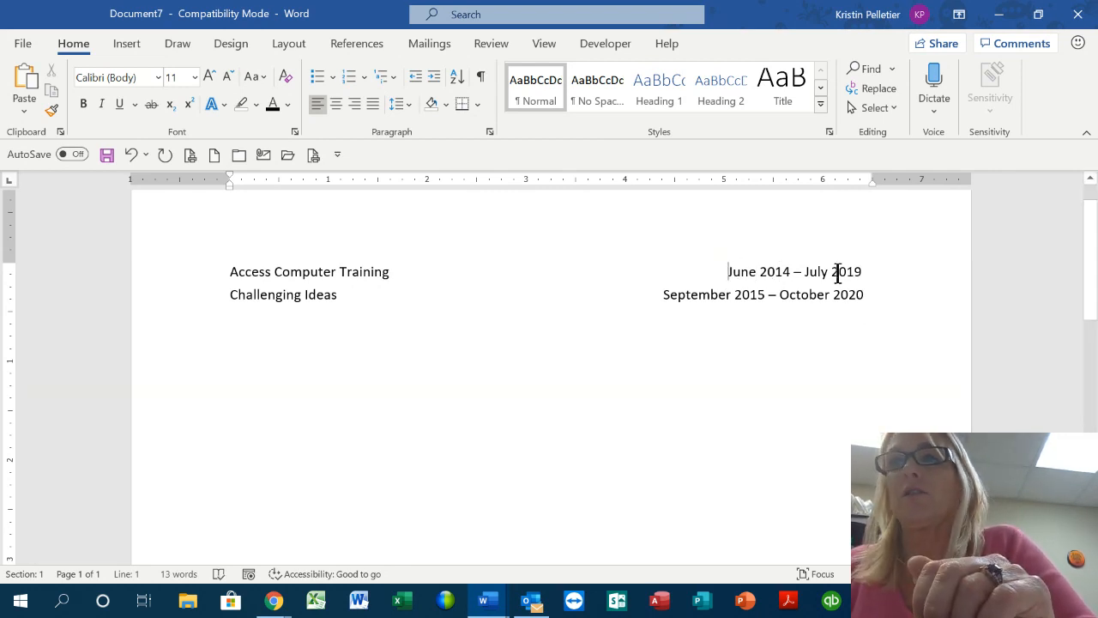
left_click(480, 76)
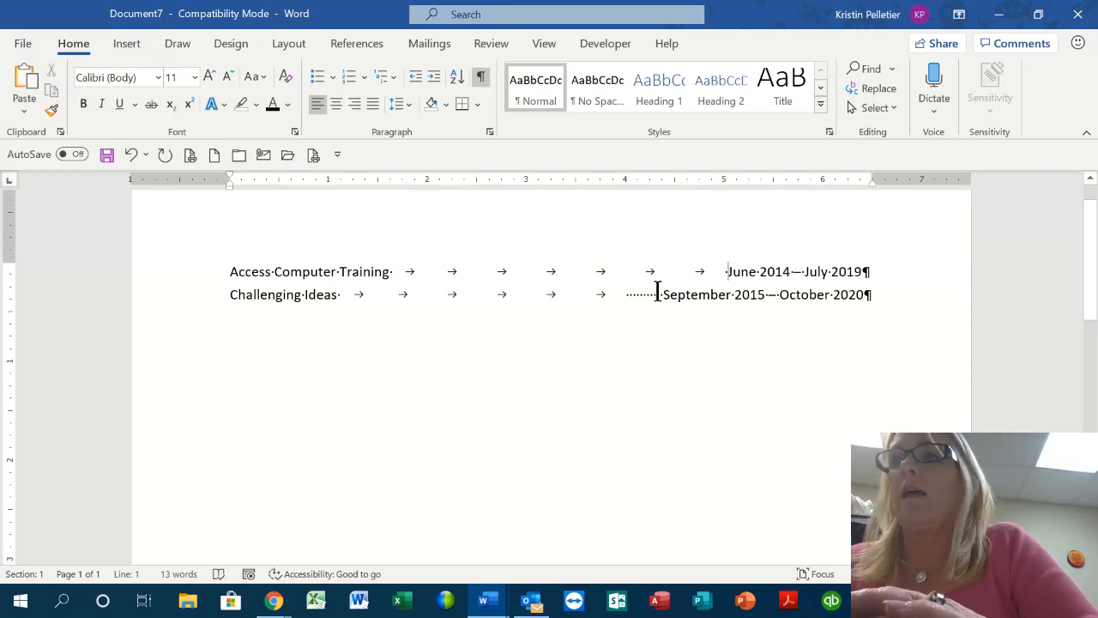
left_click_drag(875, 295, 430, 248)
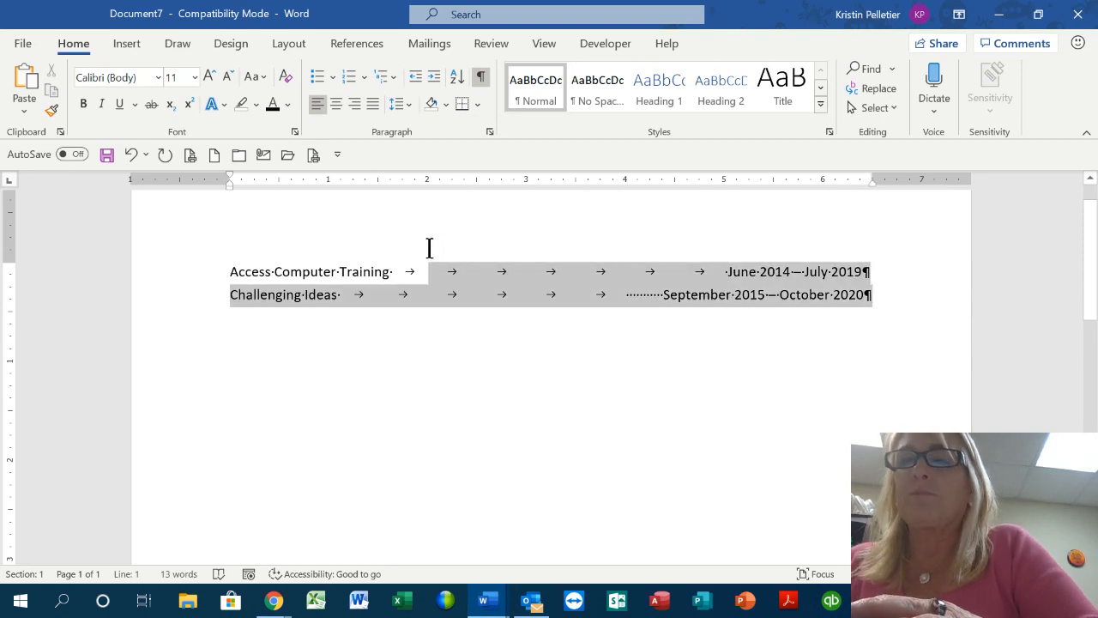
key("BackSpace")
key("BackSpace")
key("BackSpace")
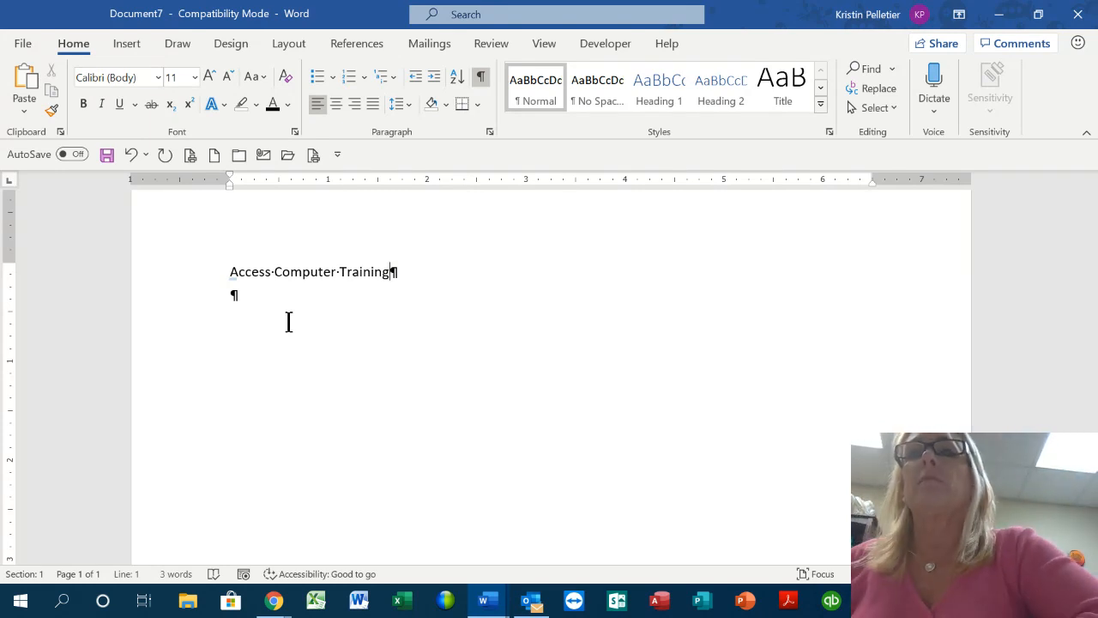
left_click(228, 276, "shift")
left_click(472, 236)
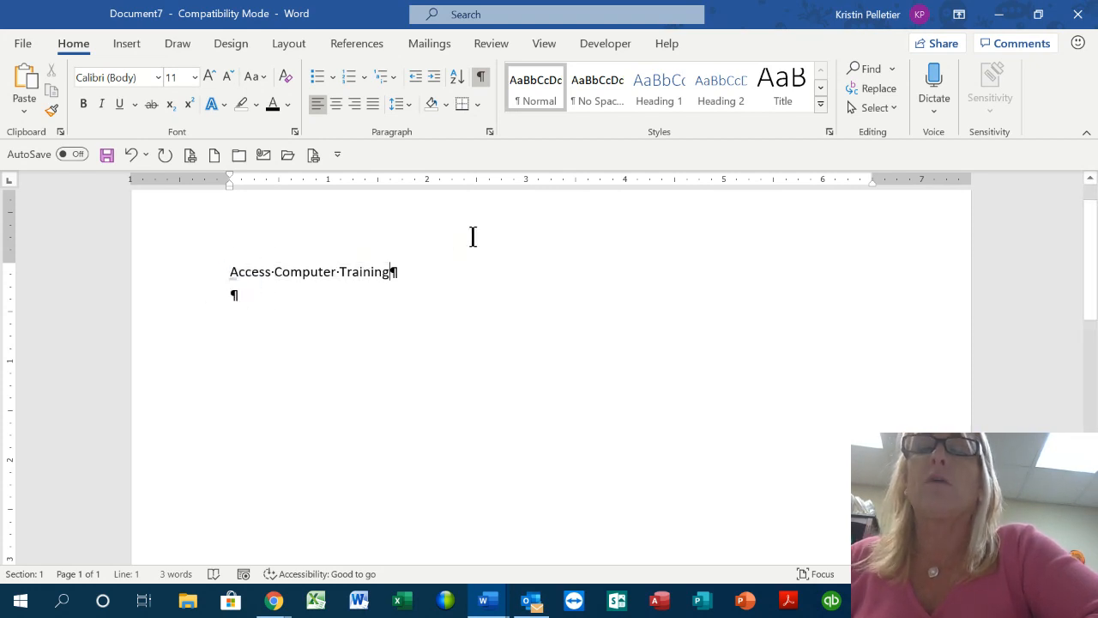
left_click(354, 102)
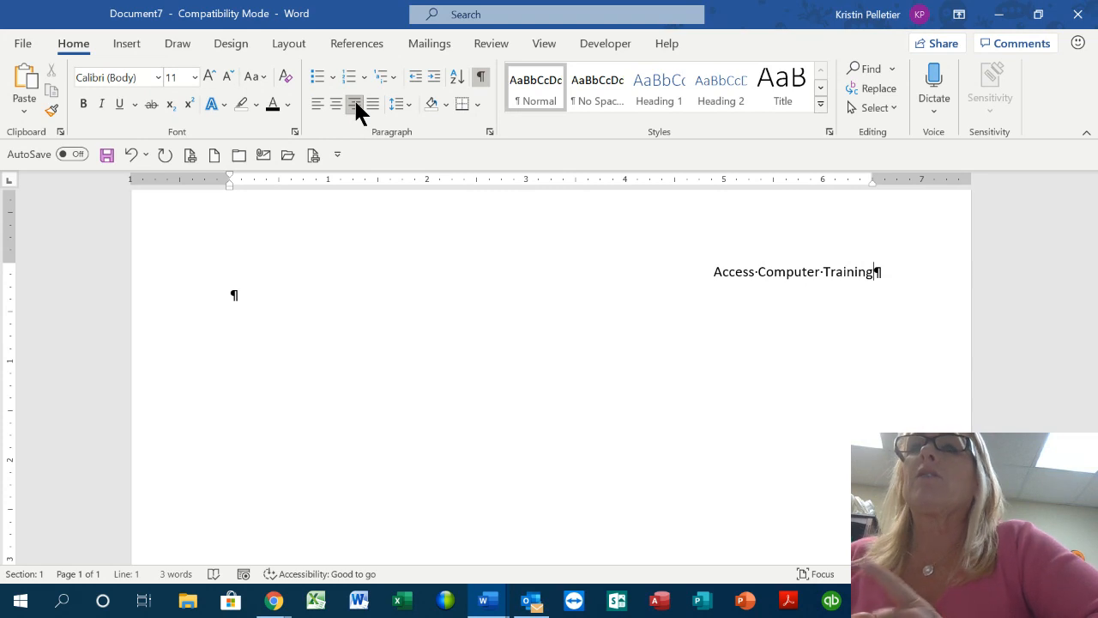
left_click(316, 110)
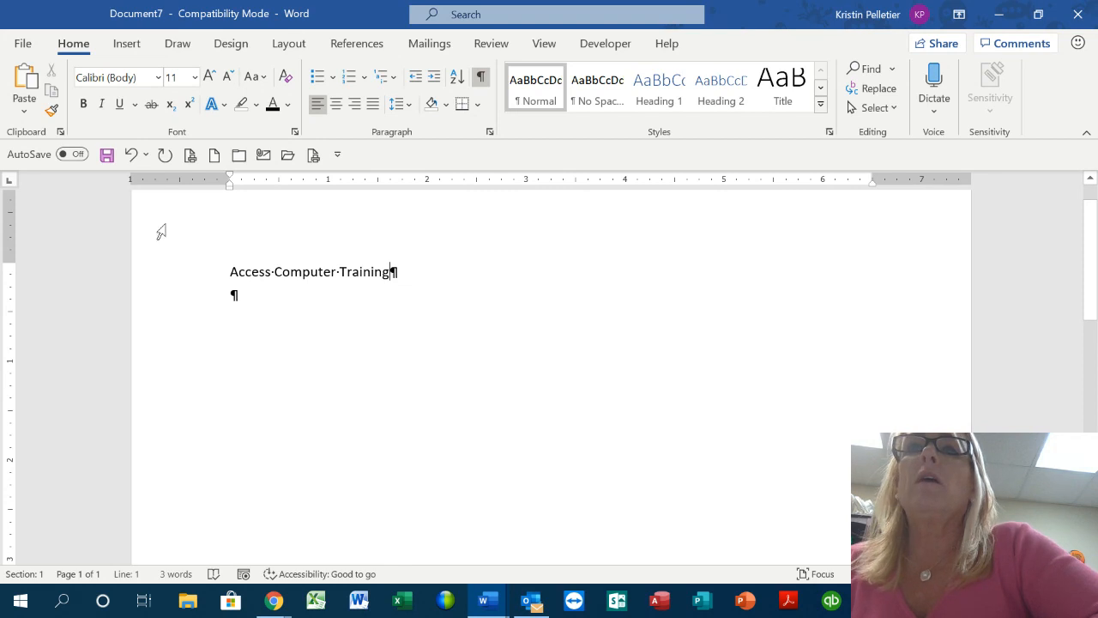
left_click(10, 181)
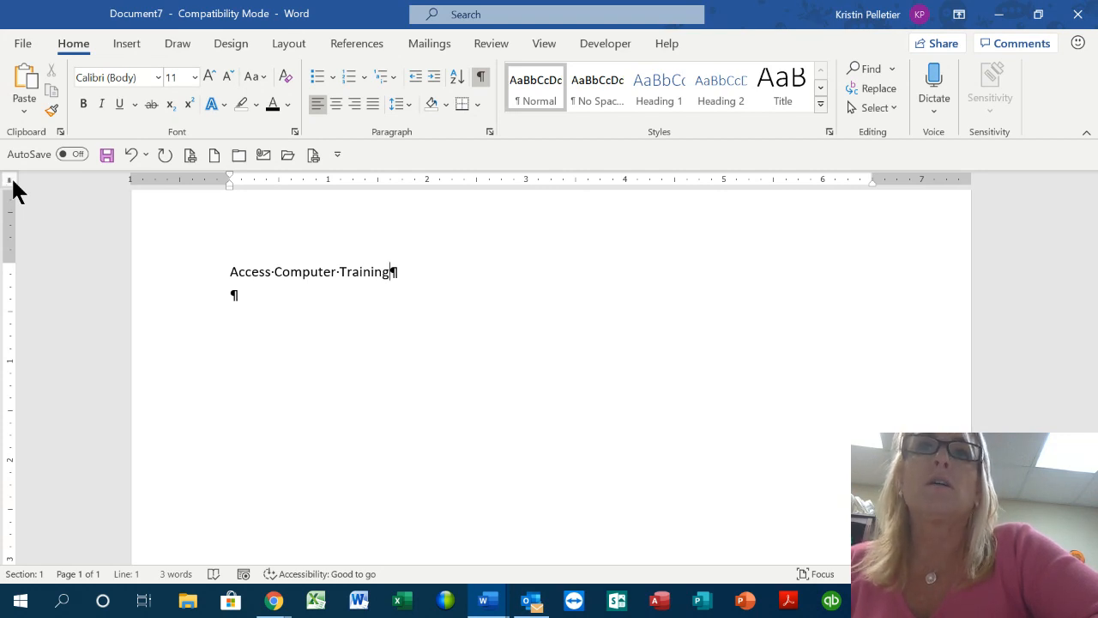
left_click(10, 181)
left_click(12, 182)
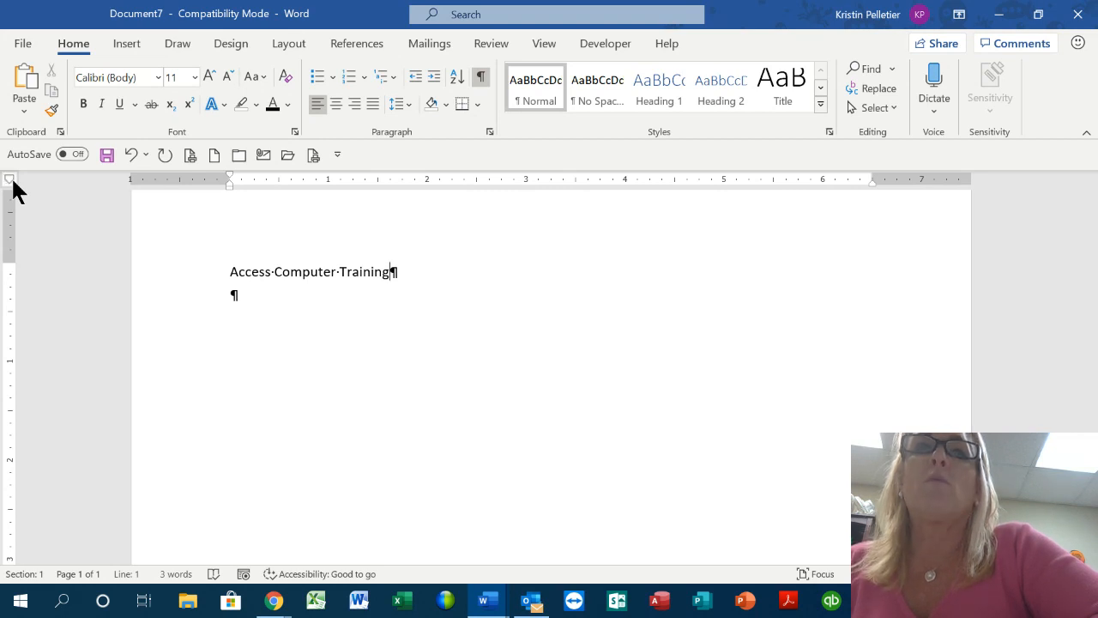
left_click(12, 182)
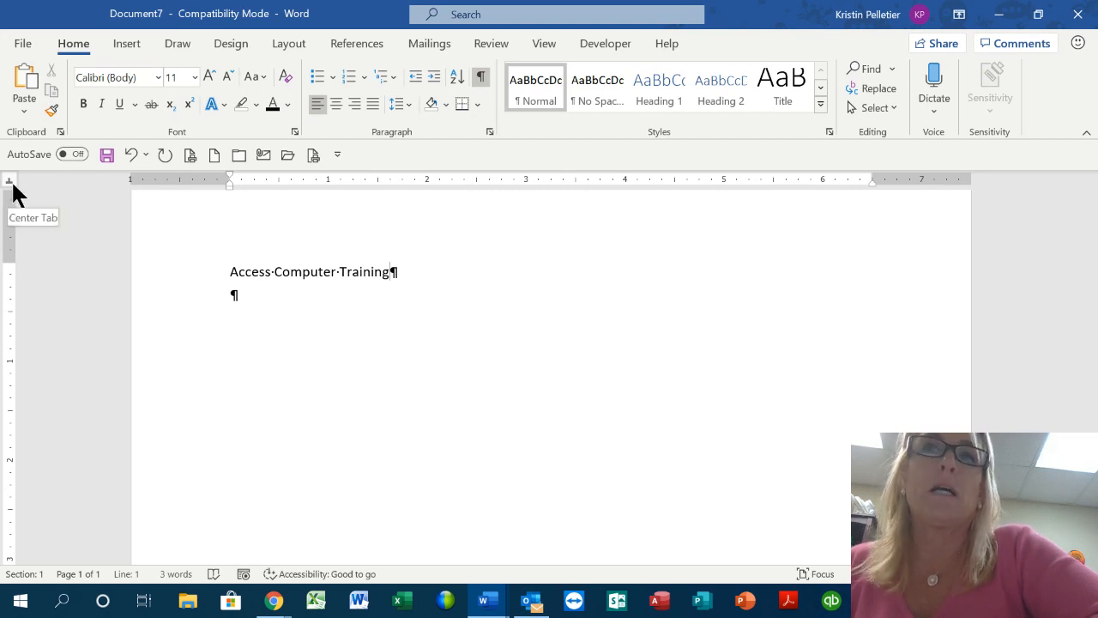
left_click(10, 191)
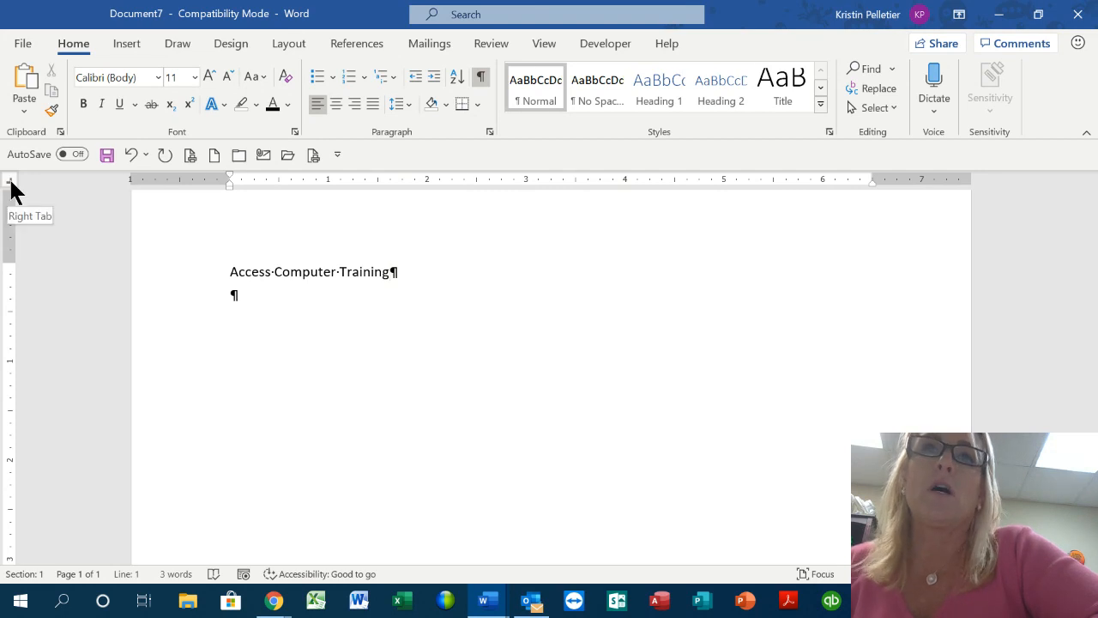
left_click(10, 189)
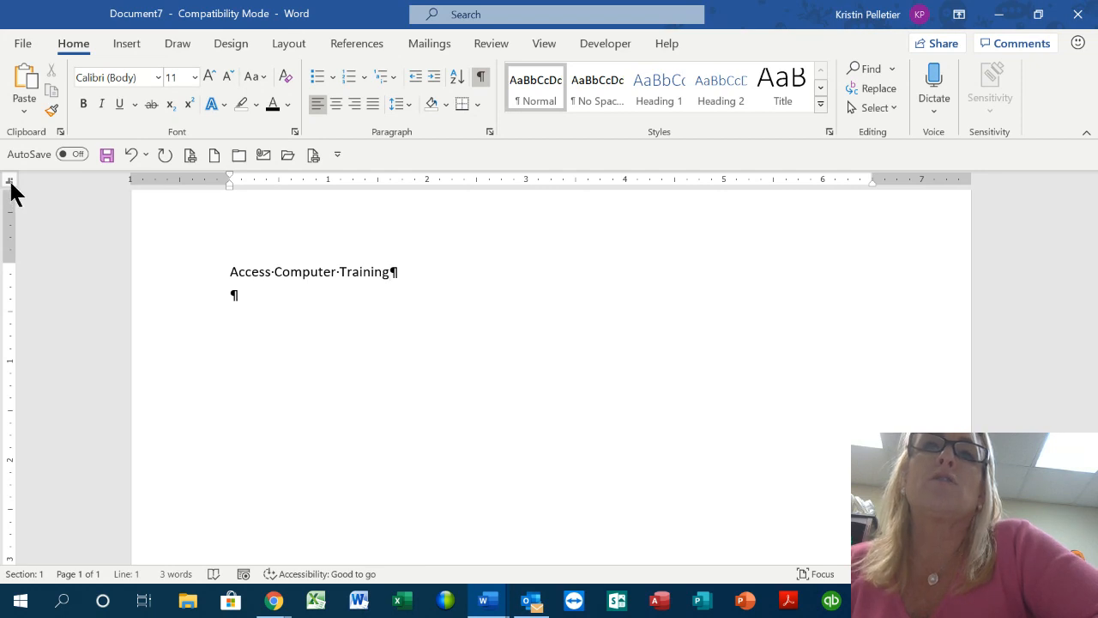
left_click(10, 187)
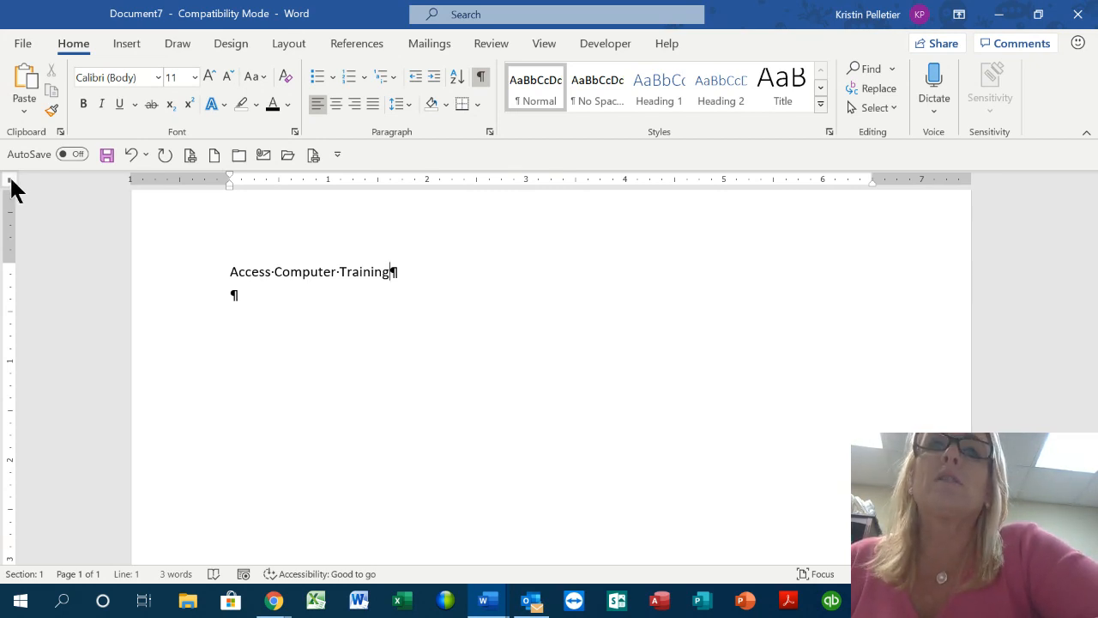
left_click(10, 179)
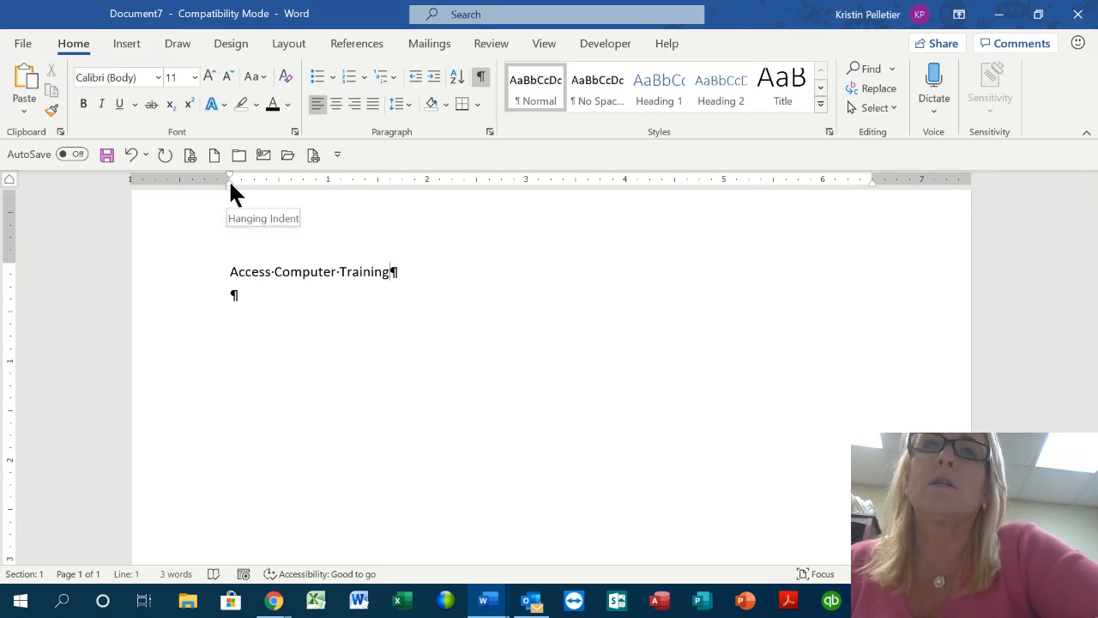
left_click(9, 179)
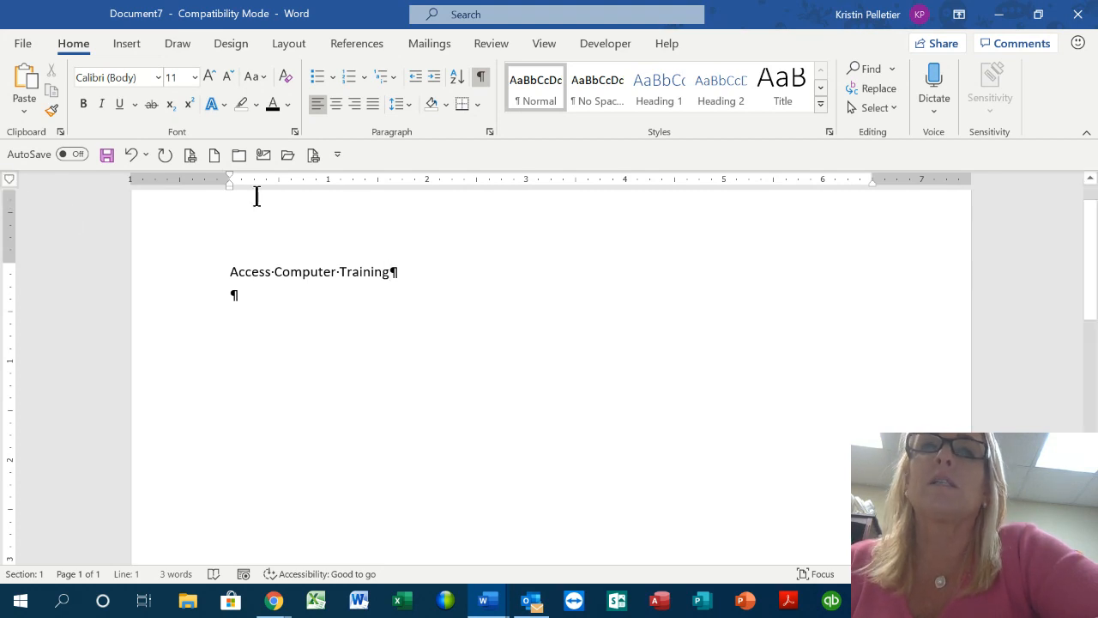
Switch the tab selector to Right Tab and set a right tab stop at 6.5 inches
left_click(9, 182)
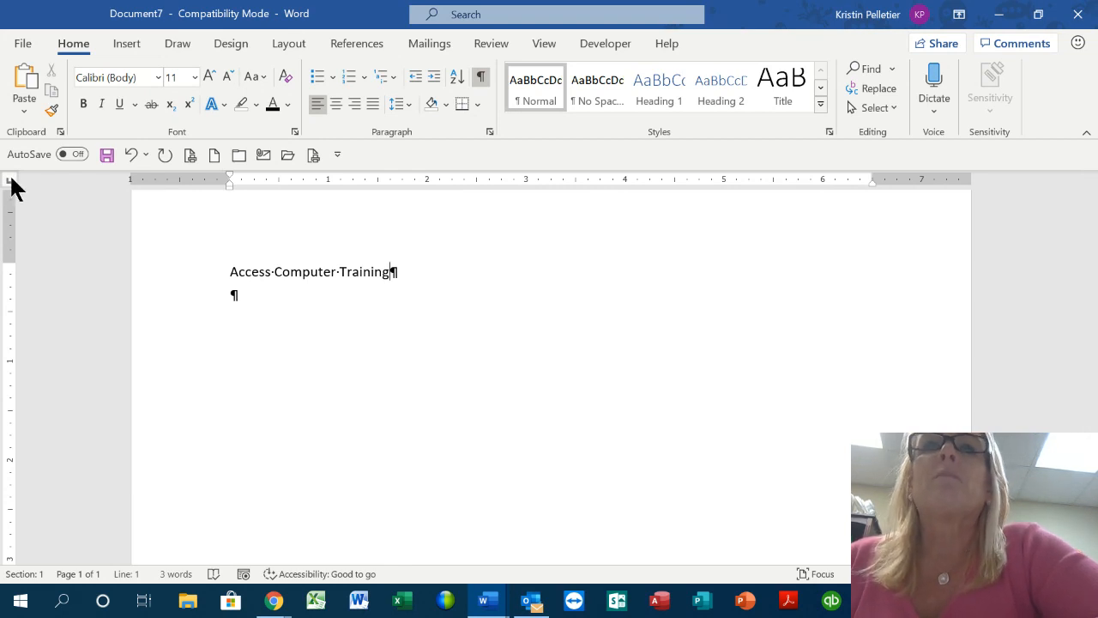
left_click(10, 177)
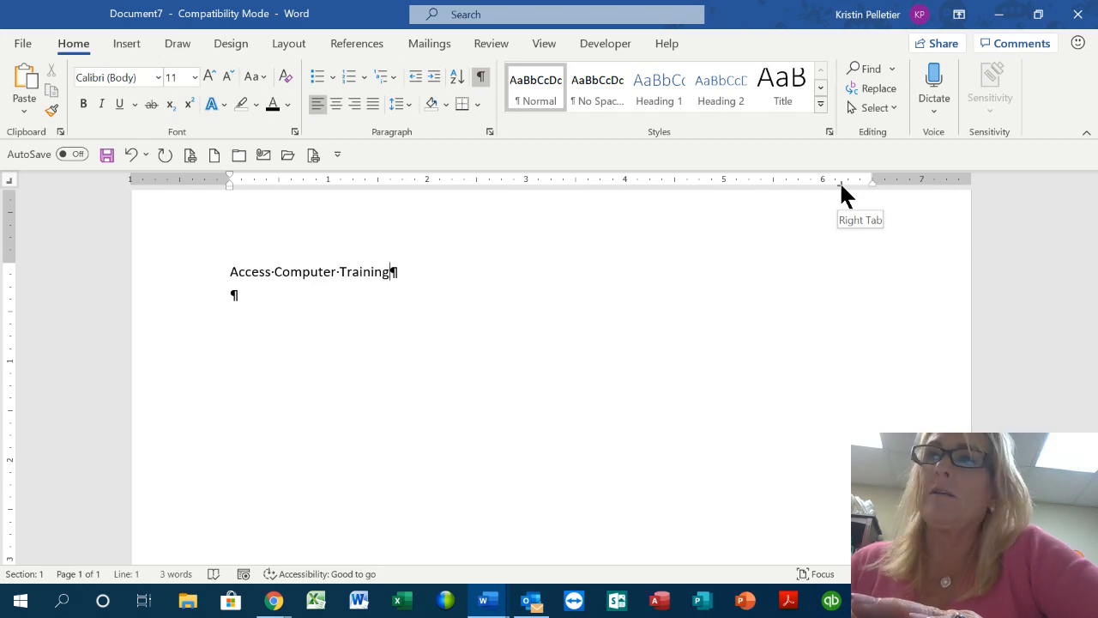
left_click_drag(841, 183, 871, 180)
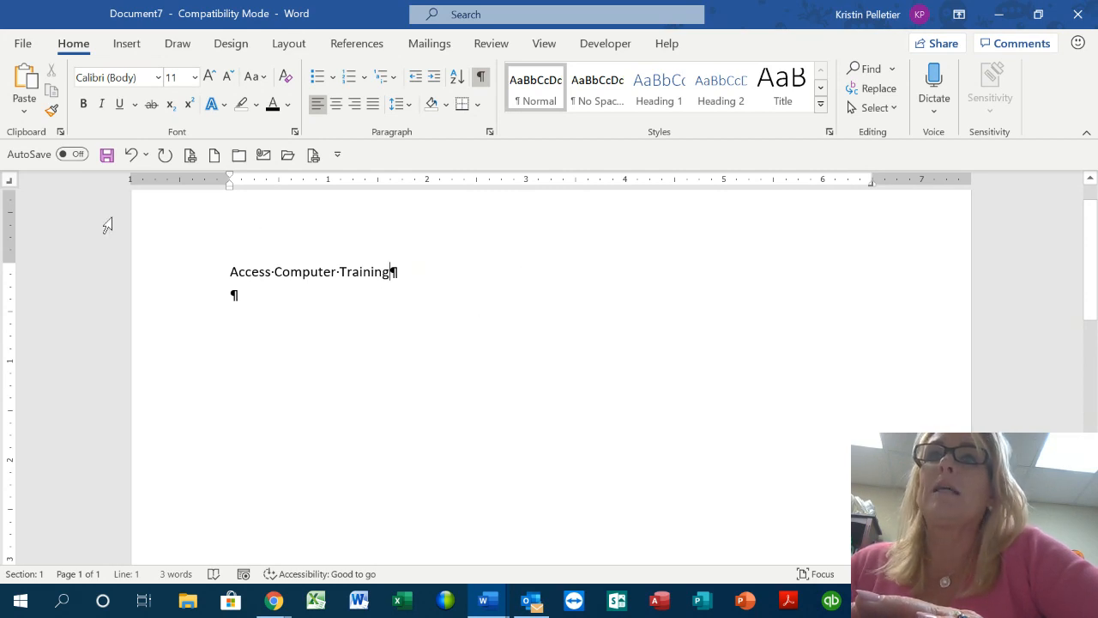
Tab after 'Training' and type 'September 2014 - October 2019' flush right, then start a new line
key("Tab")
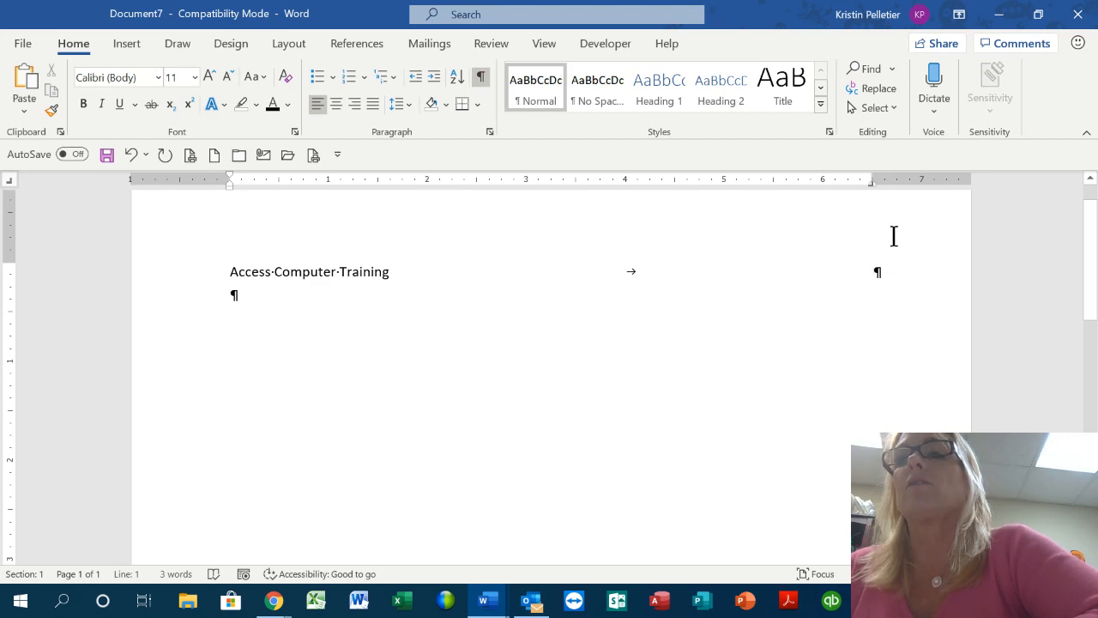
type("Septe")
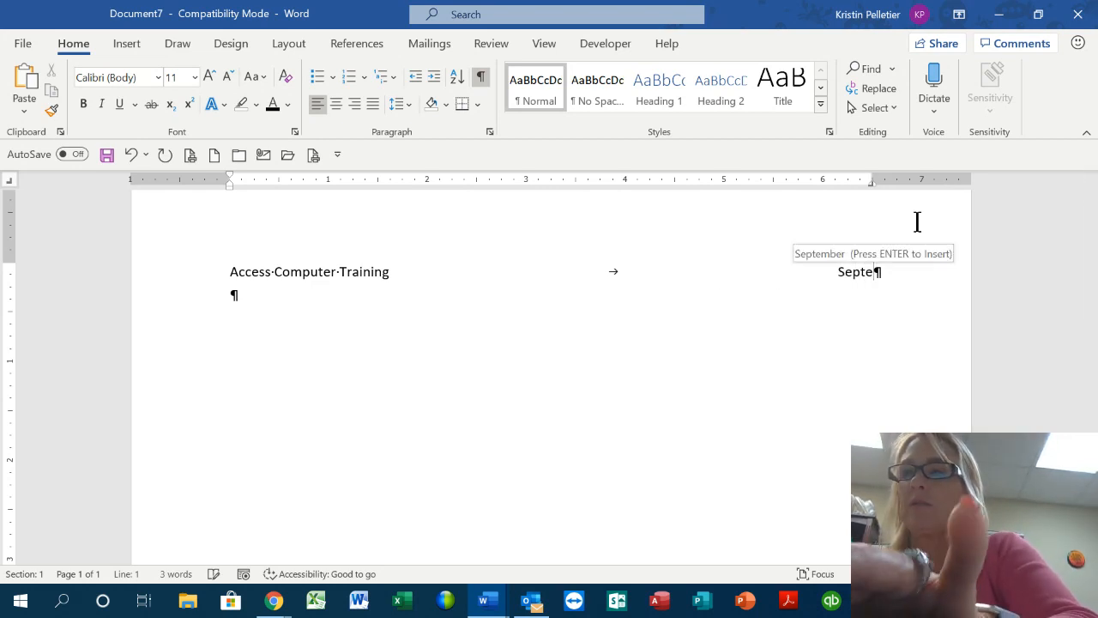
key("Return")
type("201")
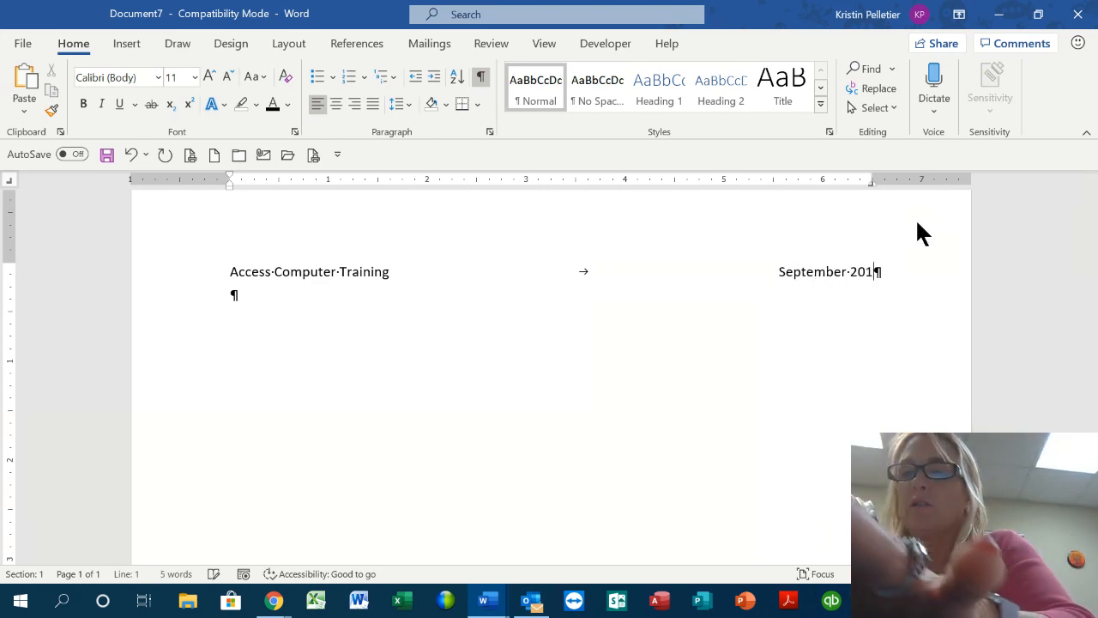
type("4 - Octob")
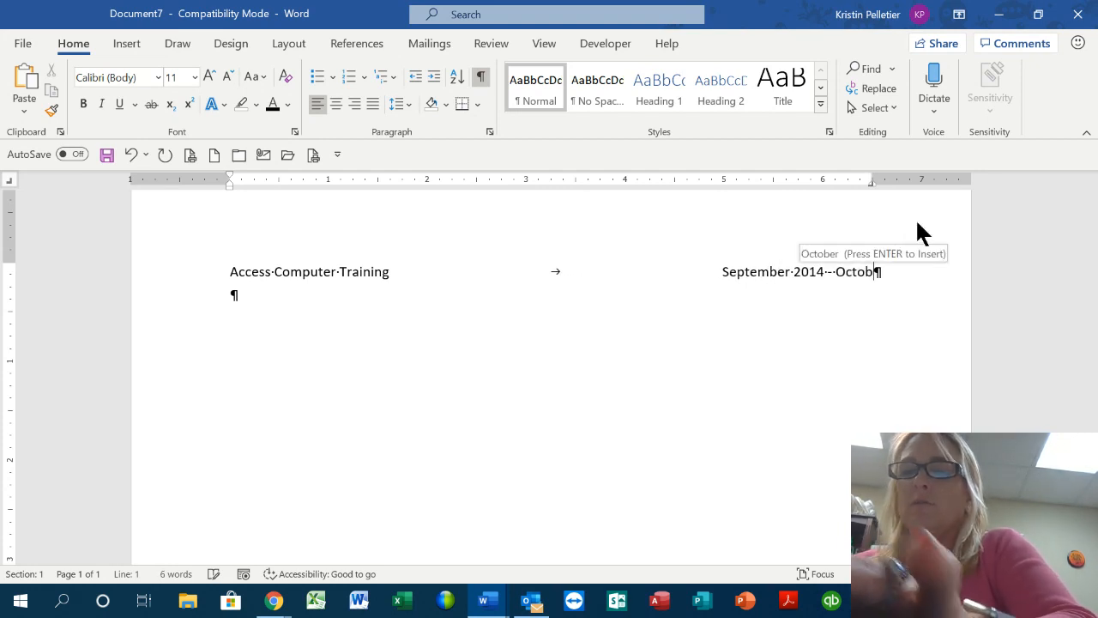
type("r 2019")
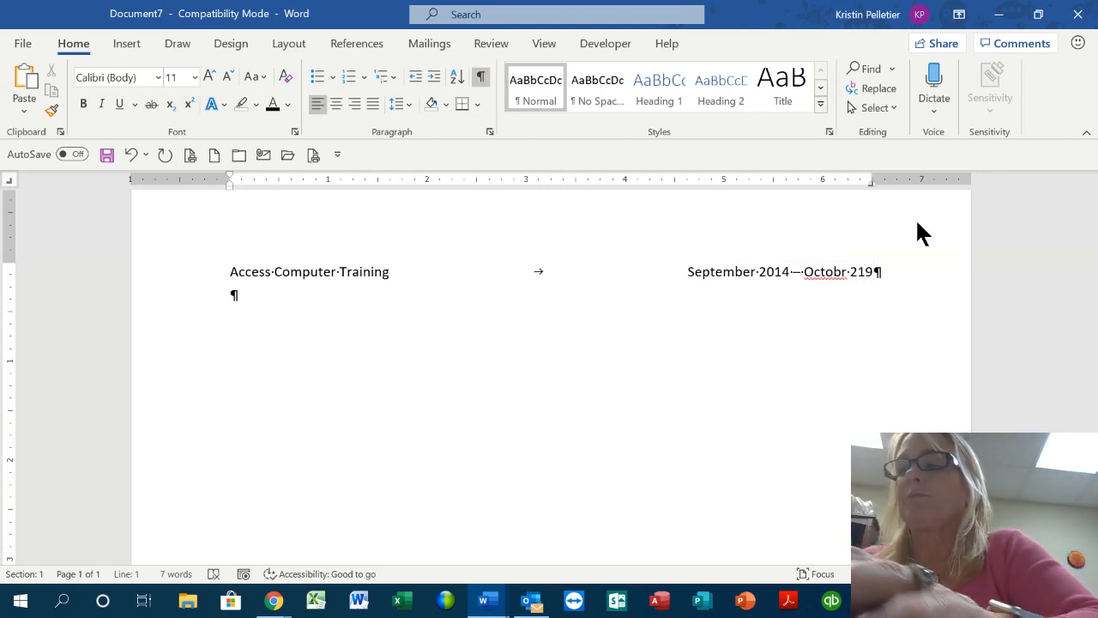
key("BackSpace")
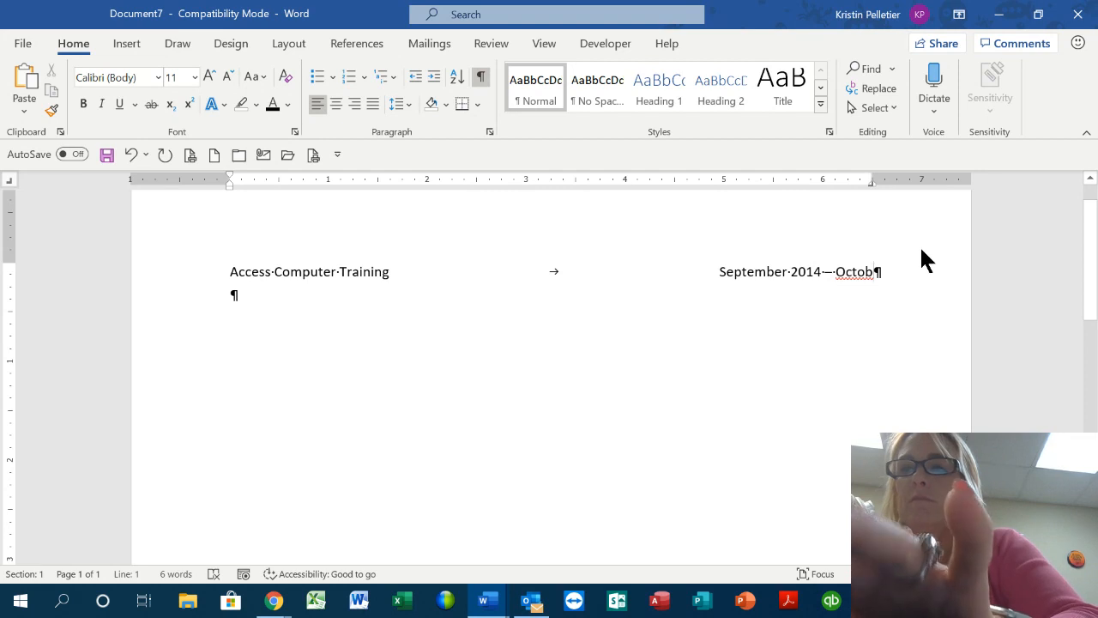
type("er 2019")
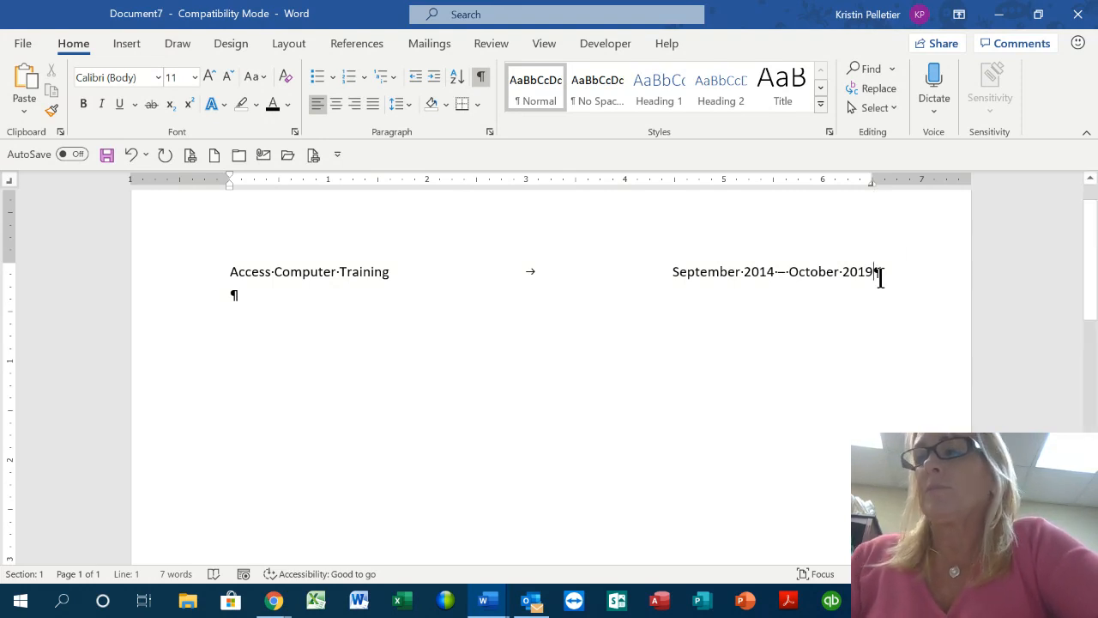
key("Return")
key("Return")
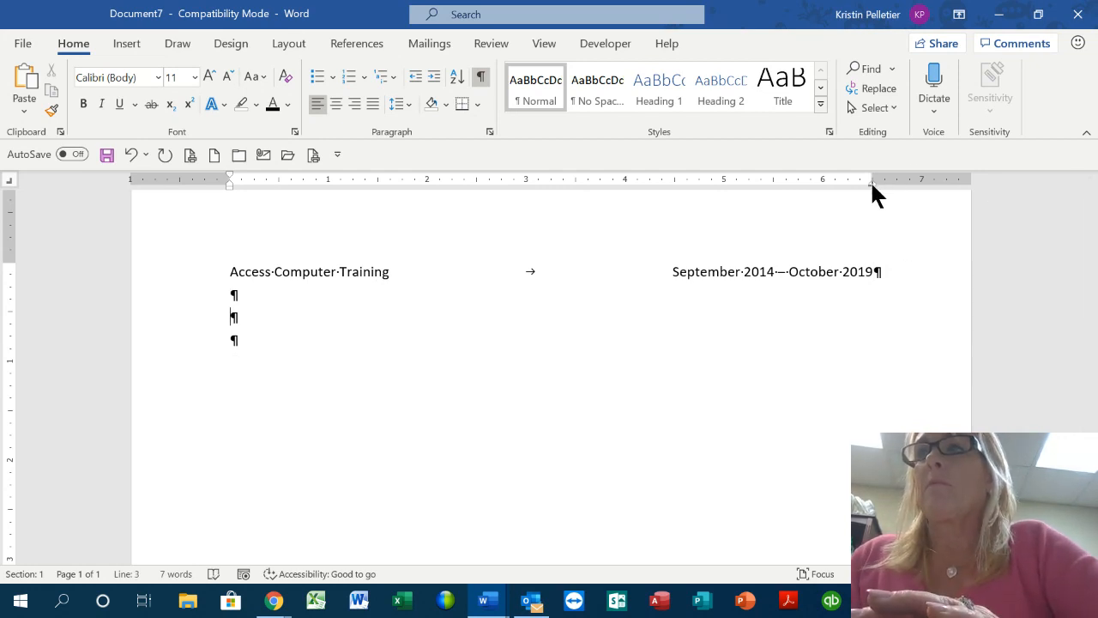
Type a practice line from 'ac' with 'September 2014 - October 2019', trimming extra tabs and a space
type("ac")
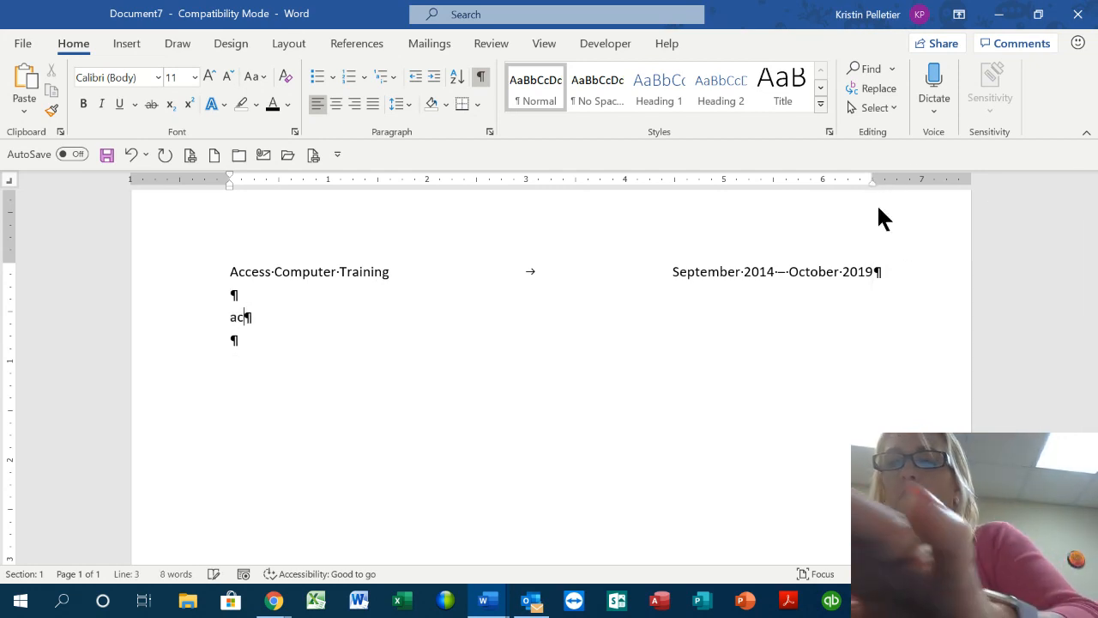
key("Tab")
key("Tab")
key("Tab")
key("Tab")
key("Tab")
key("Tab")
key("Tab")
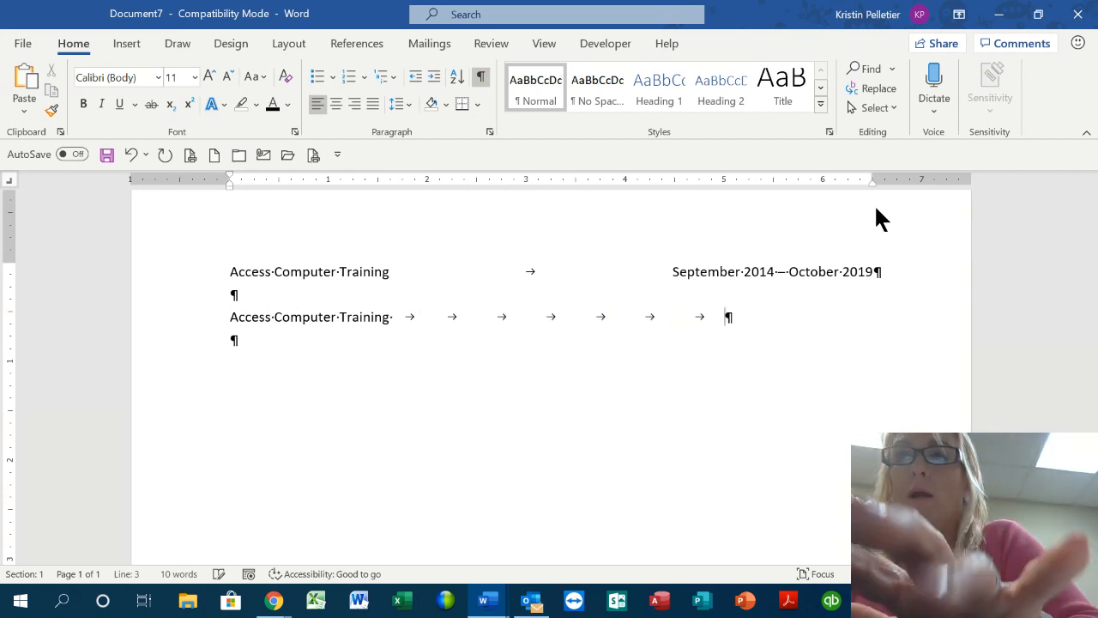
type("September")
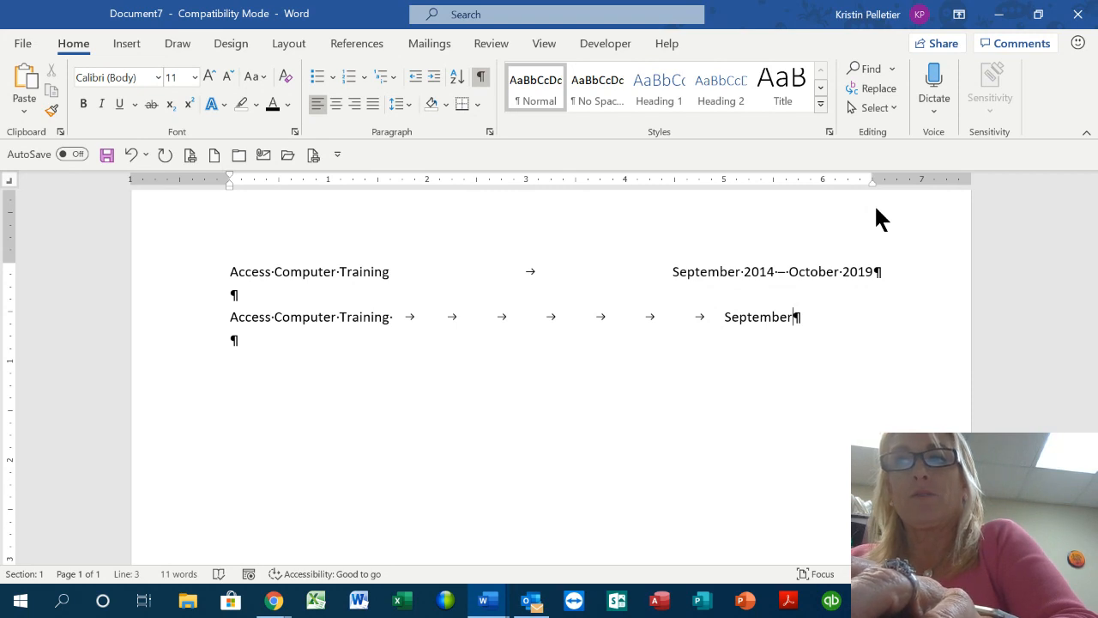
type(" 201")
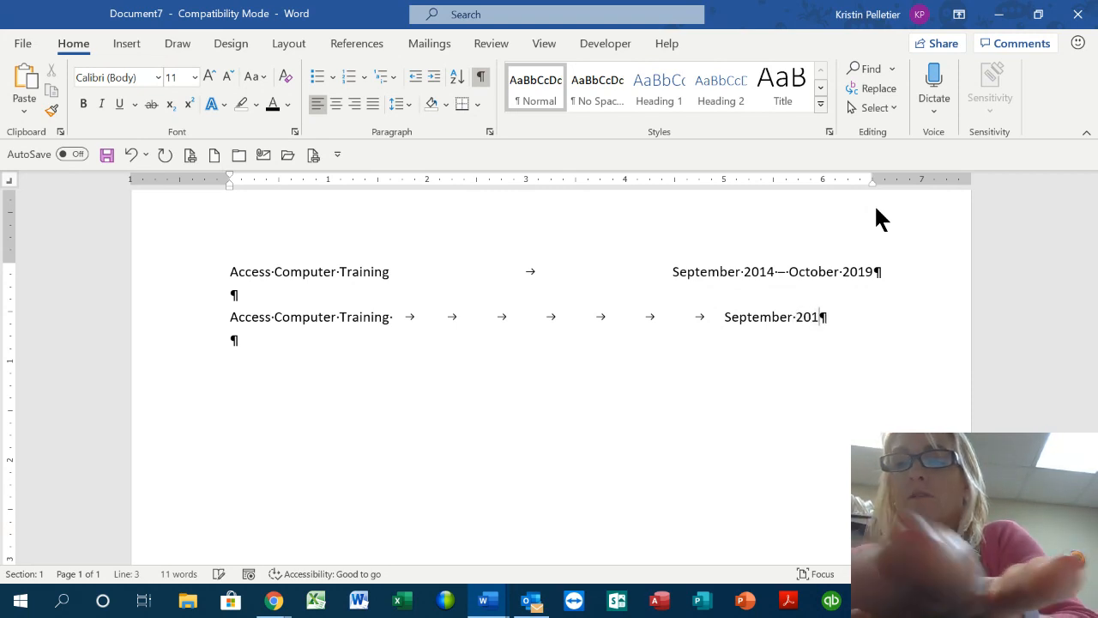
type("4 - Octo")
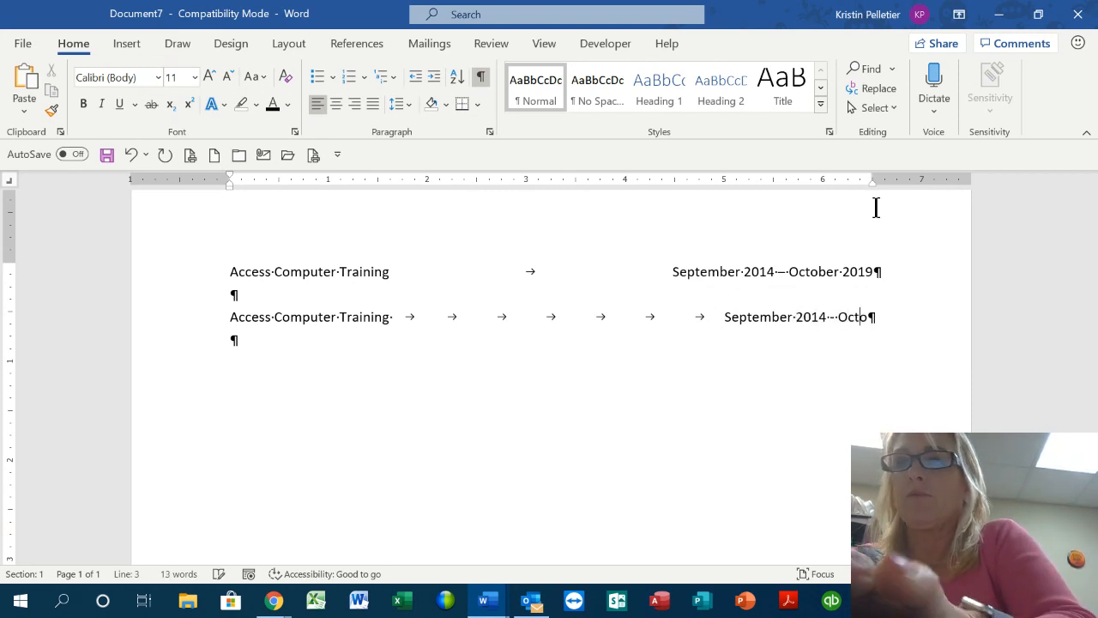
type("ber 2019")
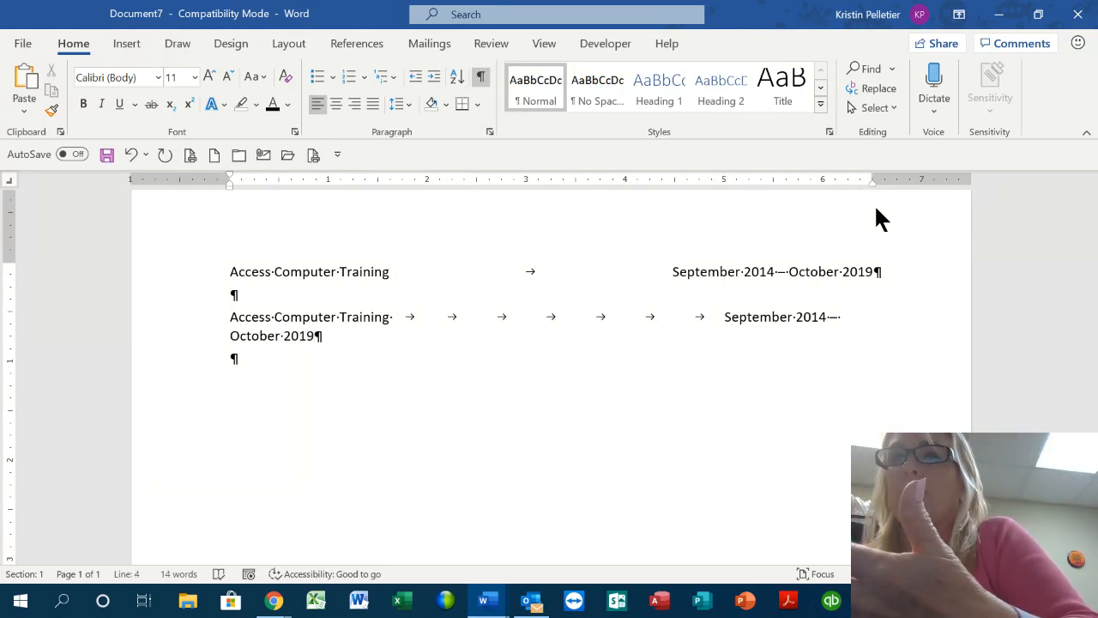
left_click(724, 319)
key("BackSpace")
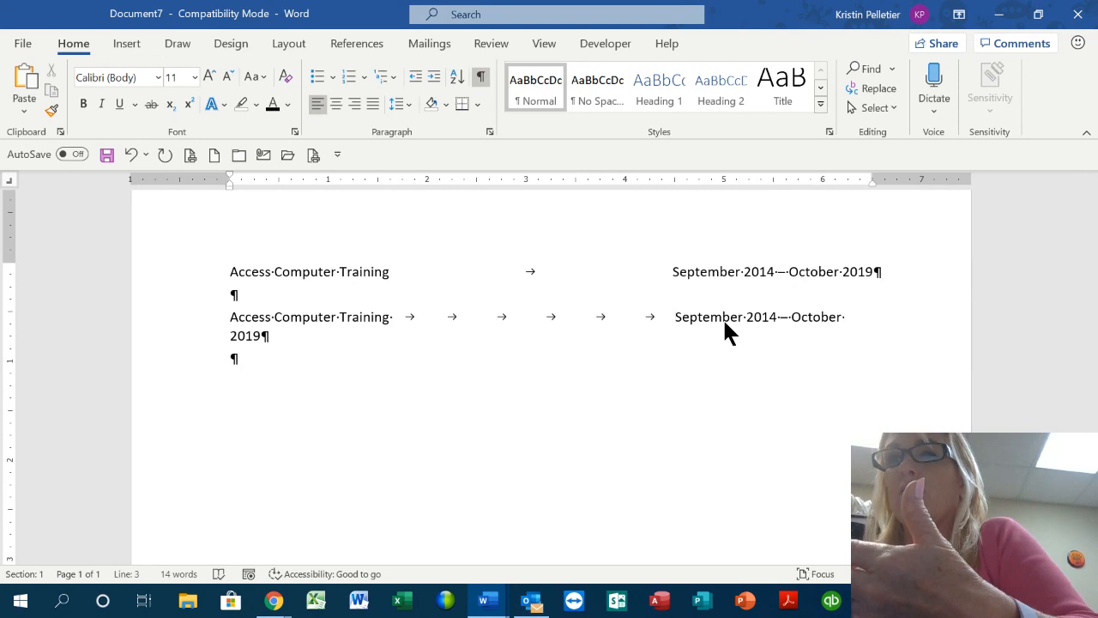
key("BackSpace")
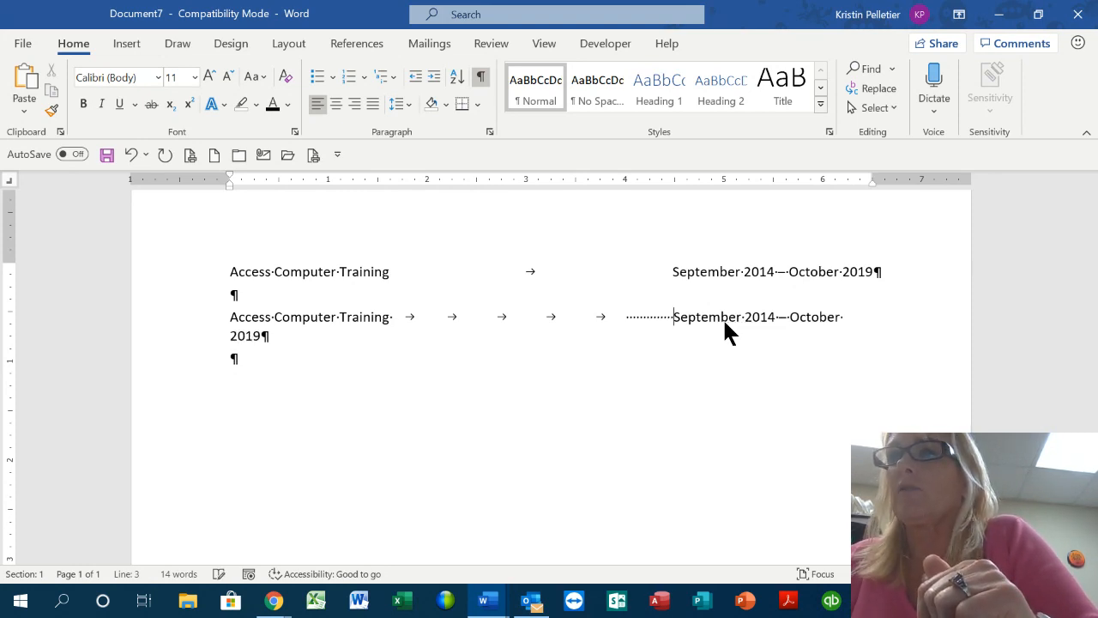
key("BackSpace")
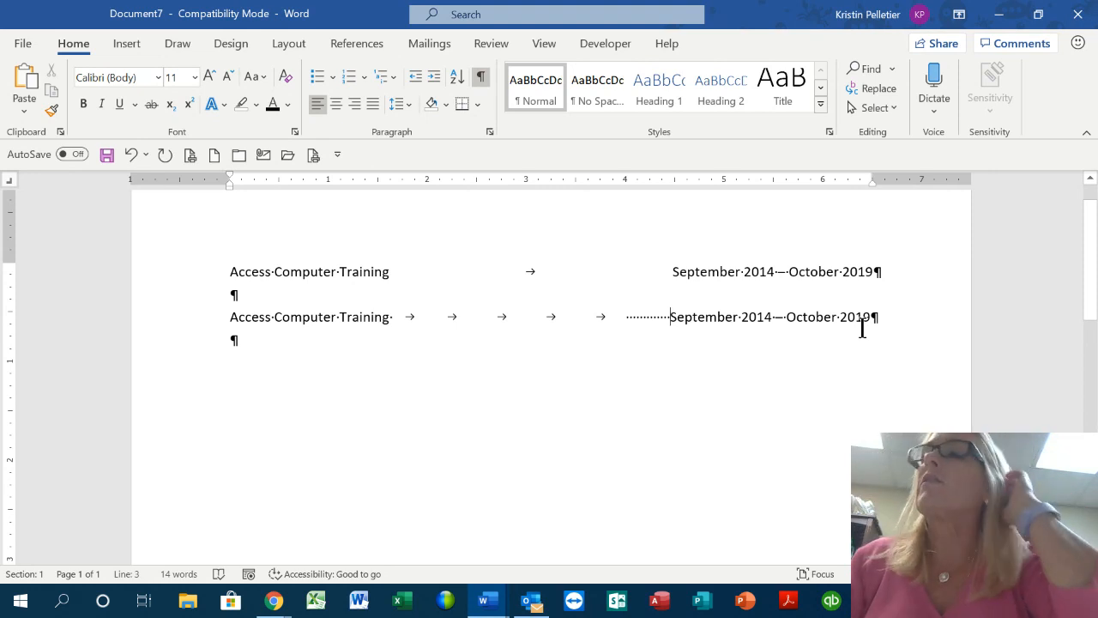
Delete the practice line and the empty paragraphs below the title line
left_click_drag(894, 316, 235, 375)
left_click(208, 320)
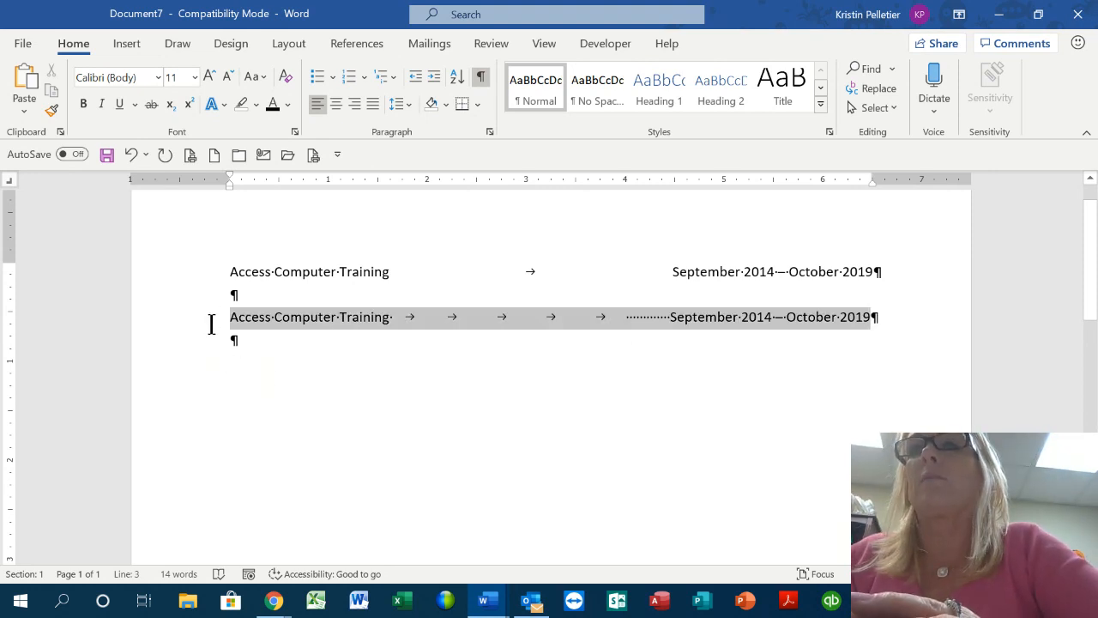
key("Delete")
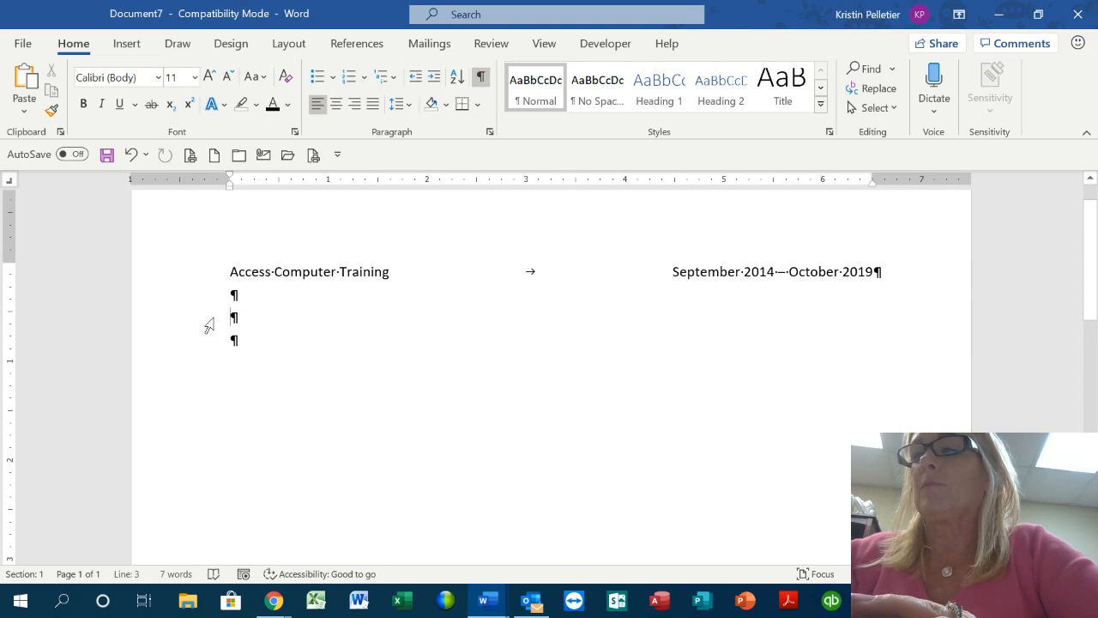
key("Delete")
key("BackSpace")
key("BackSpace")
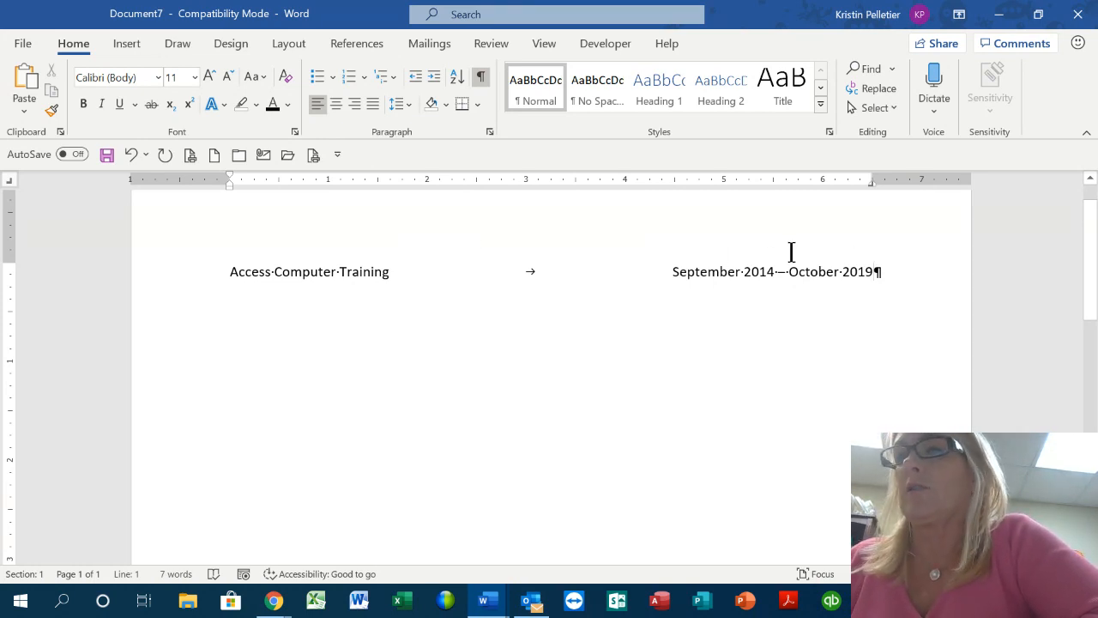
Add 'Challenging Ideas' with 'July 2016 - February 2020' at the right tab stop
key("Return")
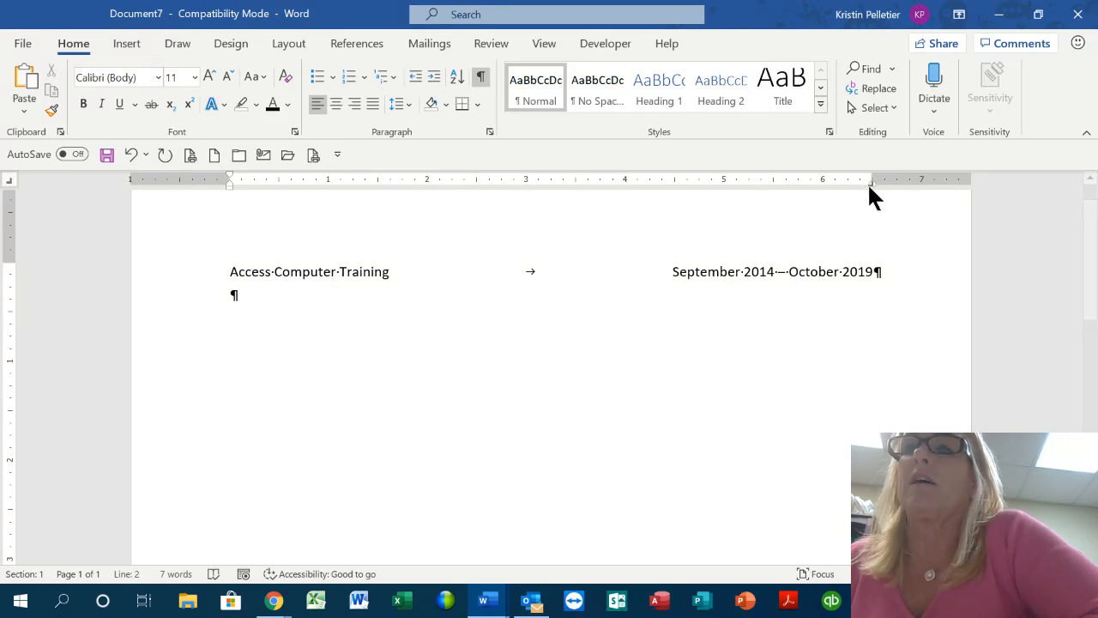
type("Cha")
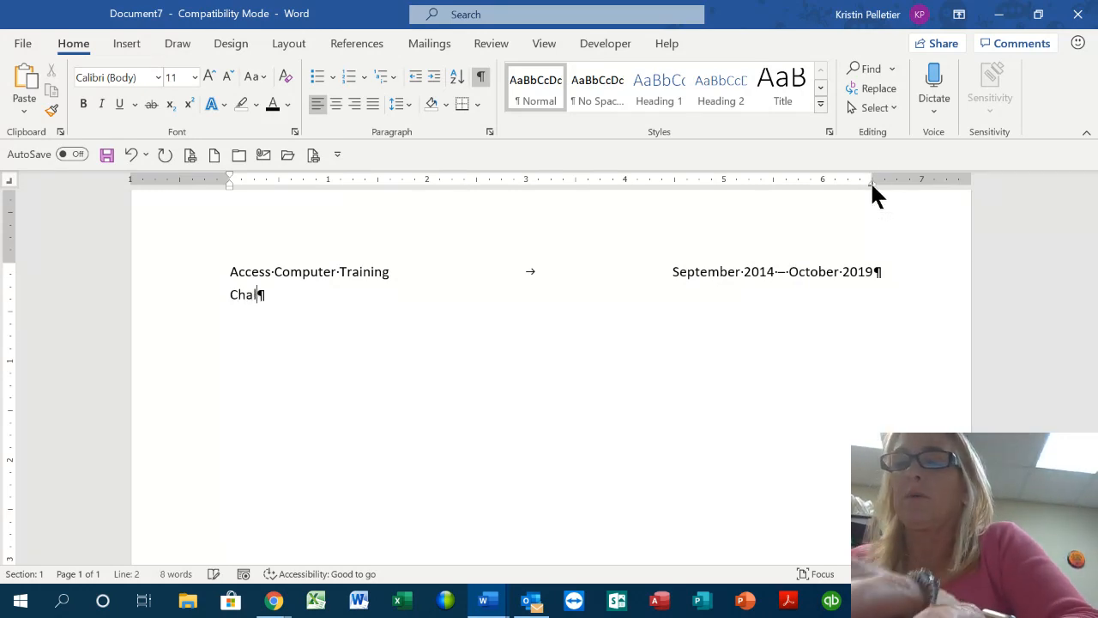
type("llenging Ideas")
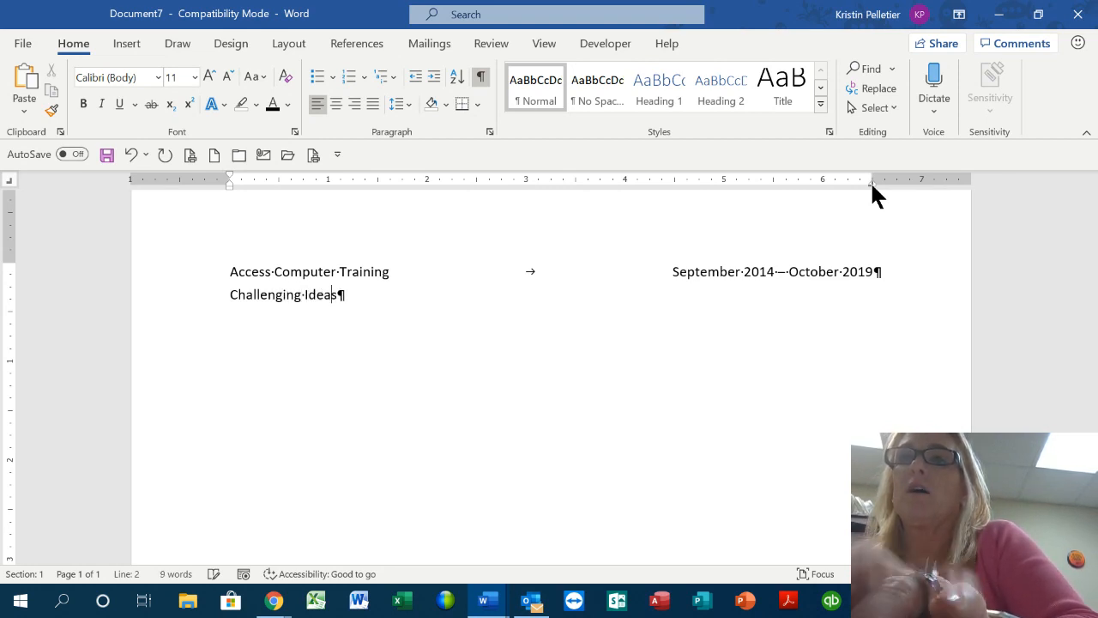
key("Tab")
type("J")
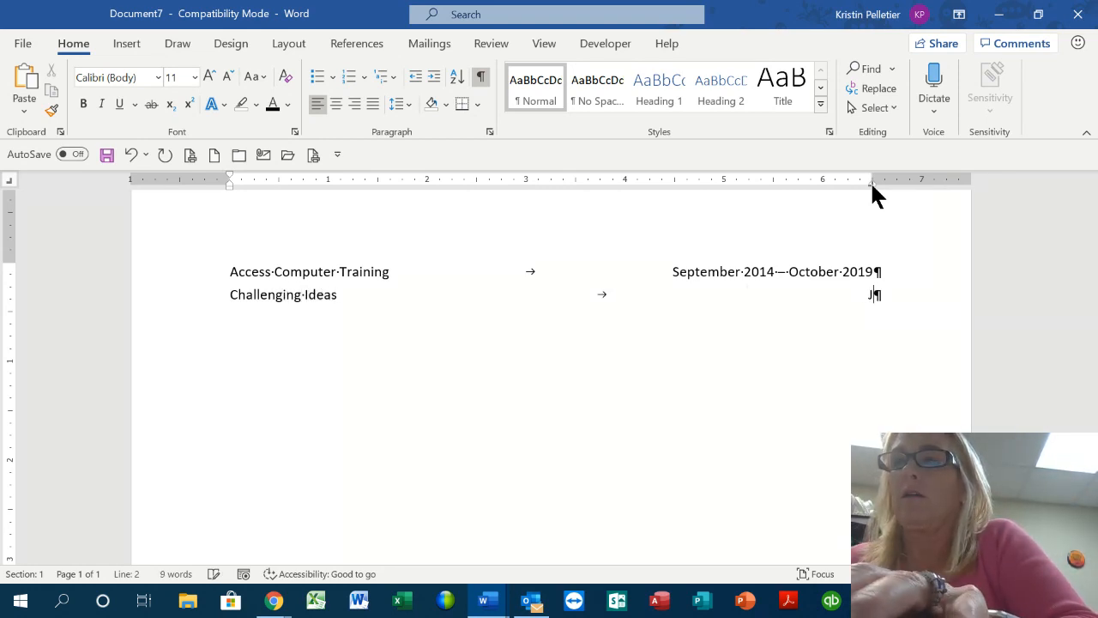
type("uly 2016")
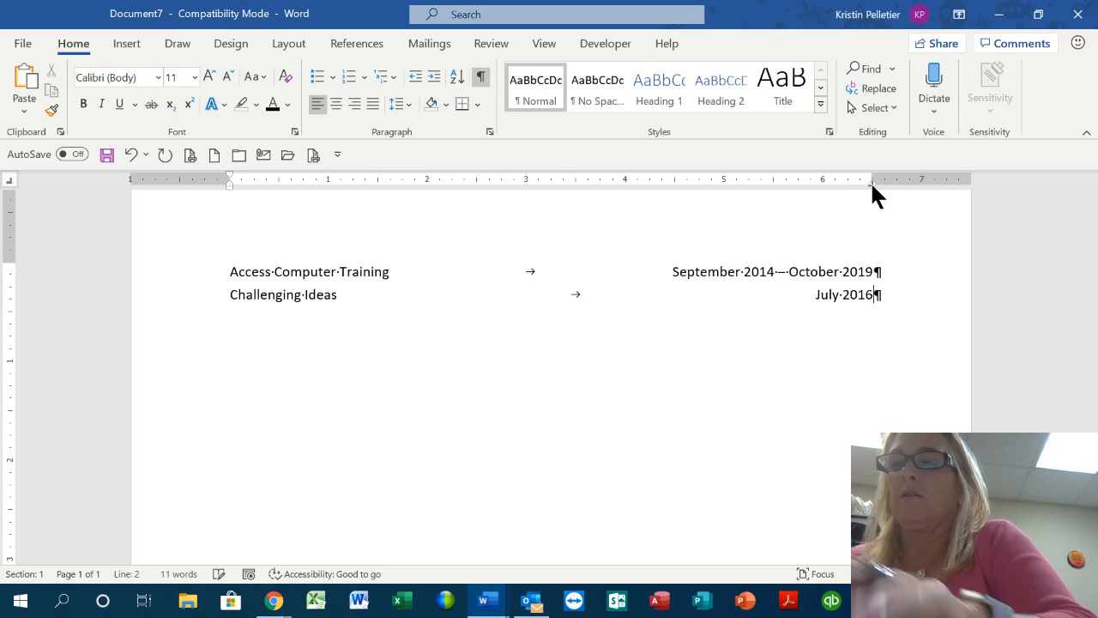
type(" - F")
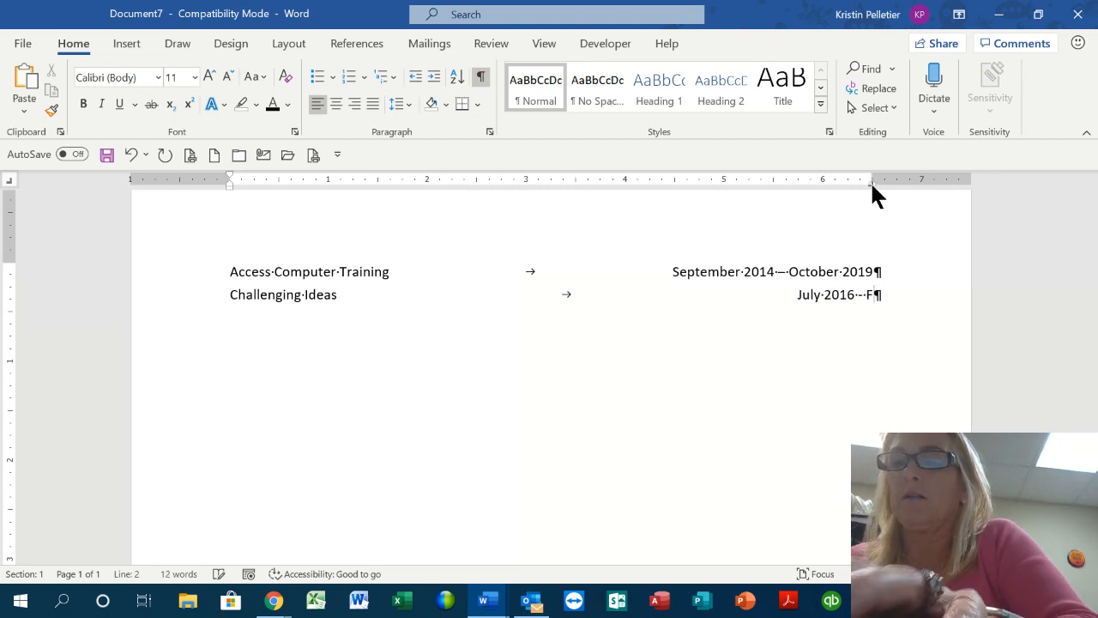
type("ebruary 2020")
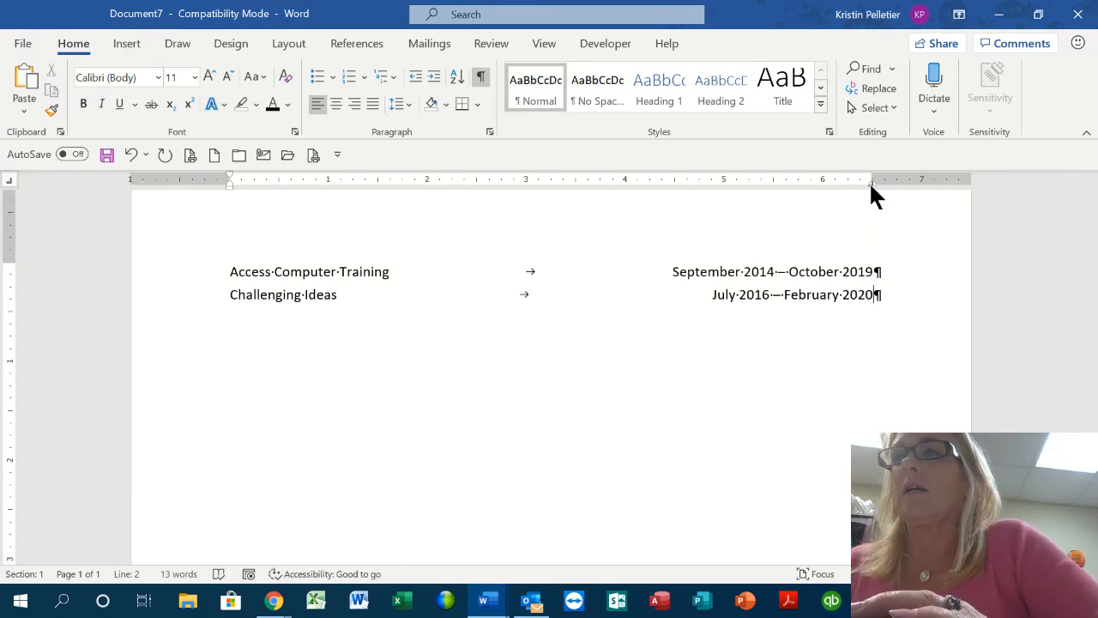
mouse_move(869, 182)
left_mouse_down()
mouse_move(780, 182)
mouse_move(872, 182)
left_mouse_up()
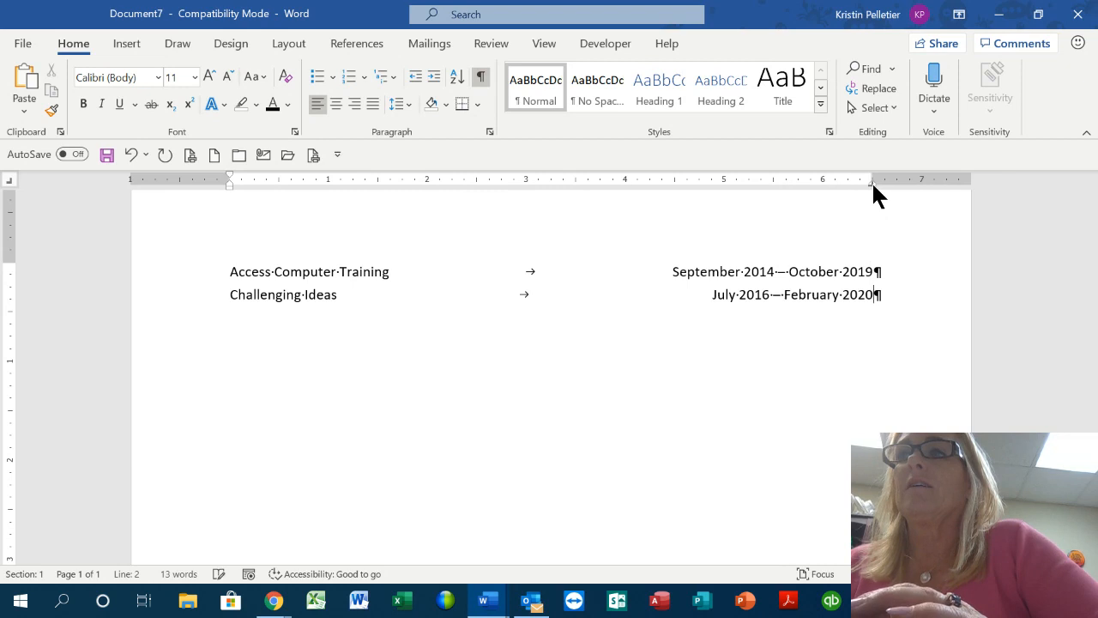
Shift both lines' right tab stop left and back, then select and delete both lines
left_click_drag(208, 273, 210, 307)
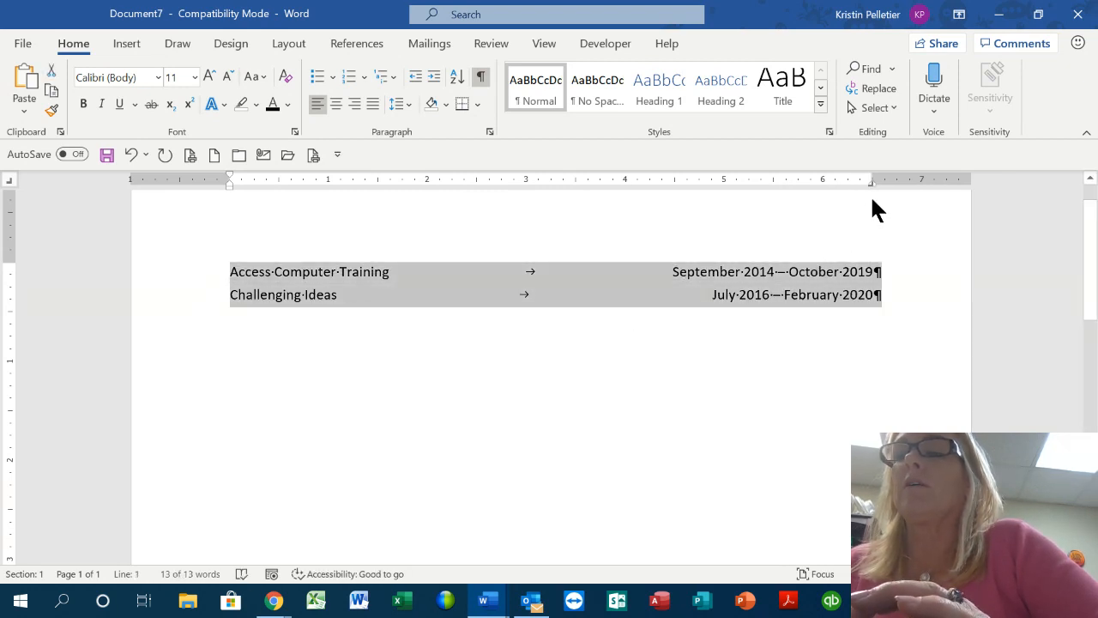
left_click_drag(869, 181, 820, 185)
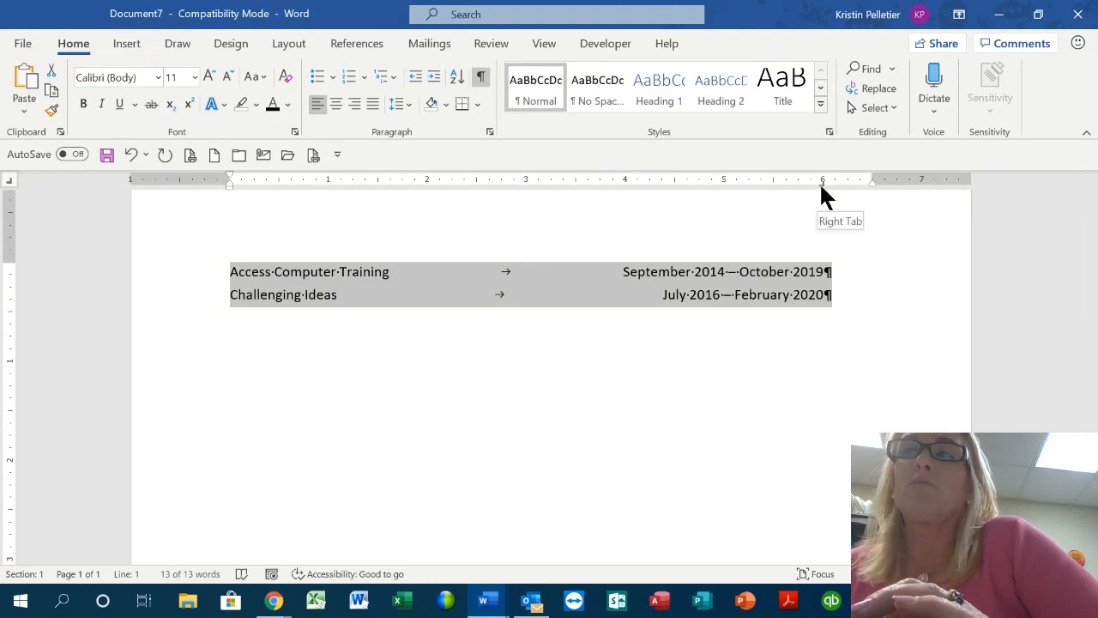
left_click_drag(821, 183, 870, 182)
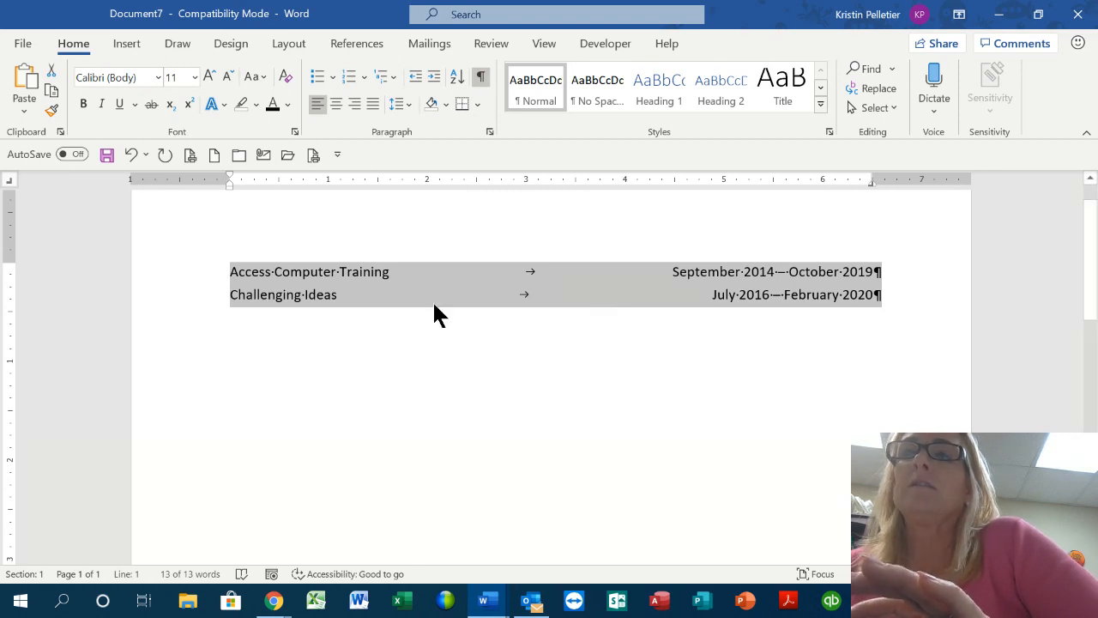
left_click(346, 343)
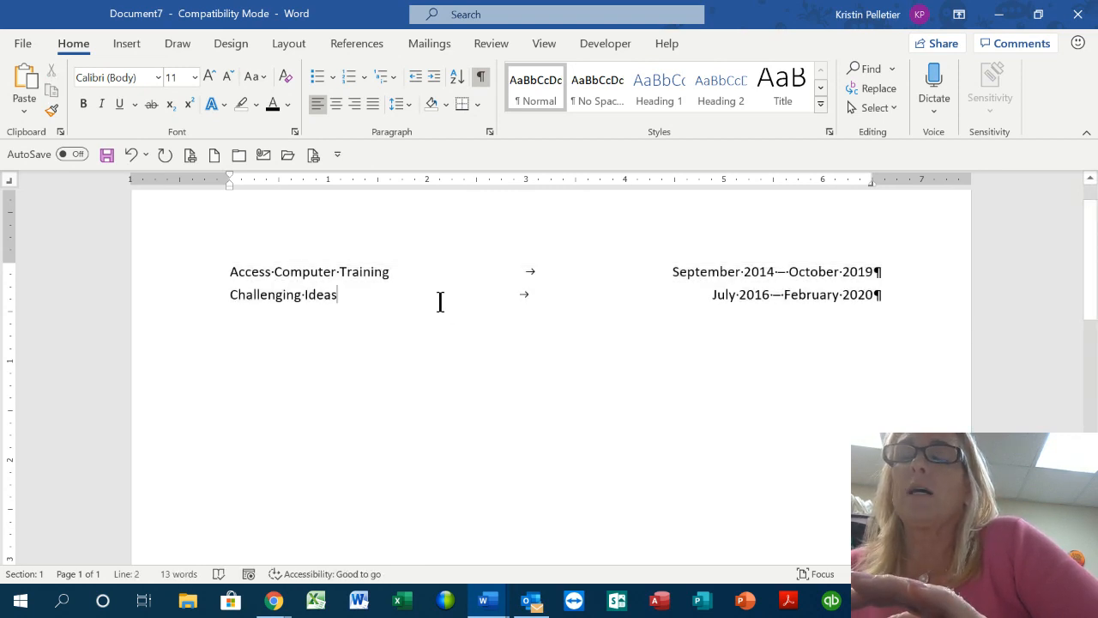
left_click_drag(185, 276, 187, 297)
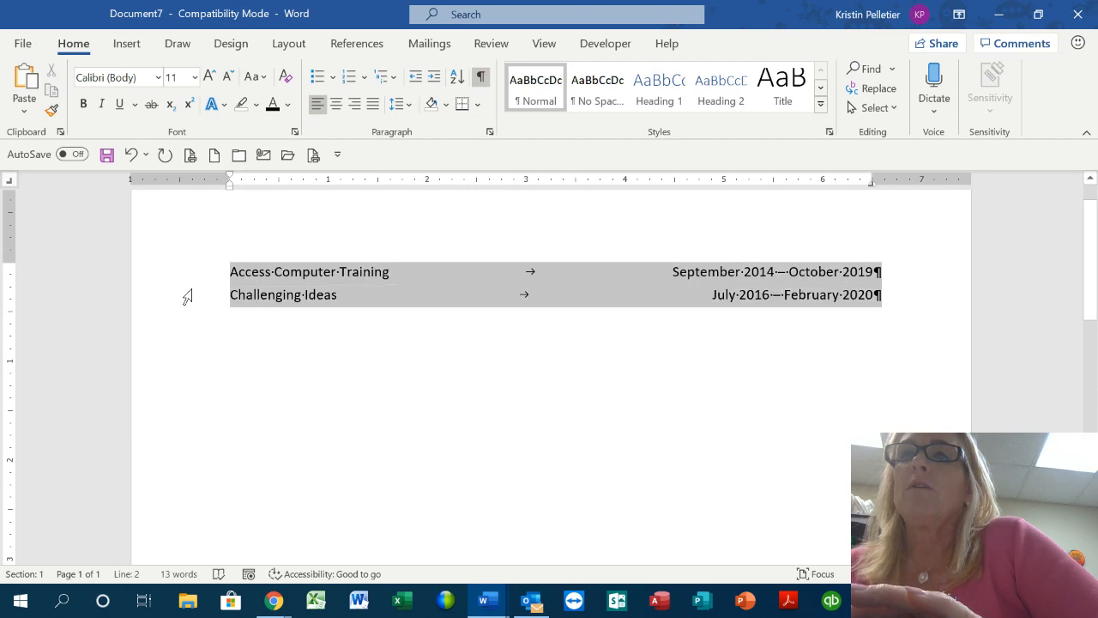
key("Delete")
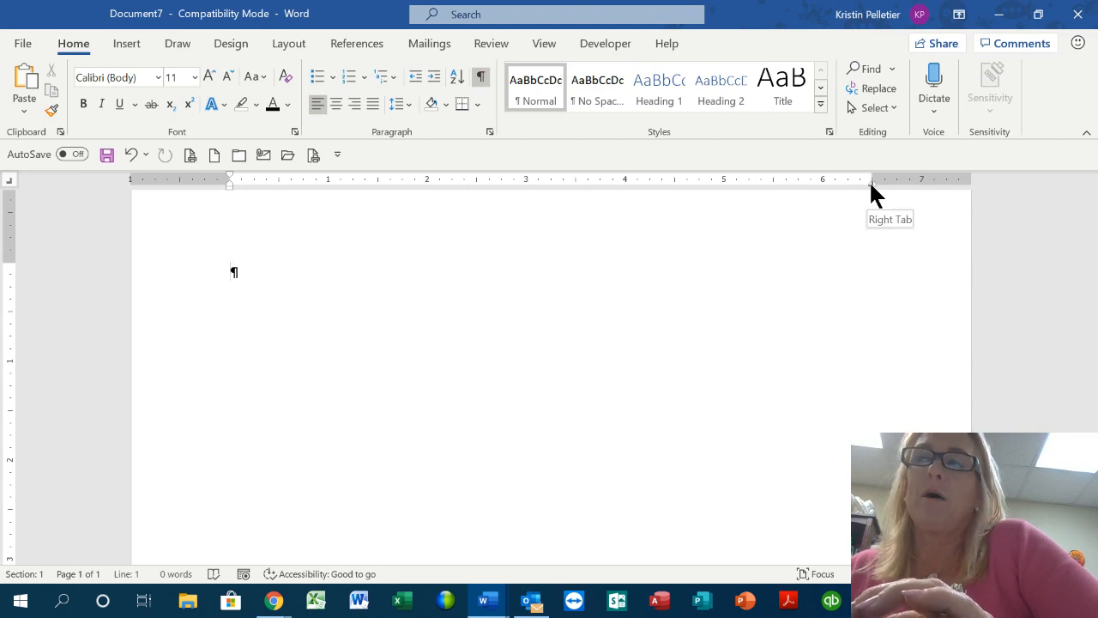
Open the Paragraph dialog from the Home tab's Paragraph group launcher
left_click_drag(870, 182, 870, 192)
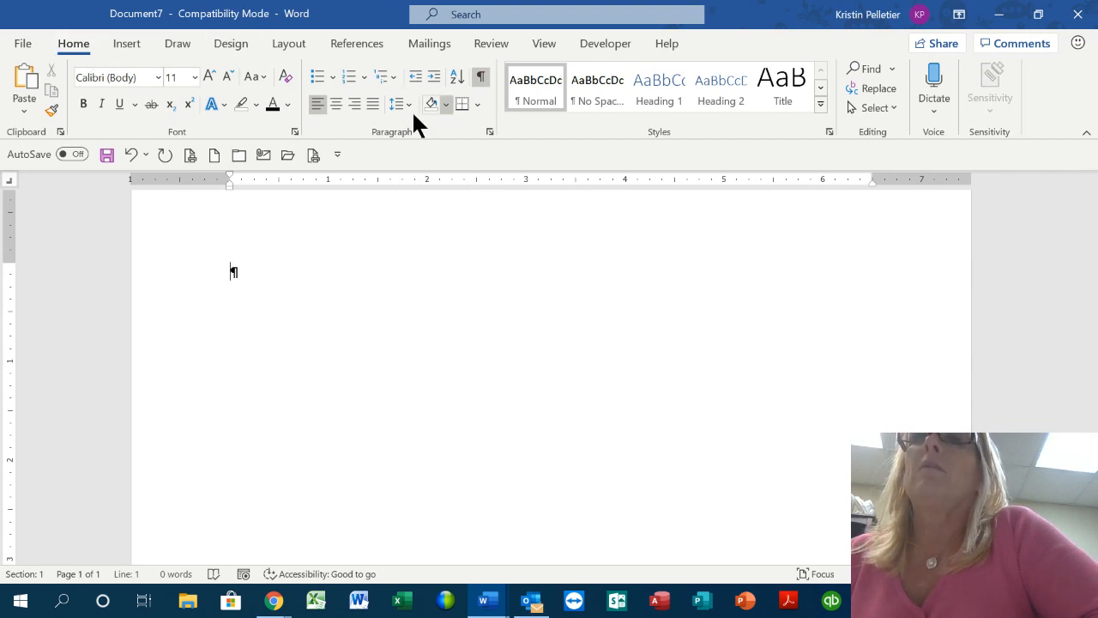
left_click(489, 131)
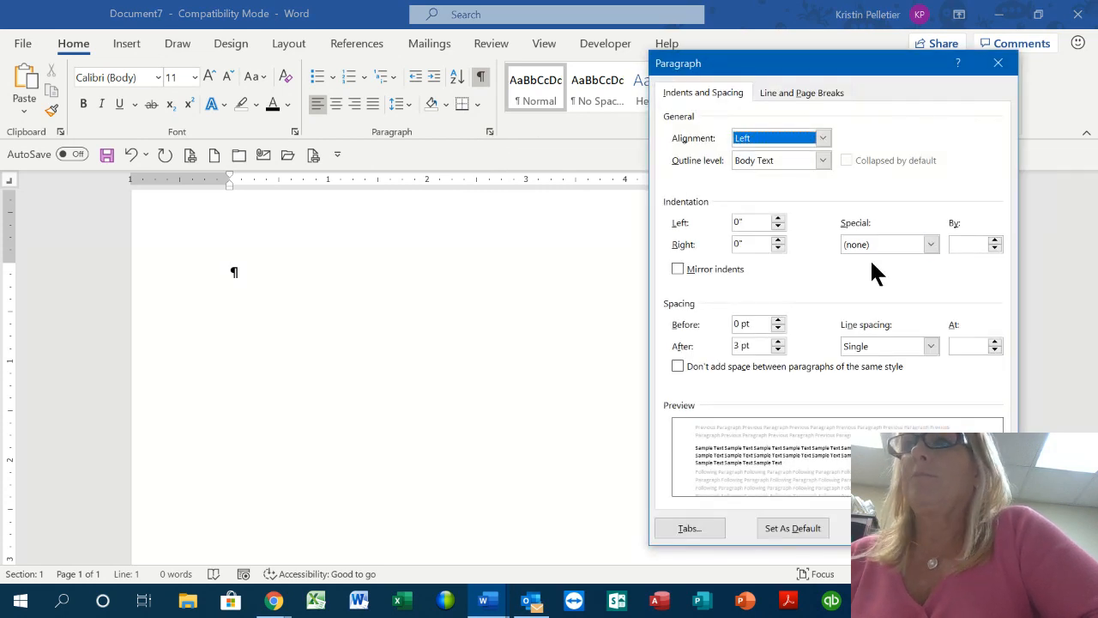
Open Tabs from the Paragraph dialog, review its 0.5" default stops, and cancel
left_click(695, 527)
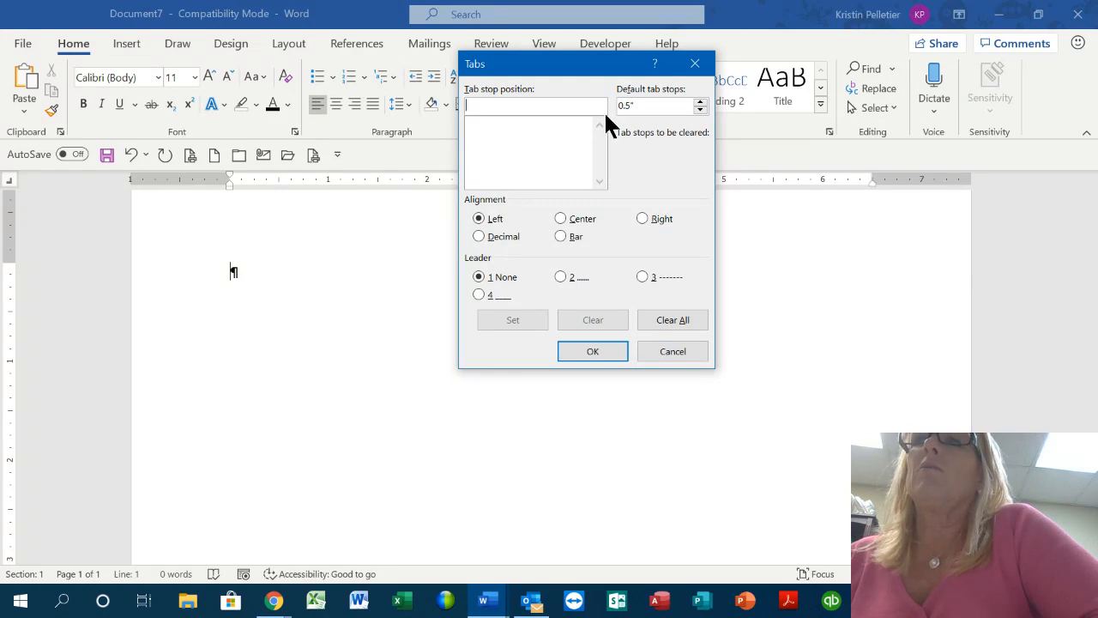
left_click_drag(598, 69, 798, 226)
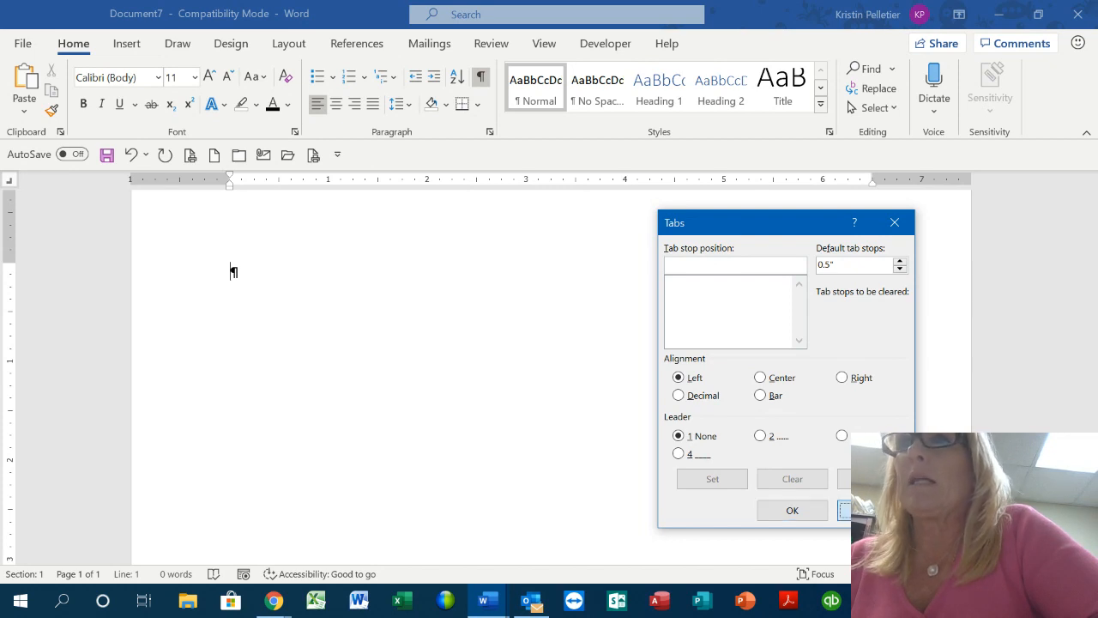
left_click(870, 509)
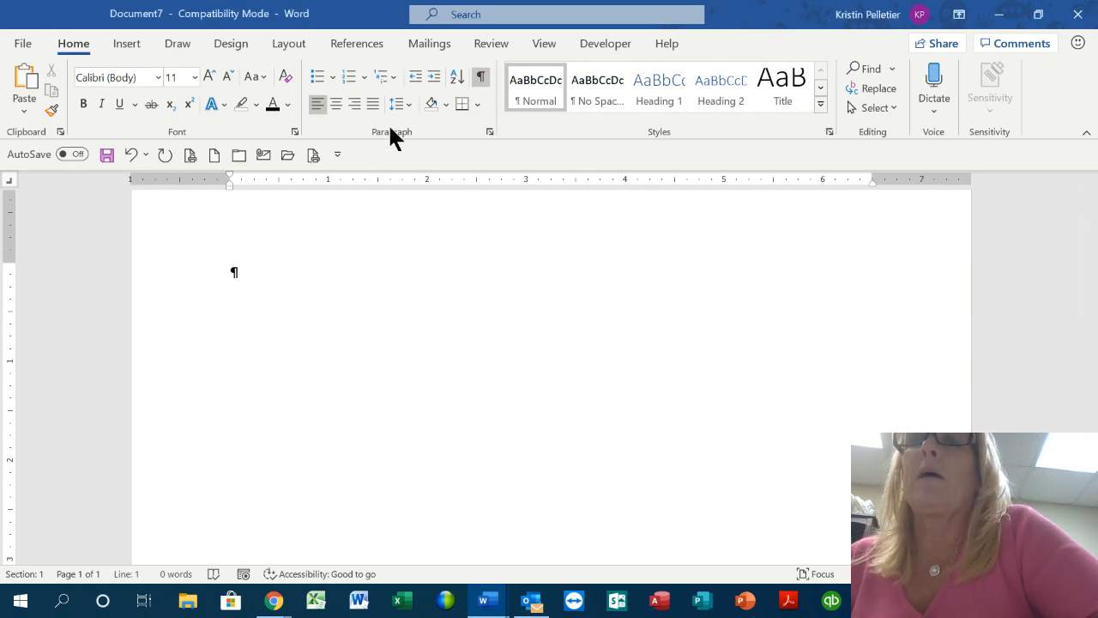
Set a right tab stop at about 6.31" on the empty paragraph and confirm its exact position
left_click(490, 132)
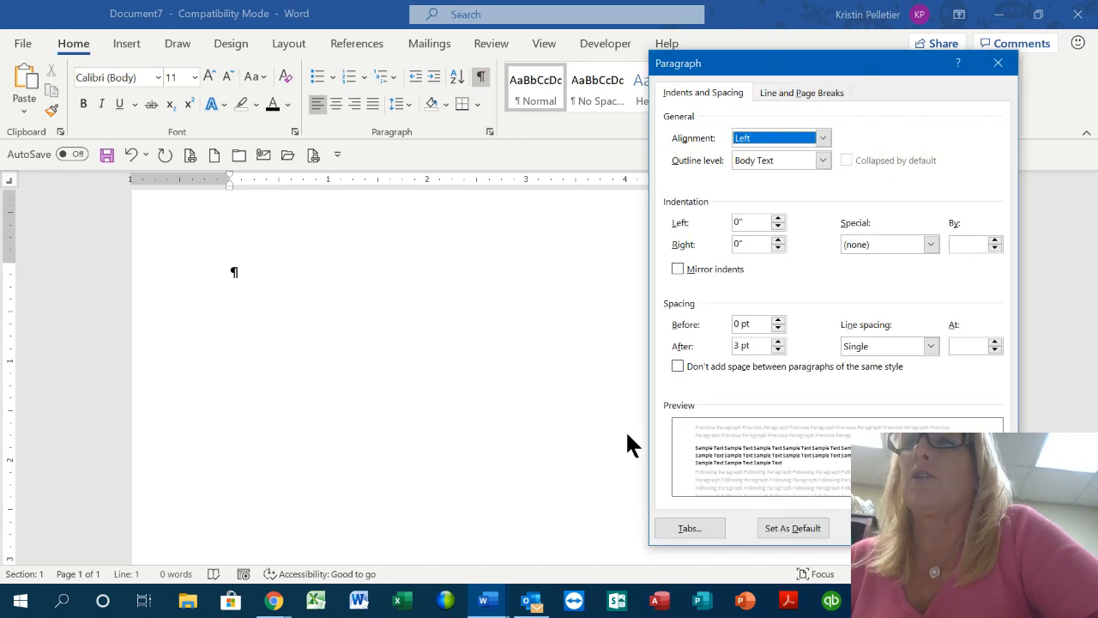
left_click(686, 530)
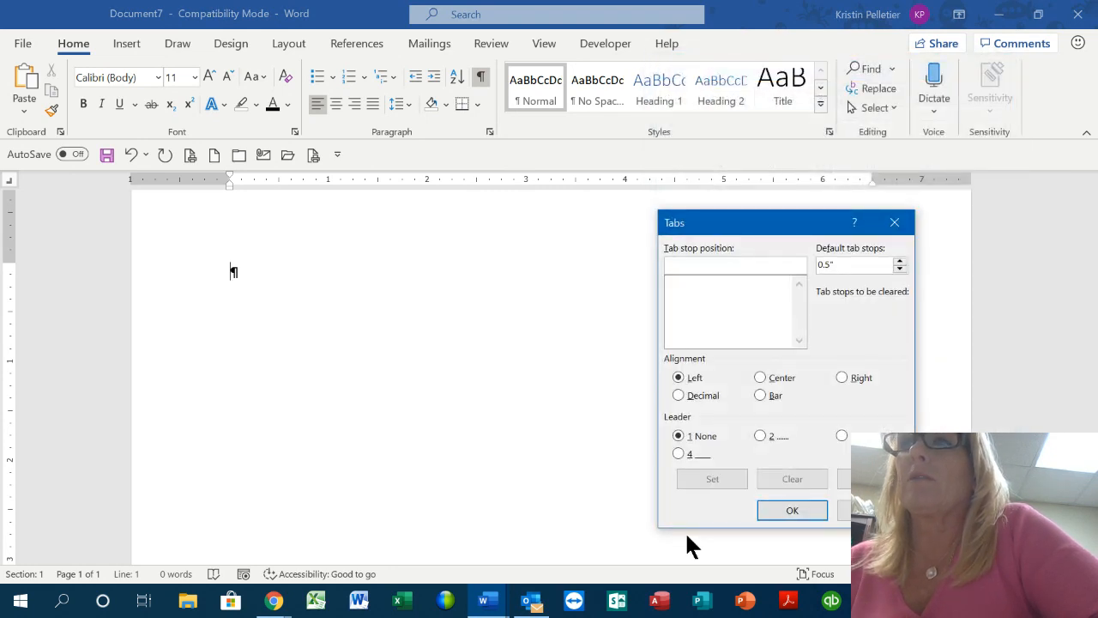
left_click(895, 222)
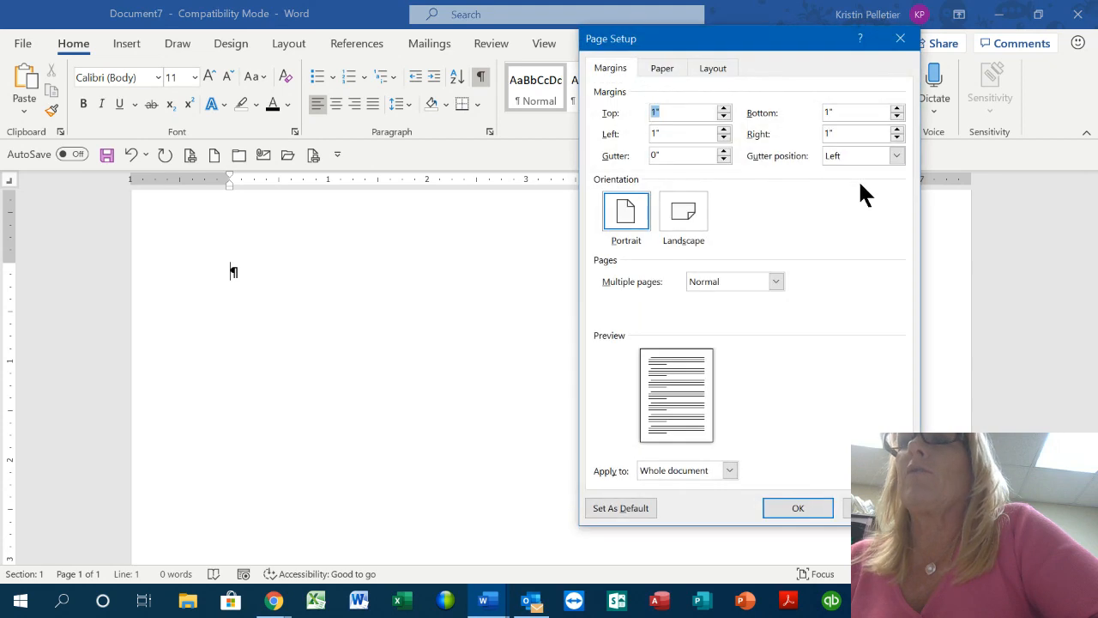
left_click(899, 43)
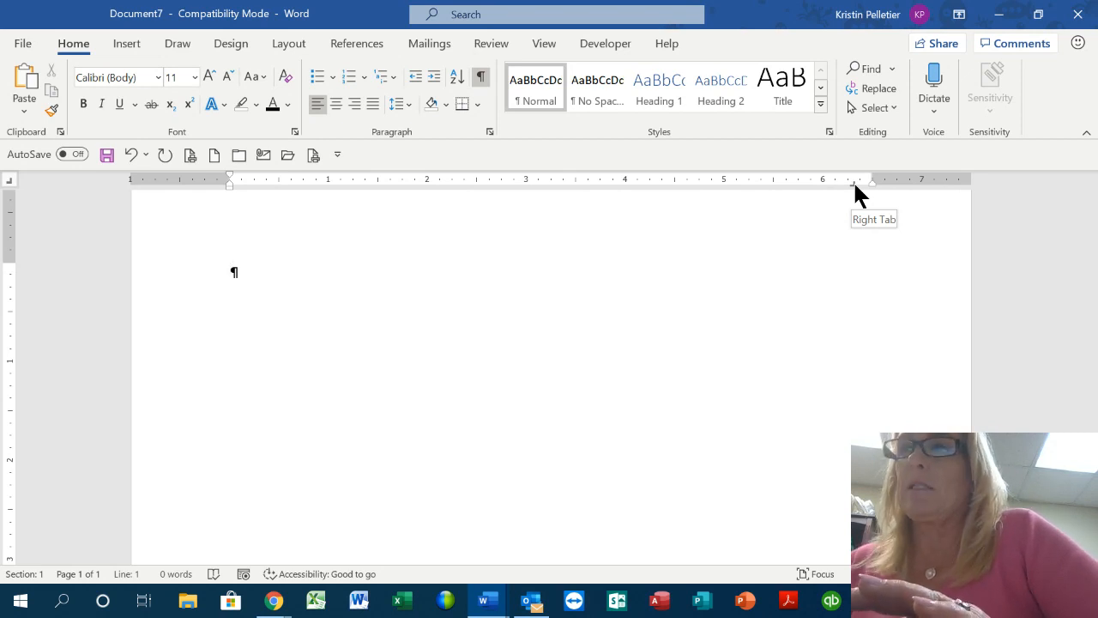
double_click(852, 182)
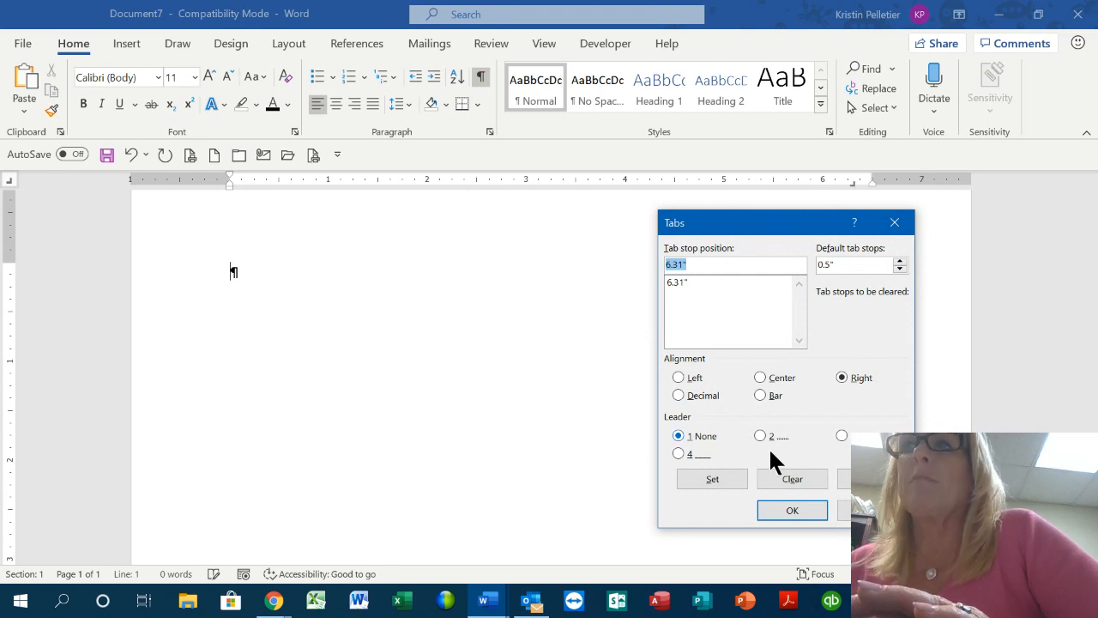
left_click(893, 225)
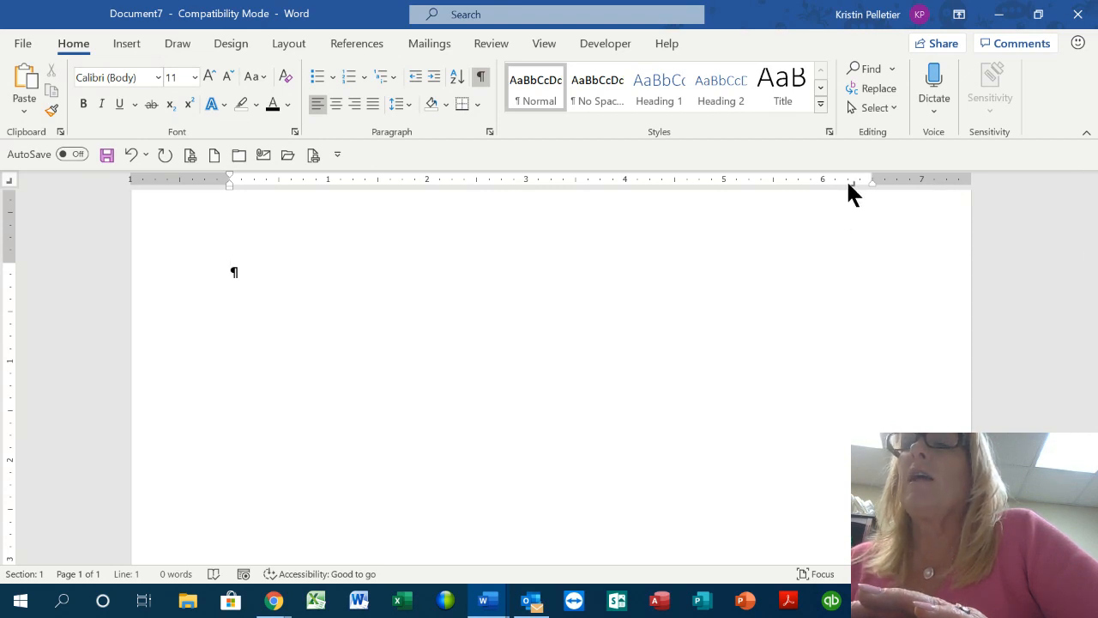
double_click(846, 179)
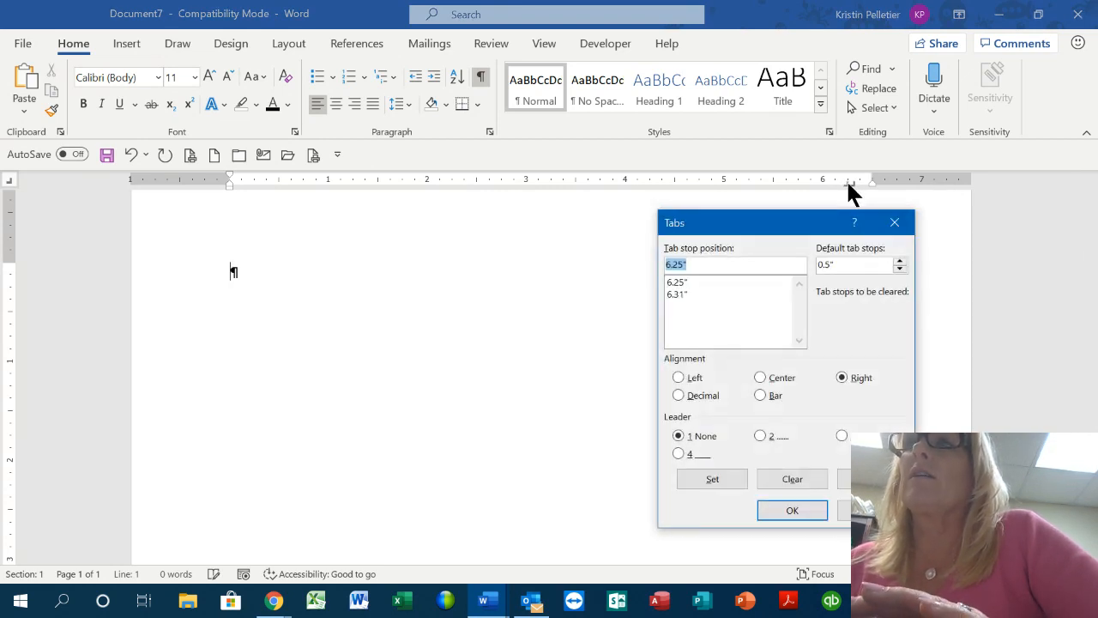
left_click(894, 222)
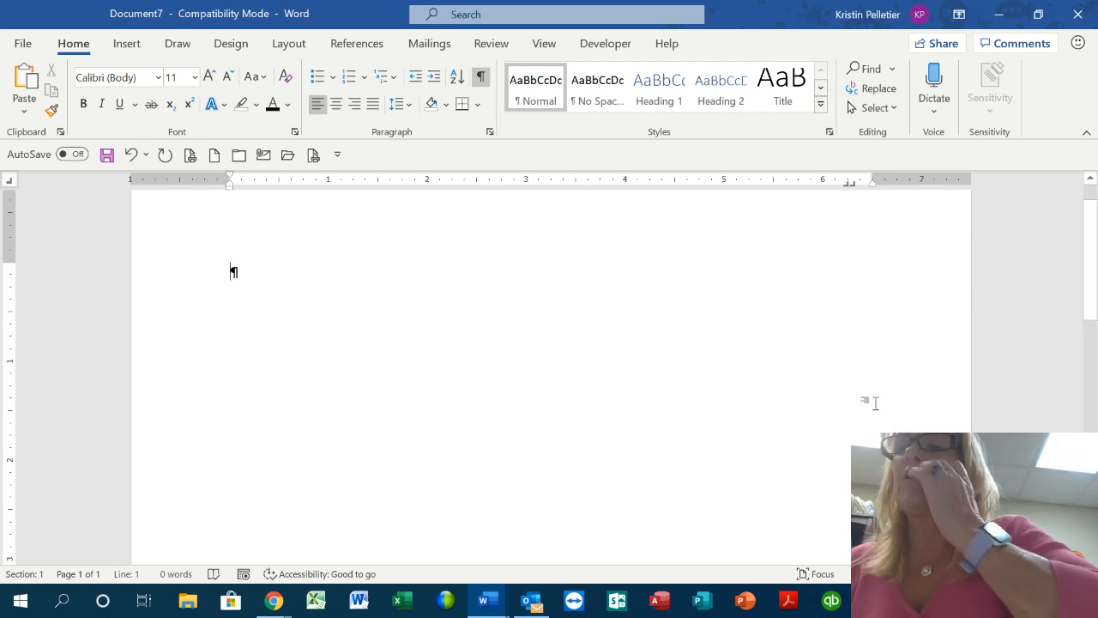
left_click(848, 183)
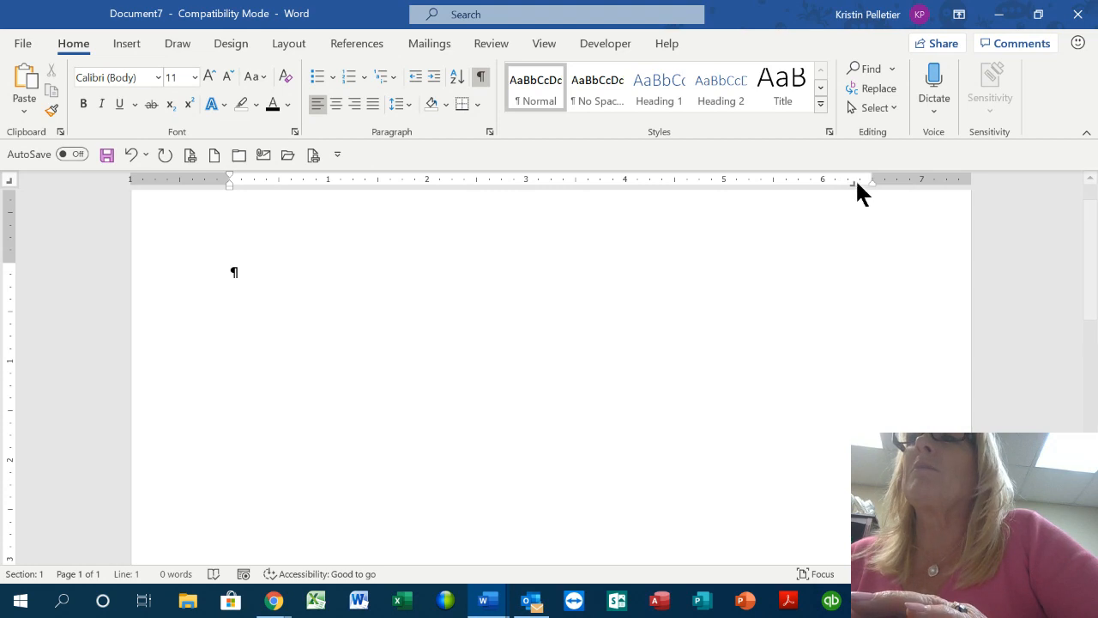
left_click(853, 182)
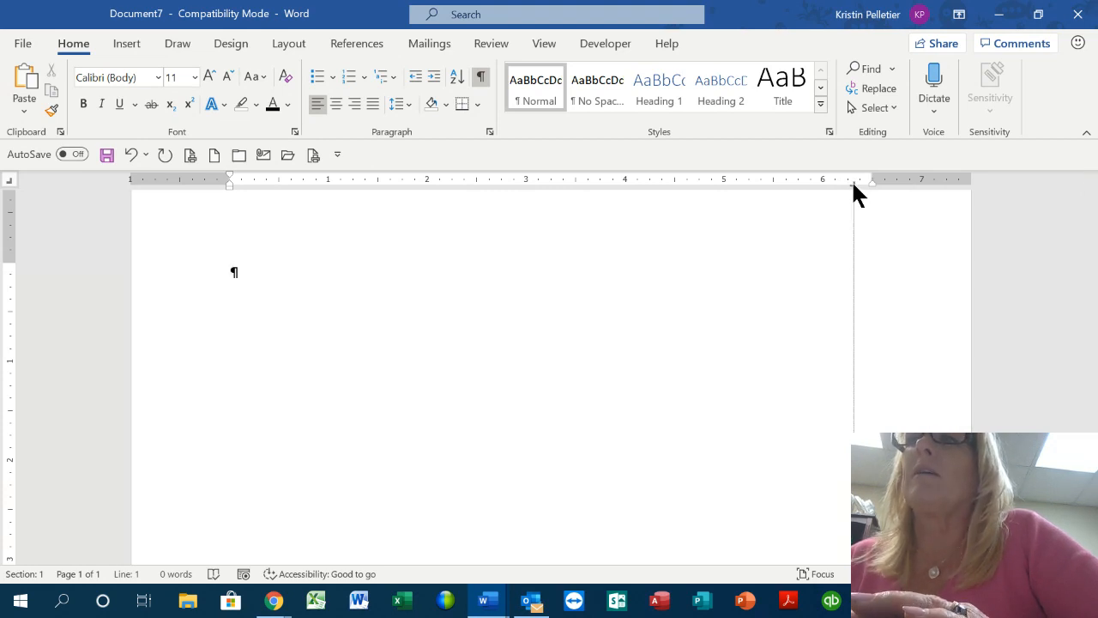
double_click(854, 183)
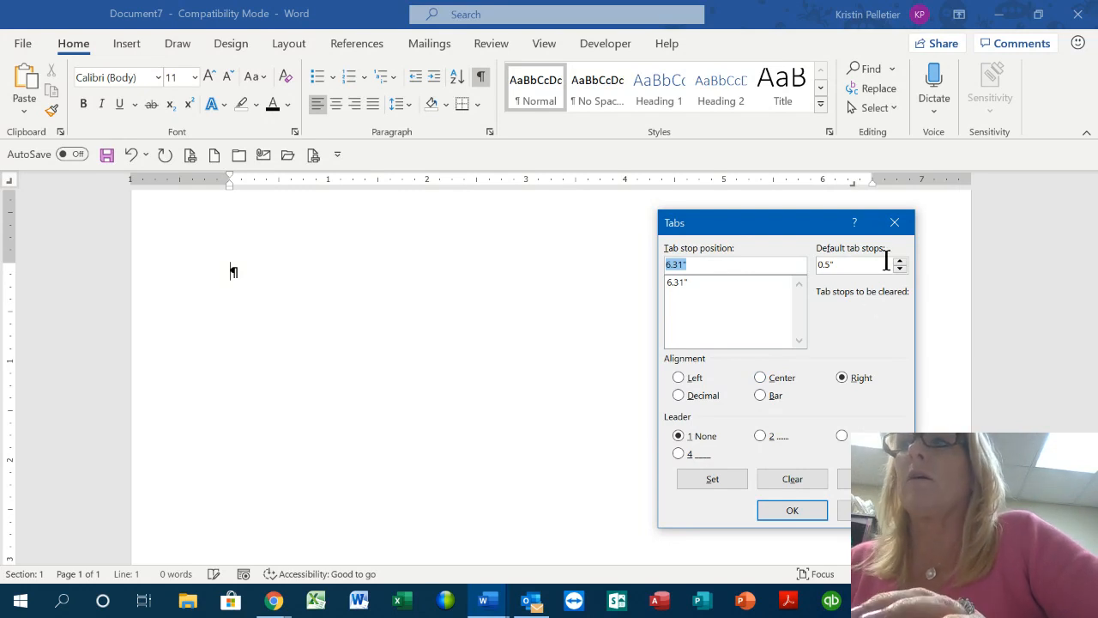
left_click(894, 224)
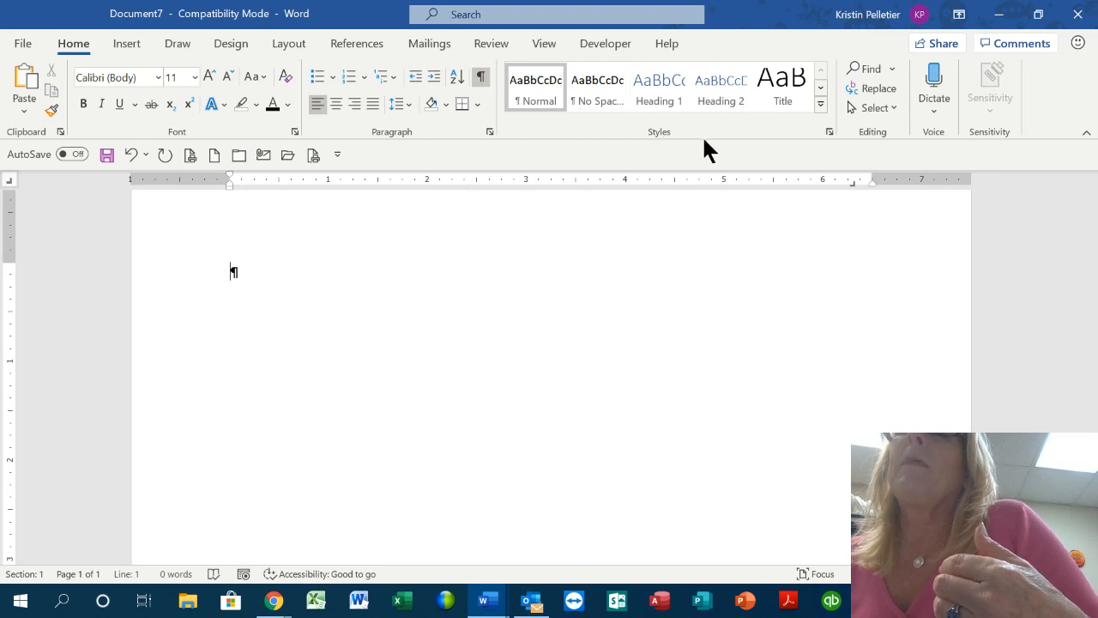
right_click(537, 85)
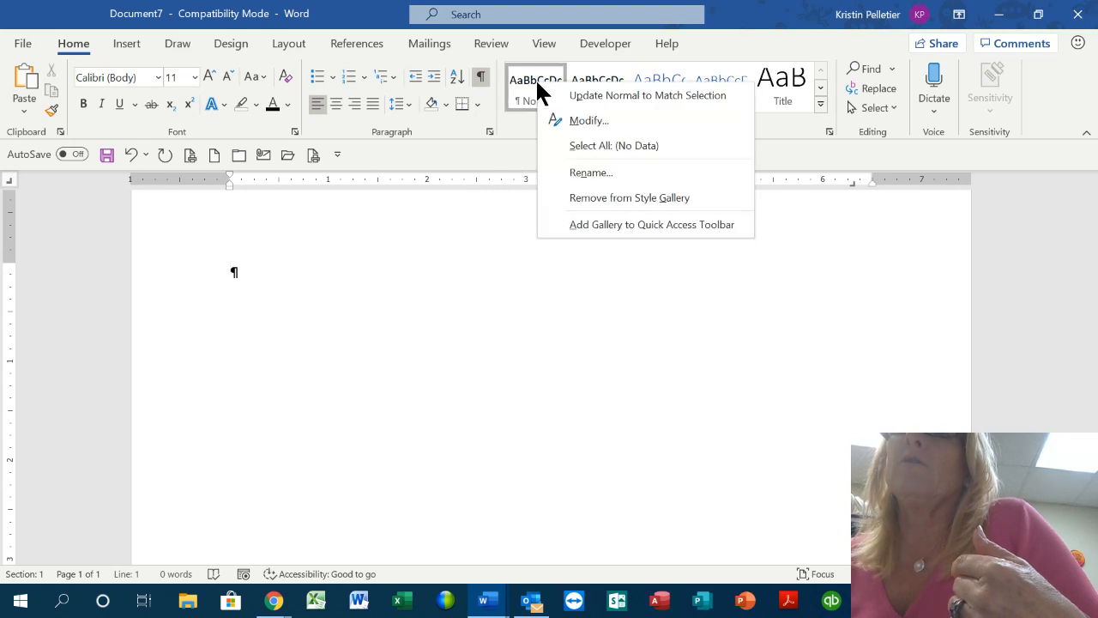
Open Modify Style for the Normal style, move the dialog higher, and keep font colour Automatic
left_click(588, 121)
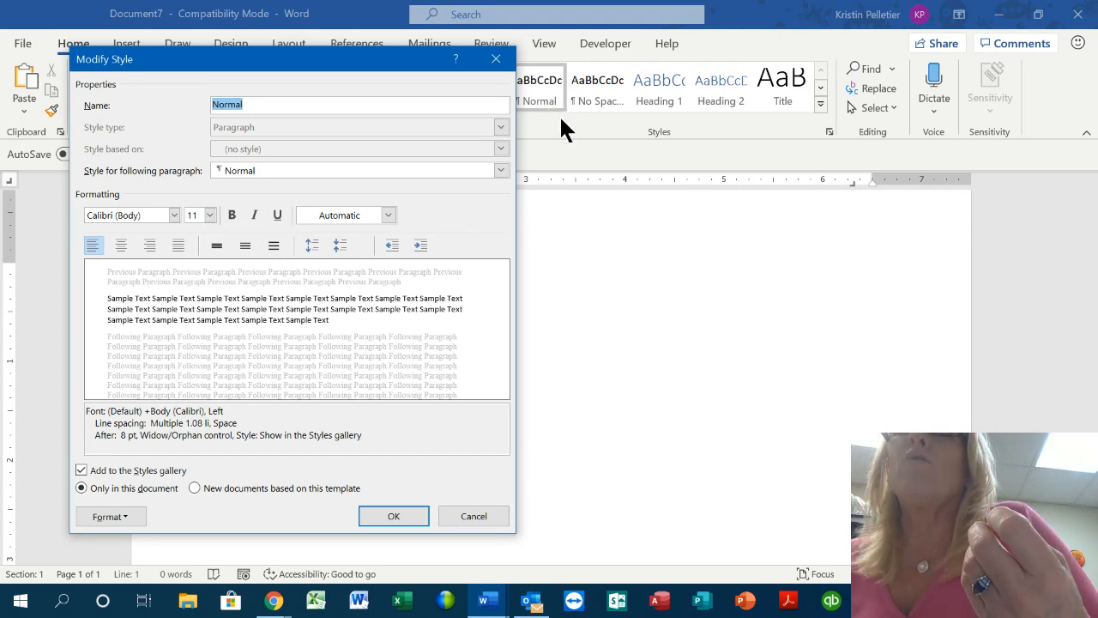
left_click_drag(350, 60, 529, 134)
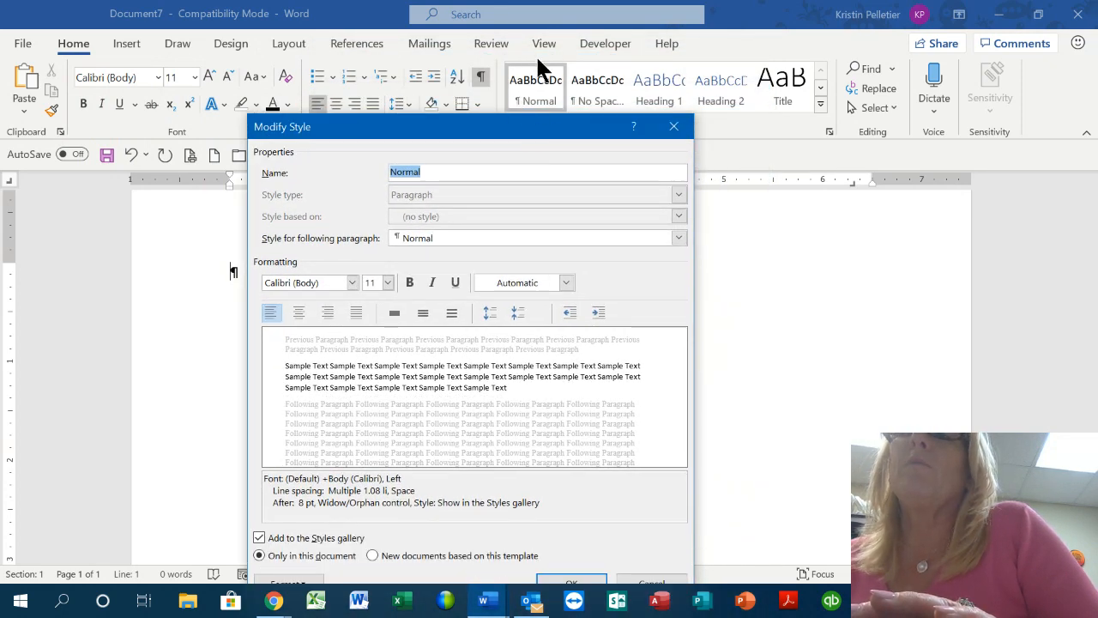
left_click_drag(542, 134, 583, 59)
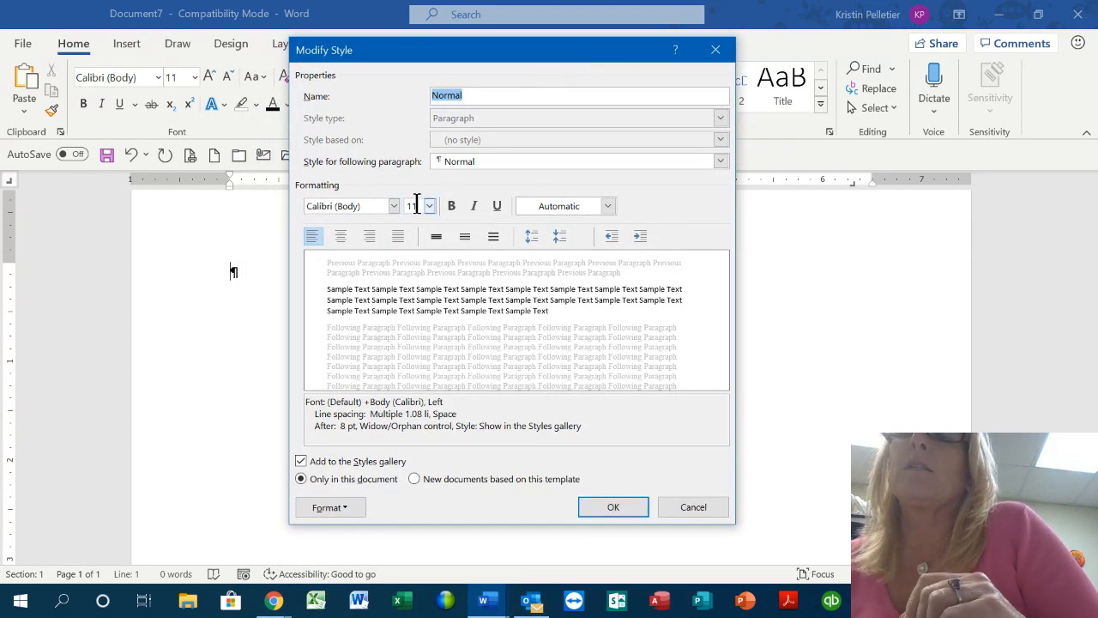
left_click(607, 205)
left_click(608, 208)
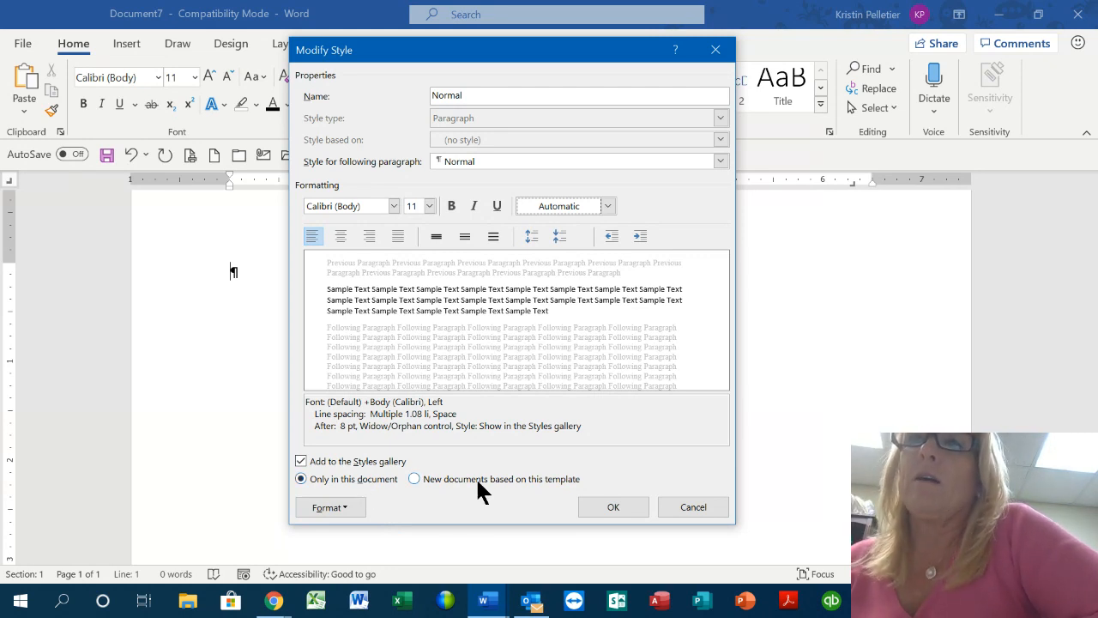
Review the Normal style's paragraph spacing under Format > Paragraph, then close Modify Style
left_click(340, 507)
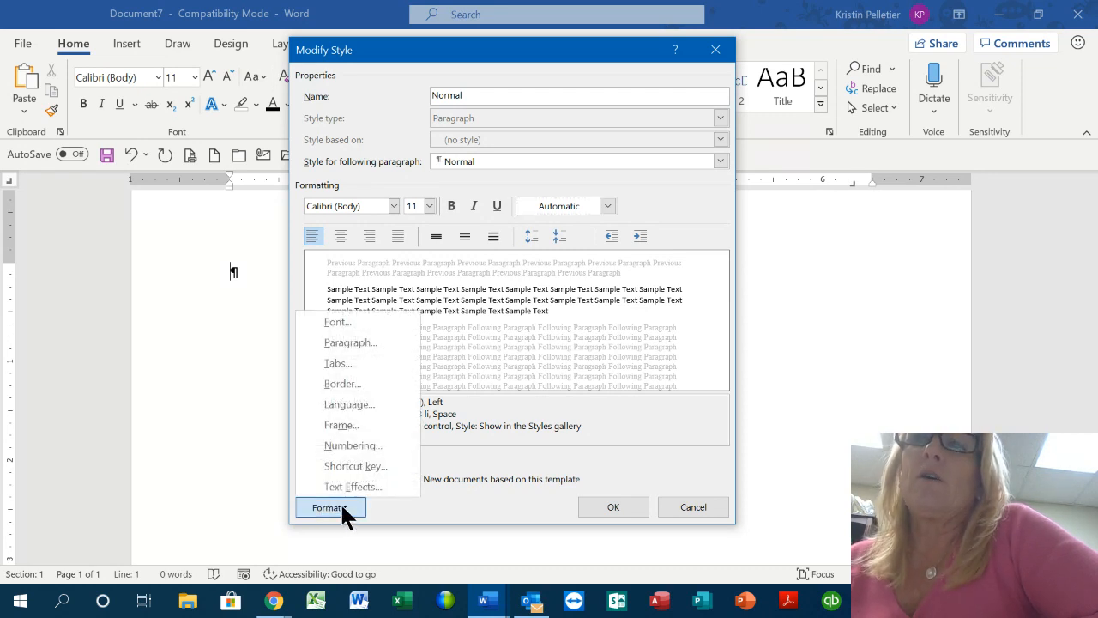
left_click(352, 340)
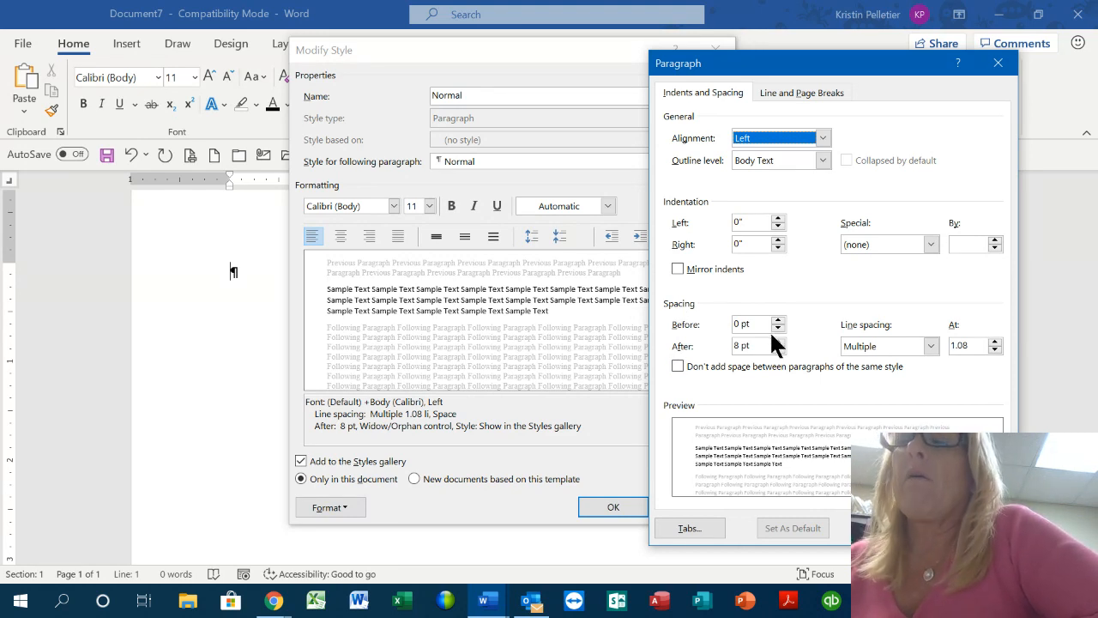
key("Return")
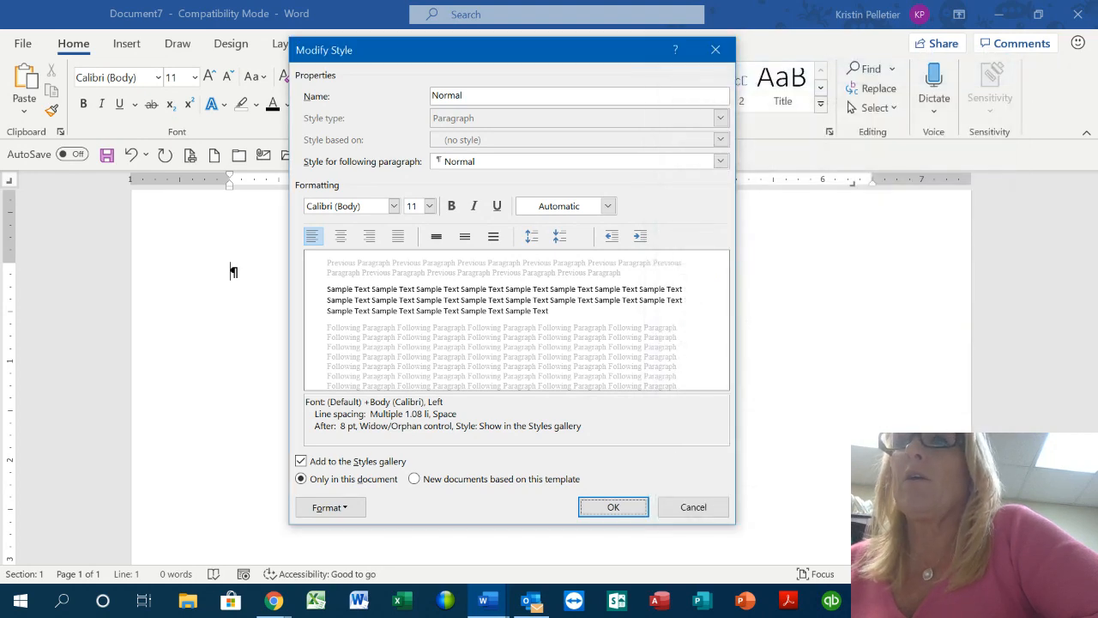
left_click(702, 505)
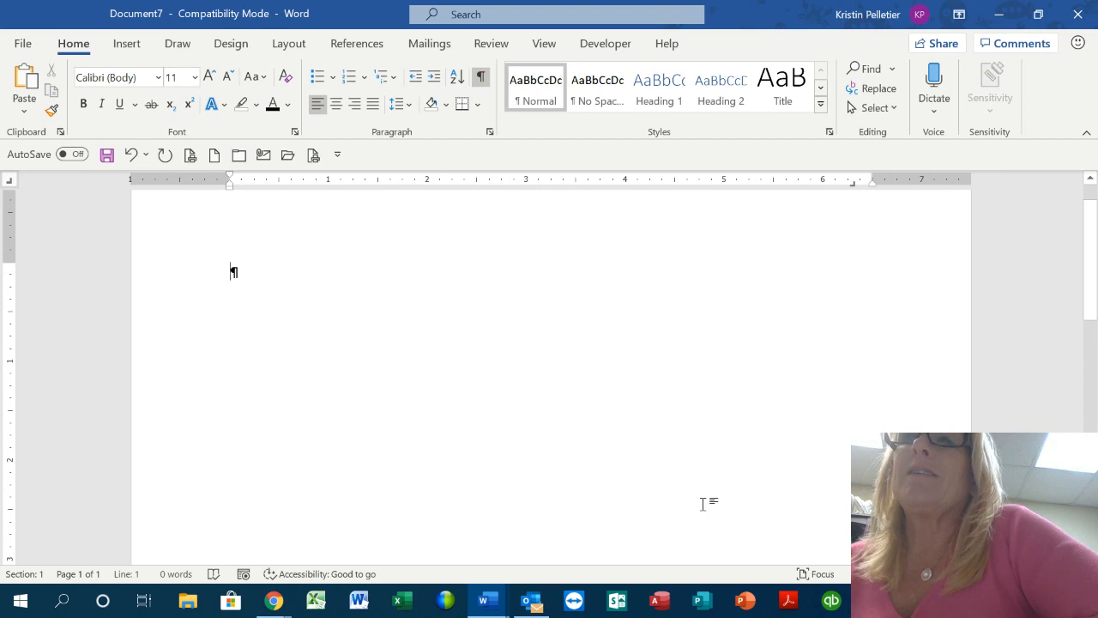
Inspect the No Spacing style's settings without changing them, then add an empty paragraph
right_click(594, 85)
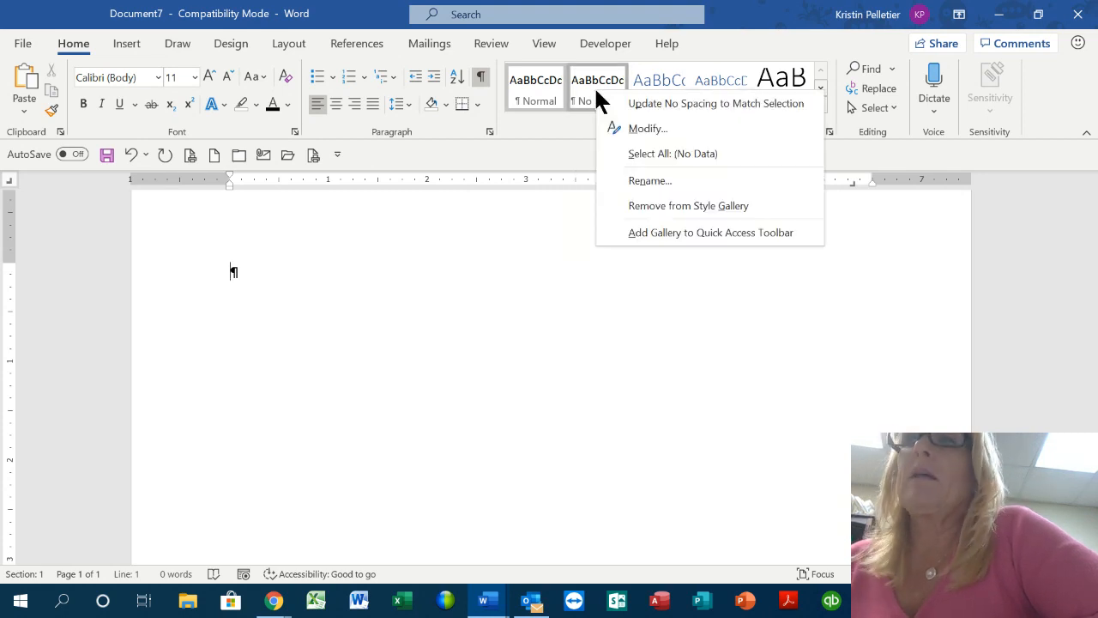
left_click(631, 134)
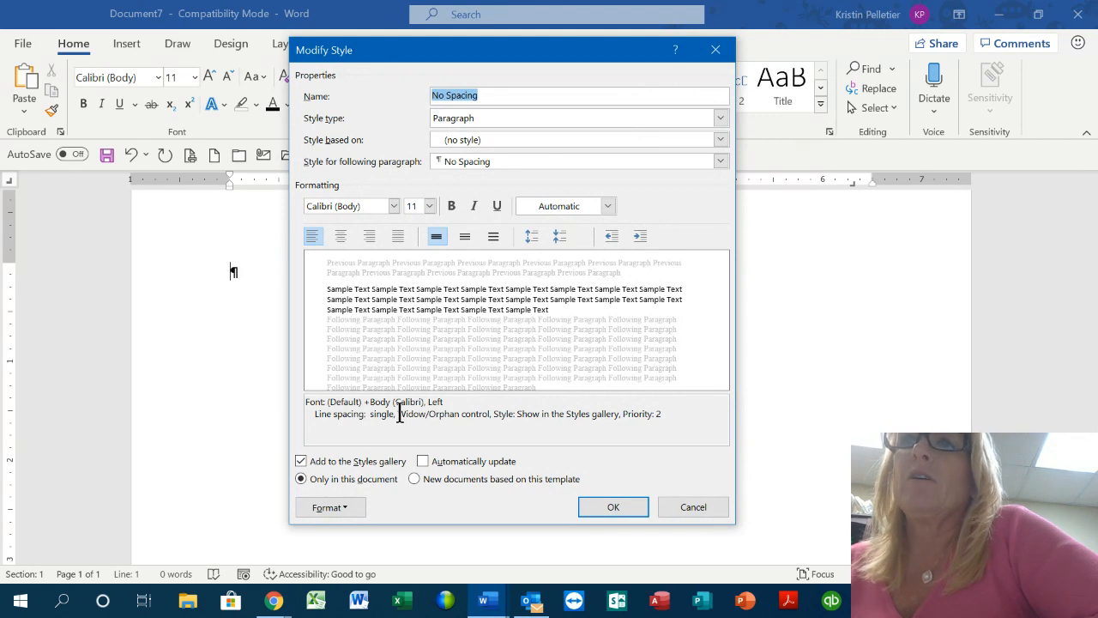
left_click(693, 507)
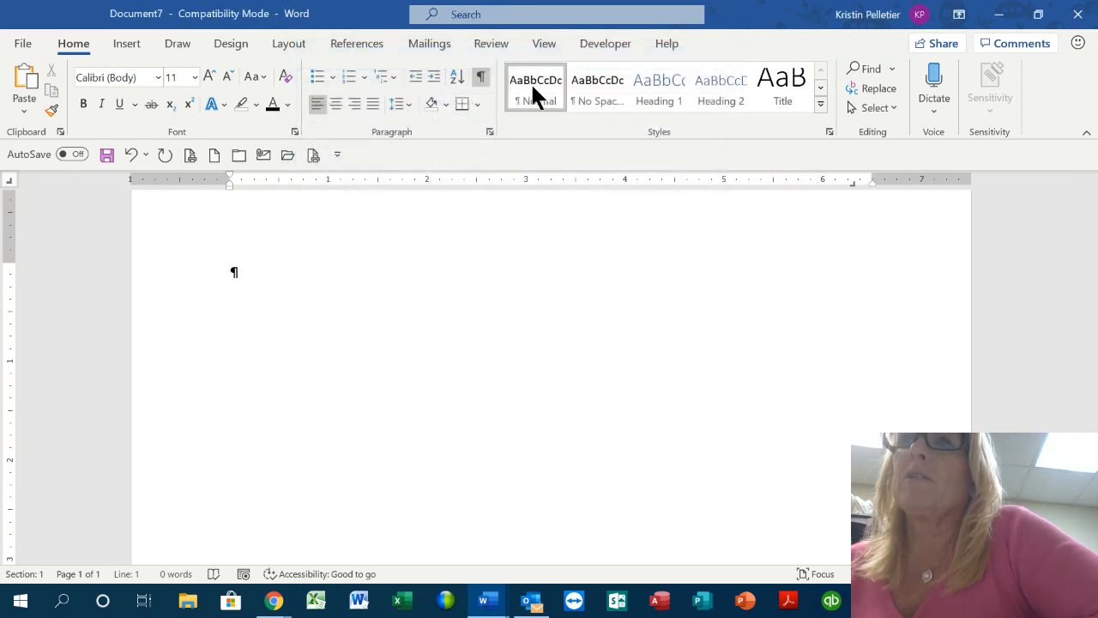
key("Return")
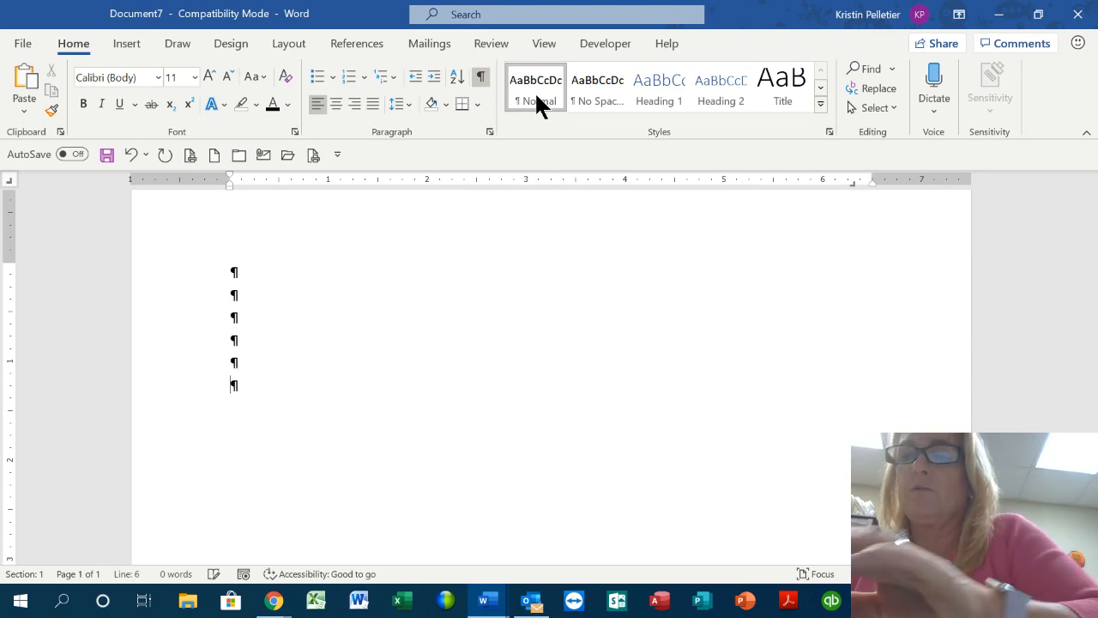
Type several sample name lines as a test, fixing typos along the way
key("Return")
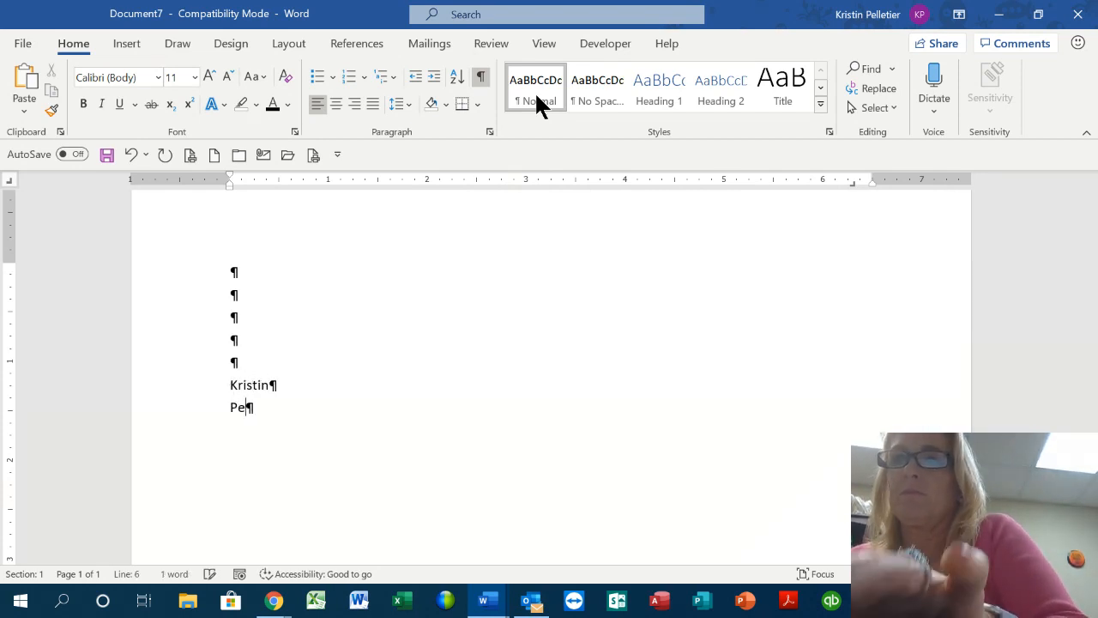
key("Return")
type("]")
key("BackSpace")
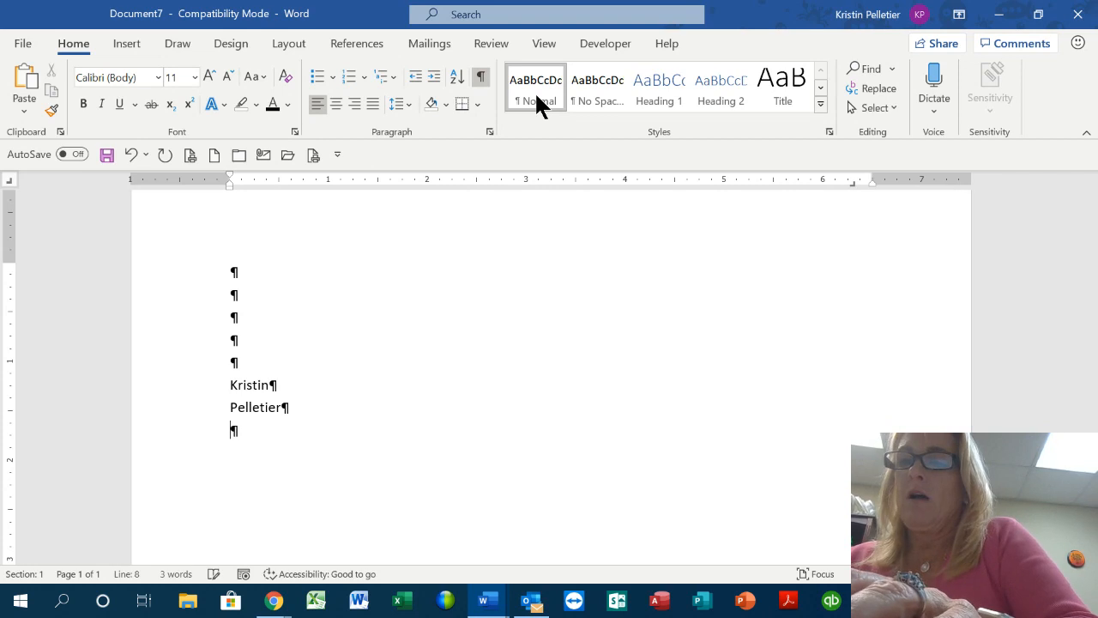
type("Belery")
key("BackSpace")
key("BackSpace")
key("BackSpace")
key("BackSpace")
type("verly")
key("Return")
type("M")
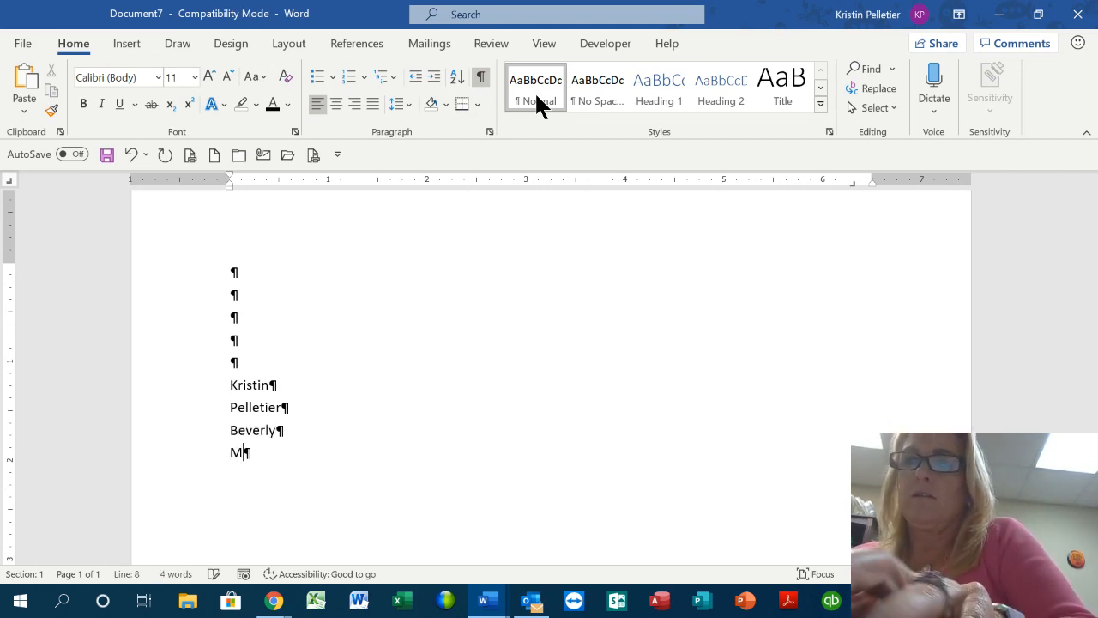
key("Up")
type("A")
key("BackSpace")
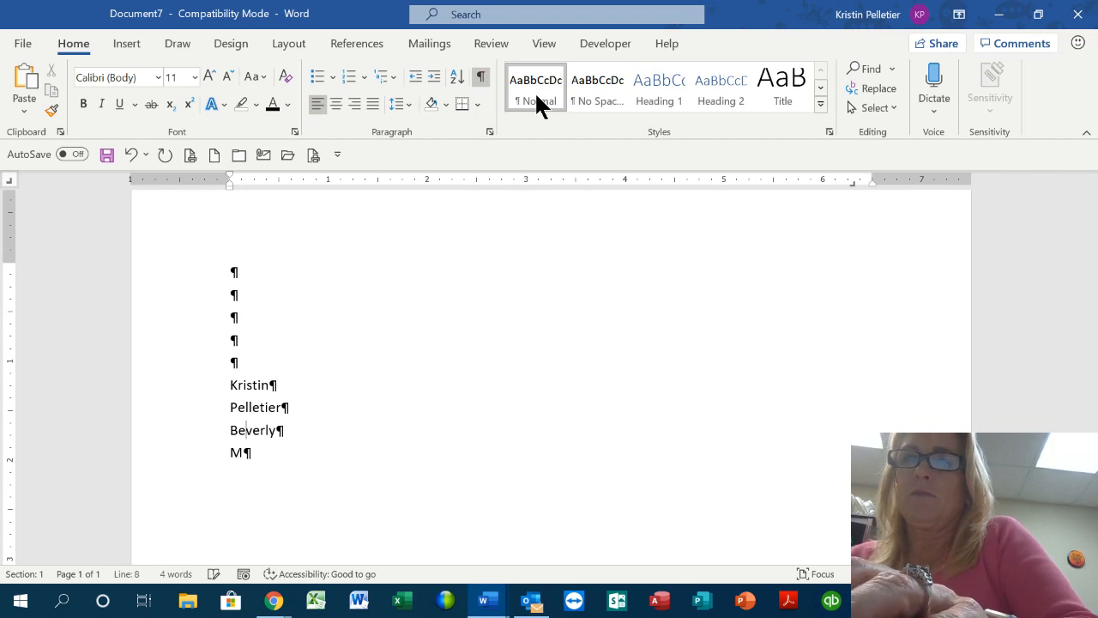
key("Down")
type("ass.")
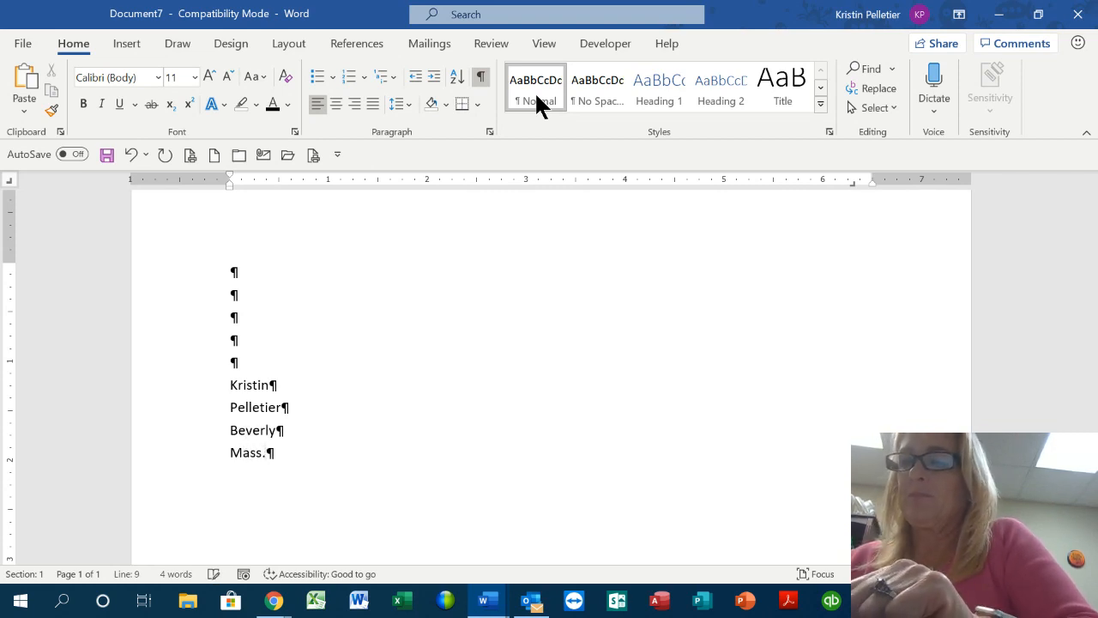
key("Return")
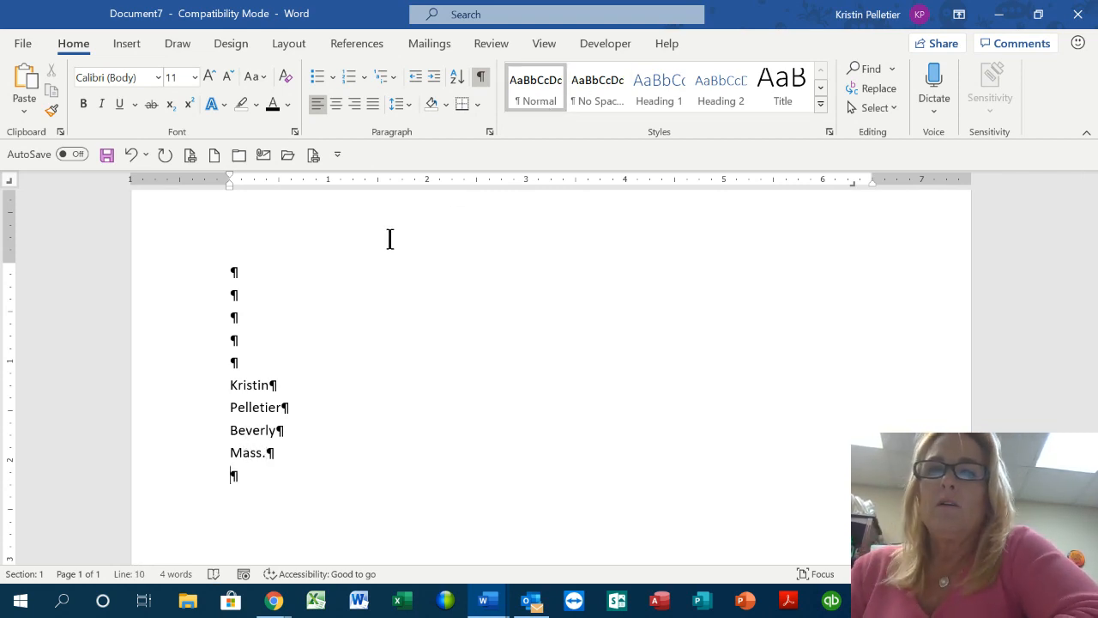
Delete the sample lines, apply No Spacing, and test it with empty lines before removing them
left_click(162, 392)
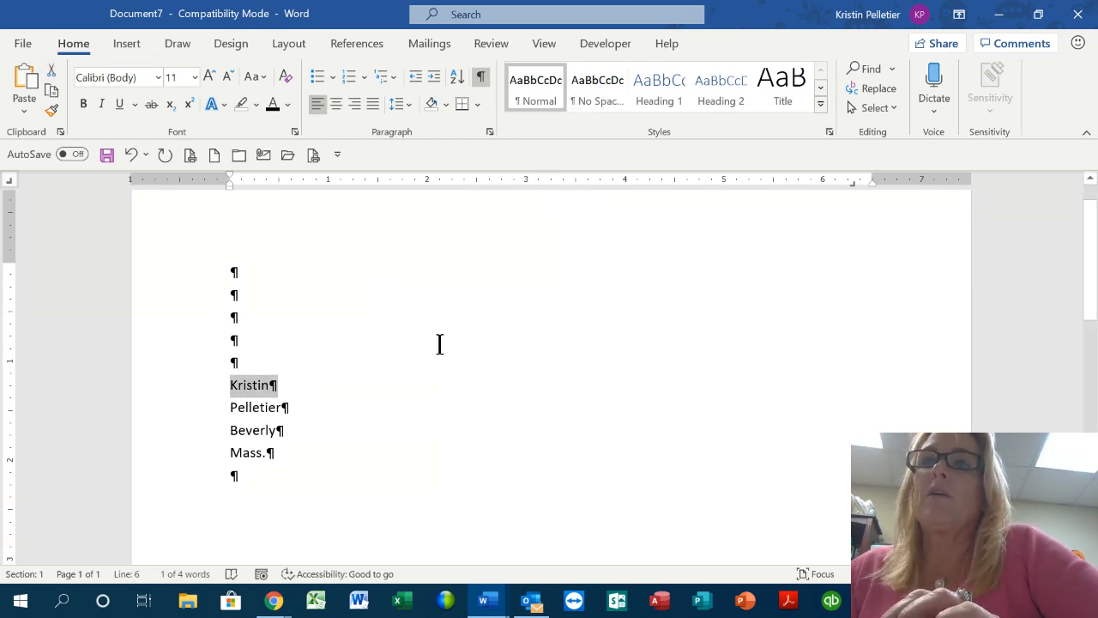
left_click(247, 475)
key("BackSpace")
key("BackSpace")
key("BackSpace")
key("BackSpace")
key("BackSpace")
key("BackSpace")
key("BackSpace")
key("BackSpace")
key("BackSpace")
key("BackSpace")
key("BackSpace")
key("BackSpace")
key("BackSpace")
key("BackSpace")
key("BackSpace")
key("BackSpace")
key("BackSpace")
key("BackSpace")
key("BackSpace")
key("BackSpace")
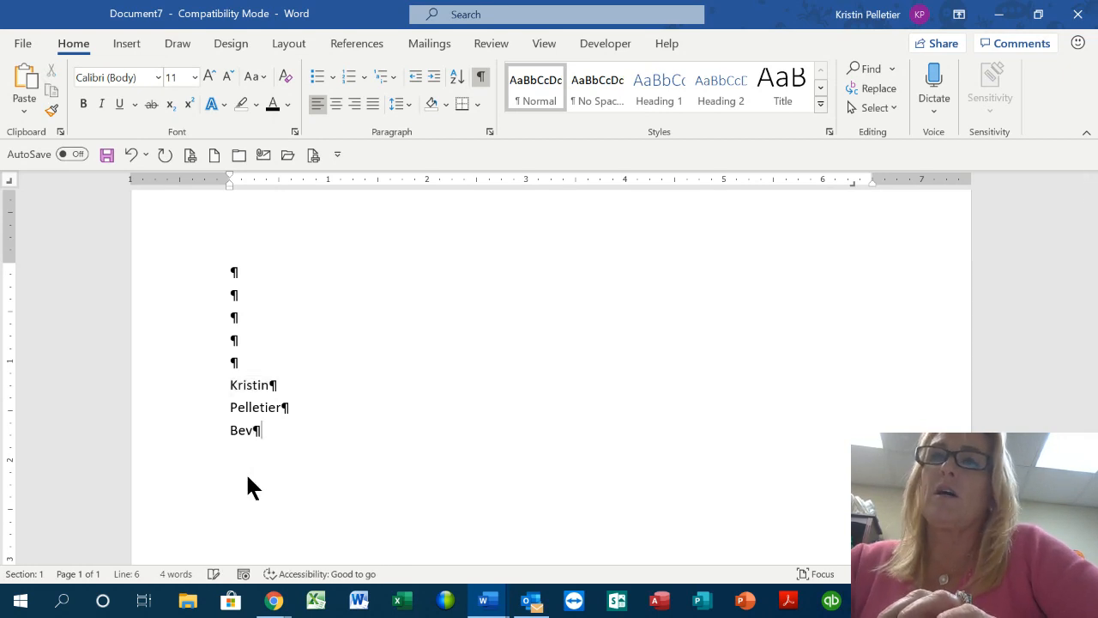
key("BackSpace")
key("BackSpace")
key("BackSpace")
key("BackSpace")
key("BackSpace")
key("BackSpace")
key("BackSpace")
key("BackSpace")
key("BackSpace")
key("BackSpace")
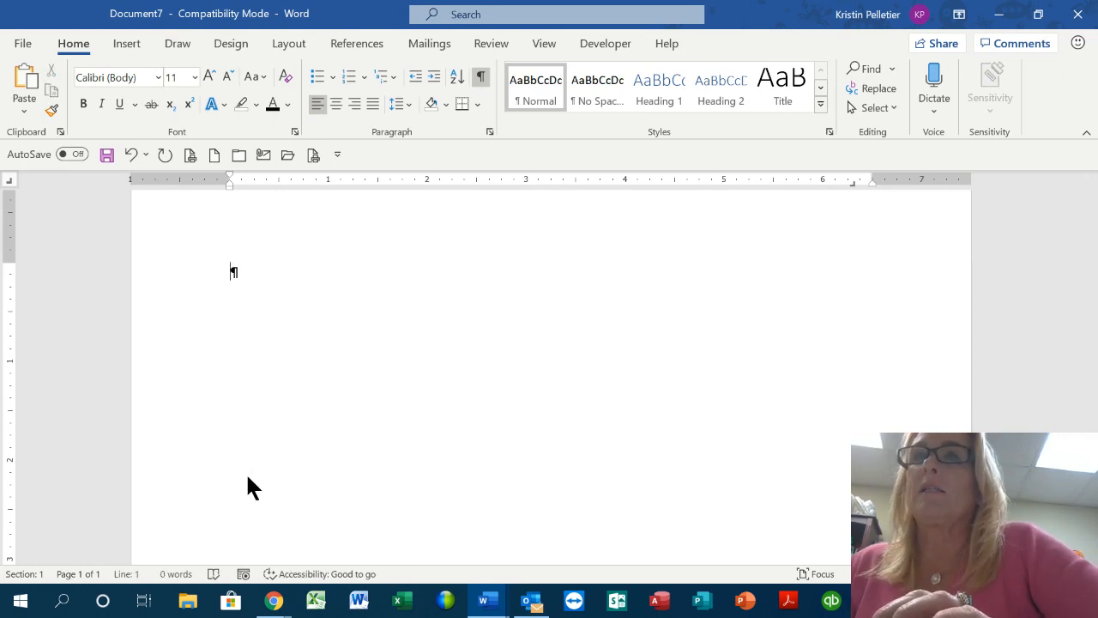
left_click(607, 81)
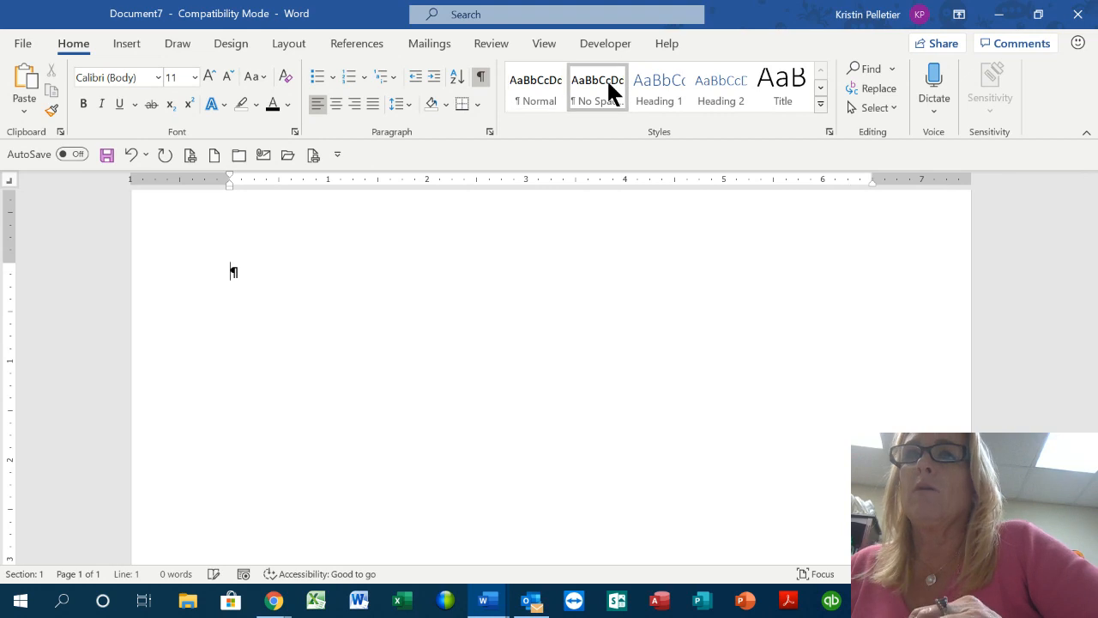
key("Return")
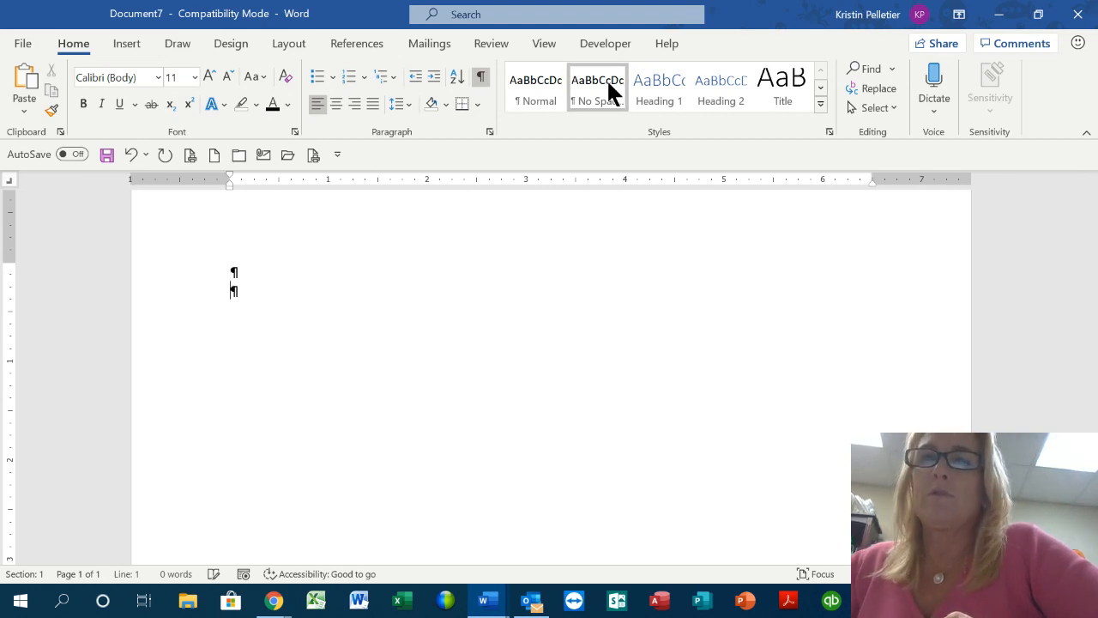
key("Return")
key("Return")
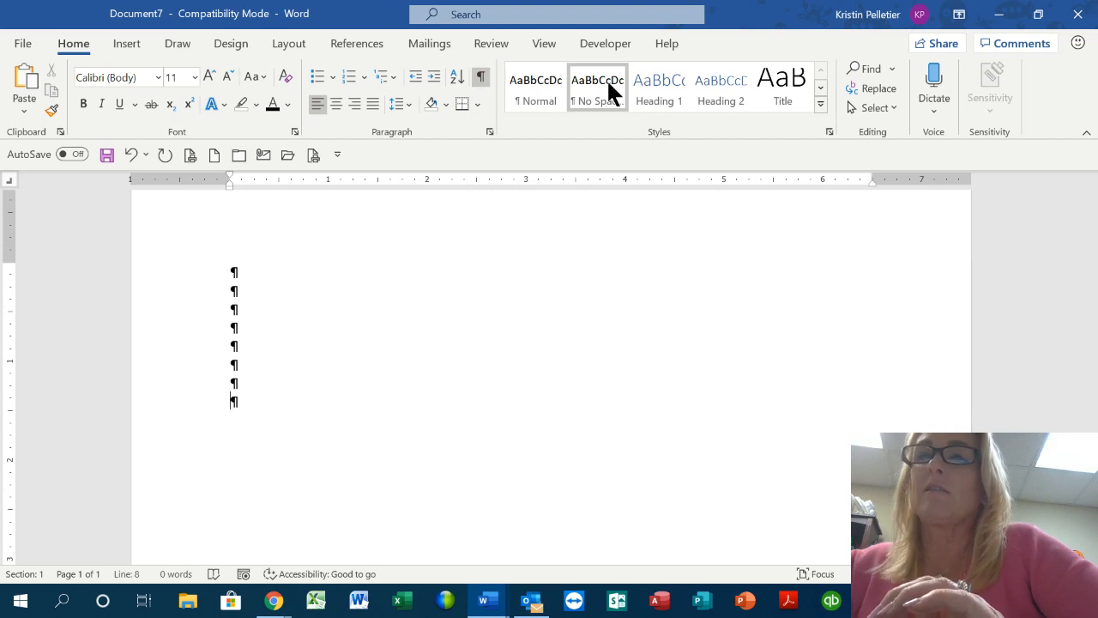
key("BackSpace")
key("BackSpace")
key("BackSpace")
key("BackSpace")
key("BackSpace")
key("BackSpace")
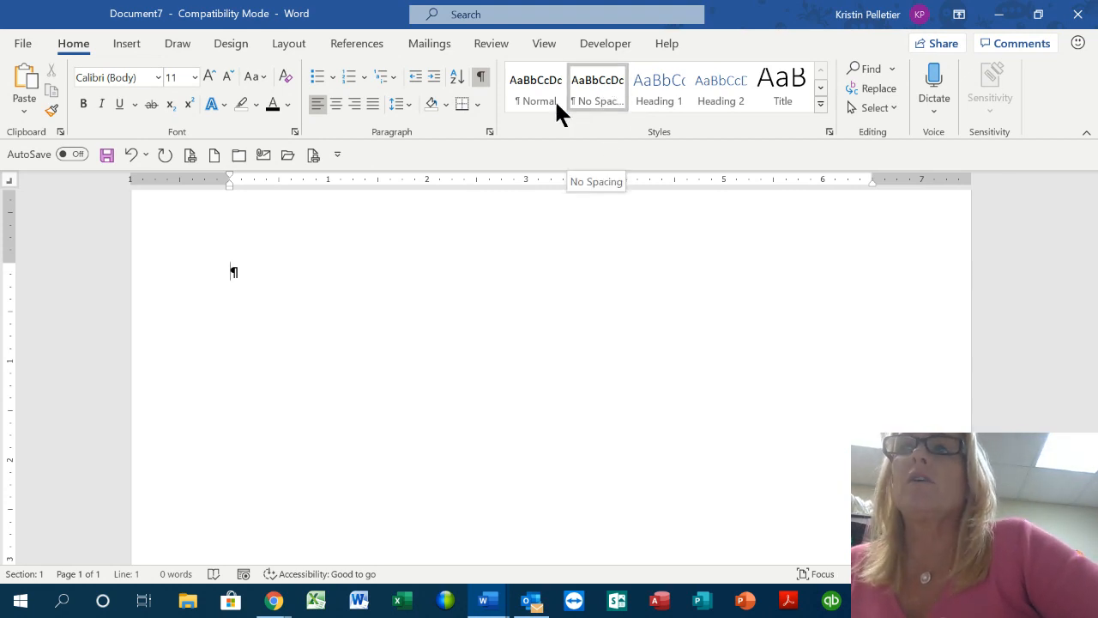
right_click(600, 84)
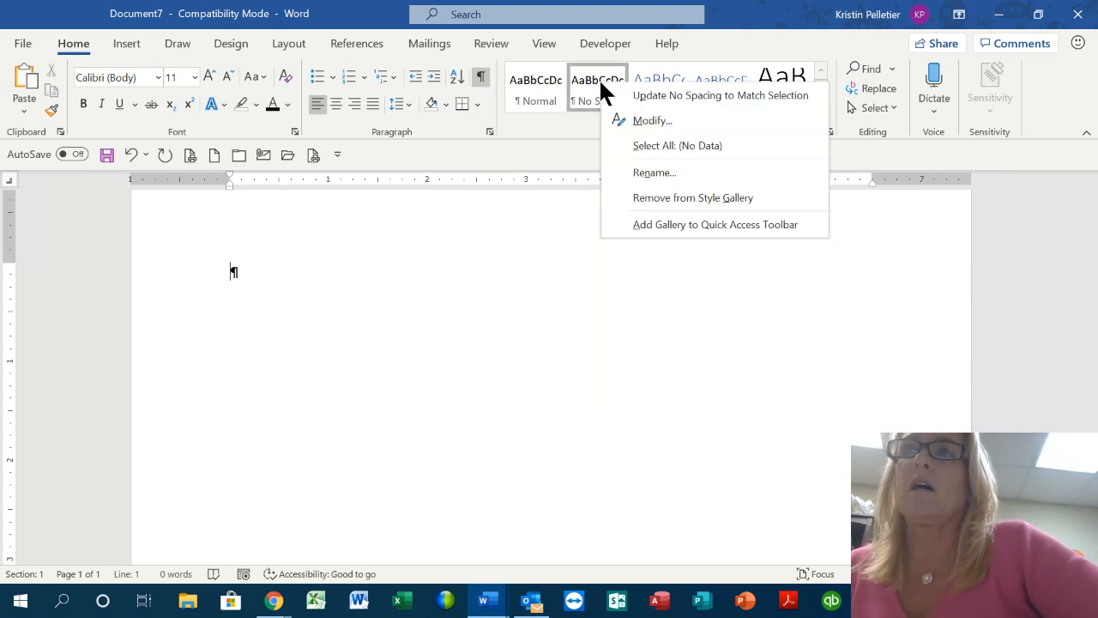
left_click(633, 121)
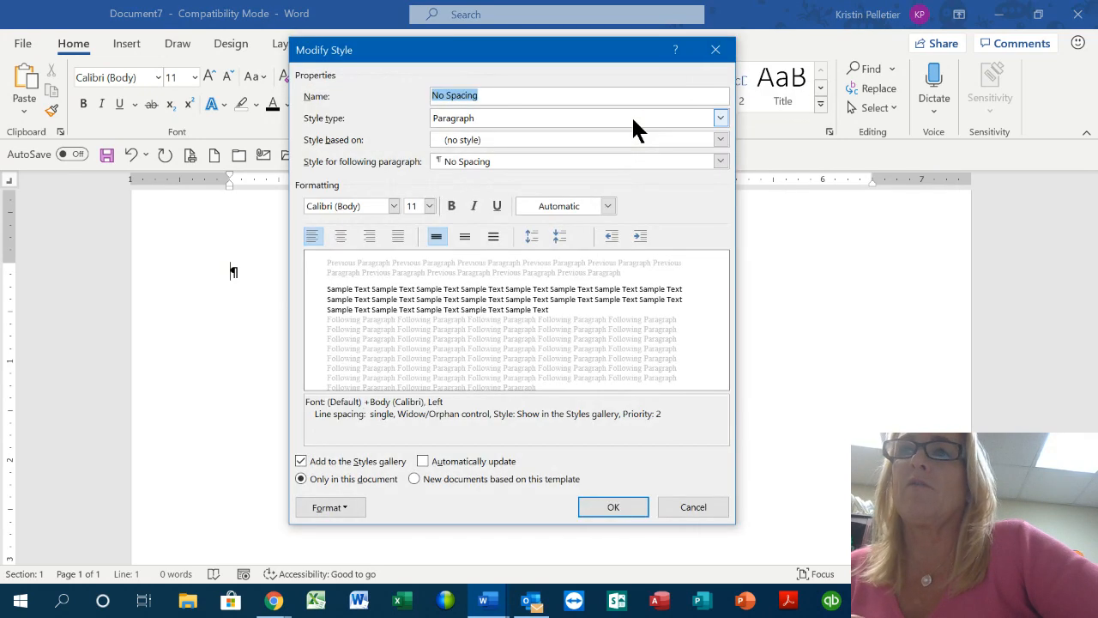
left_click(345, 507)
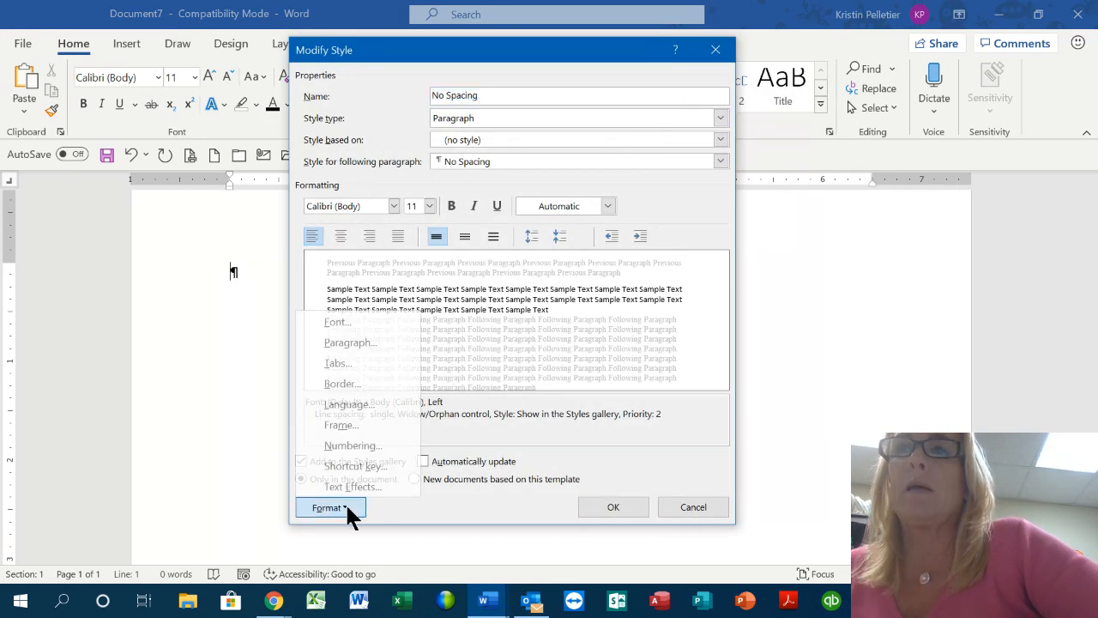
left_click(350, 343)
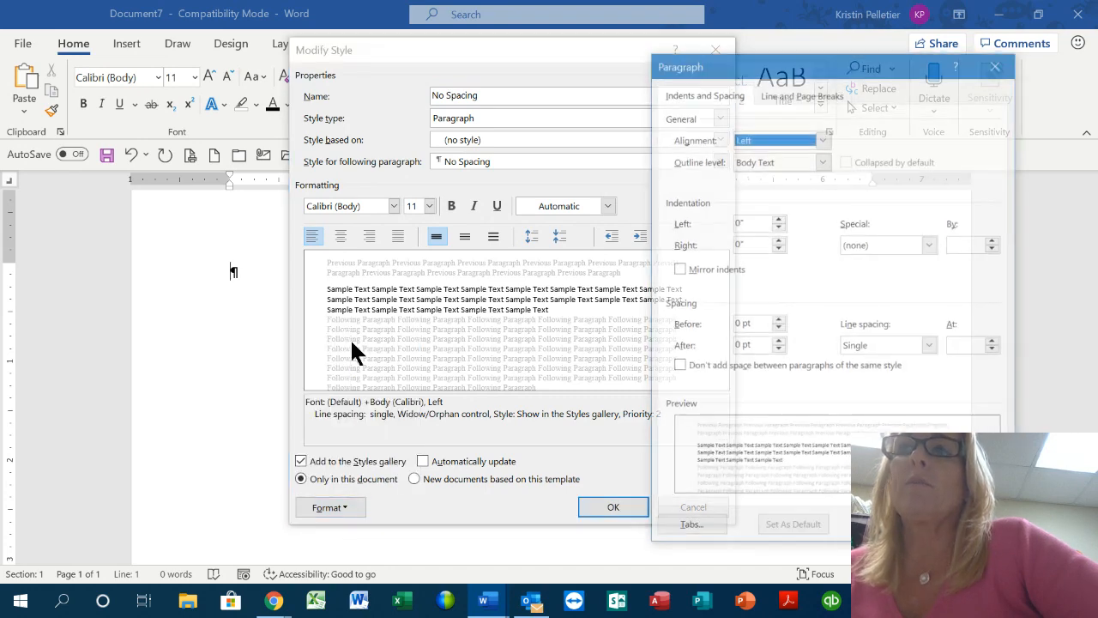
double_click(736, 346)
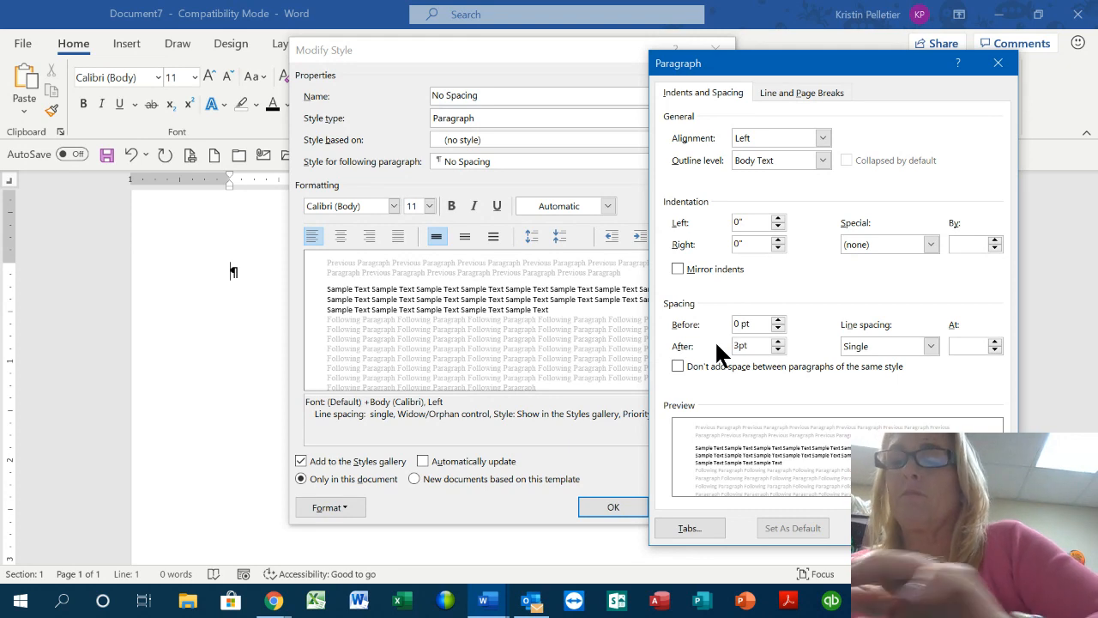
type("3")
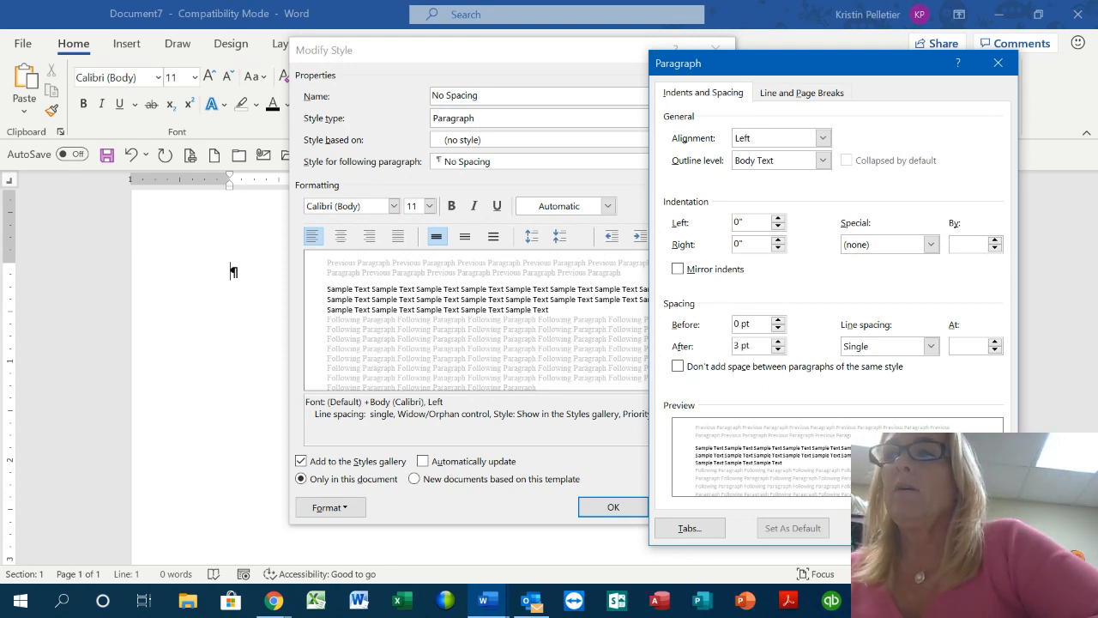
key("Return")
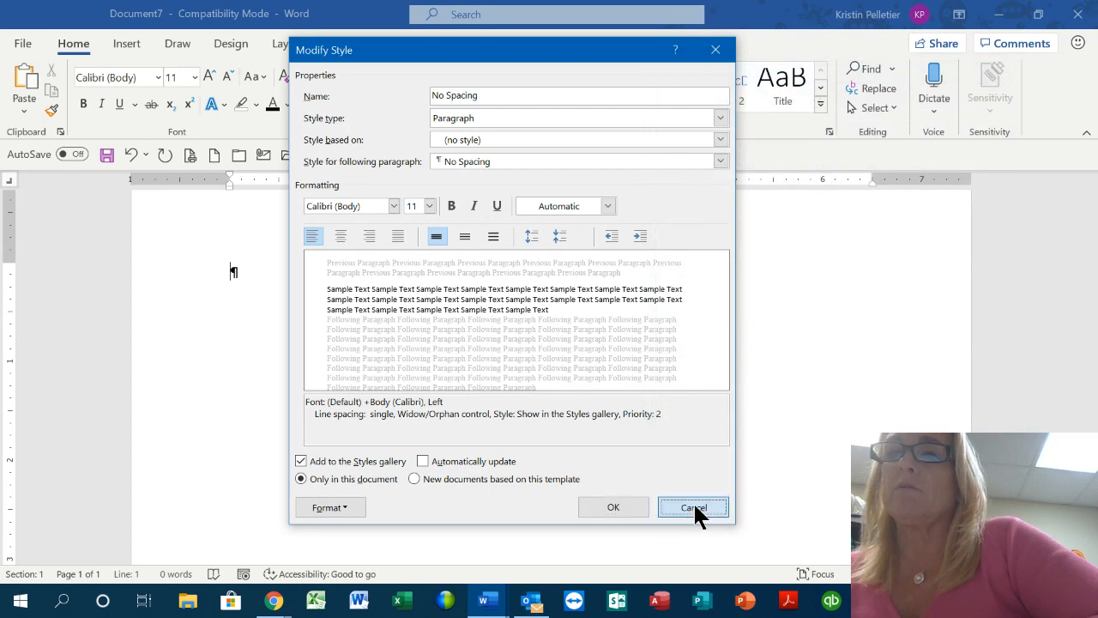
left_click(693, 503)
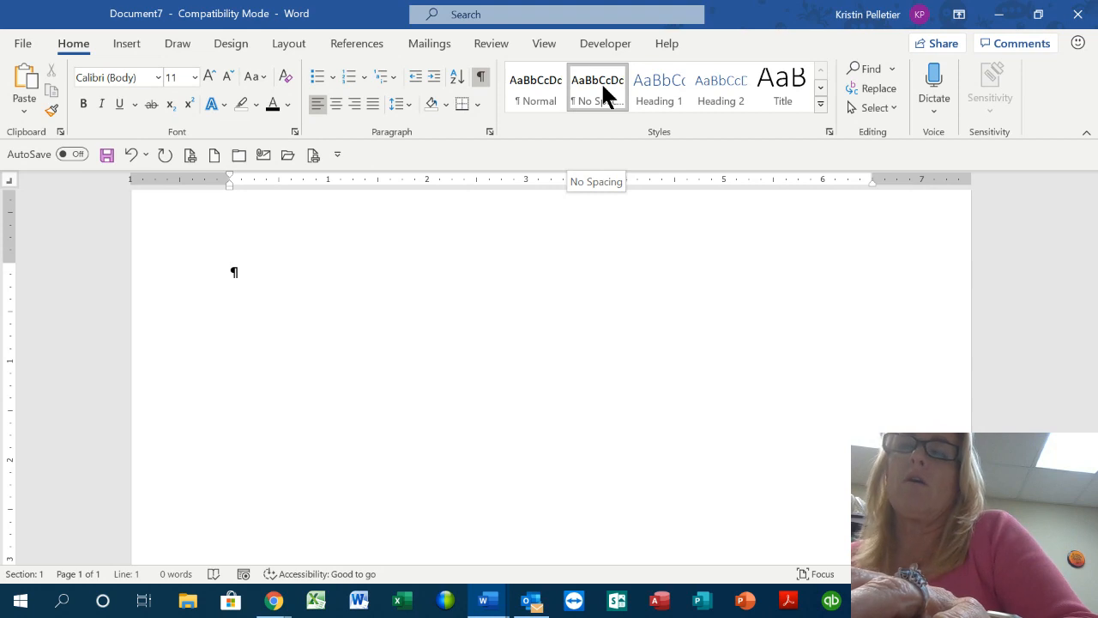
Type 'First Name' on the first line and remove the extra tabs added after it
type("First")
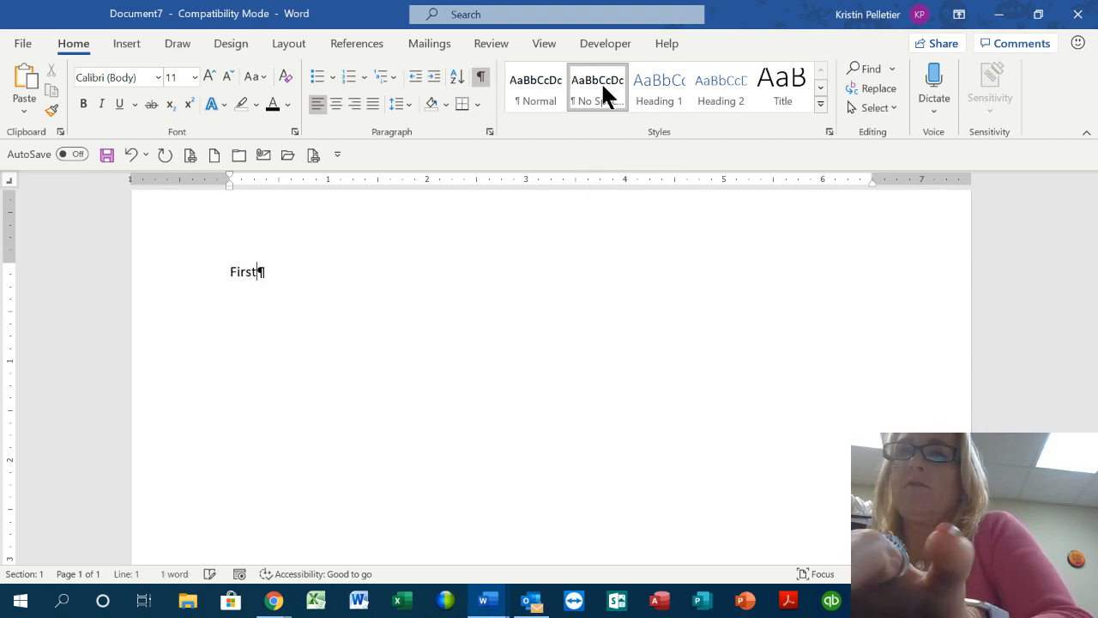
type(" Name")
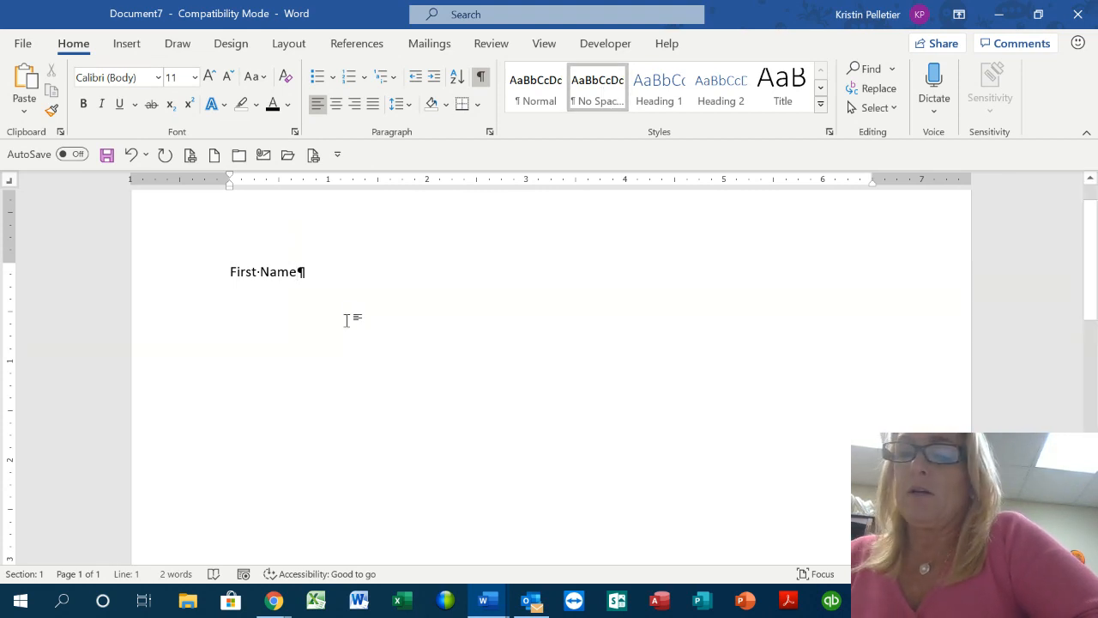
key("Tab")
key("Tab")
key("Tab")
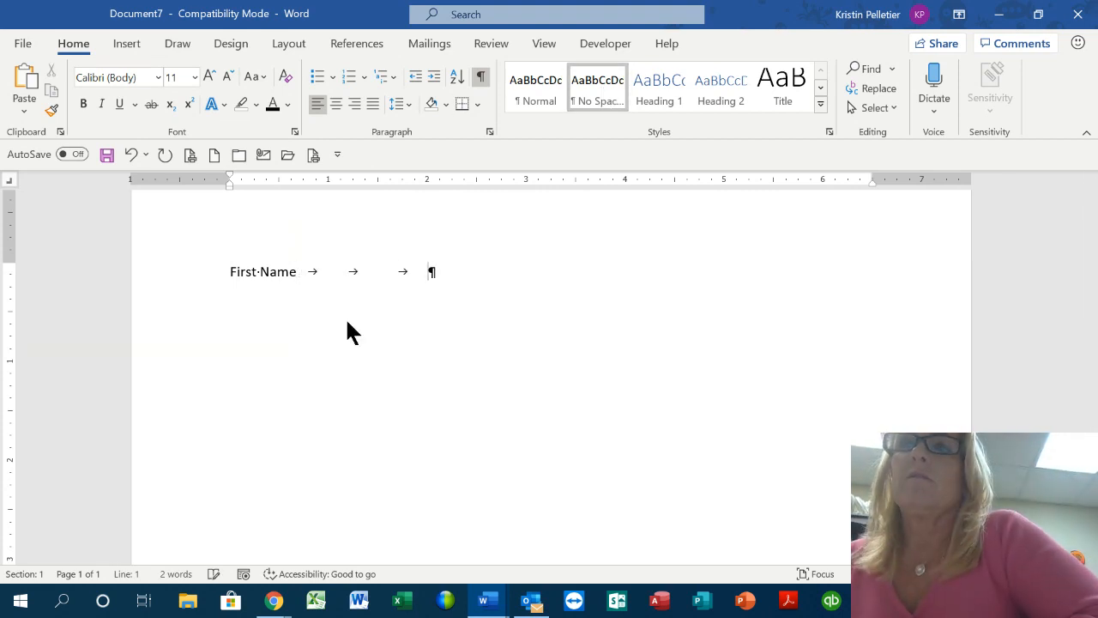
key("Tab")
key("Tab")
key("Tab")
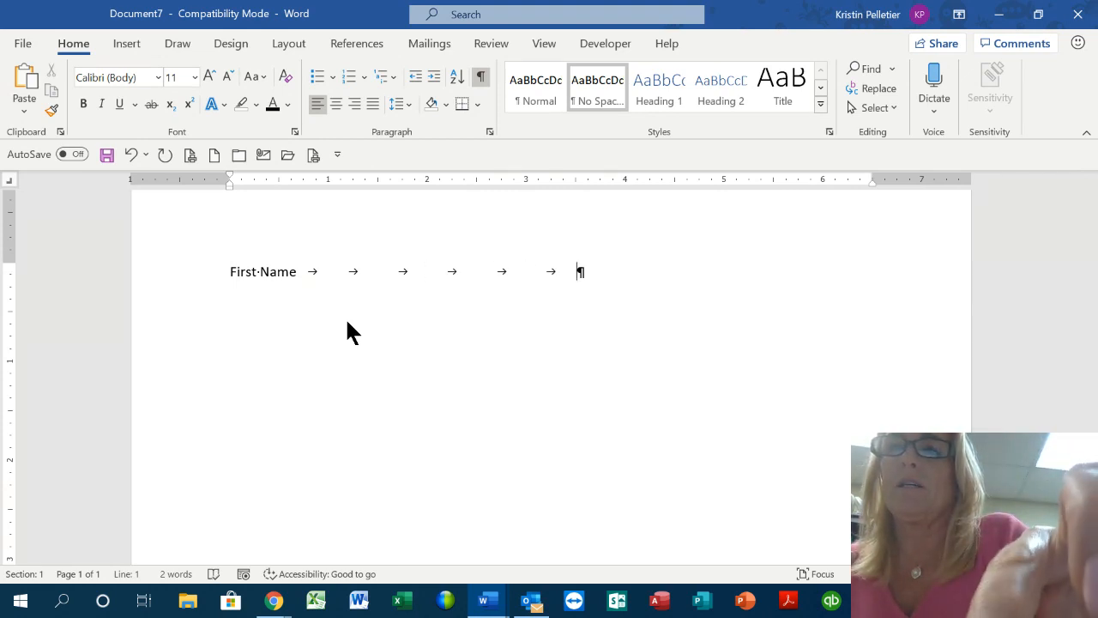
key("Tab")
key("Tab")
key("Tab")
key("BackSpace")
key("BackSpace")
key("BackSpace")
key("BackSpace")
key("BackSpace")
key("BackSpace")
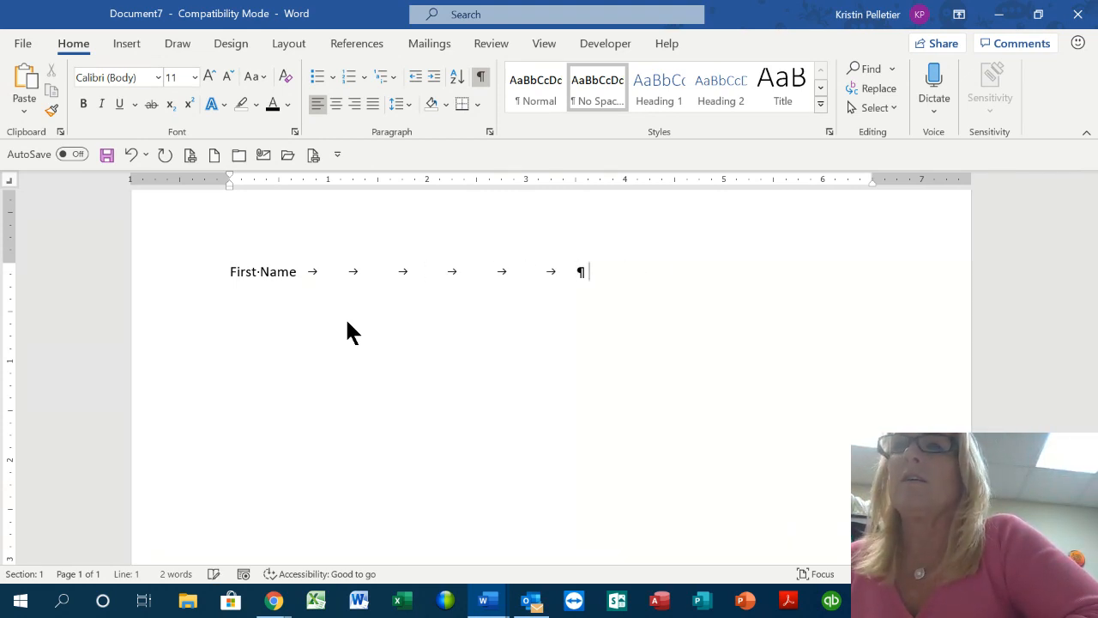
key("BackSpace")
key("BackSpace")
key("BackSpace")
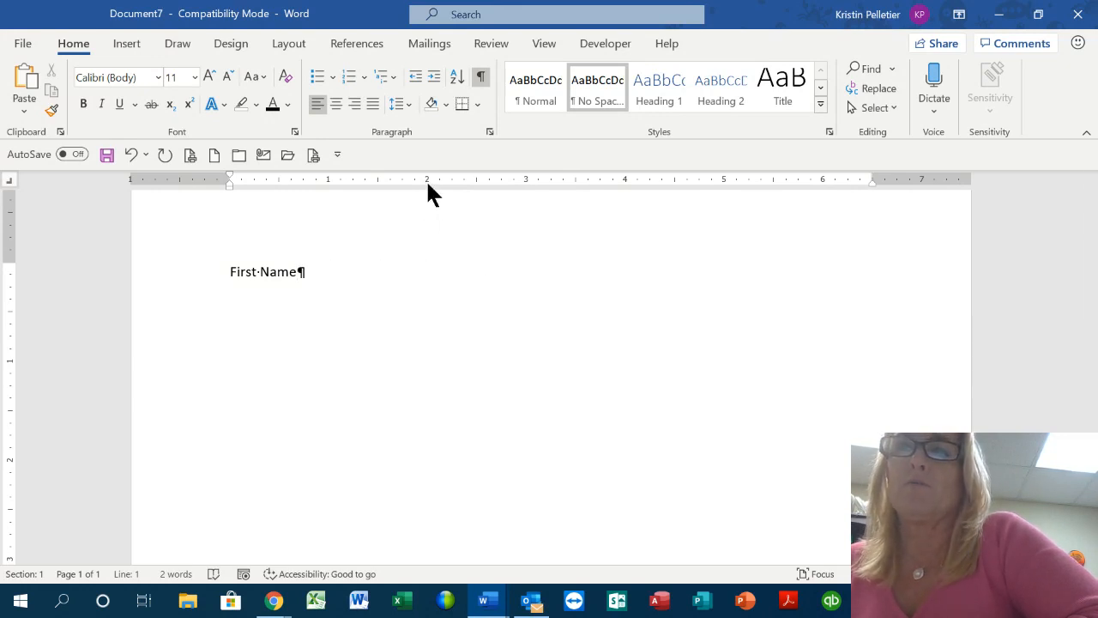
left_click(10, 181)
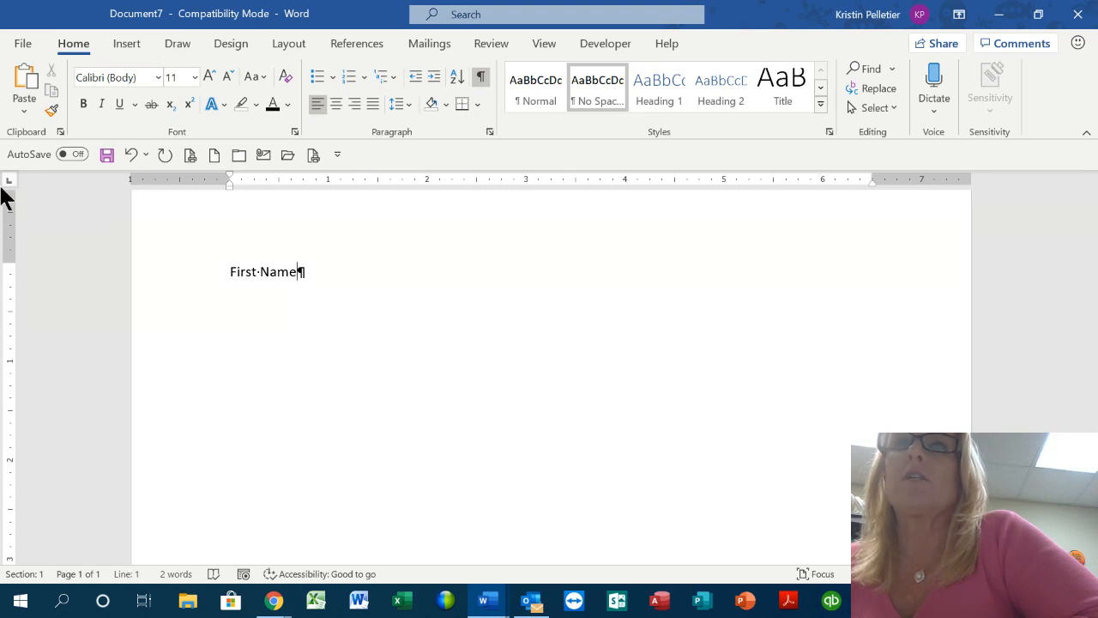
Add a left tab stop at 2" and type 'Last Name' there after a tab
left_click(428, 181)
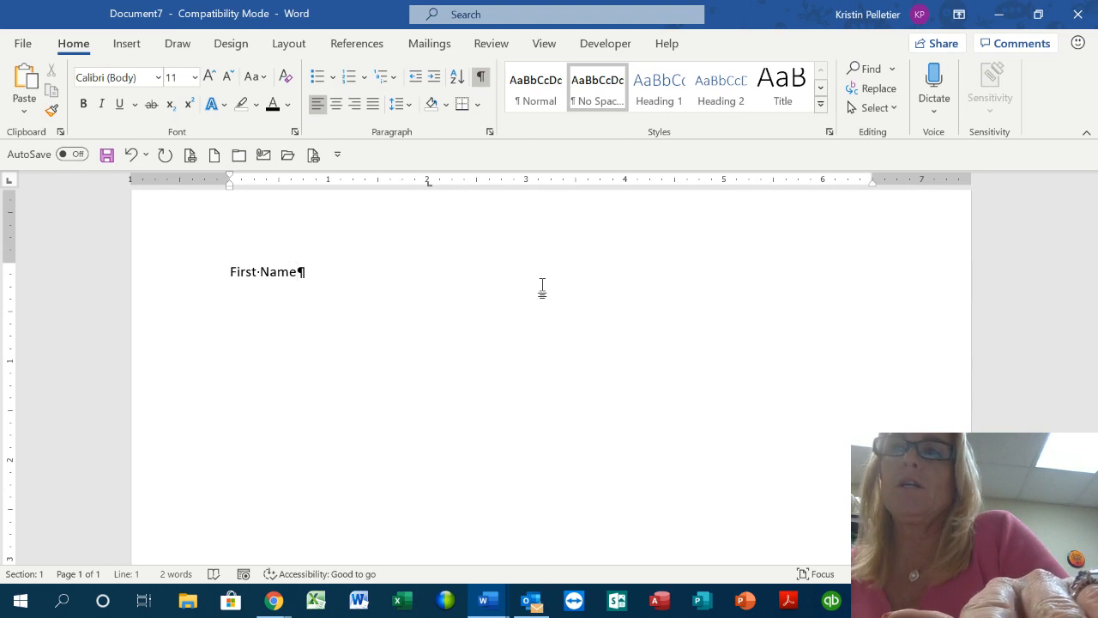
key("Tab")
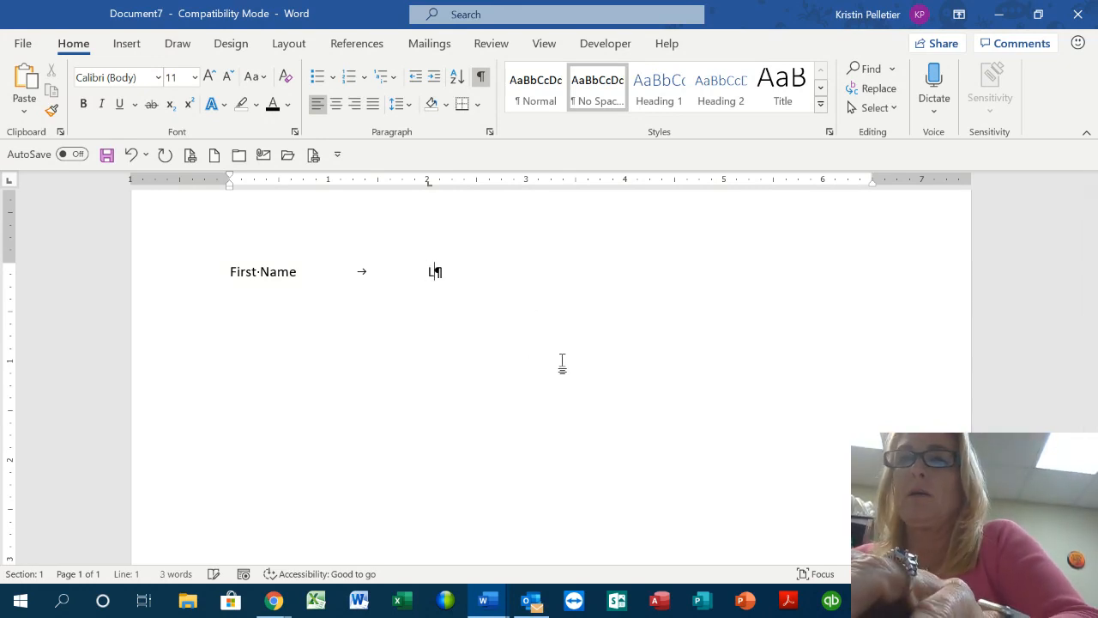
type("Last Name")
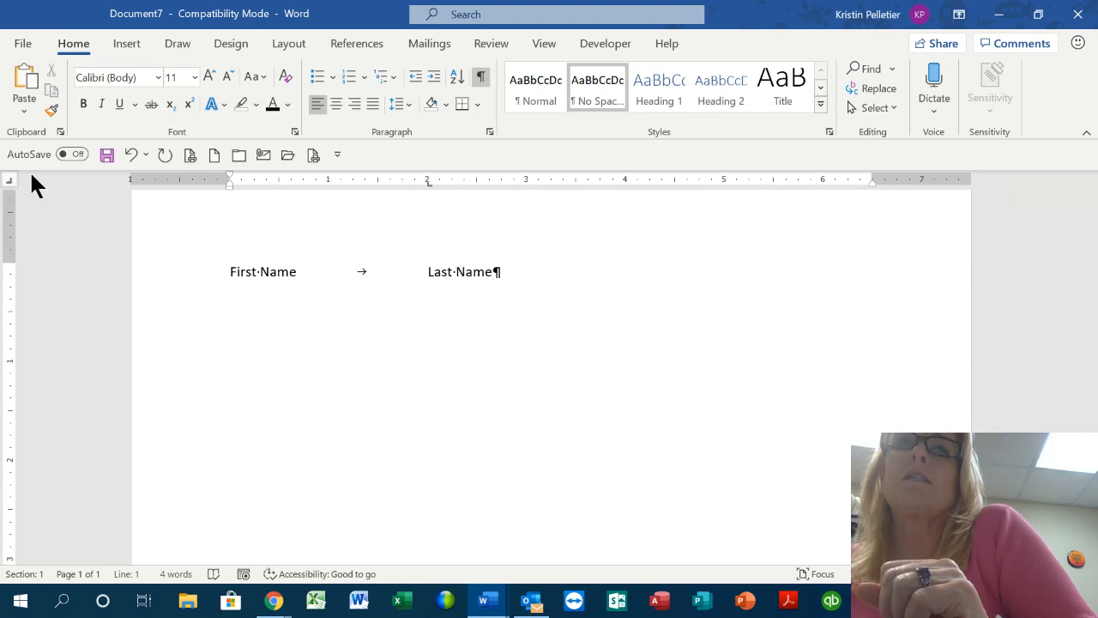
left_click(624, 182)
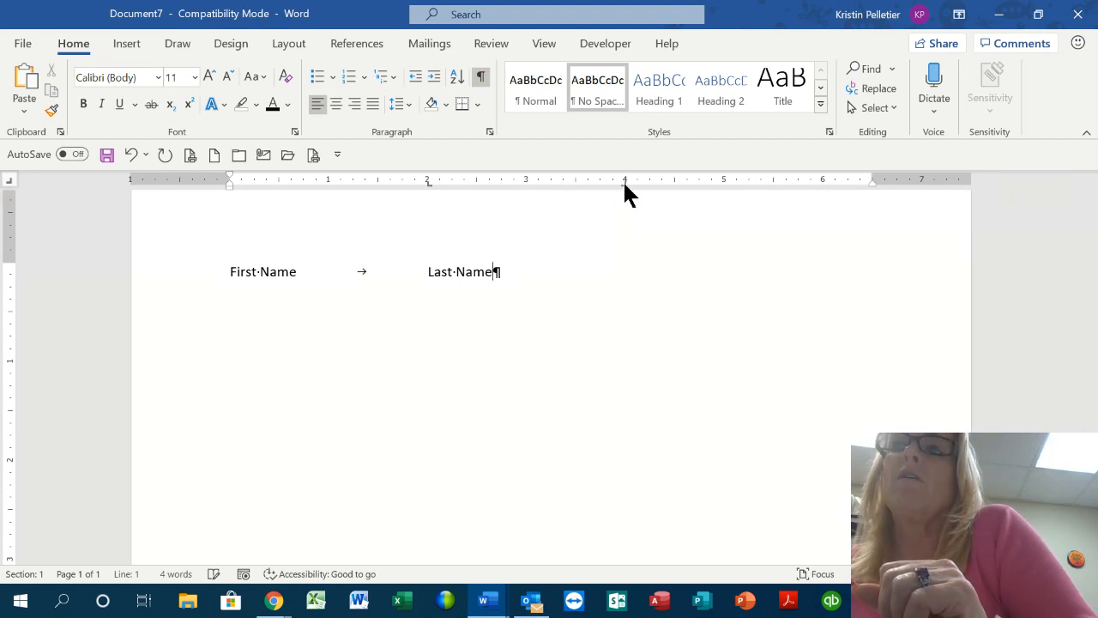
Type 'Employee ID' at the 4" right tab stop, then add a decimal tab stop at 6"
key("Tab")
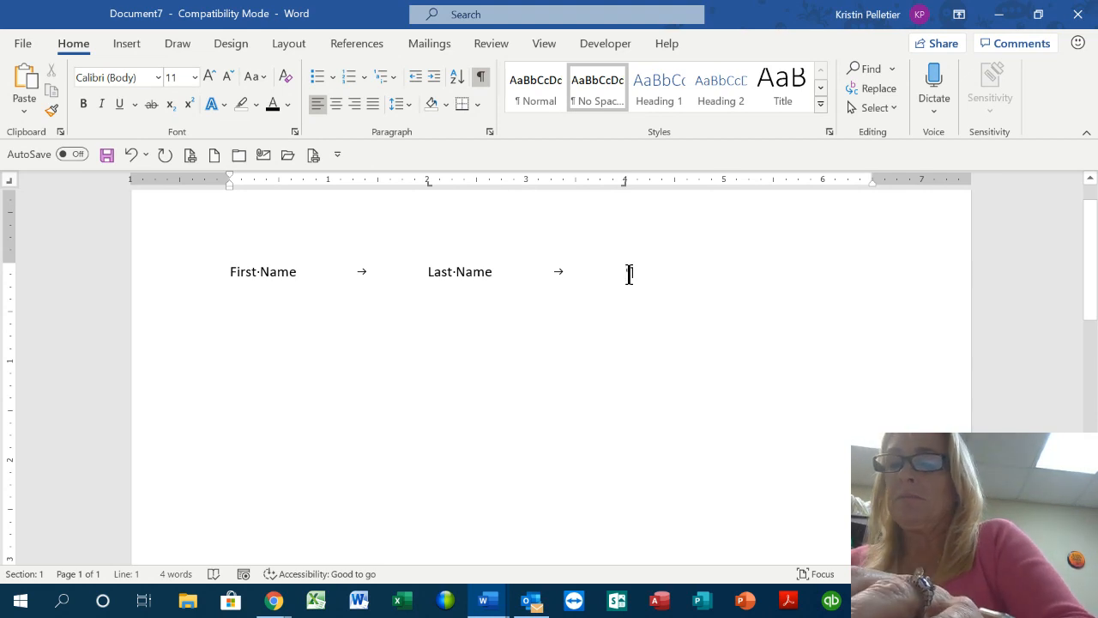
type("Employee ID")
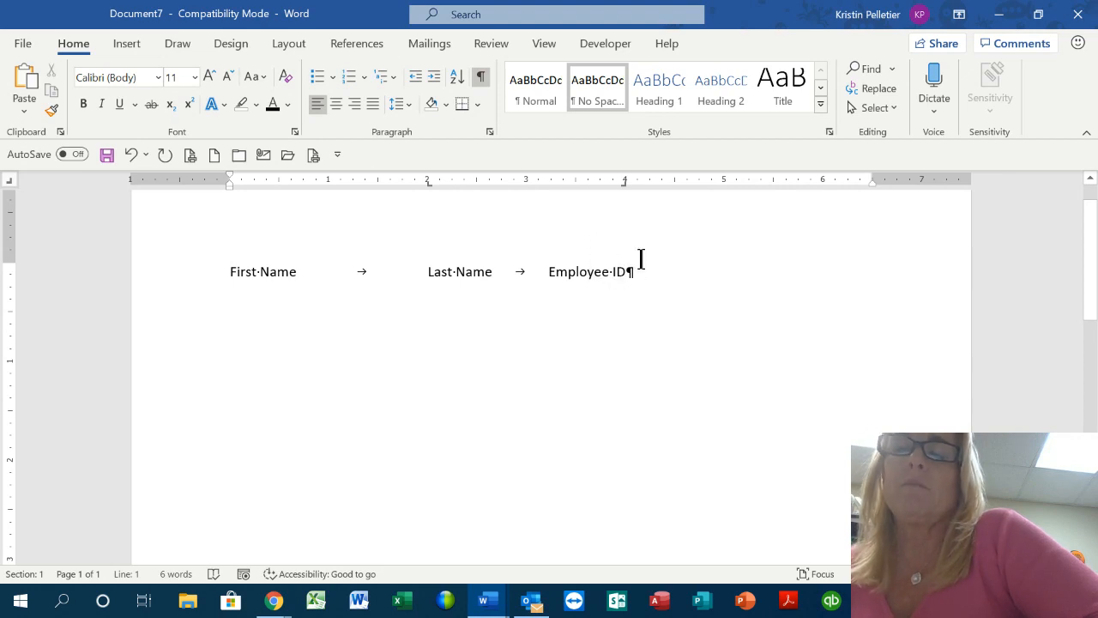
left_click(10, 181)
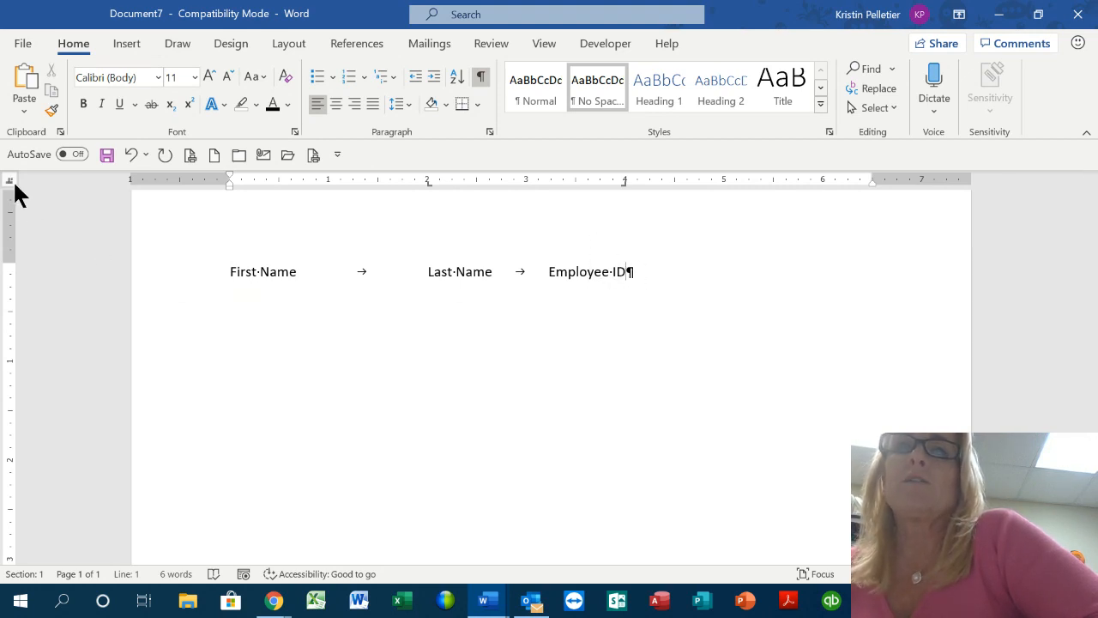
left_click(821, 181)
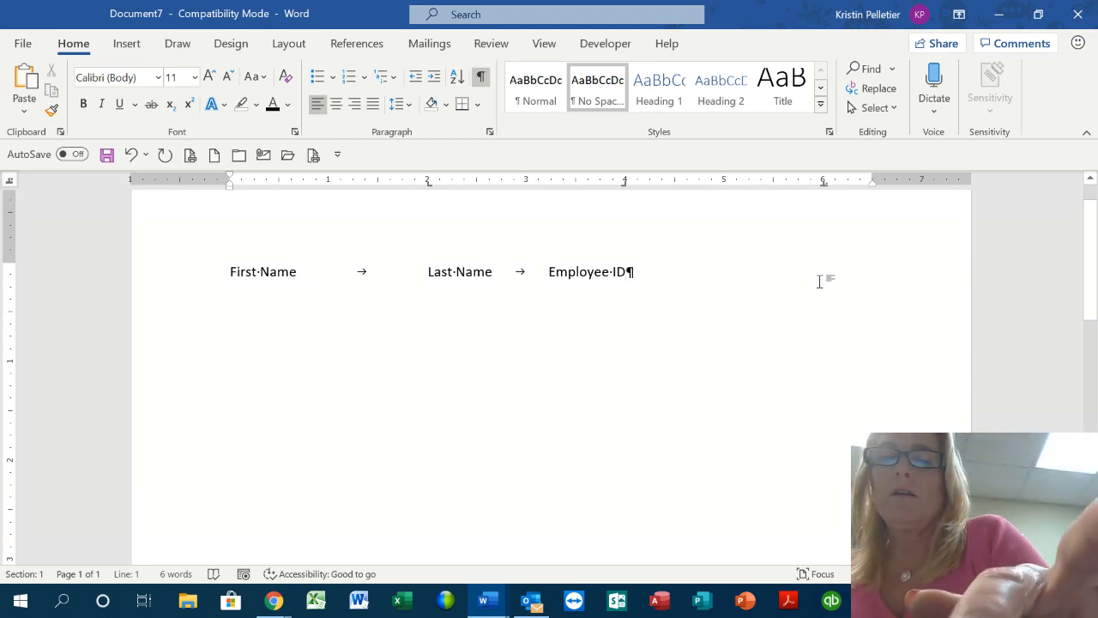
Type 'Profit Share' at the 6" decimal tab, testing alignment with decimals then deleting them
key("Tab")
type("P")
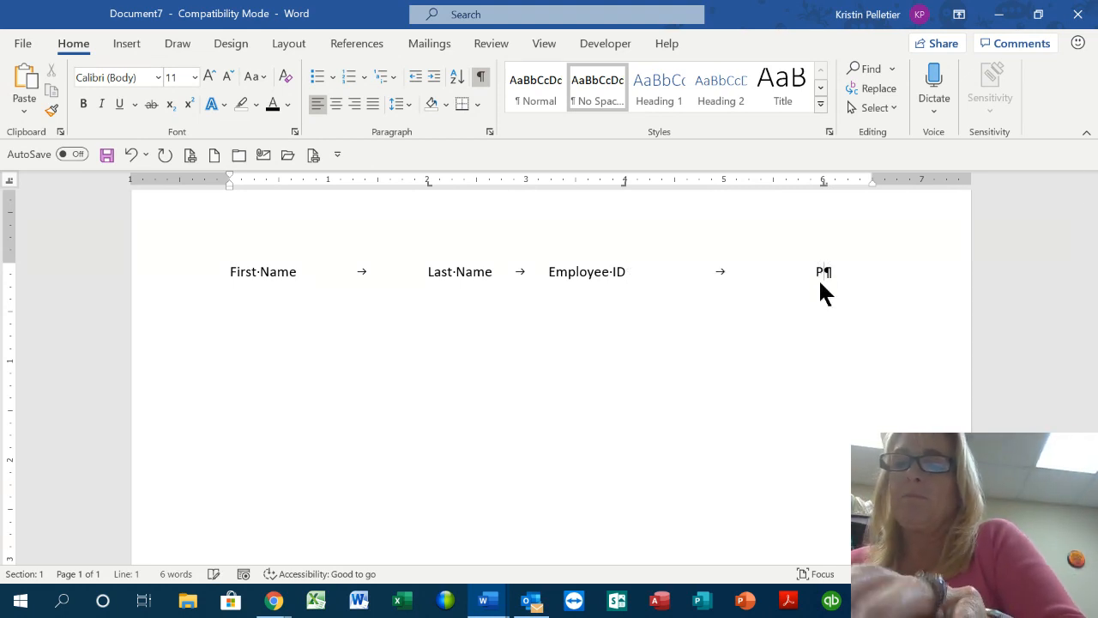
type("rofit Share")
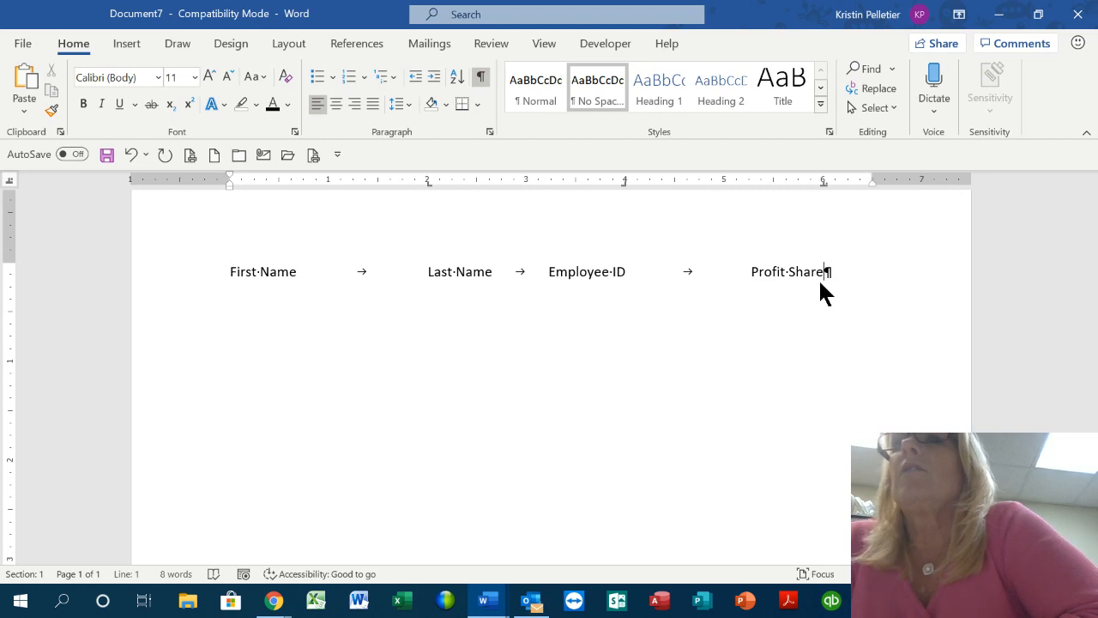
type(".")
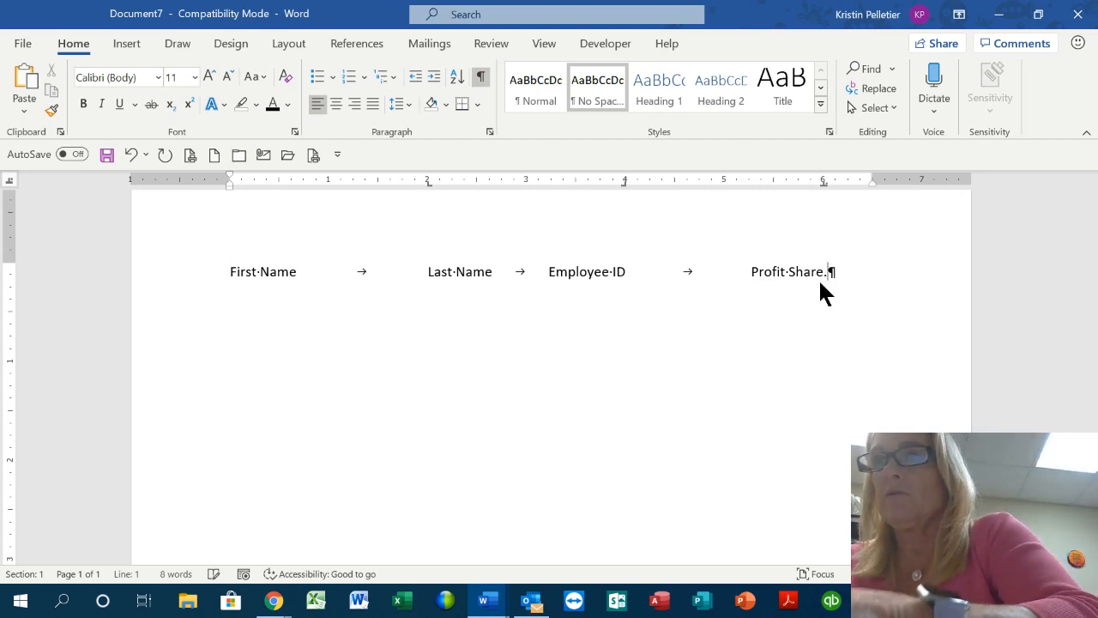
type("00000000")
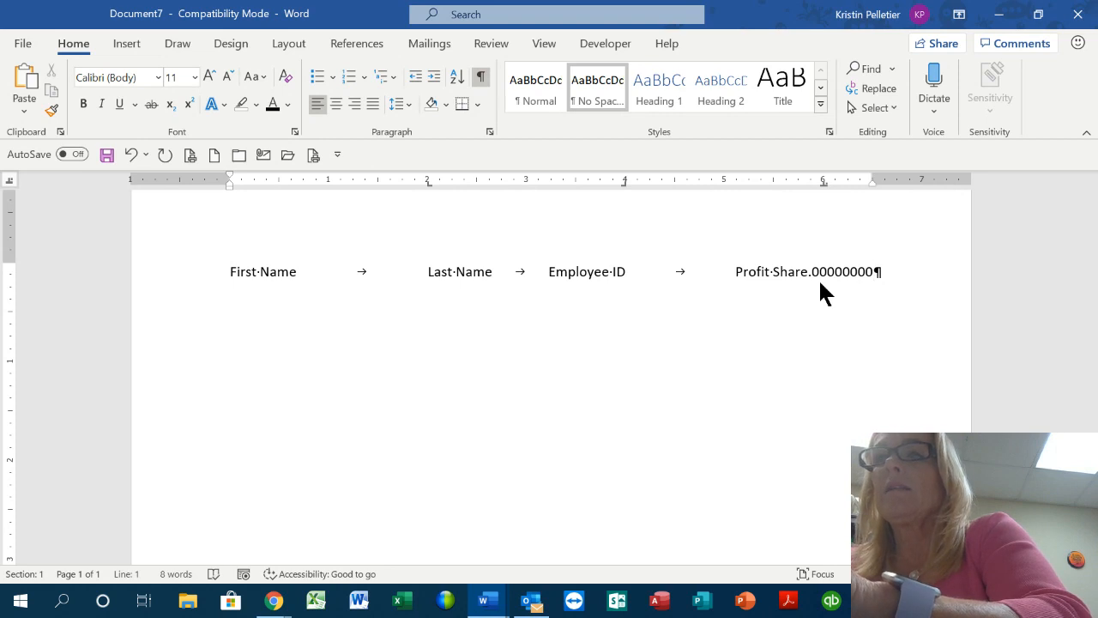
key("BackSpace")
key("BackSpace")
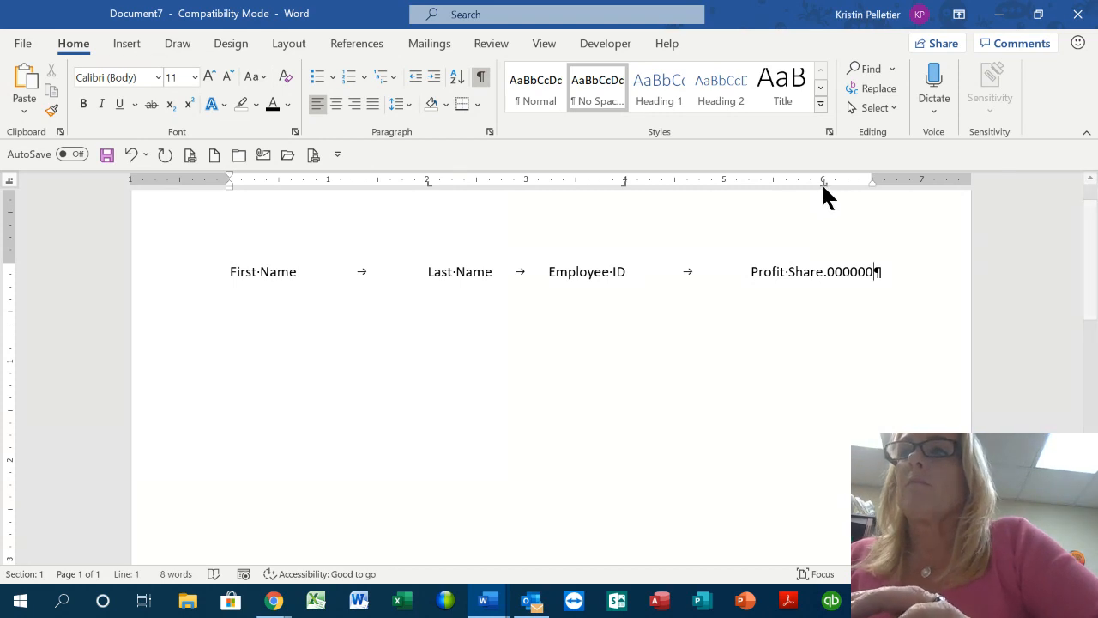
left_click_drag(822, 183, 823, 183)
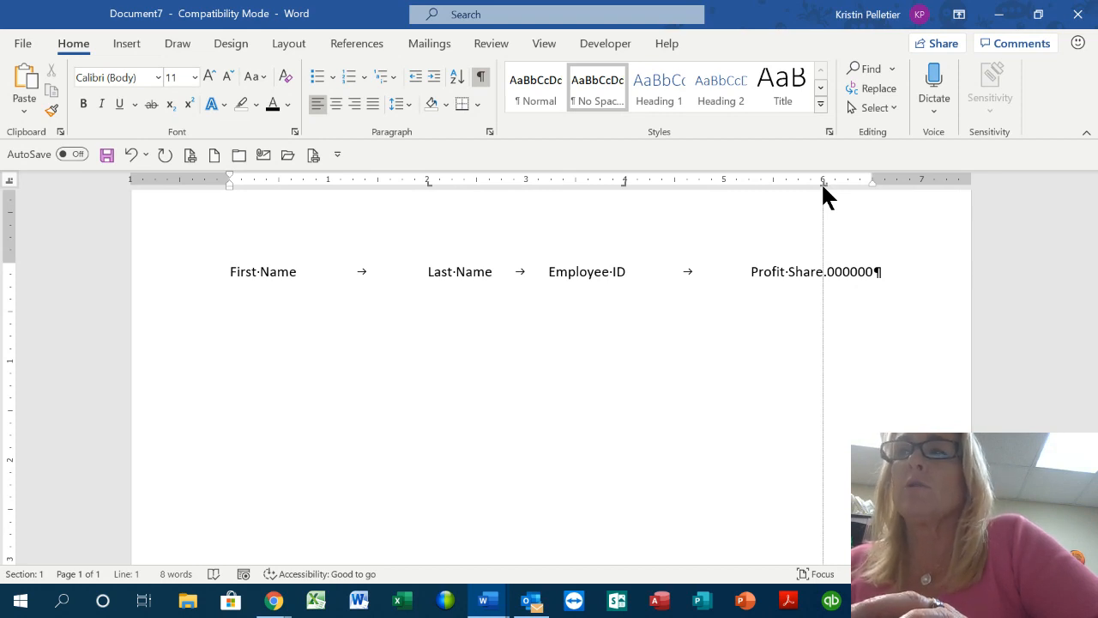
left_click_drag(821, 184, 822, 183)
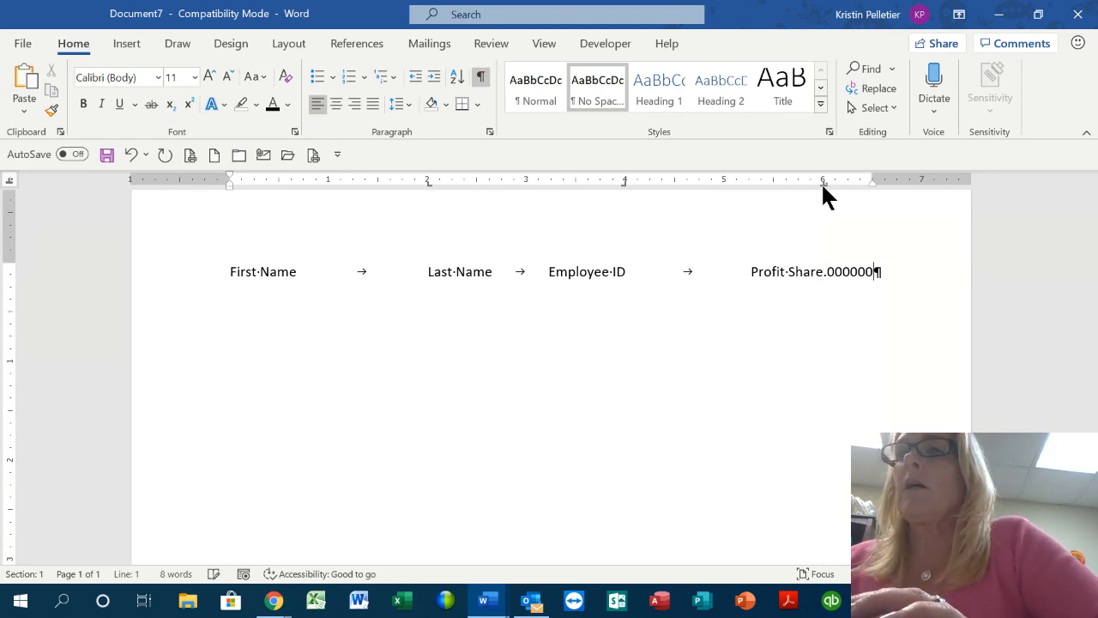
key("BackSpace")
key("BackSpace")
key("BackSpace")
key("BackSpace")
key("BackSpace")
key("BackSpace")
key("BackSpace")
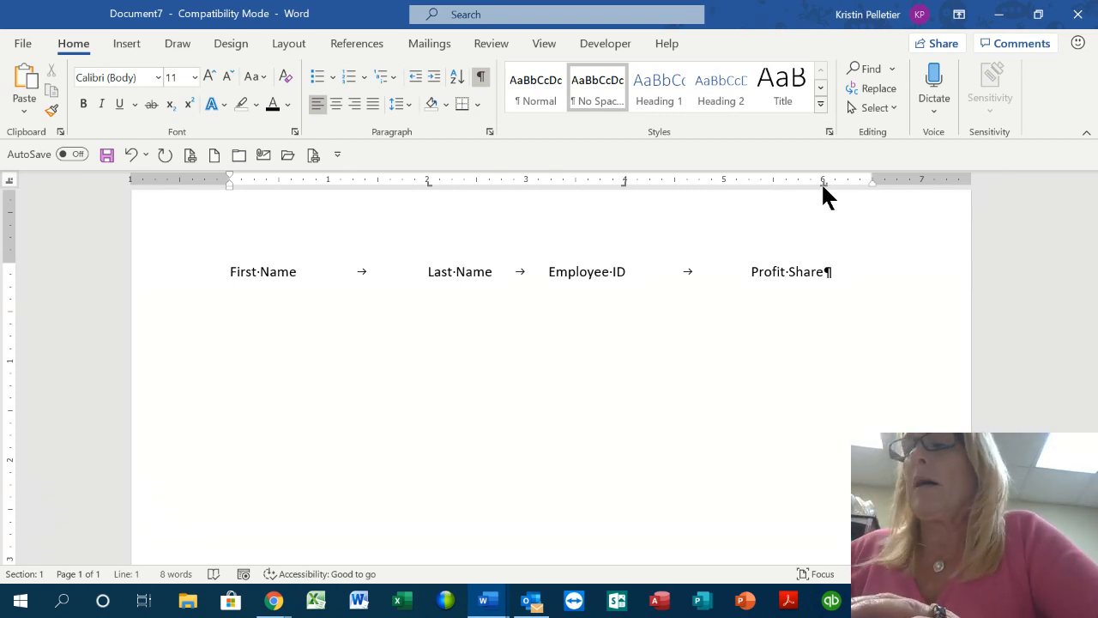
Leave a blank line under the headings and enter the first employee row, profit share 1,000,000,000,000.50
key("Return")
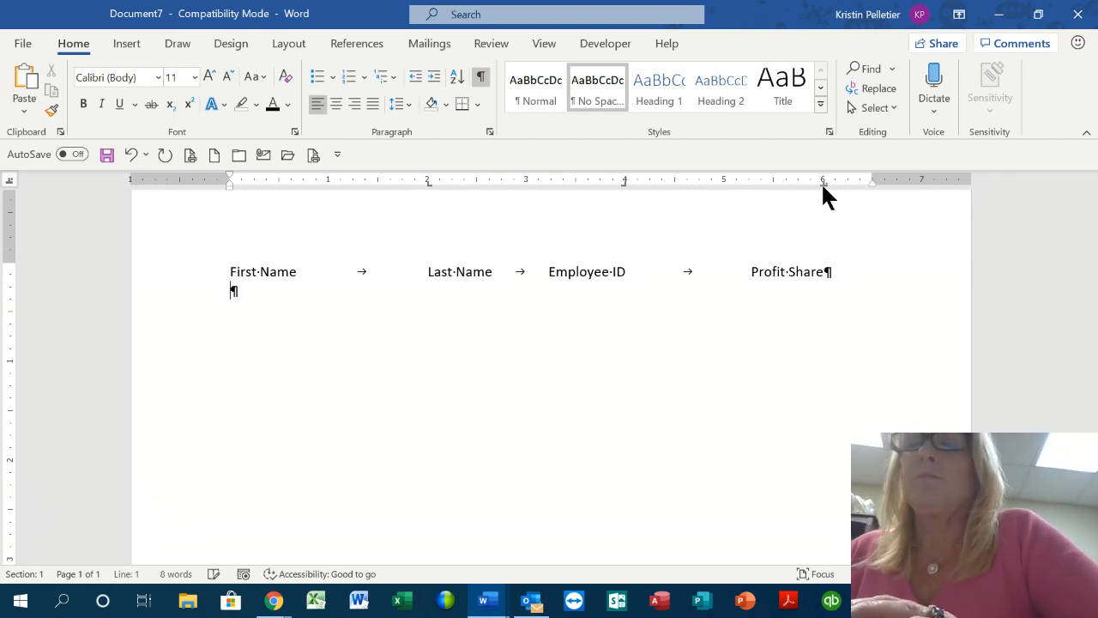
key("Return")
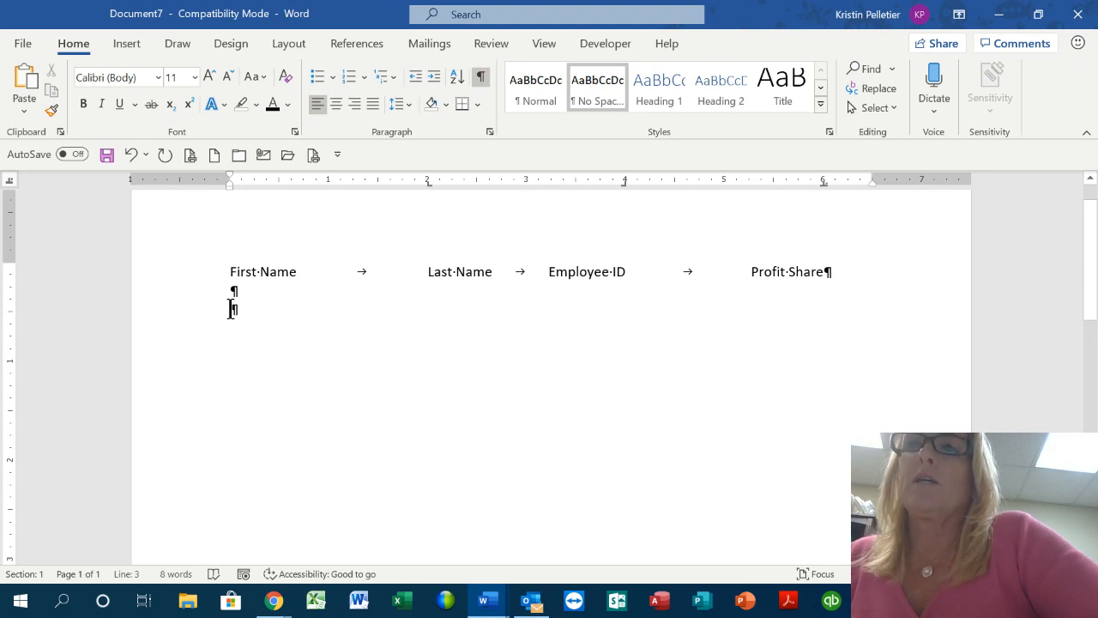
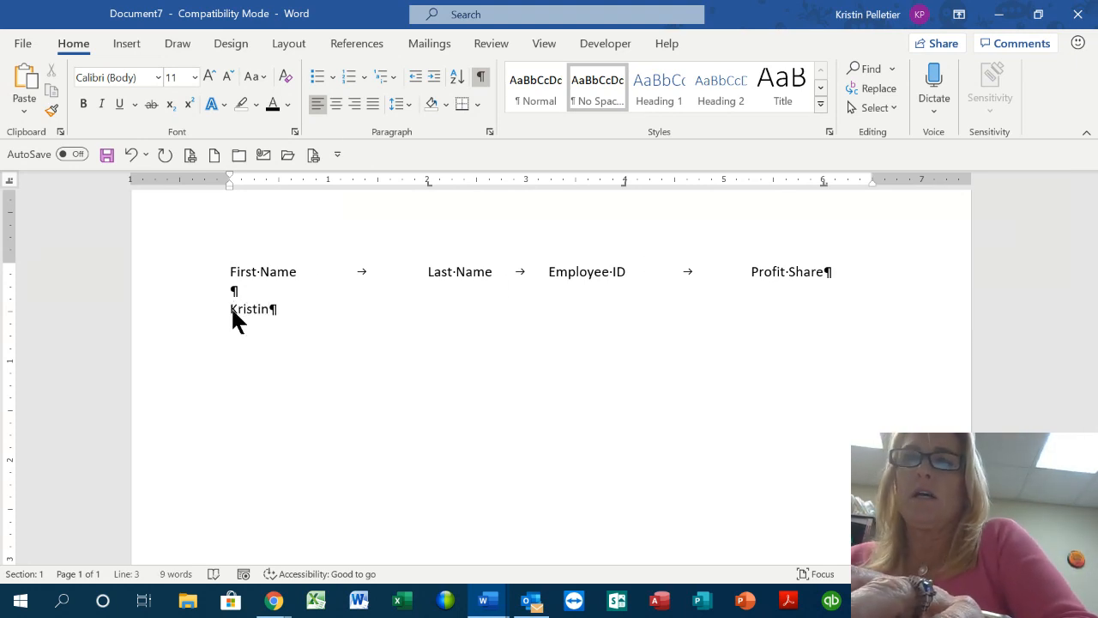
key("Tab")
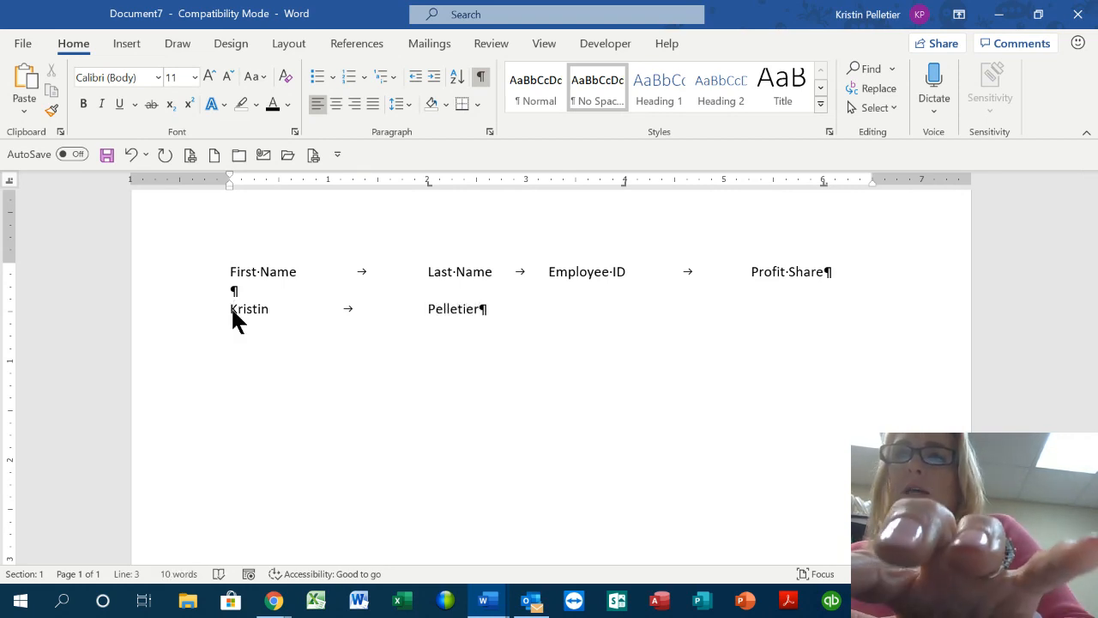
key("Tab")
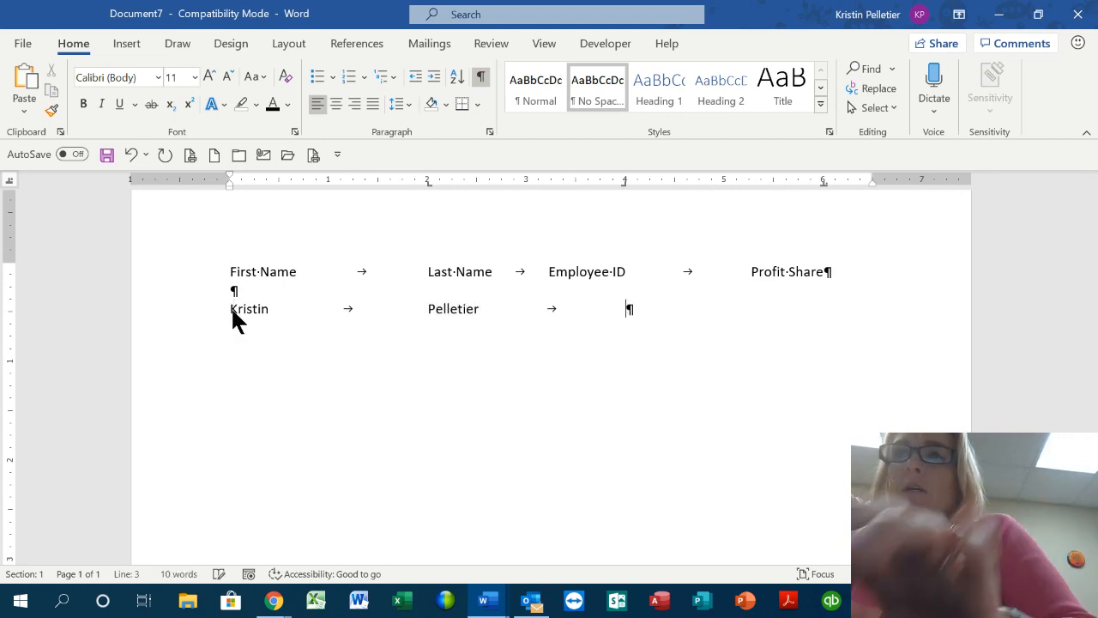
type("KP0001")
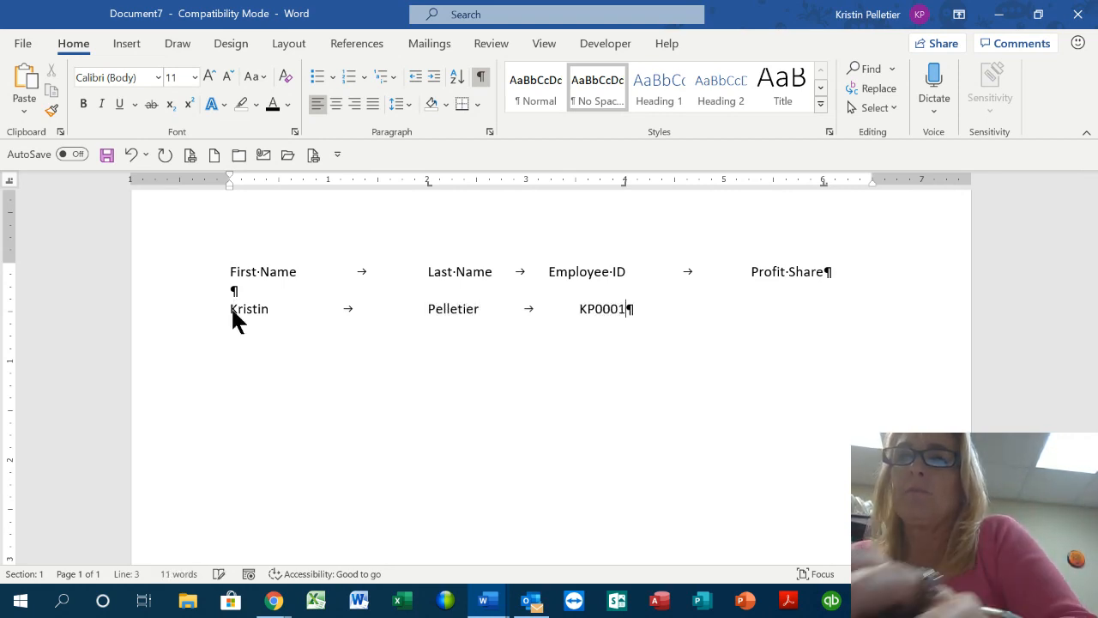
key("Tab")
type("1")
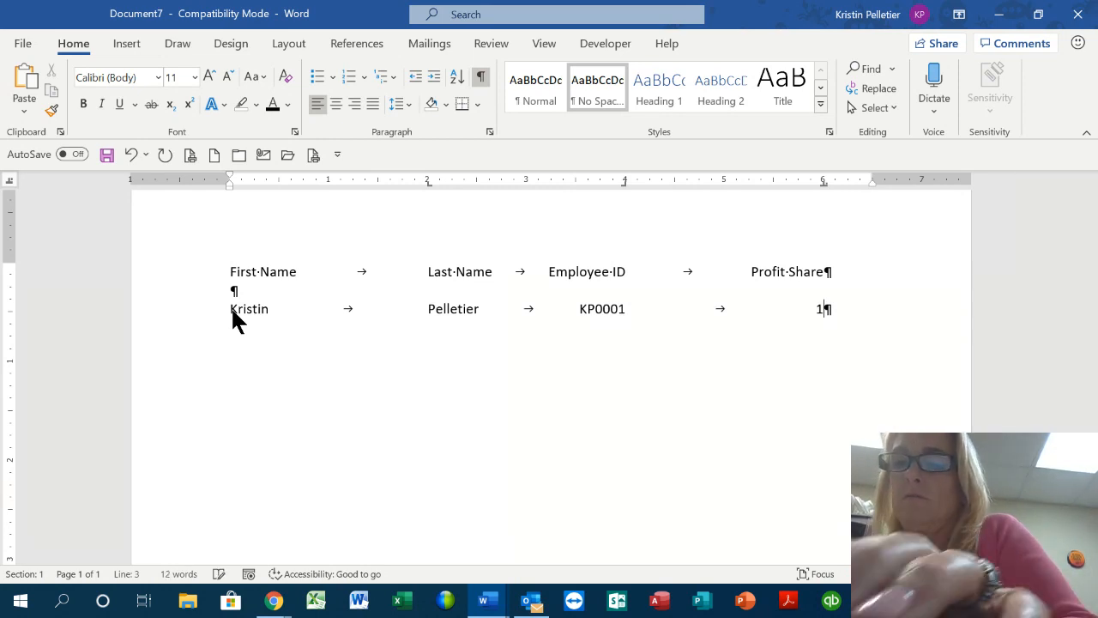
type(",000,000")
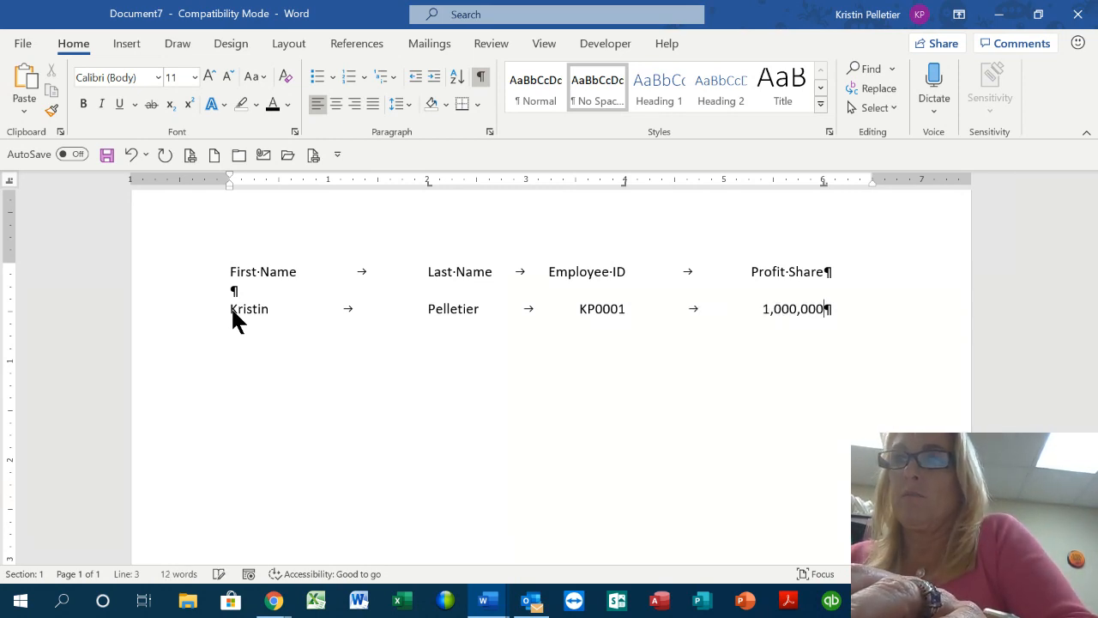
type(",000,000,")
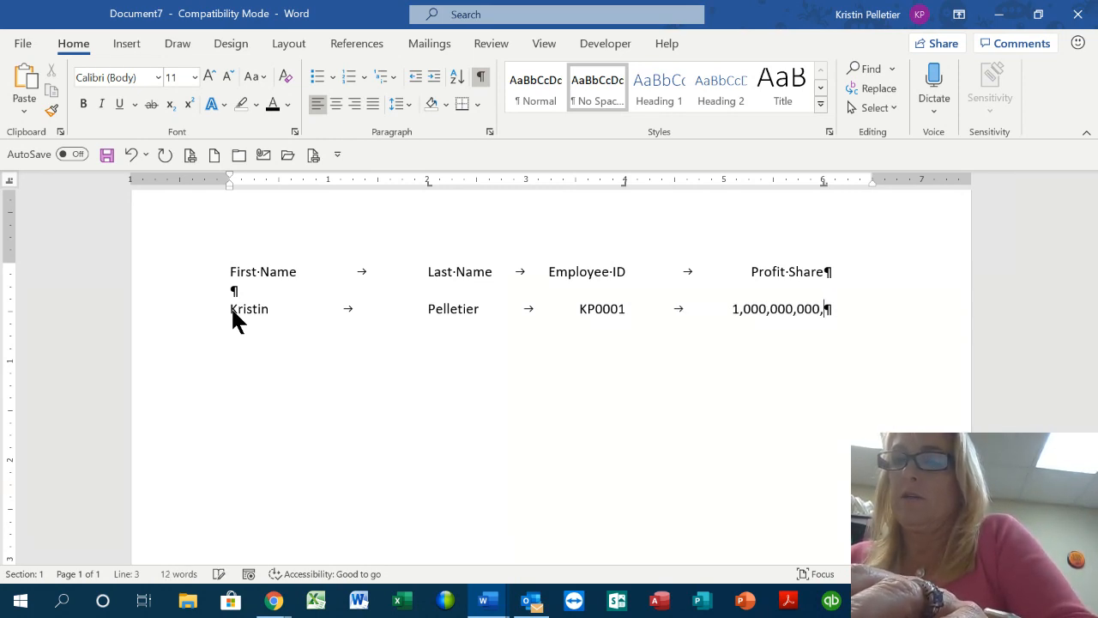
type(".50")
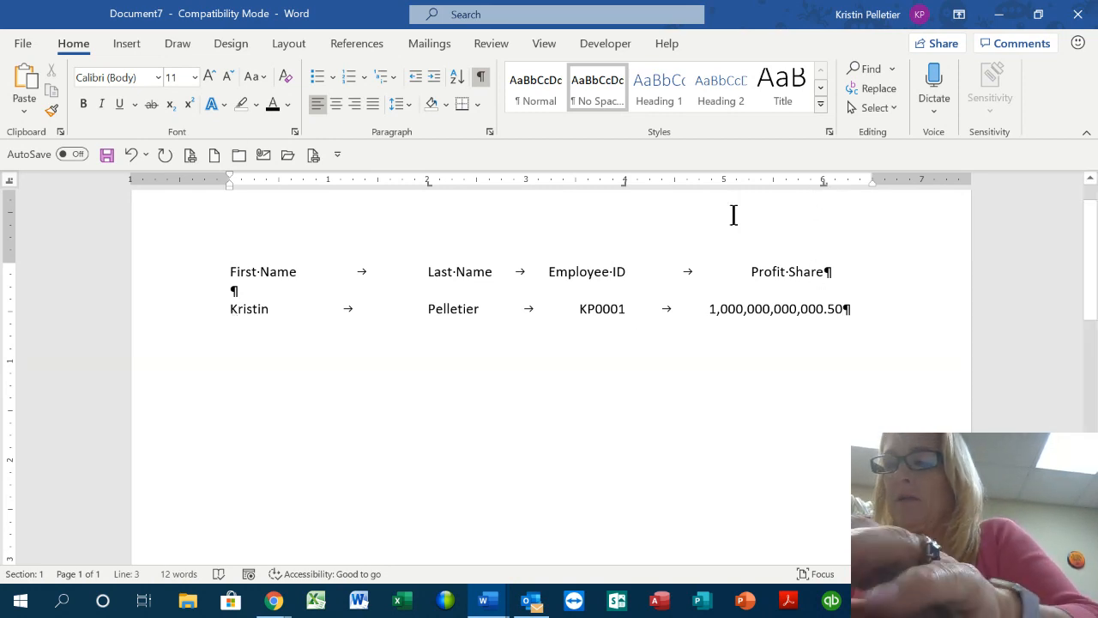
Enter the second employee's names, employee ID and profit share 25,000.35, then start a new line
key("Return")
key("Tab")
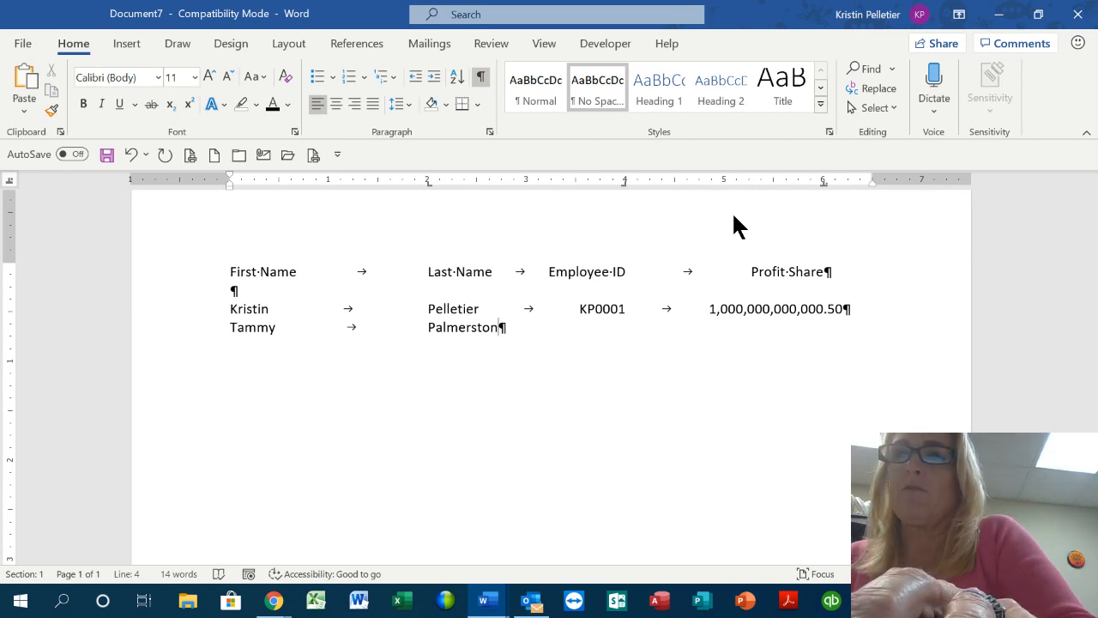
key("Tab")
type("TP")
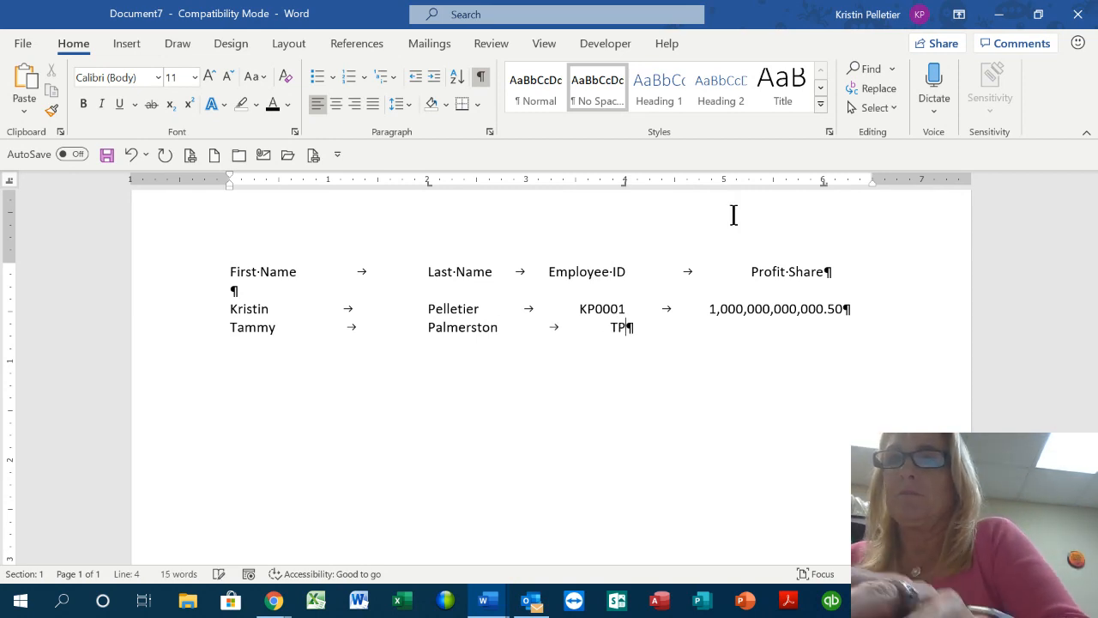
type("2345")
key("Tab")
type("2")
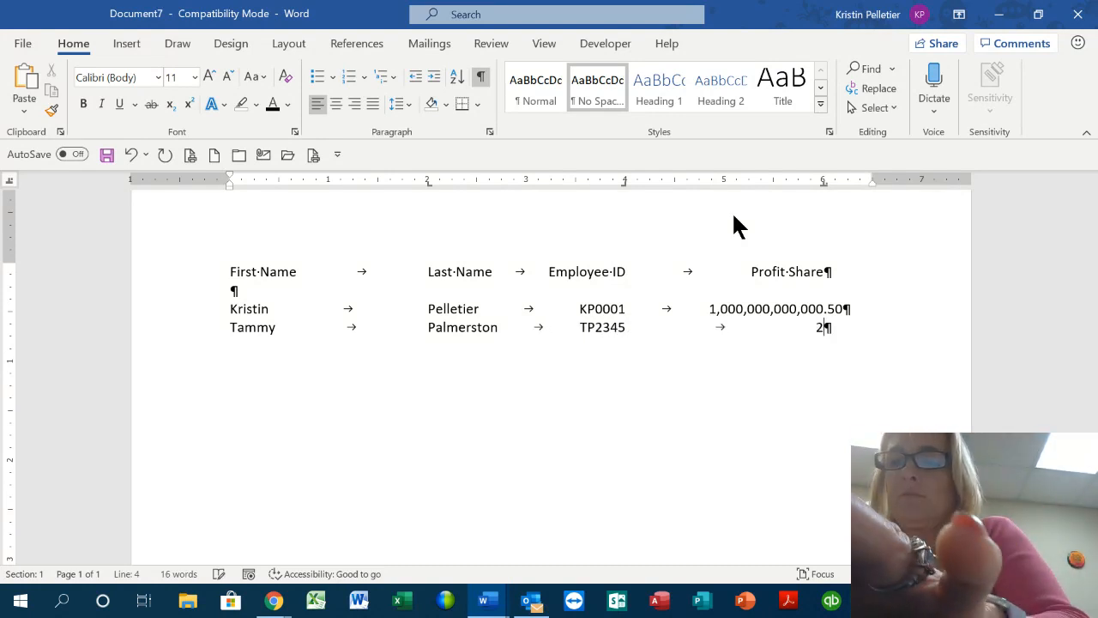
type("5,000.")
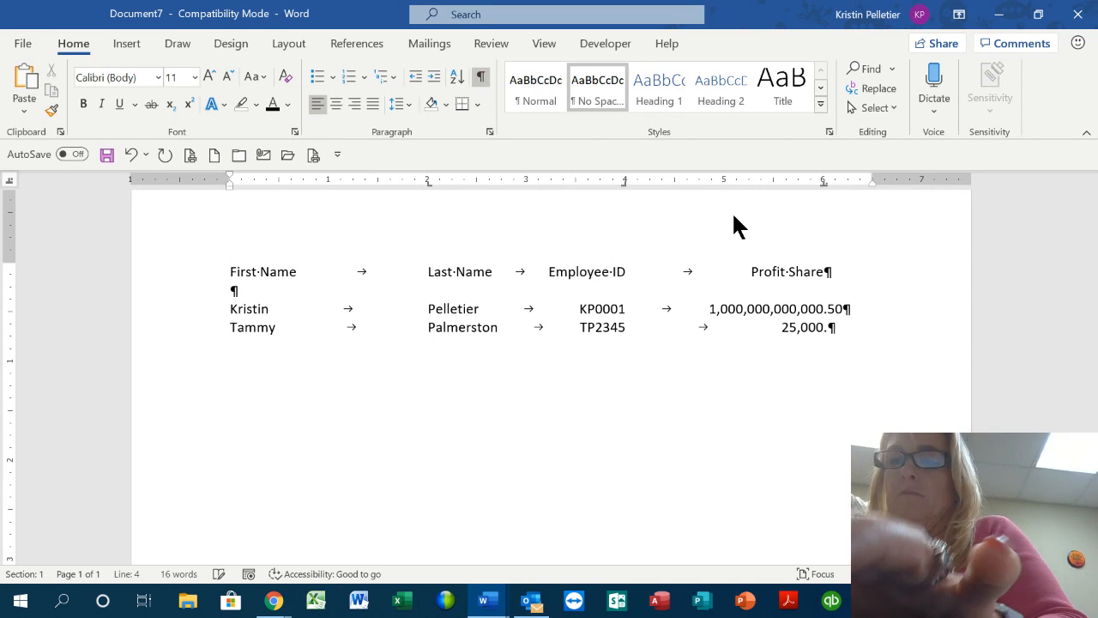
type("35")
key("Return")
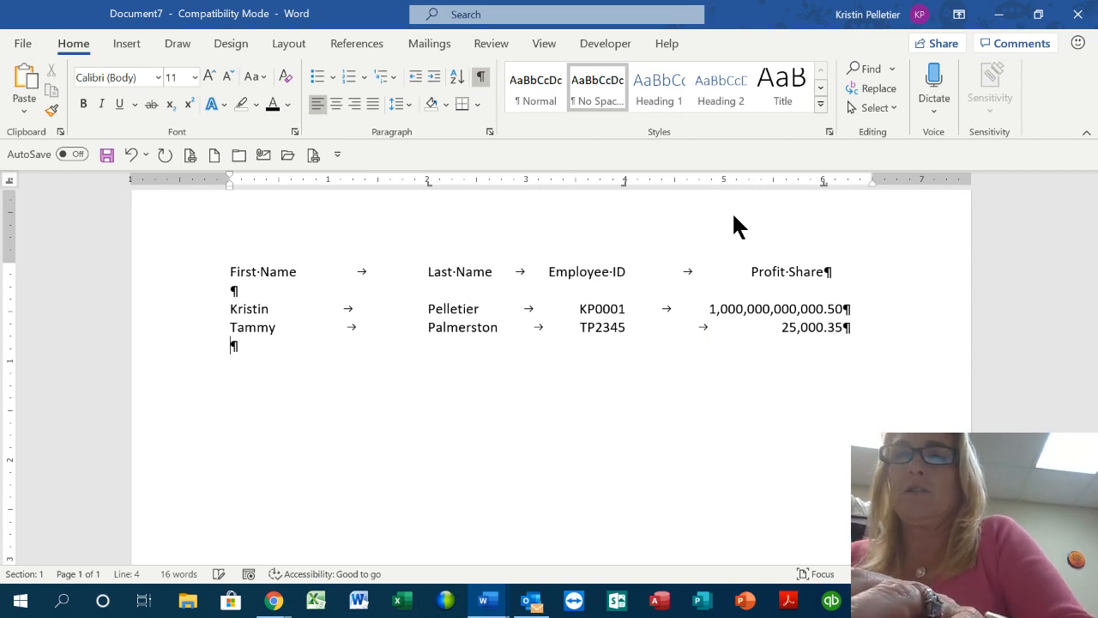
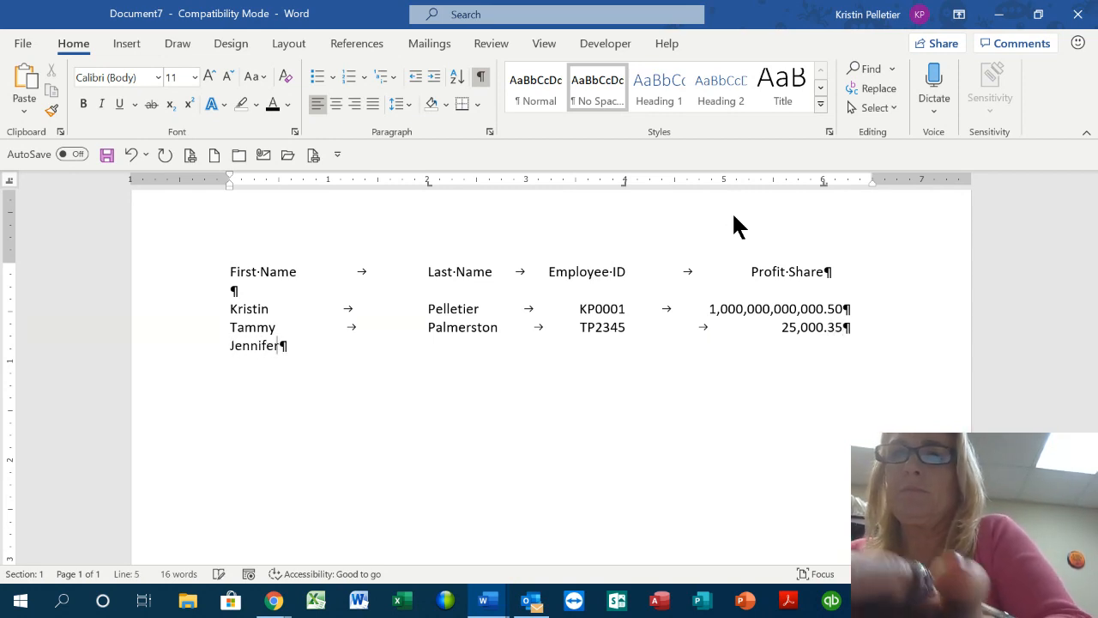
Enter the third employee's first name, last name and employee ID in their tab columns
key("Tab")
key("Tab")
type("M")
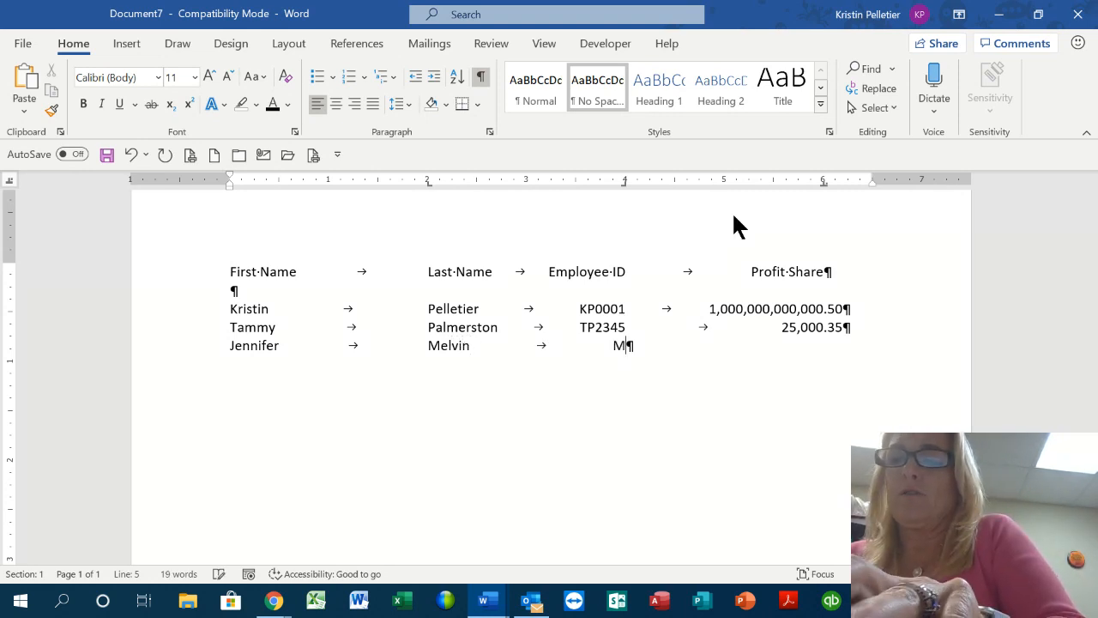
key("BackSpace")
type("JM12309")
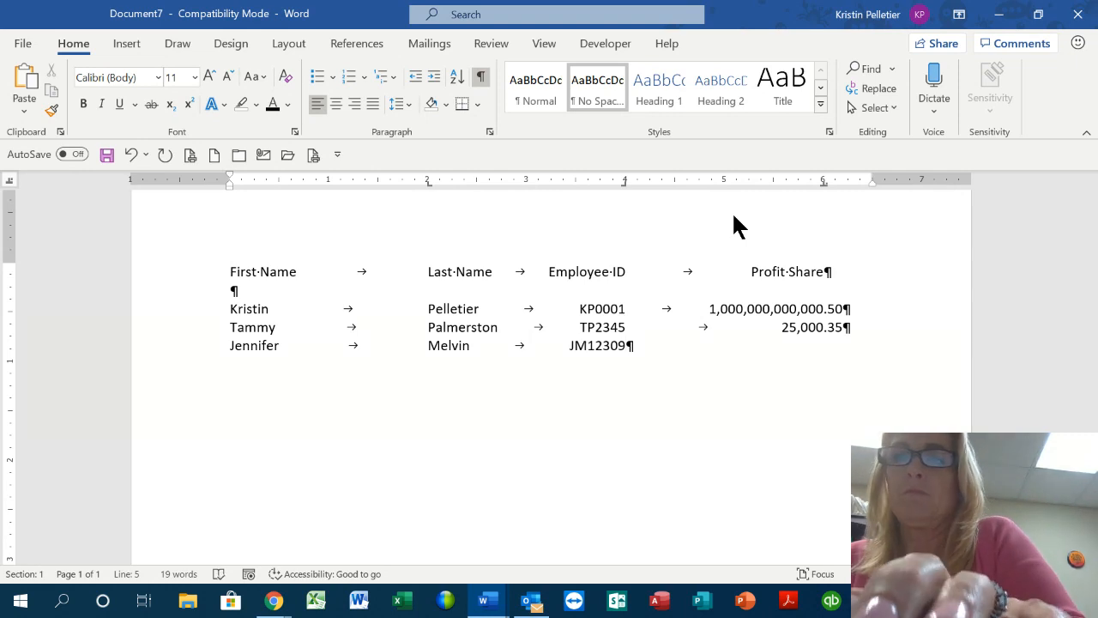
type("0098")
key("Tab")
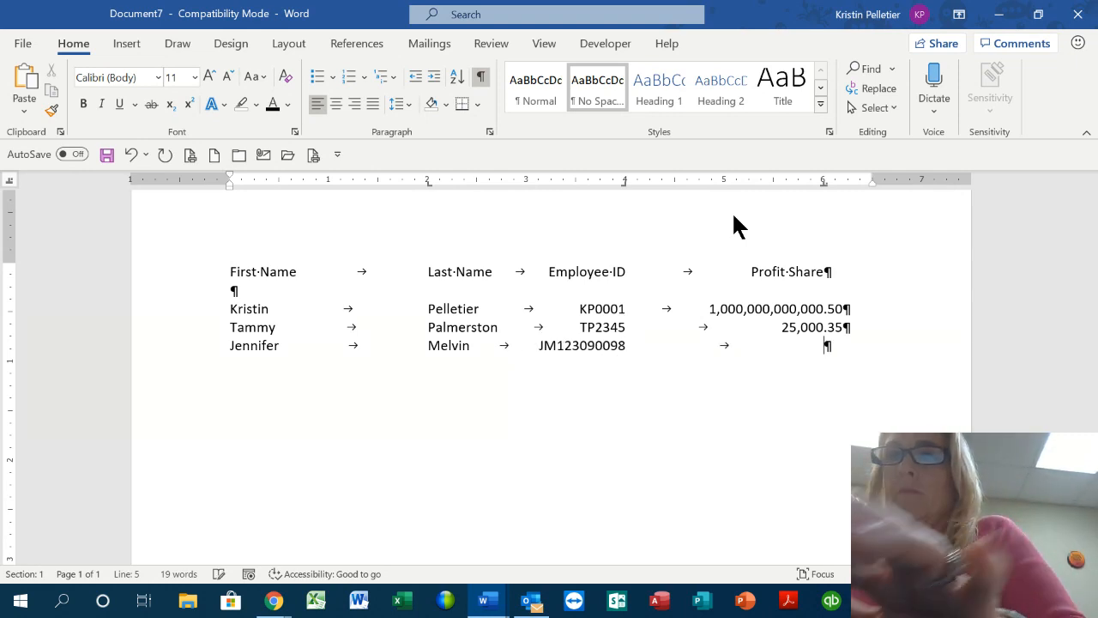
Nudge the decimal tab stop, enter profit share 100,000.21, and start a new line
type("1,000")
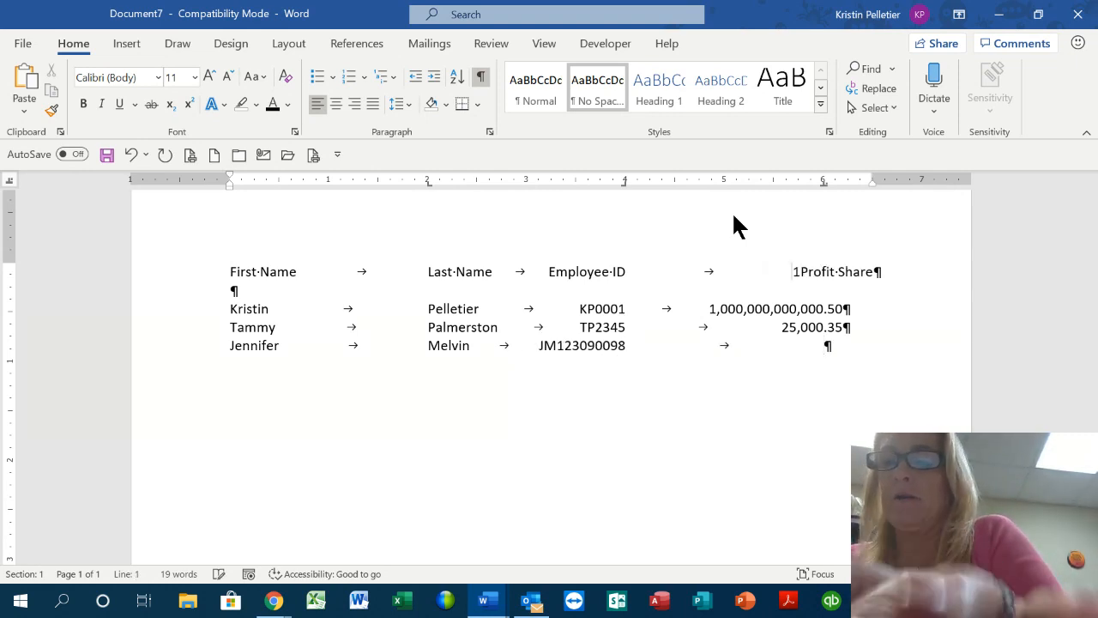
key("BackSpace")
key("BackSpace")
key("BackSpace")
key("BackSpace")
key("BackSpace")
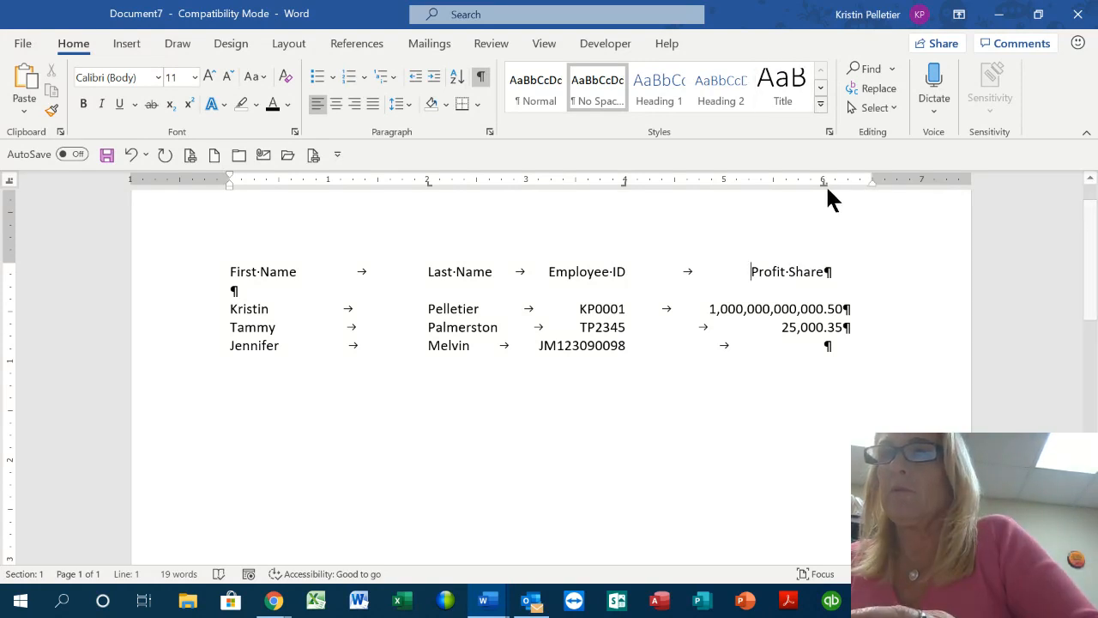
mouse_move(822, 182)
left_mouse_down()
mouse_move(868, 181)
mouse_move(825, 183)
left_mouse_up()
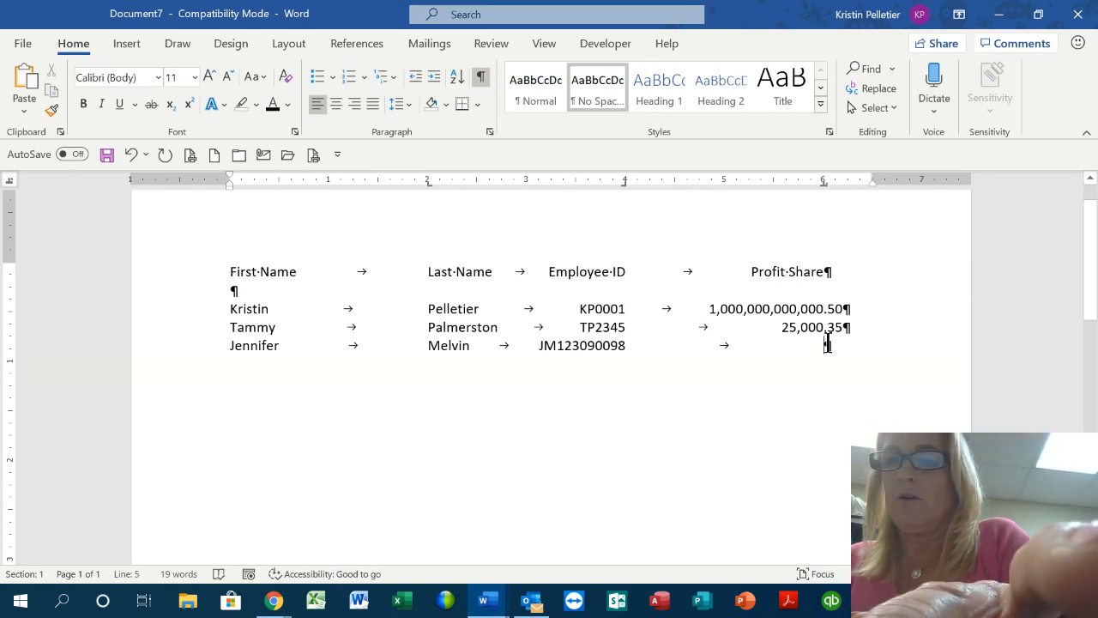
type("100,000.")
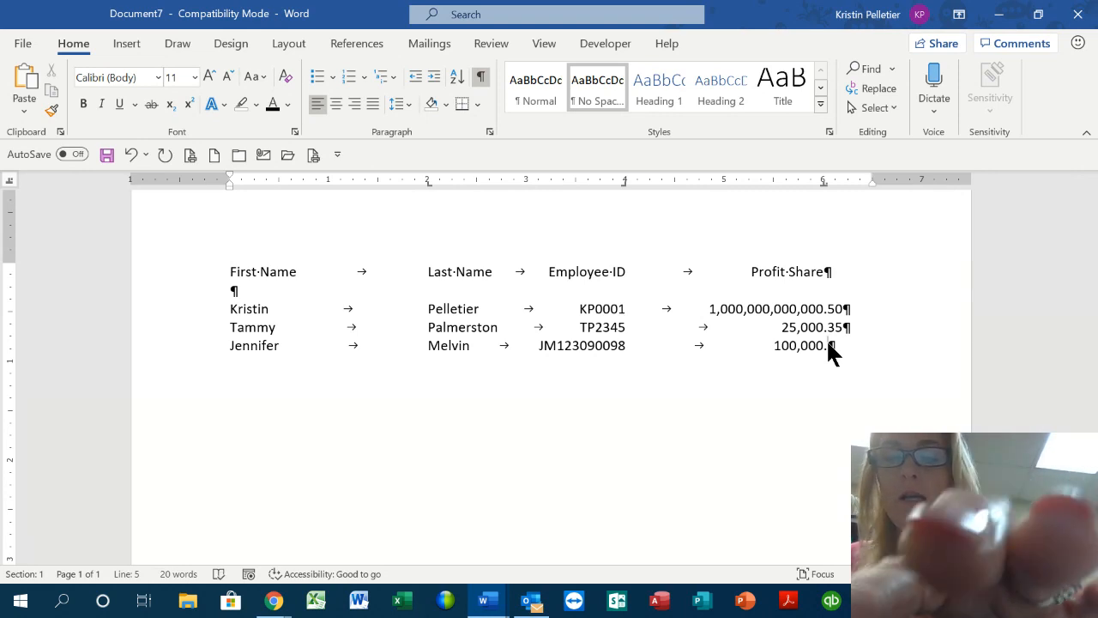
type("21")
key("Return")
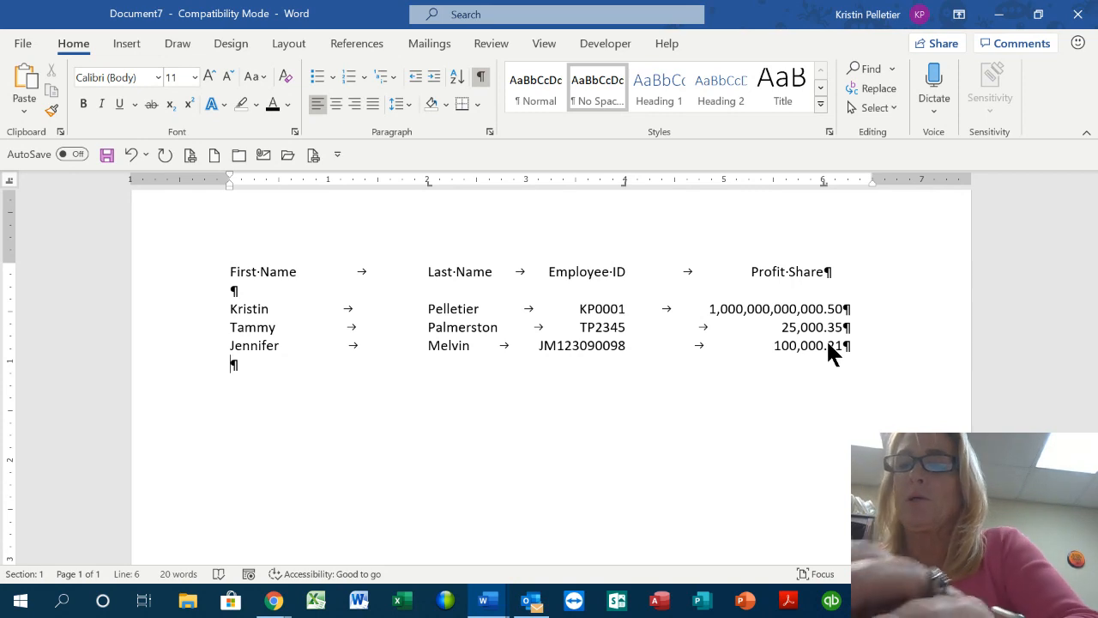
Clear the stray letters, then add a fourth row with the employee's name, ID and 1,000,999,234.99
type("Lys")
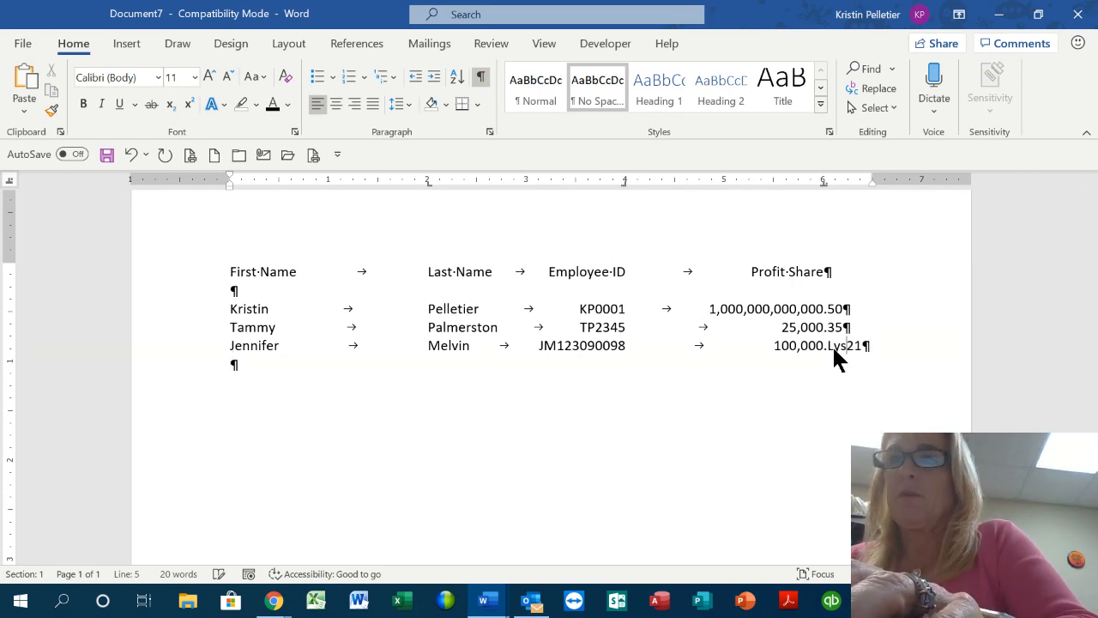
key("BackSpace")
key("BackSpace")
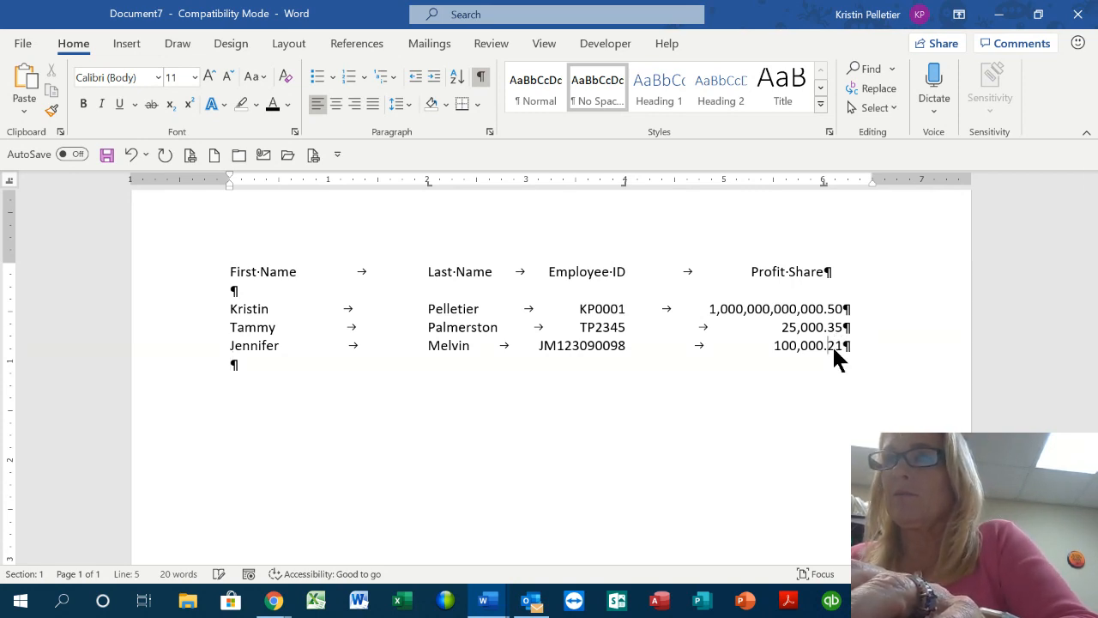
left_click(846, 346)
key("Return")
key("Tab")
key("Tab")
type("LE345")
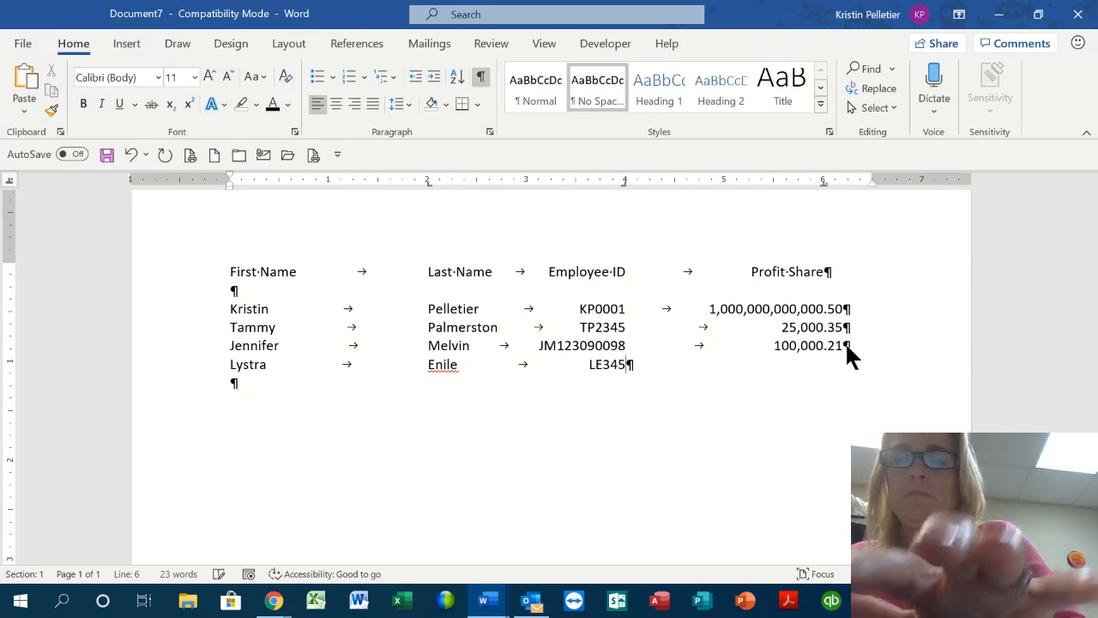
key("Tab")
type("1")
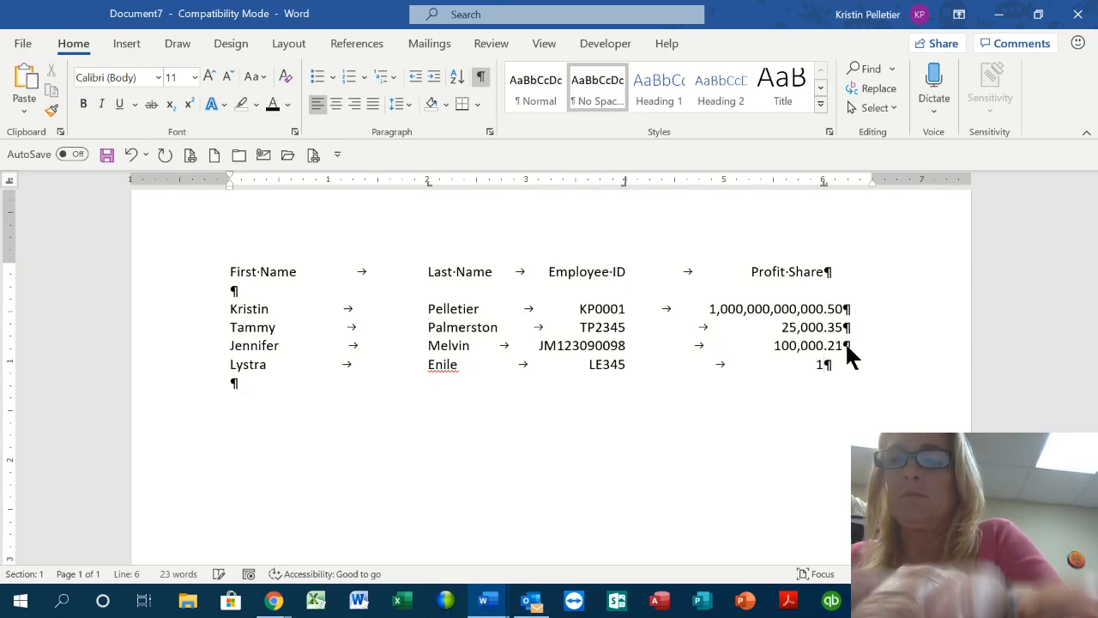
type(",000,")
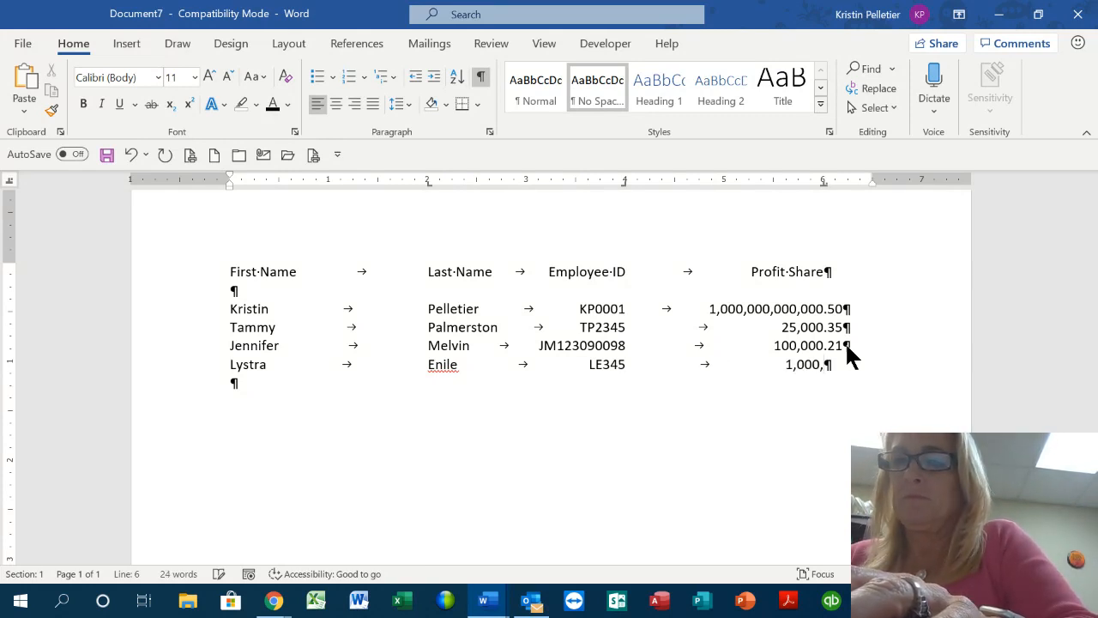
type("999,2")
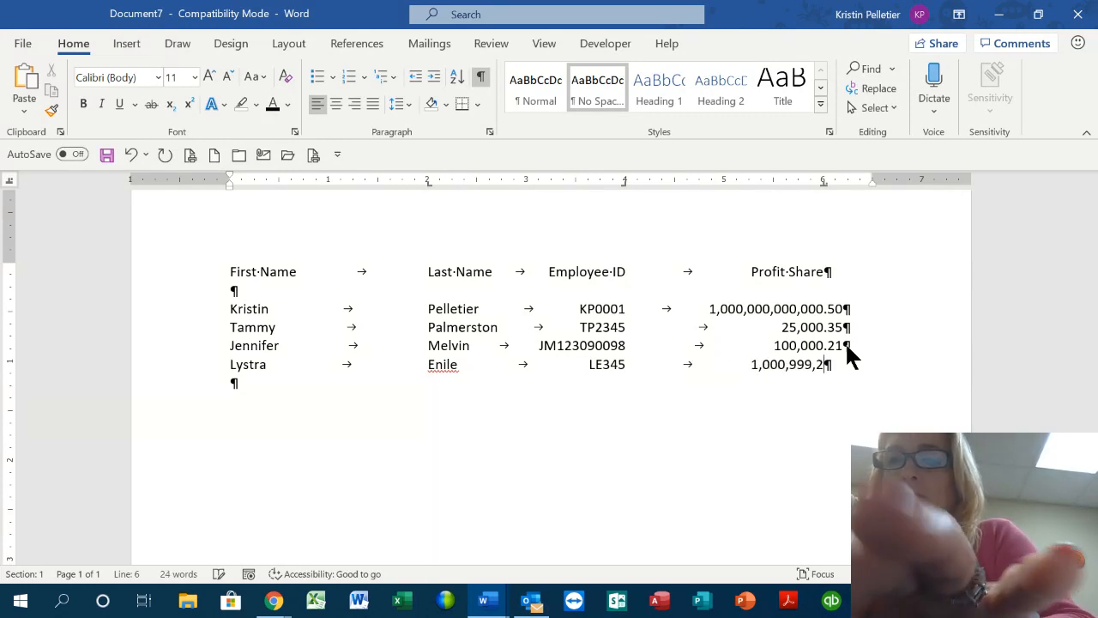
type("34.99")
Drop the extra blank line and break the fourth row before its employee ID
key("Return")
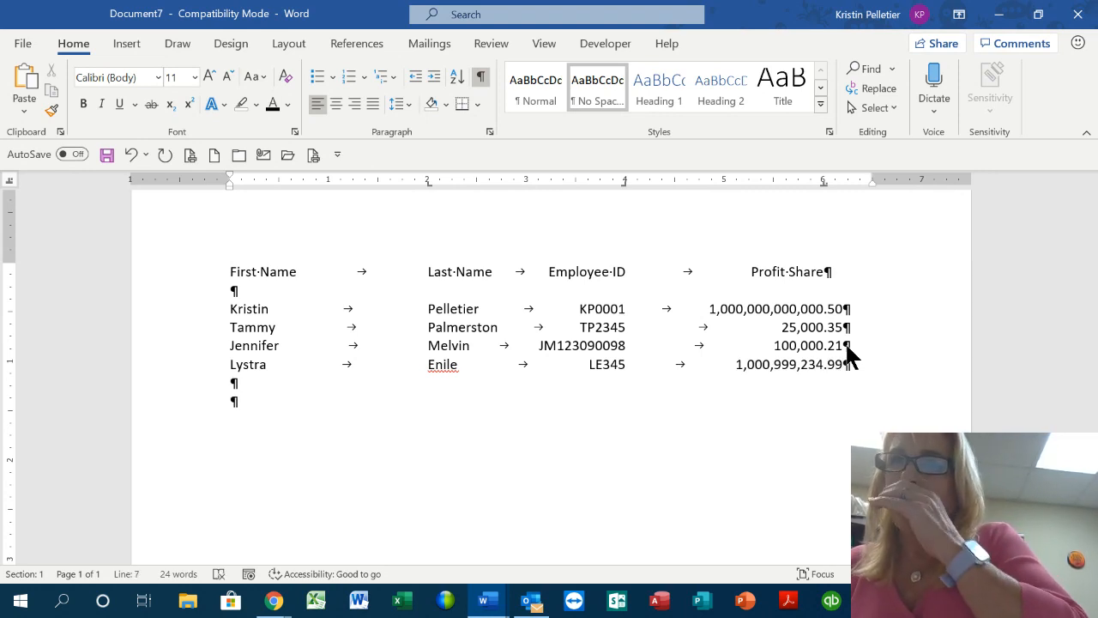
key("Delete")
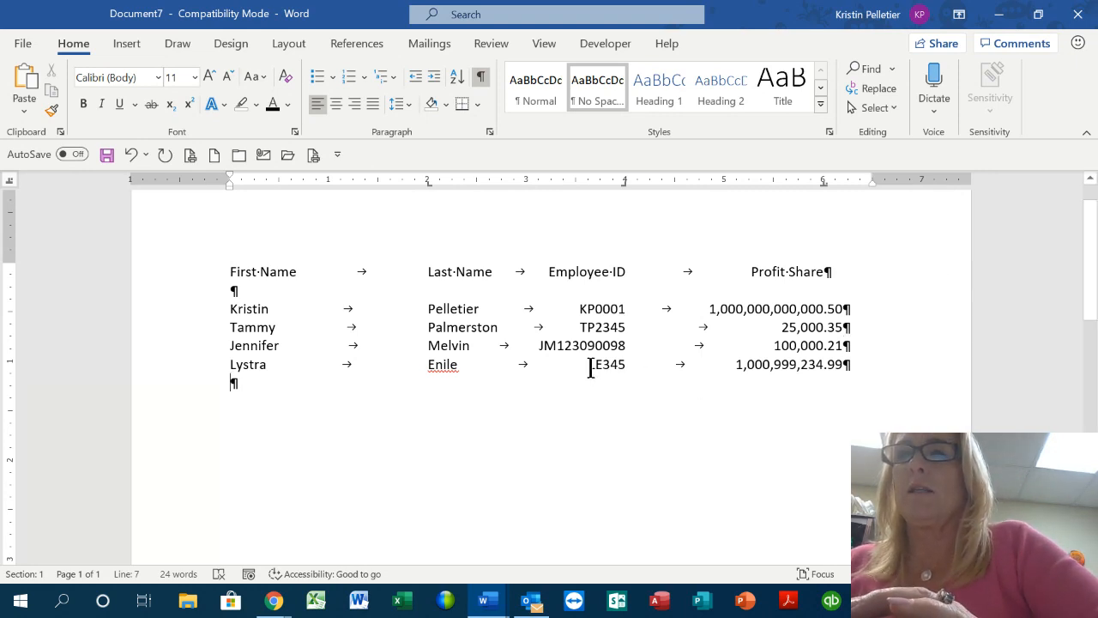
left_click(590, 365)
key("Return")
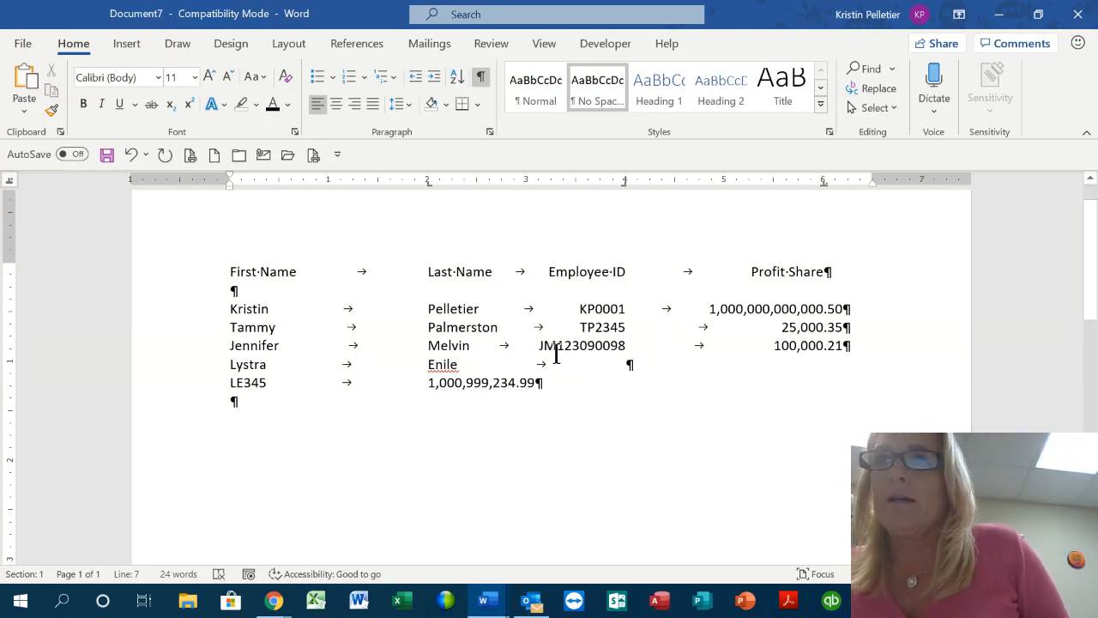
key("BackSpace")
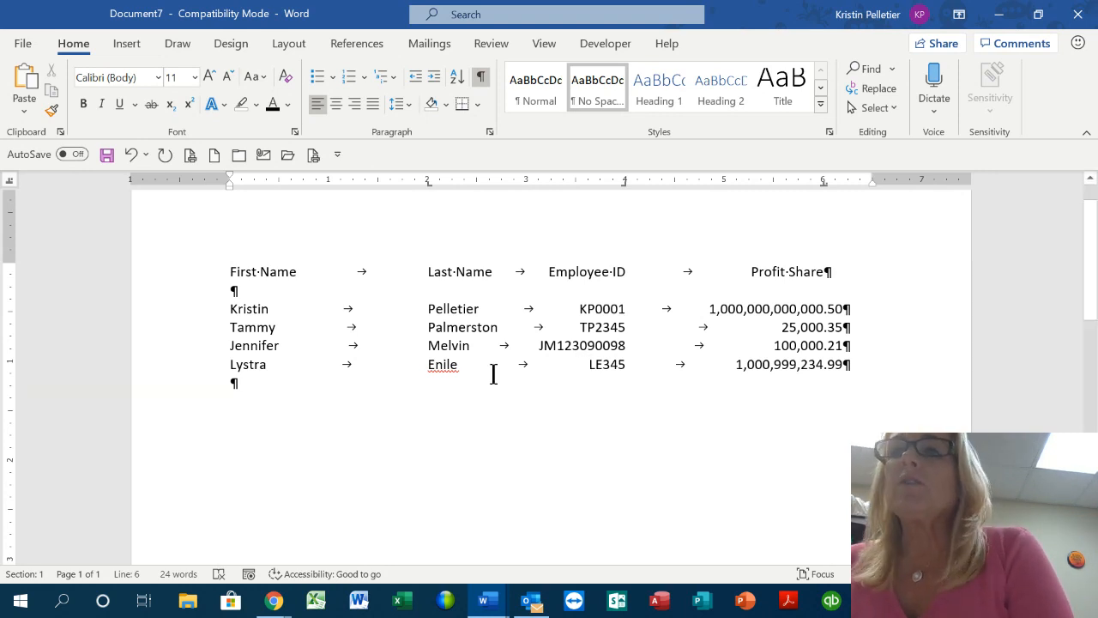
left_click(560, 378)
key("Return")
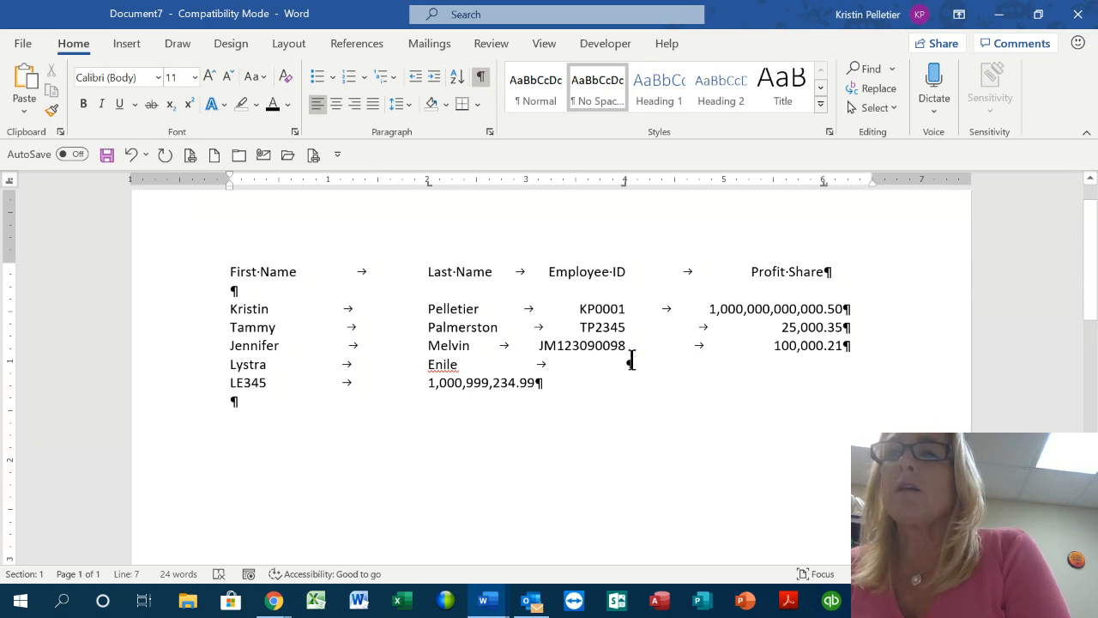
left_click(629, 364)
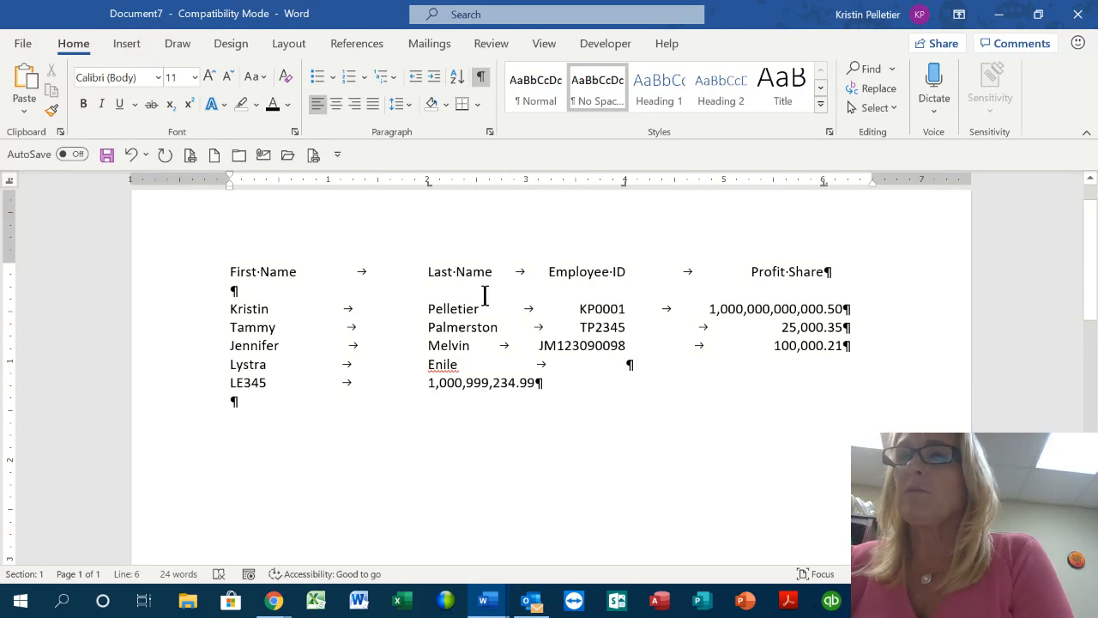
key("Delete")
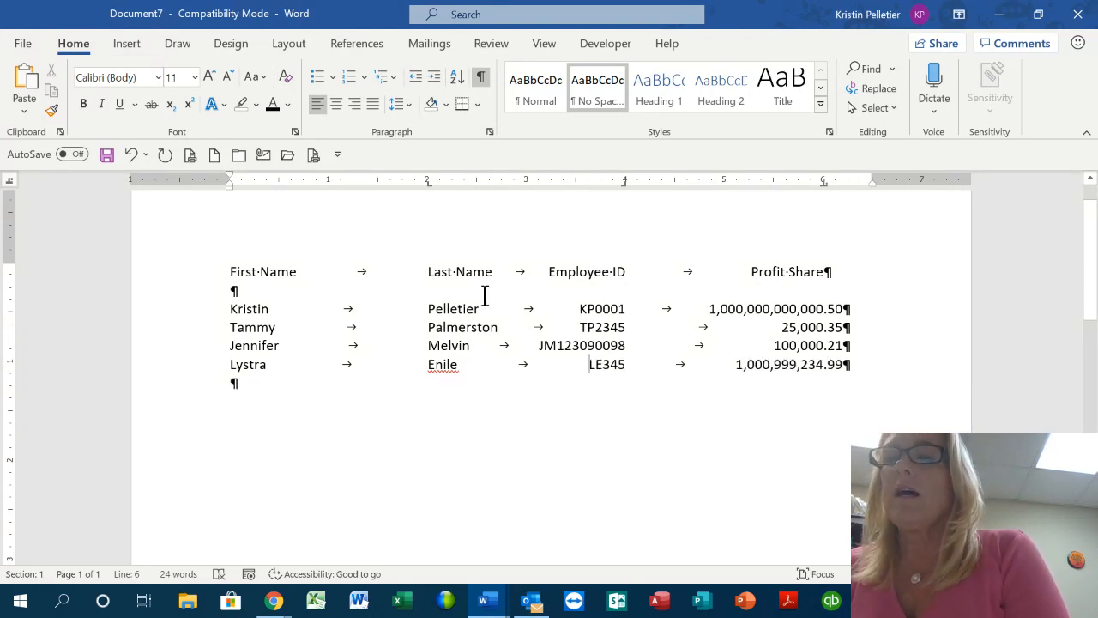
key("Return")
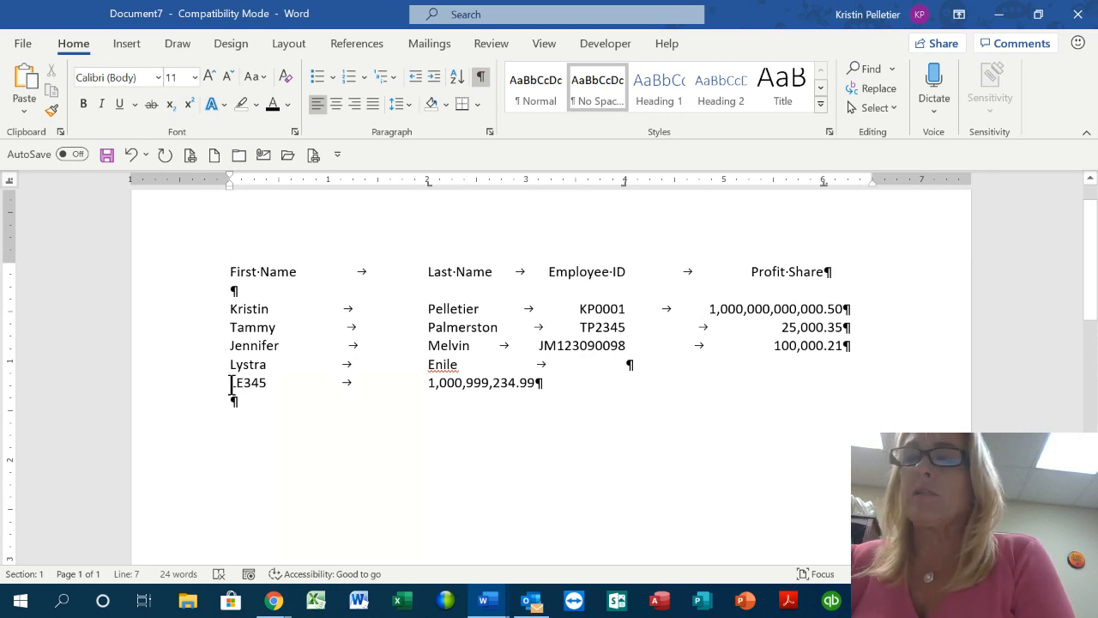
key("BackSpace")
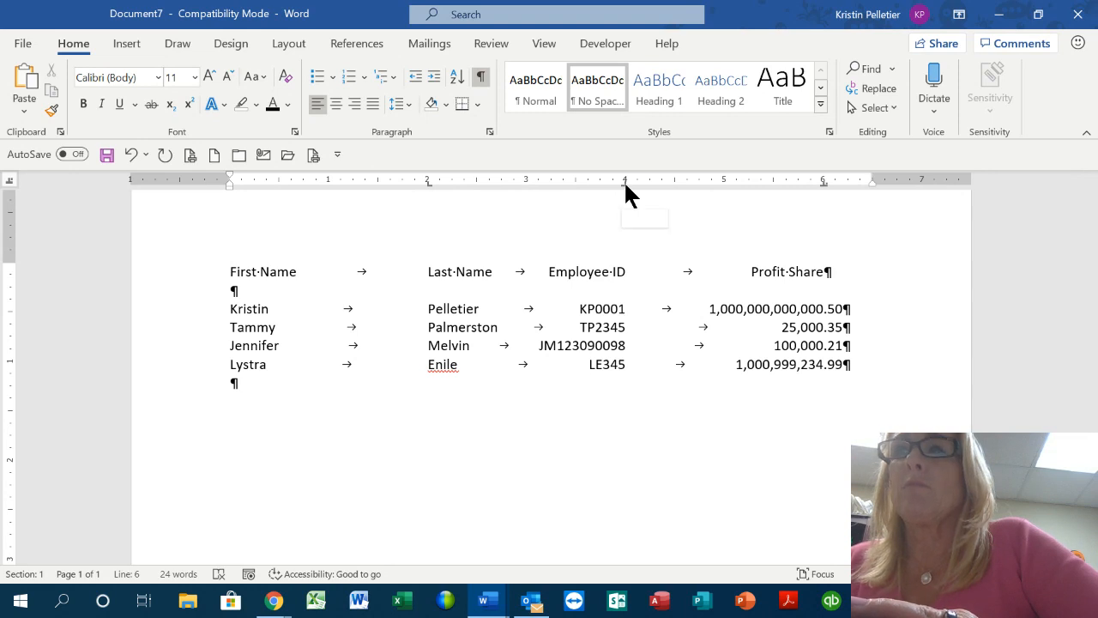
left_click_drag(623, 180, 627, 212)
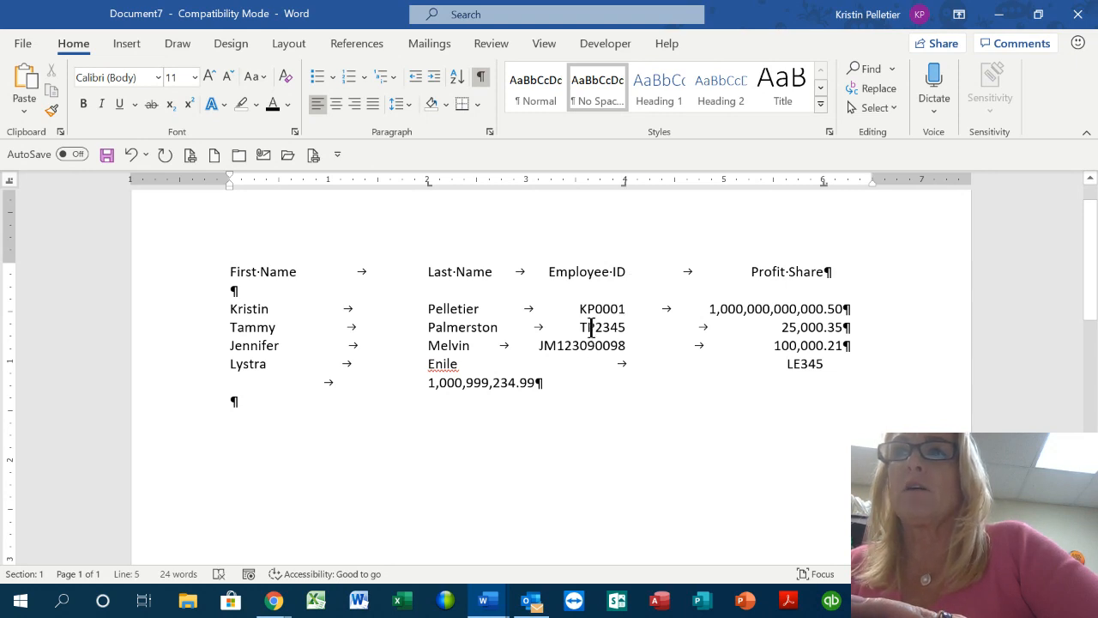
Select the employee data rows, then put the cursor in the fourth row to check its tab stops
left_click(591, 327)
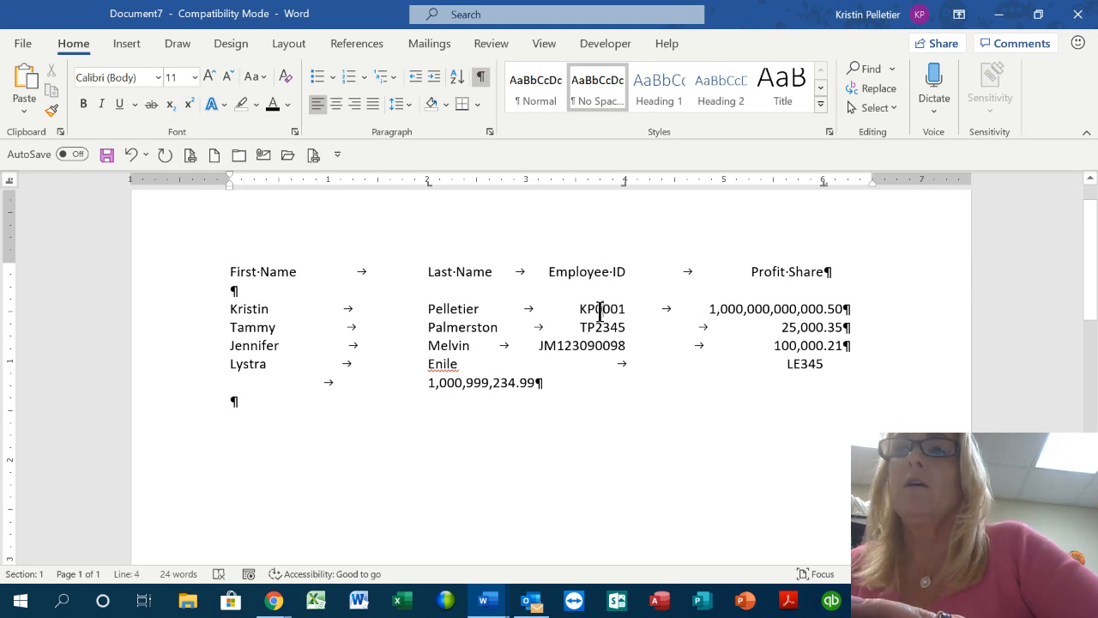
left_click_drag(174, 314, 168, 392)
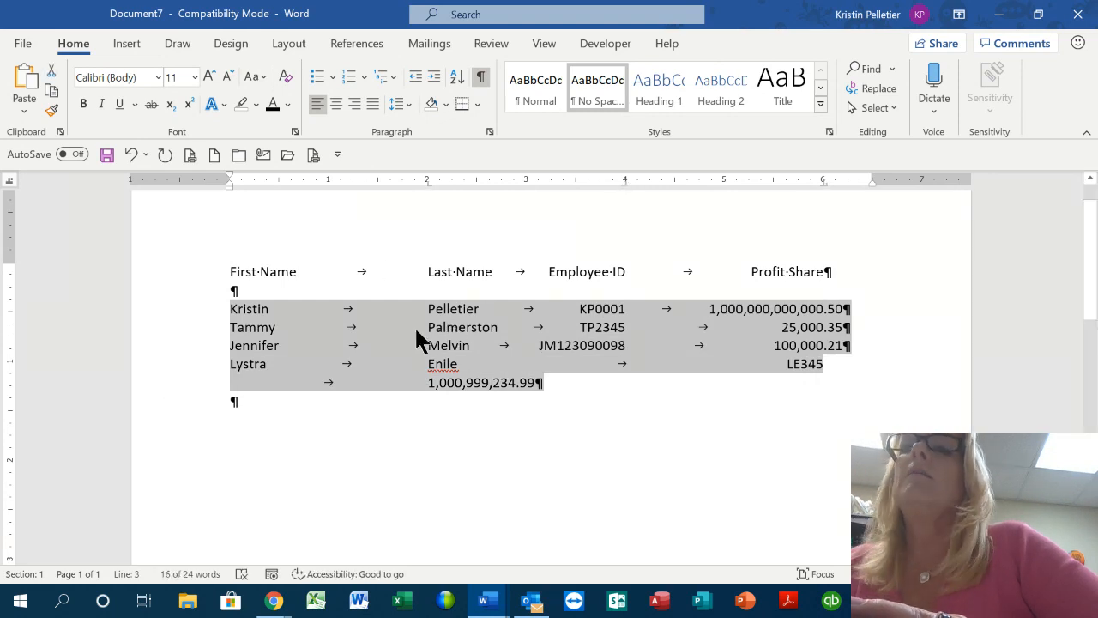
left_click(391, 345)
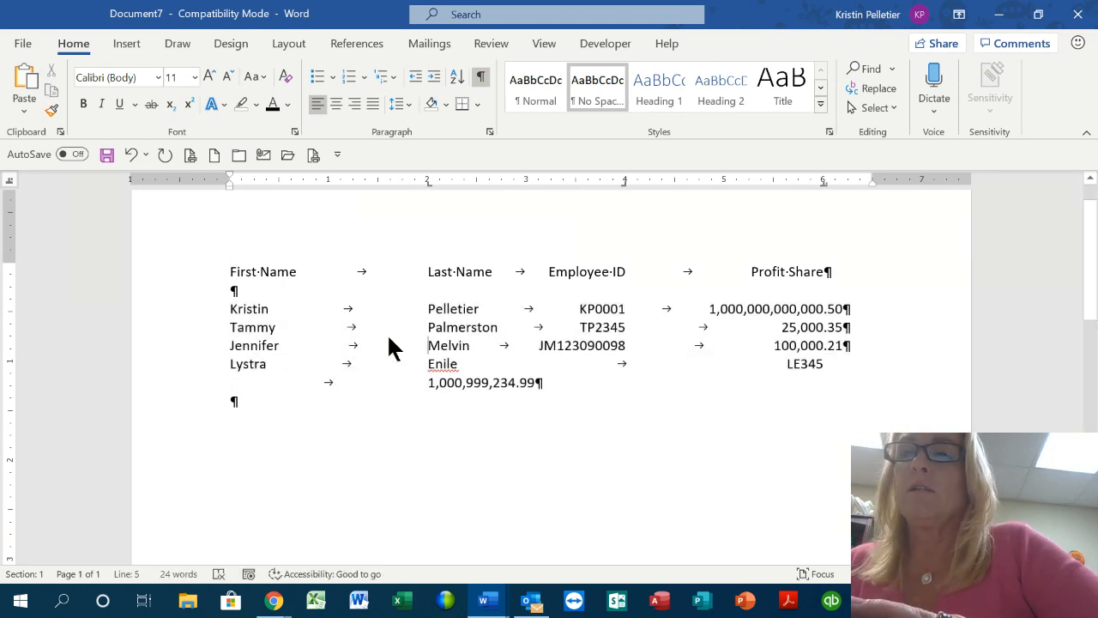
left_click(575, 363)
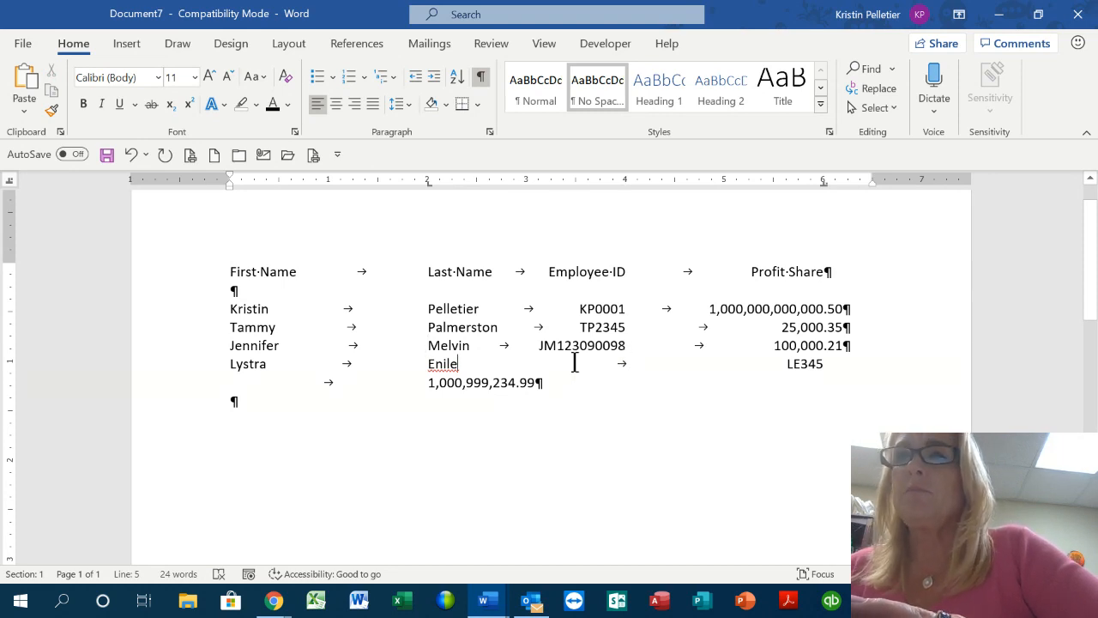
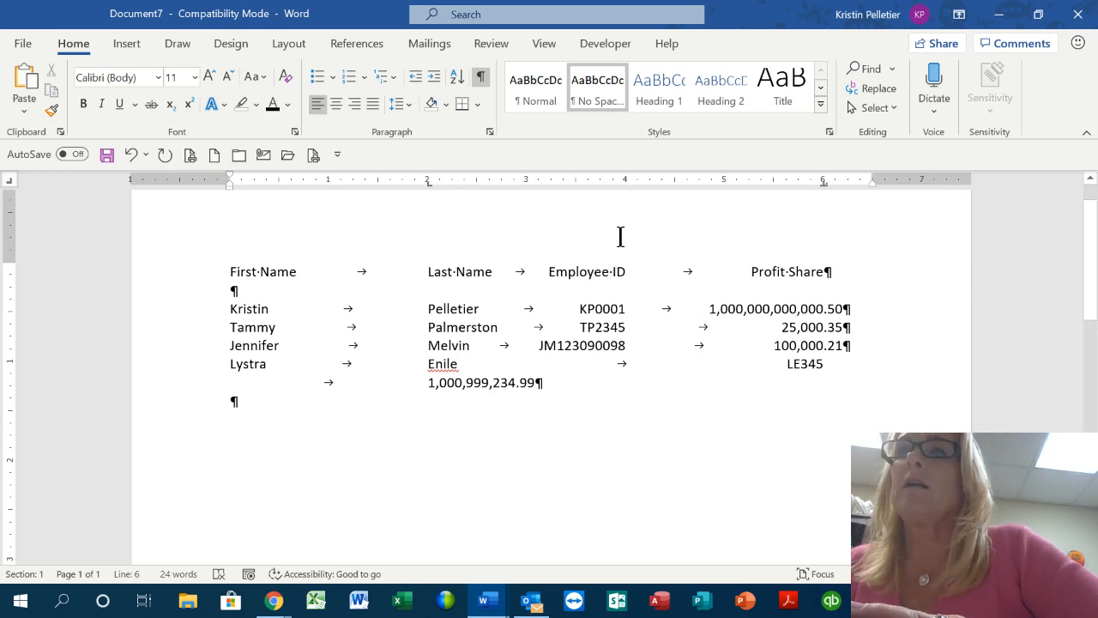
Add a tab stop at 4 inches so the Lystra row fits, then select the four data rows
left_click(626, 181)
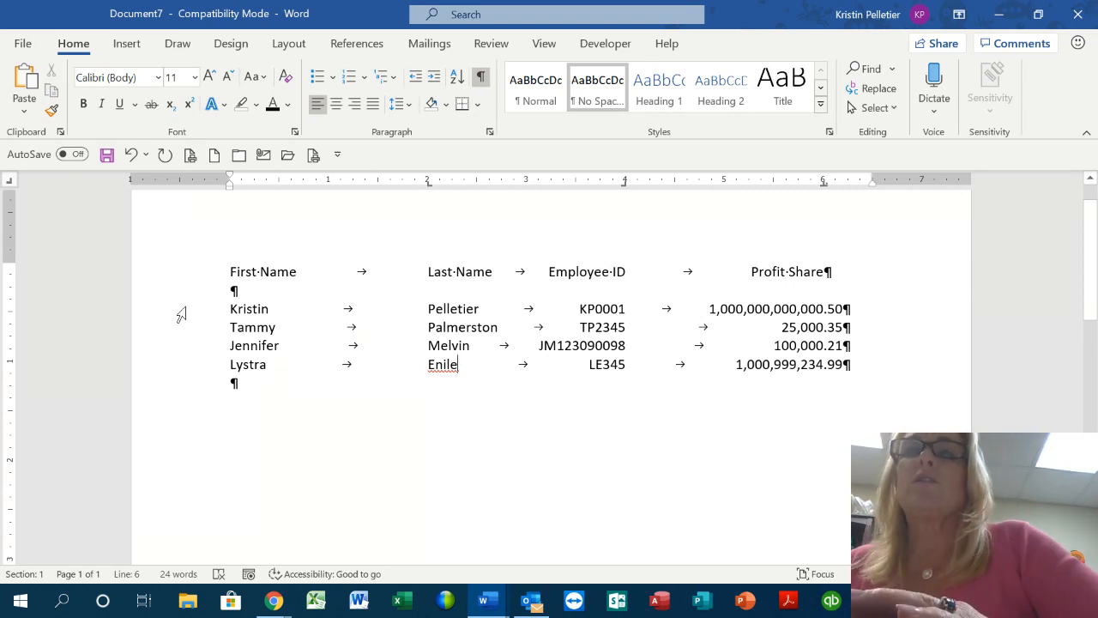
left_click_drag(174, 315, 169, 378)
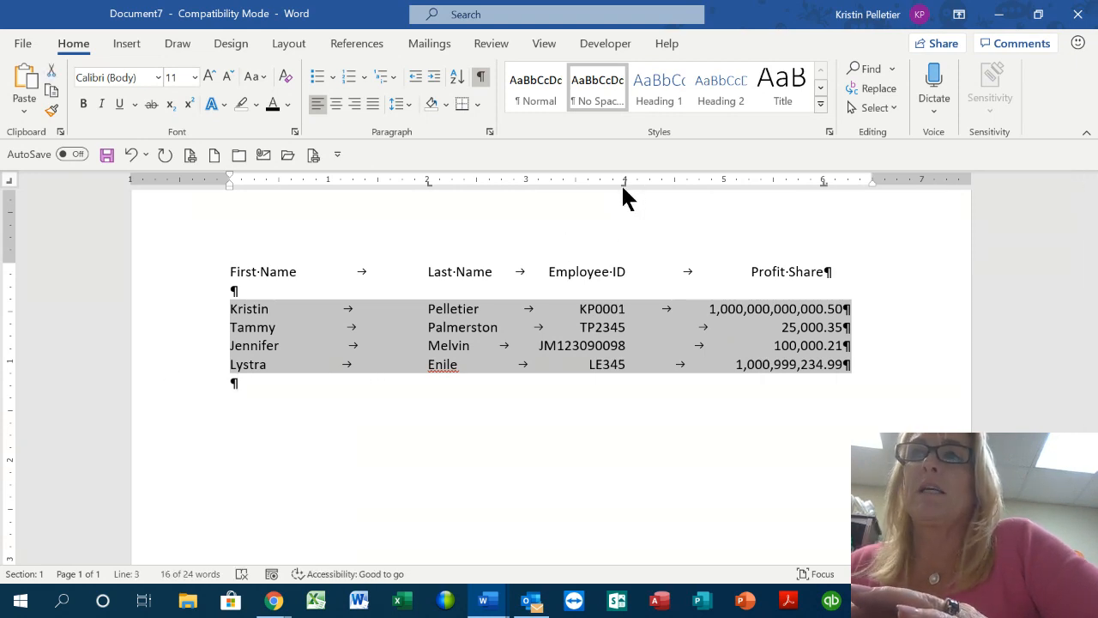
Replace the rows' 4-inch left tab with a right tab at 4 inches
left_click_drag(623, 184, 626, 198)
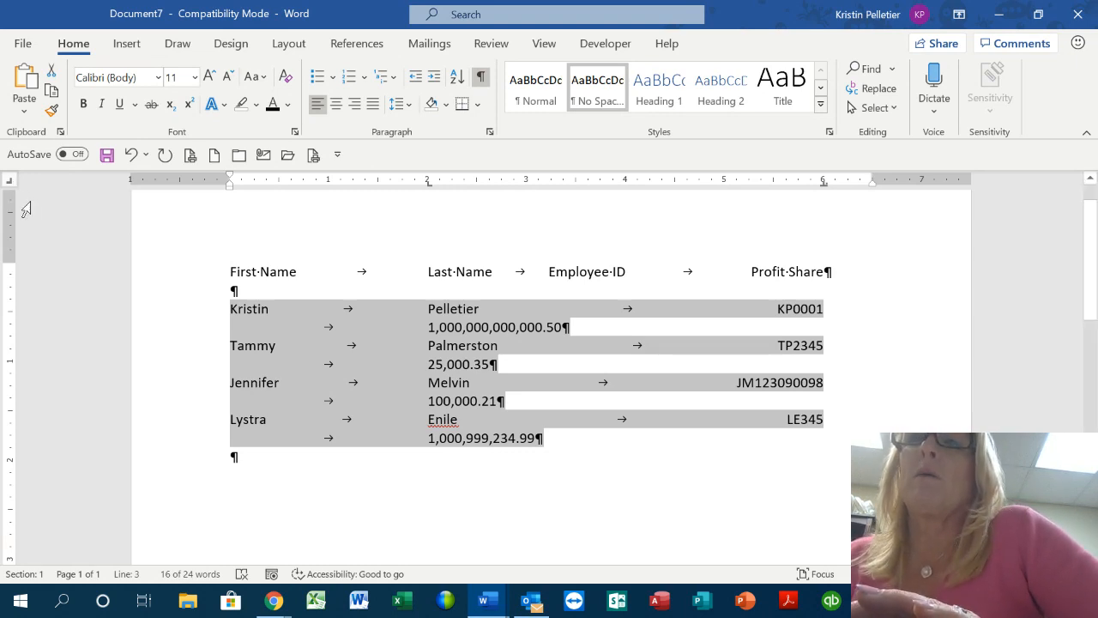
left_click(624, 180)
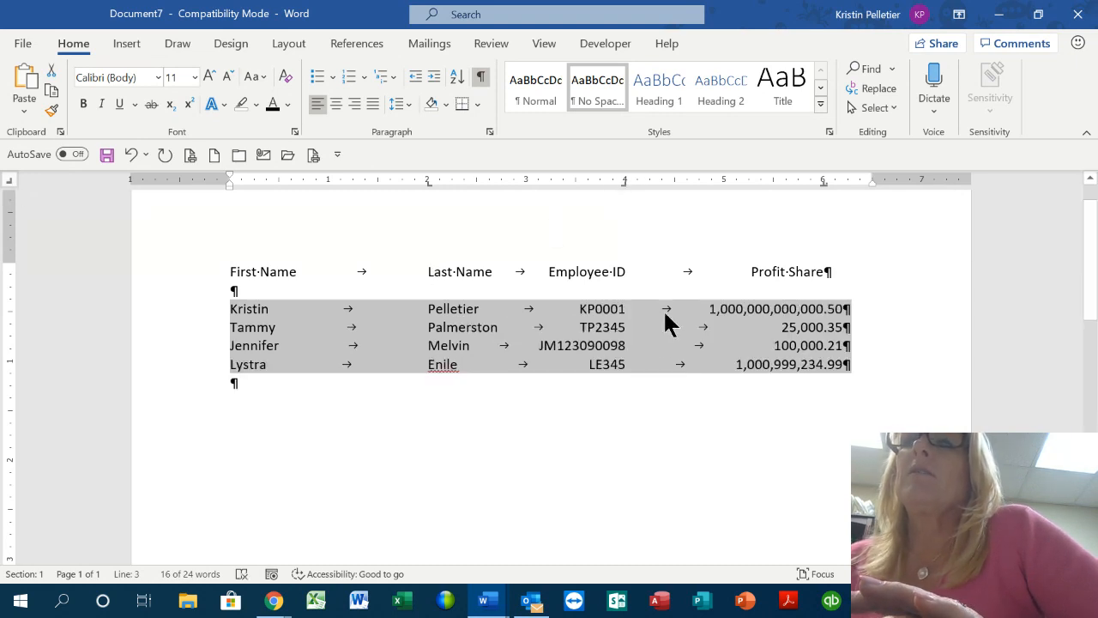
left_click(656, 332)
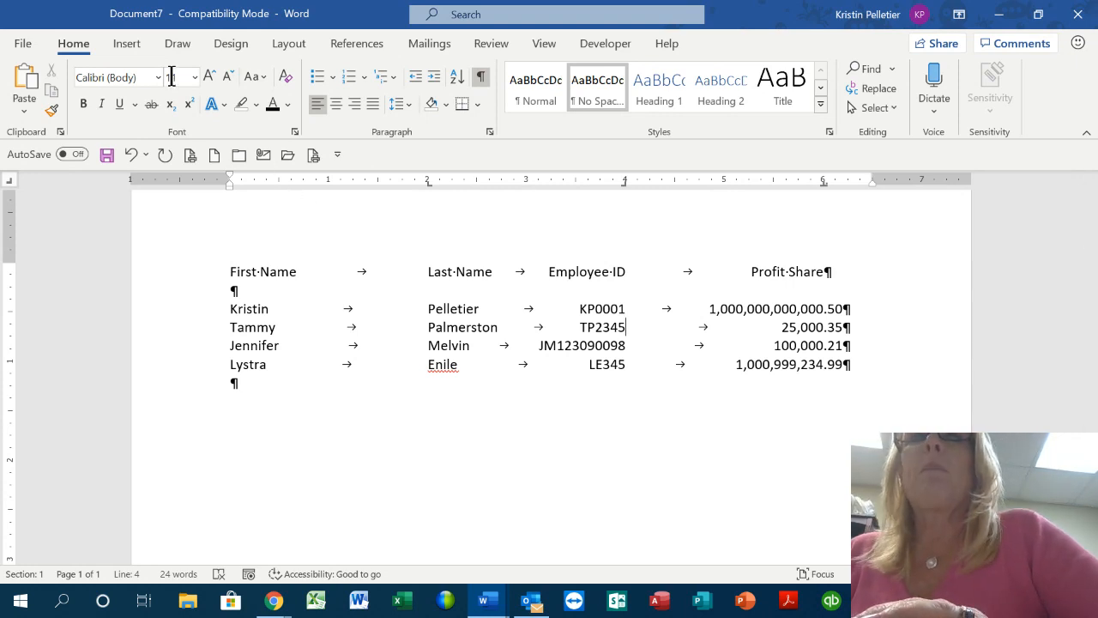
Draw a straight horizontal line shape beneath the employee list, spanning its columns
left_click(133, 43)
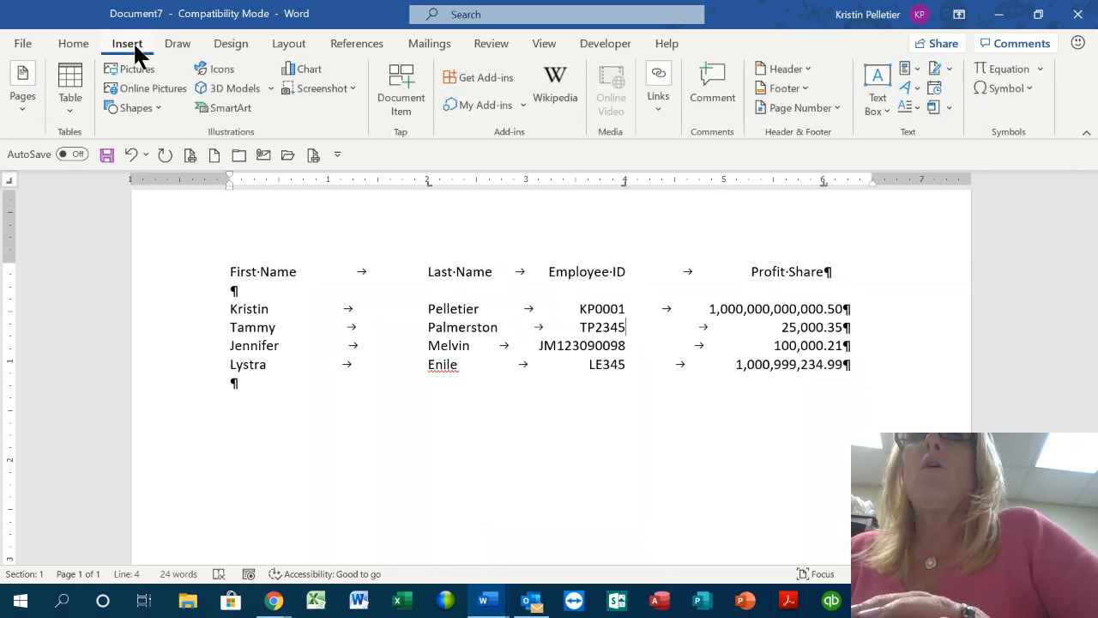
left_click(151, 107)
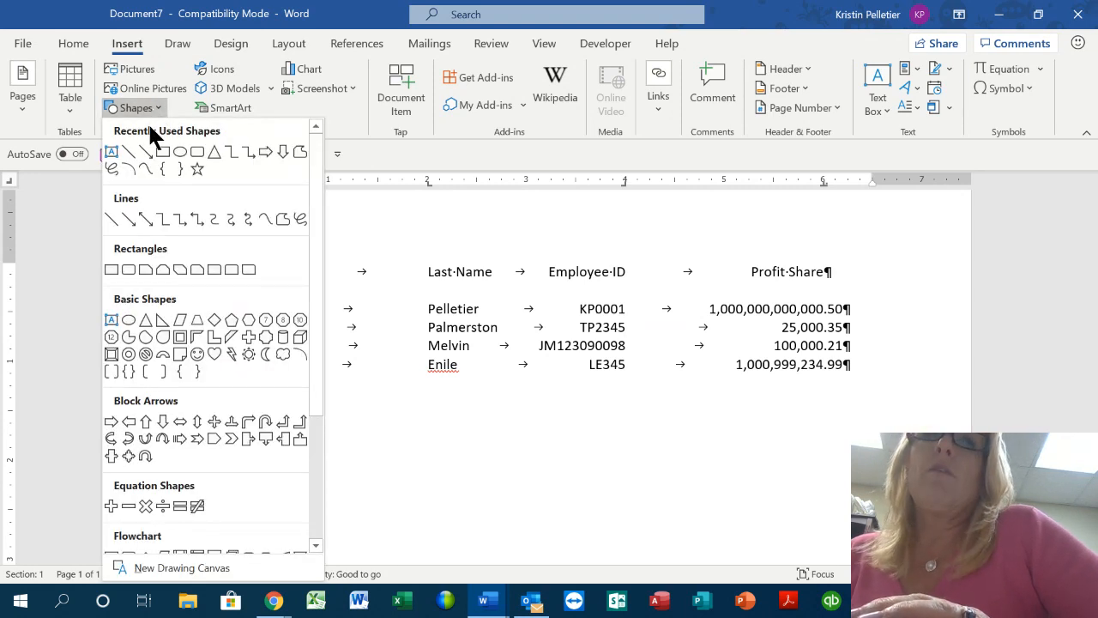
left_click(111, 221)
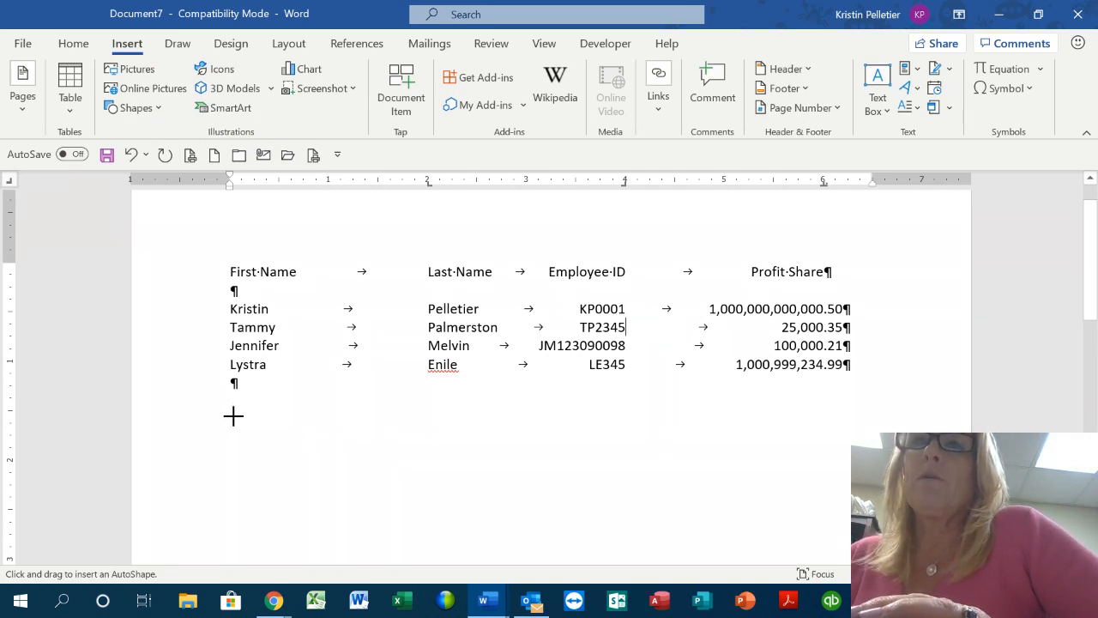
left_click_drag(233, 416, 883, 414)
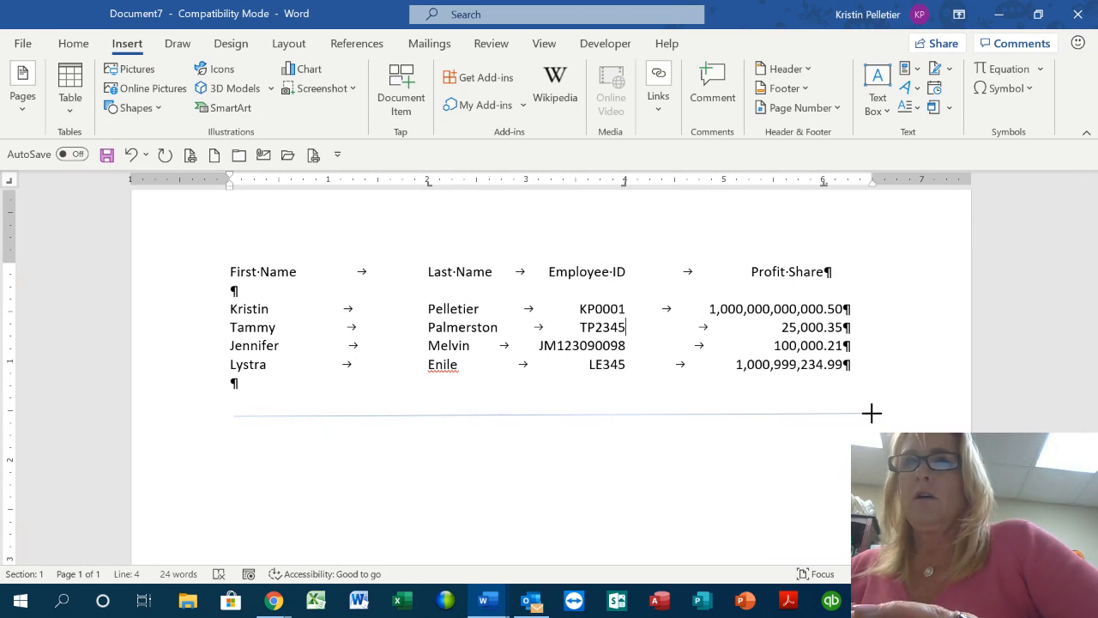
left_click_drag(871, 413, 871, 414)
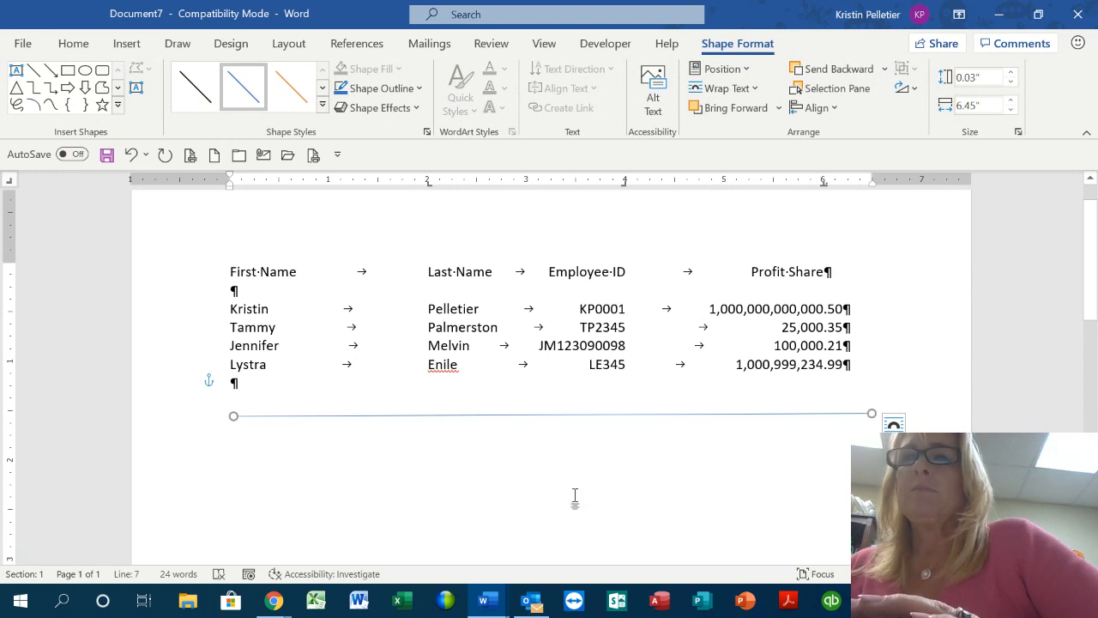
Add blank paragraphs below the line with click-and-type, then undo them
scroll(575, 497, "down", 1)
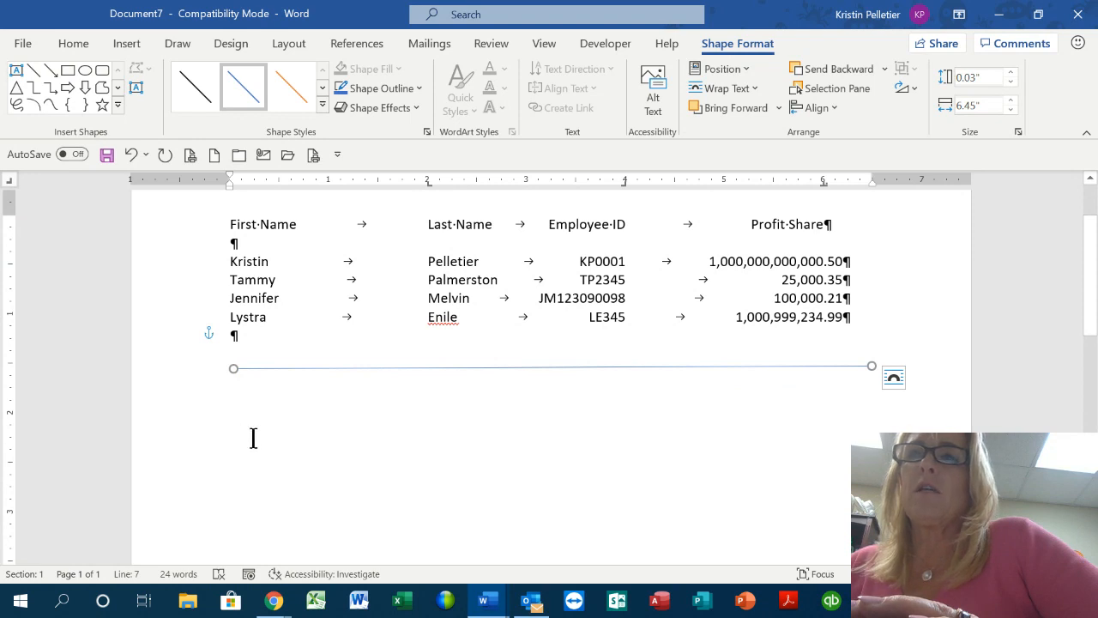
double_click(249, 441)
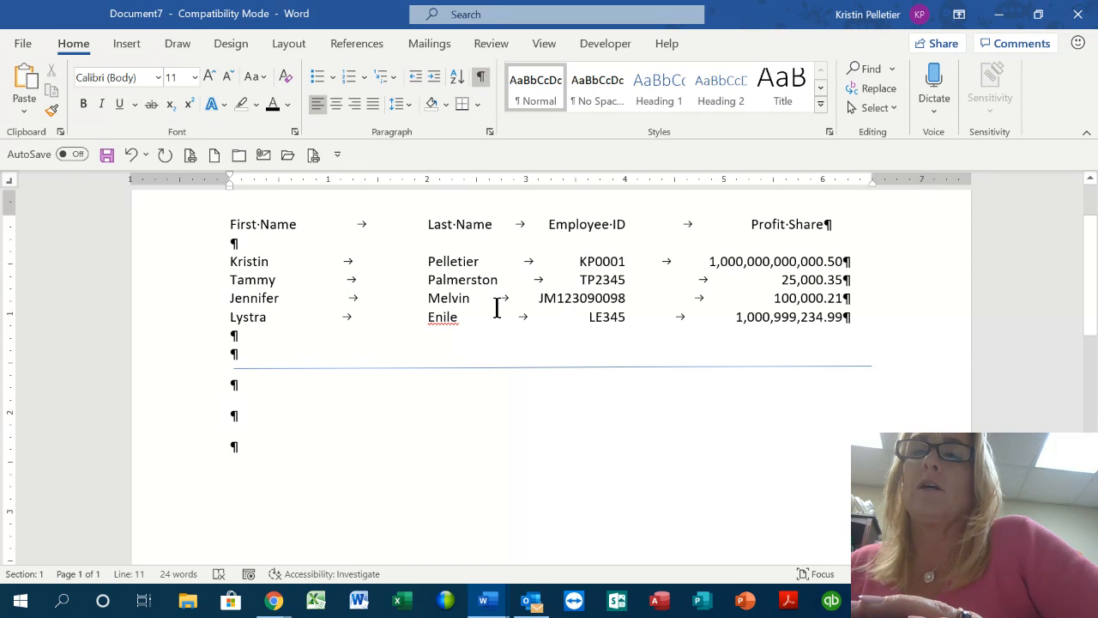
key("BackSpace")
key("BackSpace")
key("BackSpace")
key("BackSpace")
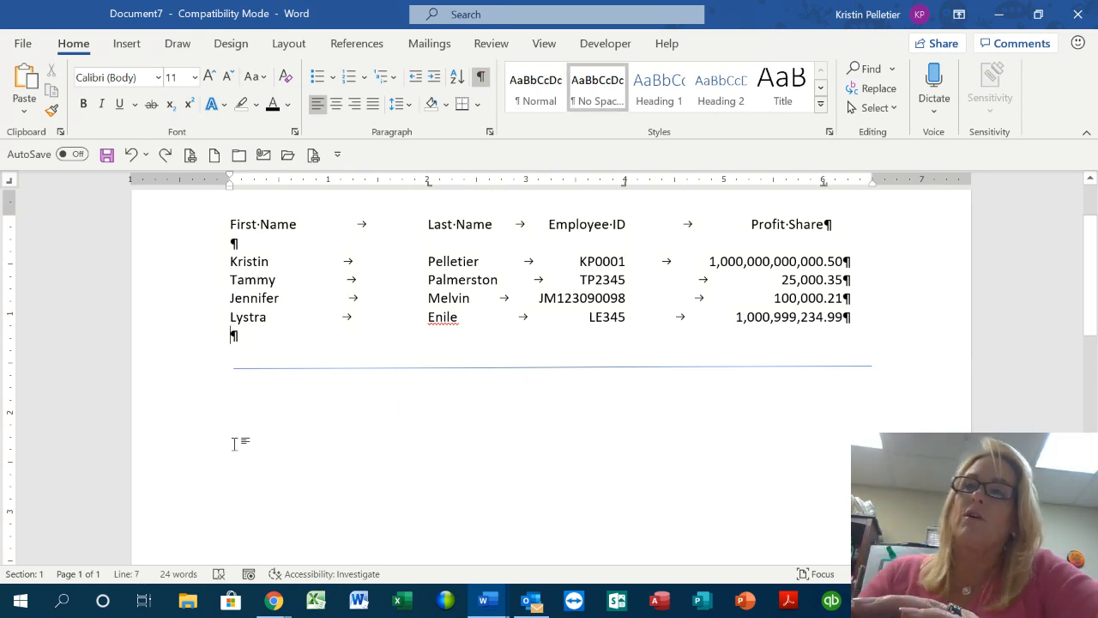
key("ctrl+z")
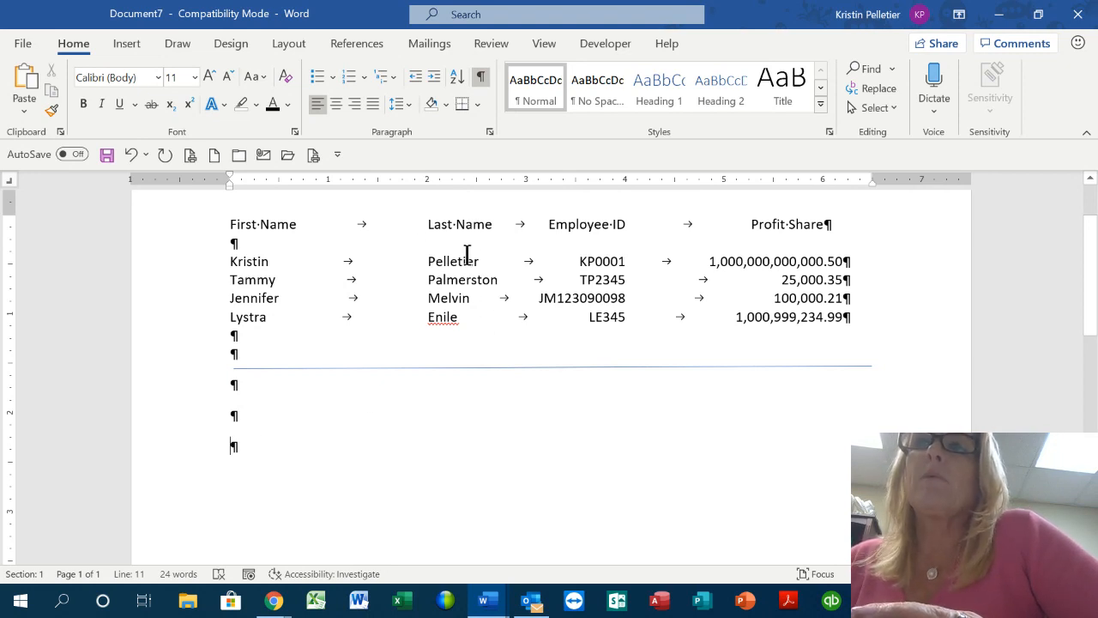
key("ctrl+z")
left_click(468, 283)
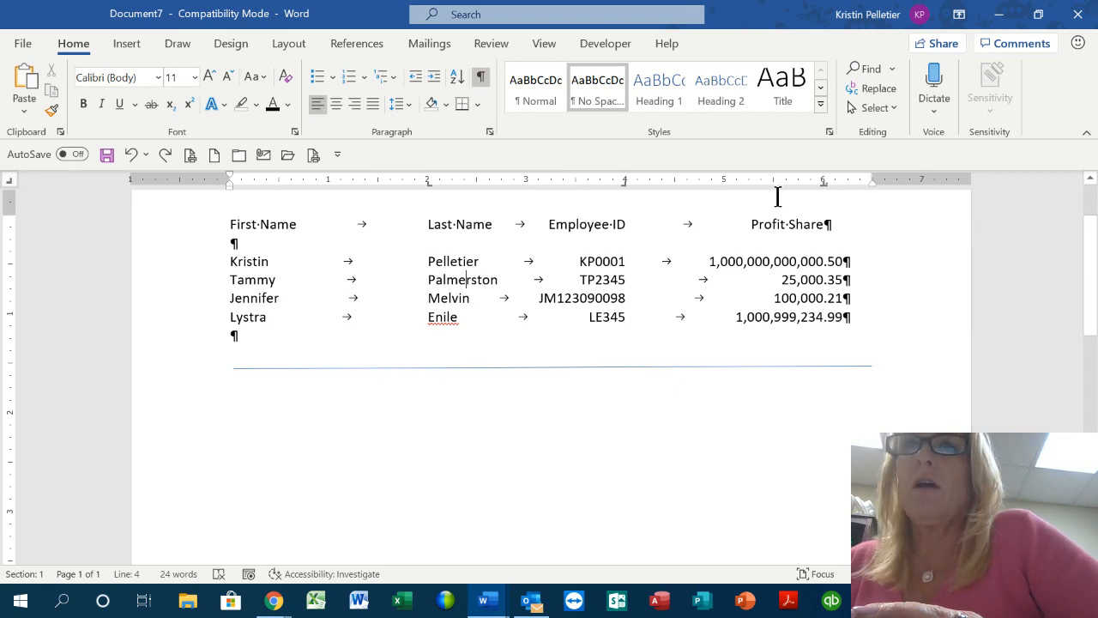
Add the blank paragraphs below the line again and delete the stray typed letters
double_click(236, 443)
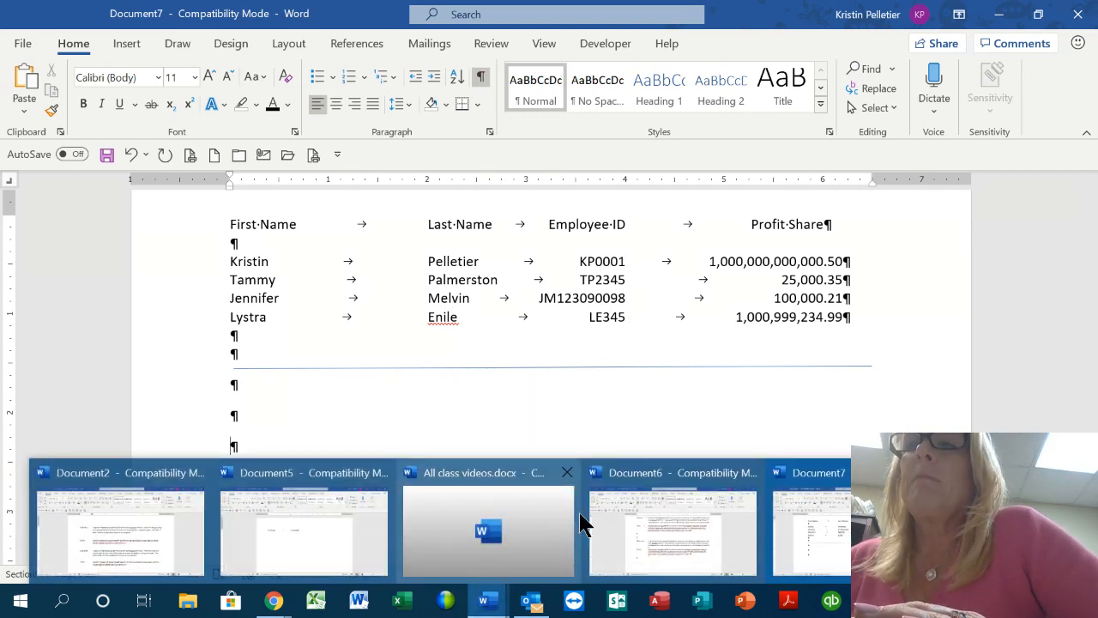
scroll(743, 370, "down", 1)
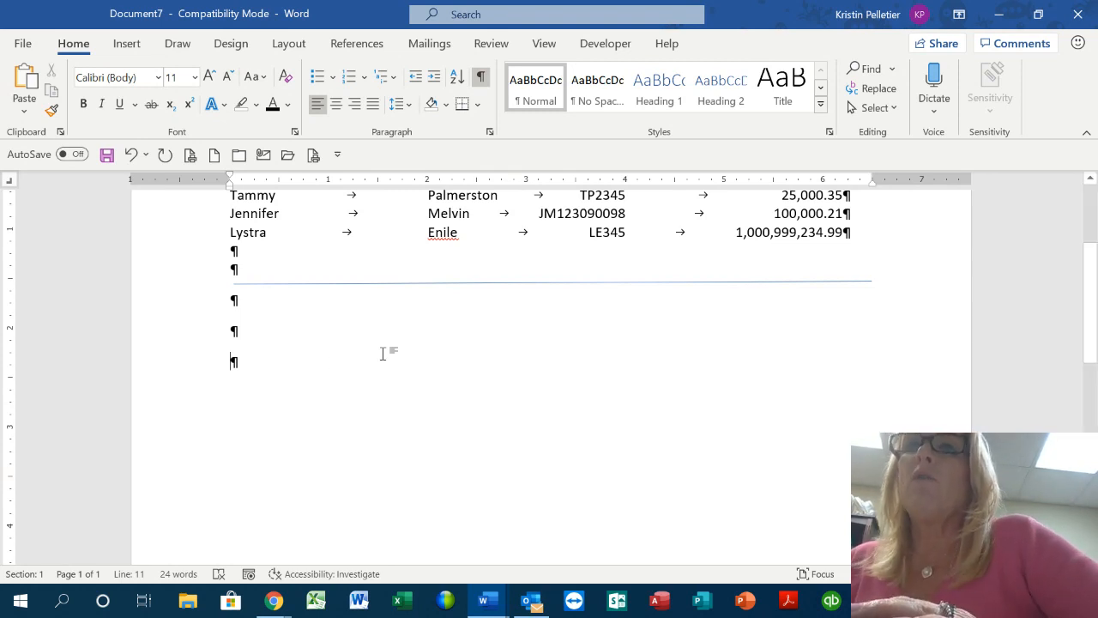
type("envenvev")
key("BackSpace")
key("BackSpace")
key("BackSpace")
key("BackSpace")
key("BackSpace")
key("BackSpace")
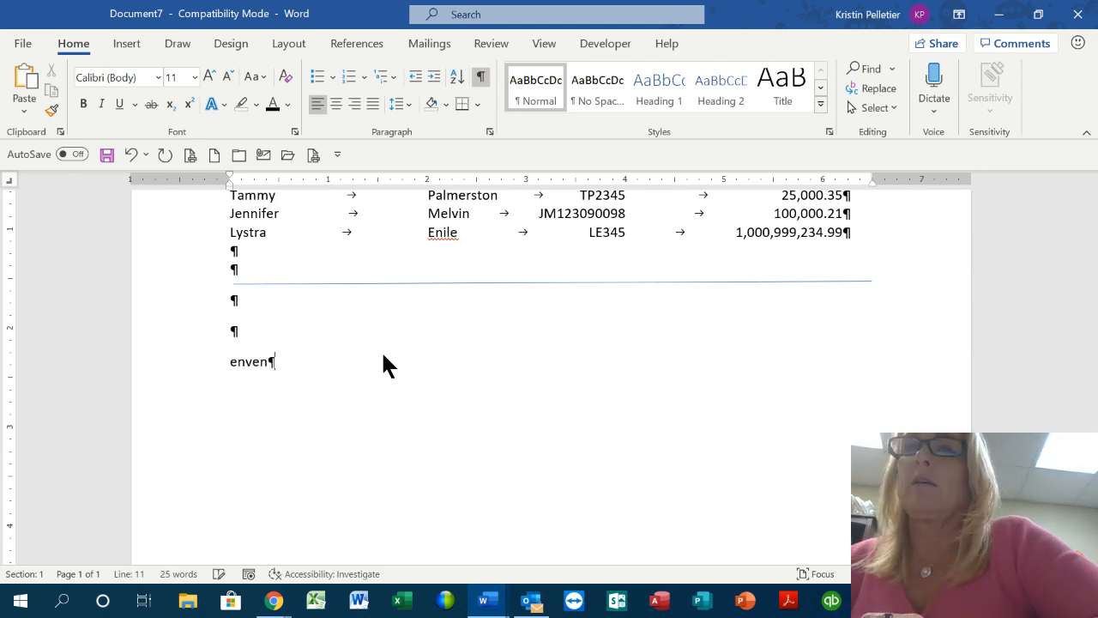
key("BackSpace")
key("BackSpace")
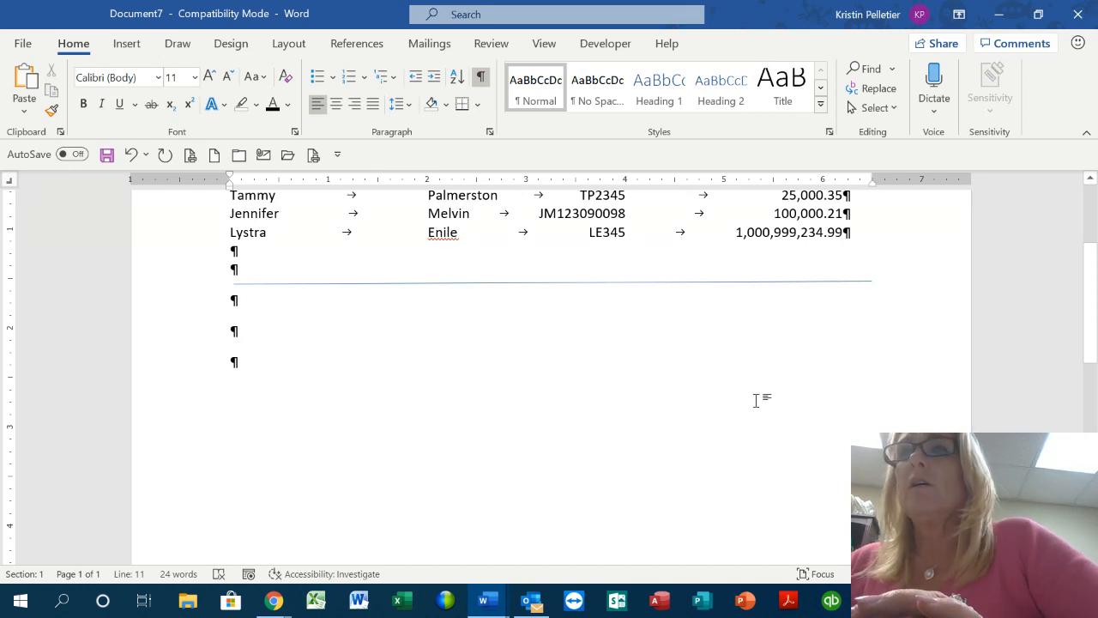
scroll(630, 383, "up", 3)
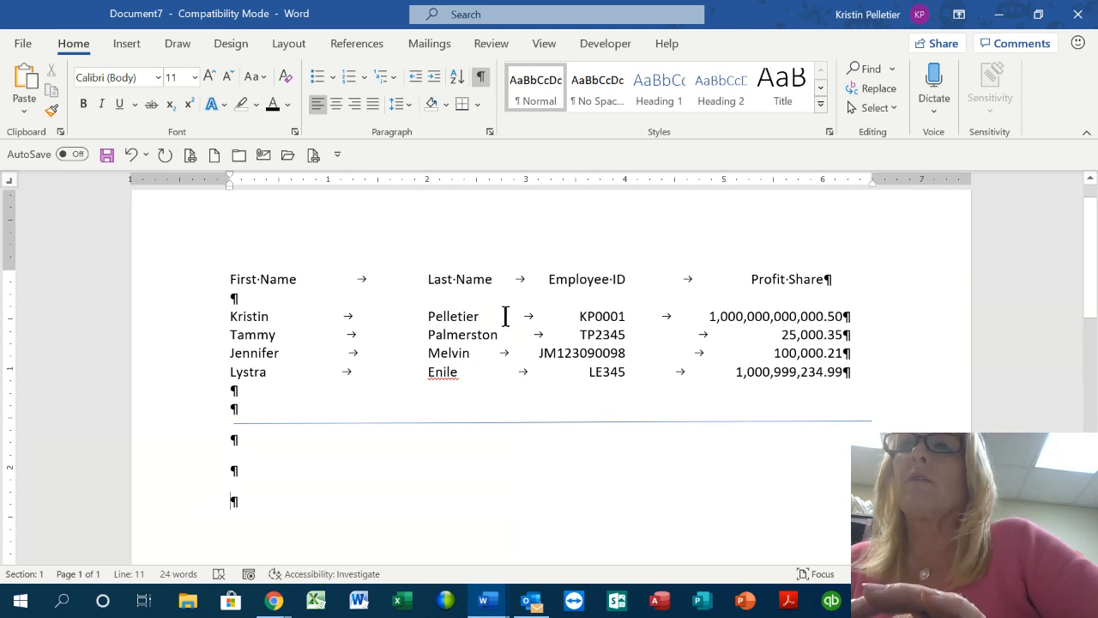
Move the Last Name tab stop from 2 to about 1.5 inches for the header and data rows
left_click(466, 332)
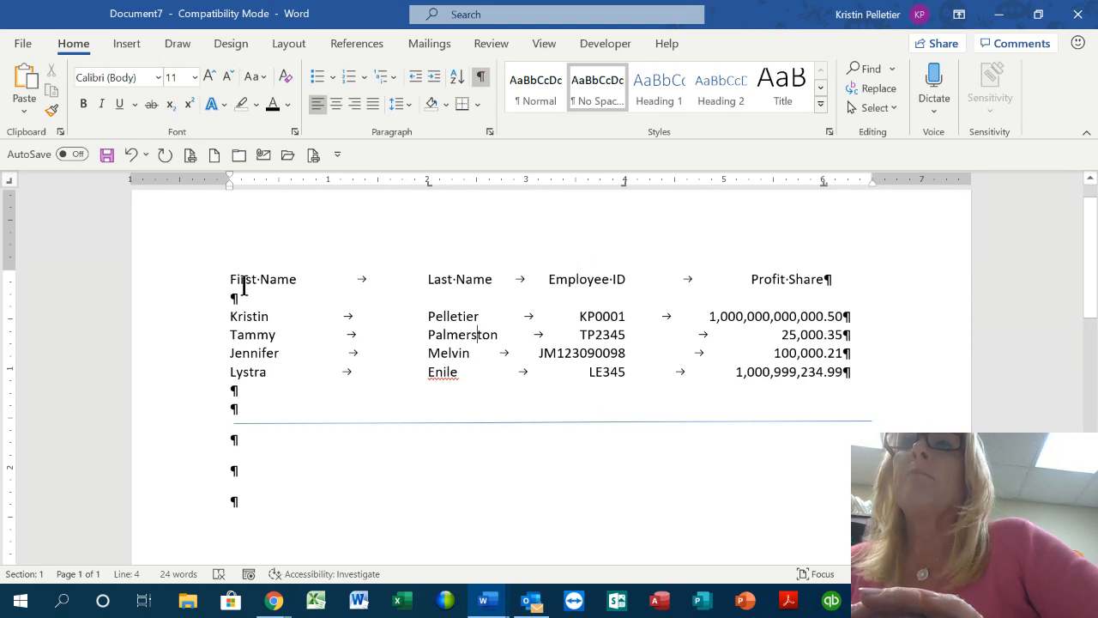
left_click(160, 283)
left_click_drag(158, 302, 157, 379)
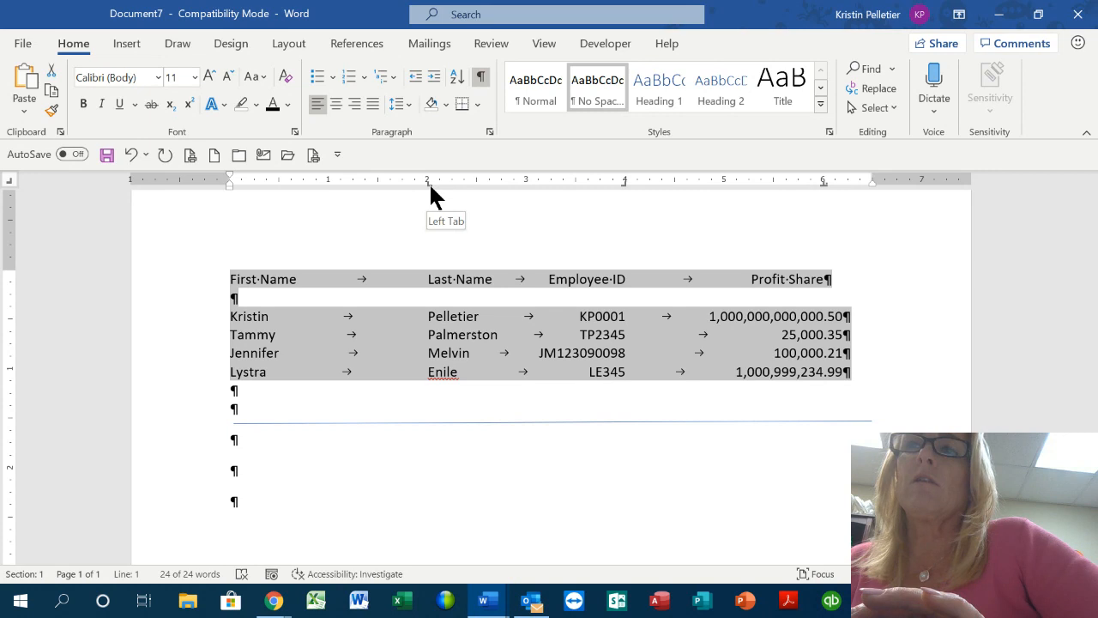
left_click_drag(431, 187, 418, 187)
left_click_drag(397, 184, 378, 185)
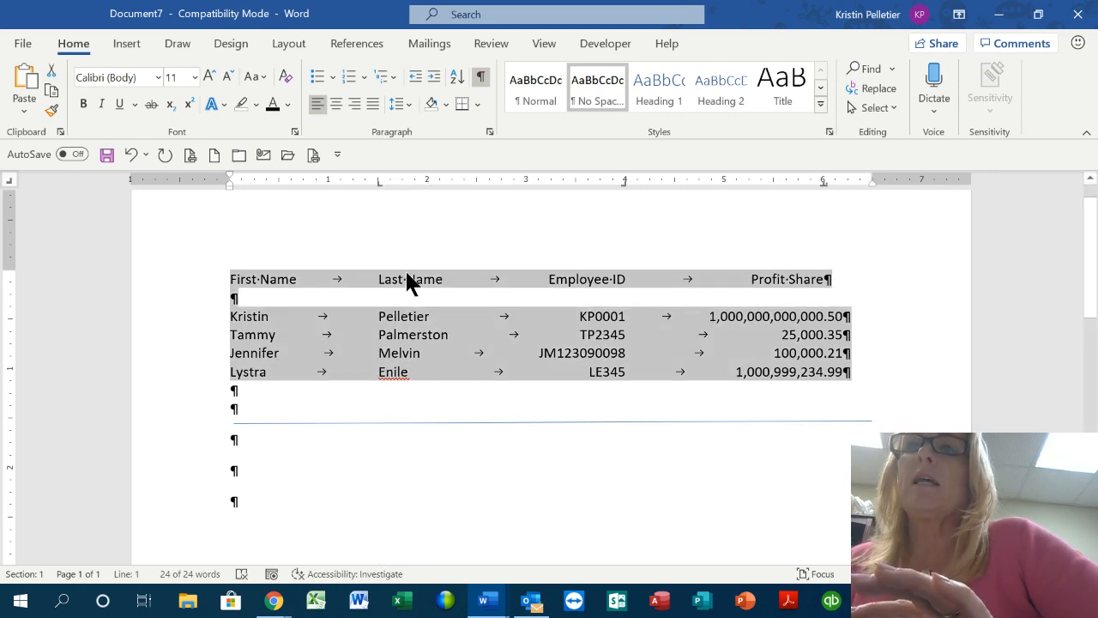
left_click(387, 324)
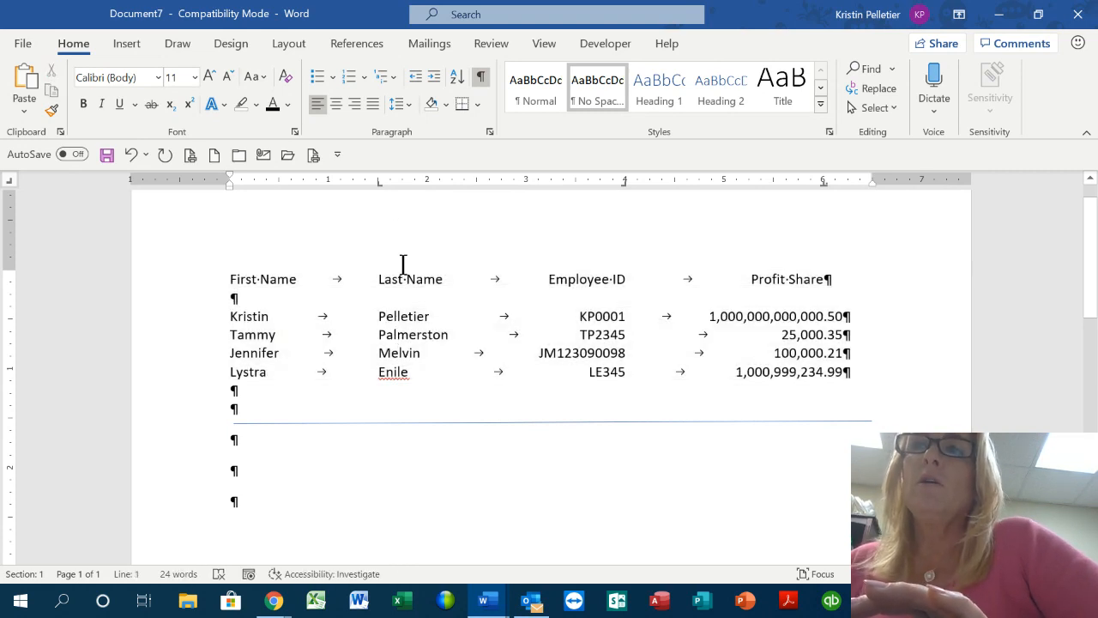
mouse_move(378, 182)
left_mouse_down()
mouse_move(426, 184)
mouse_move(356, 183)
mouse_move(409, 183)
mouse_move(377, 181)
left_mouse_up()
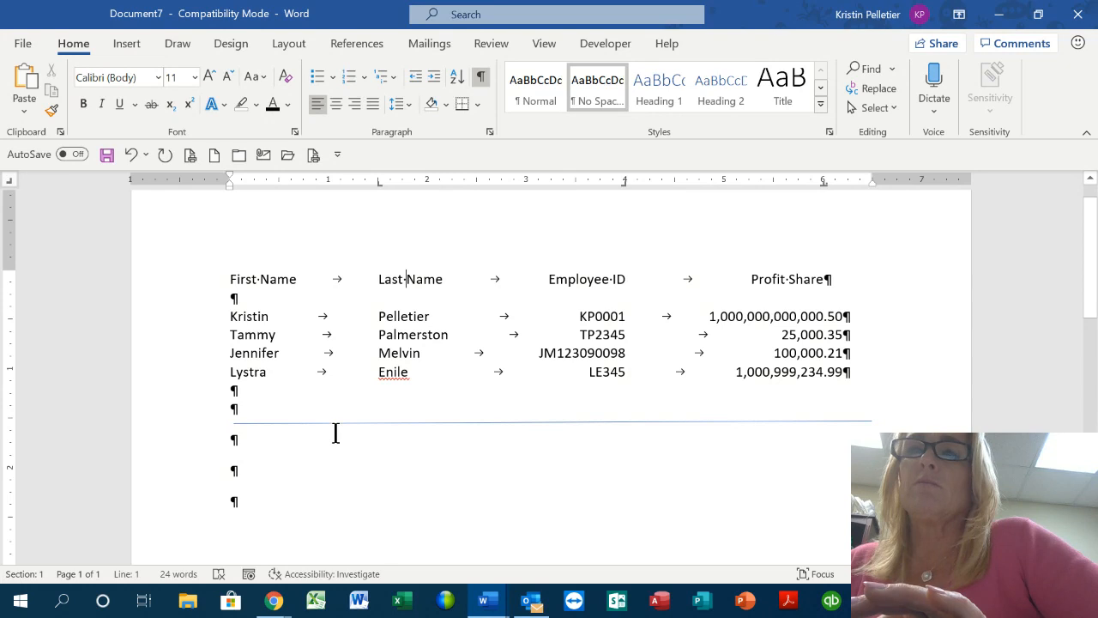
scroll(335, 432, "down", 3)
left_click(234, 374)
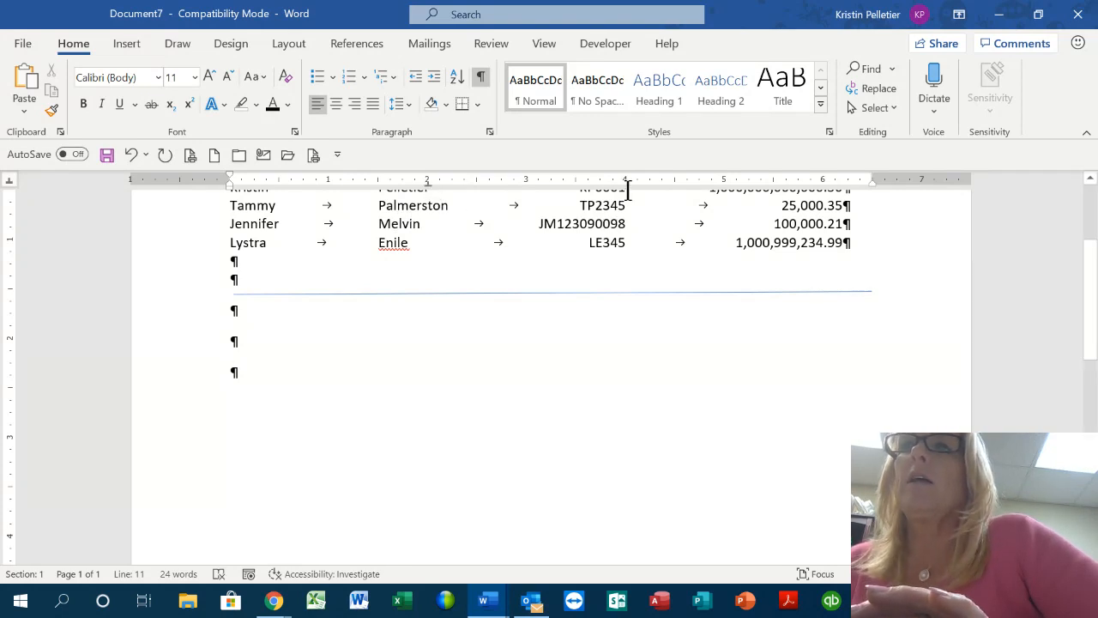
Set a tab at 4 inches and type the menu headings Choice #1 and Choice #2
left_click(624, 183)
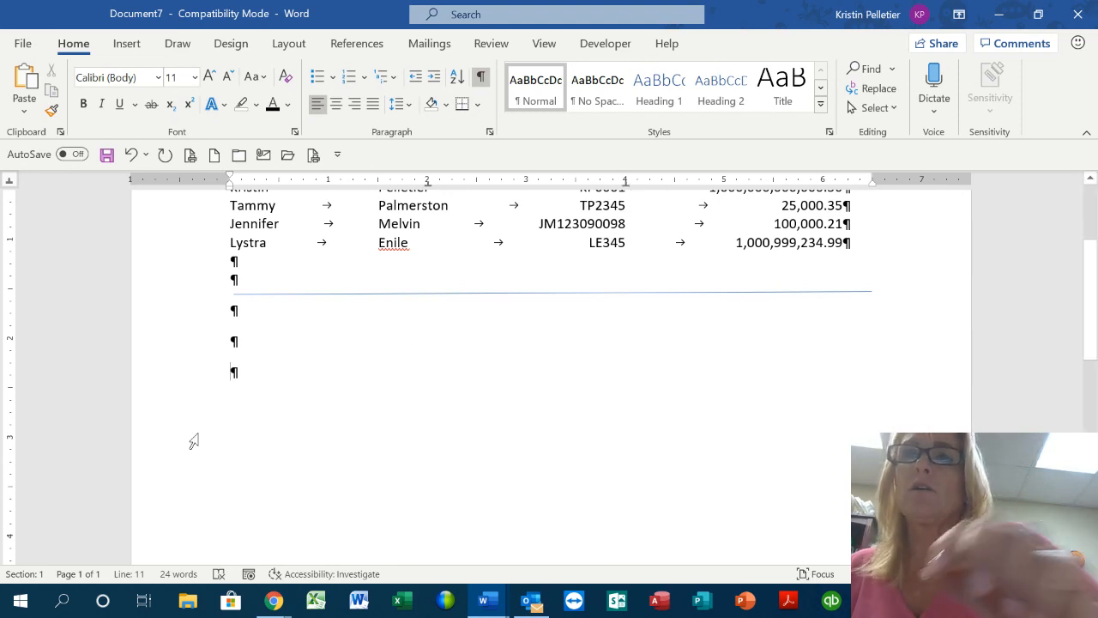
key("Tab")
type("C")
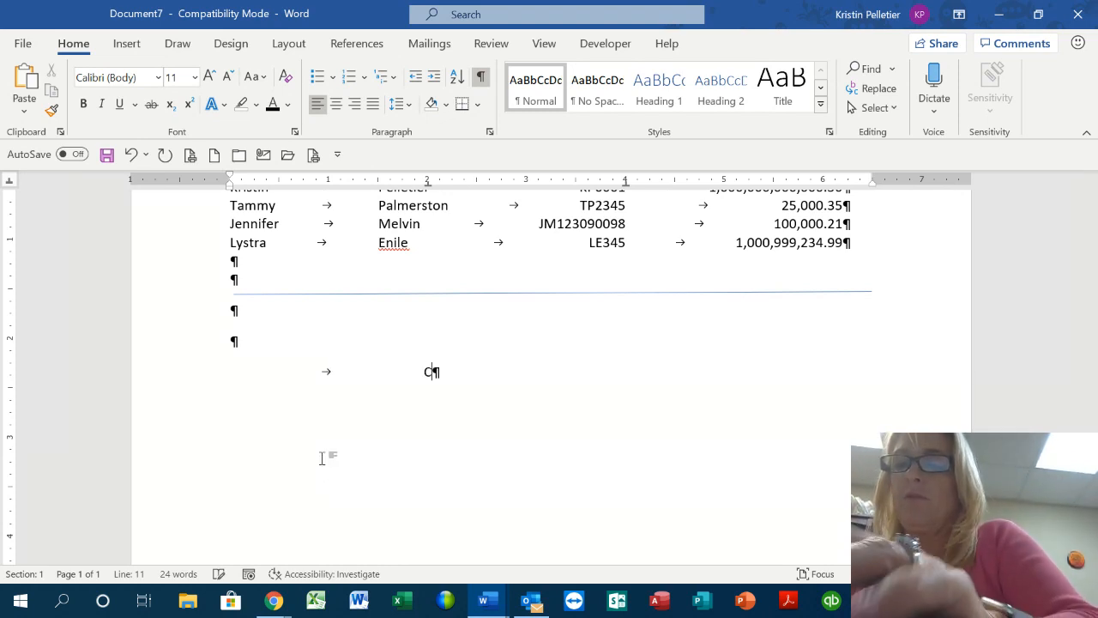
type("hoice #1")
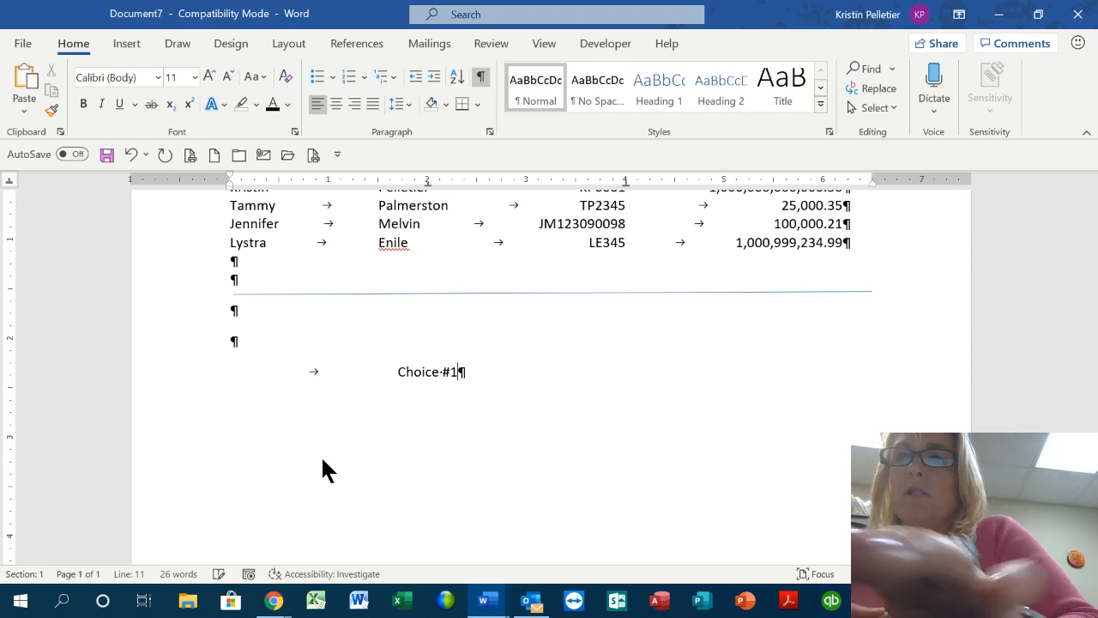
key("Tab")
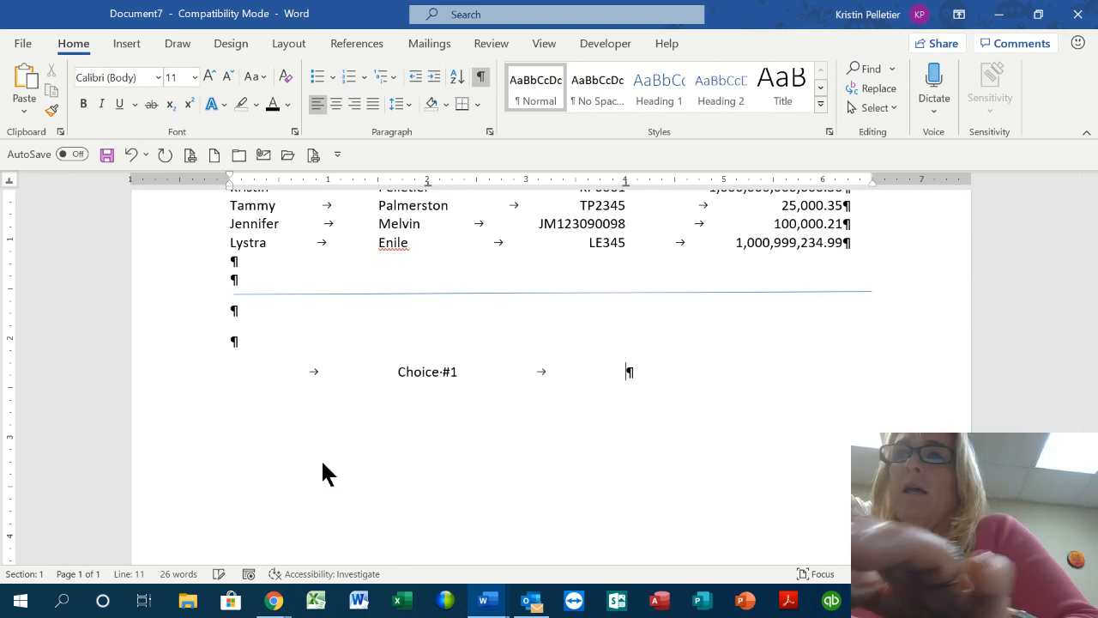
type("Choice #")
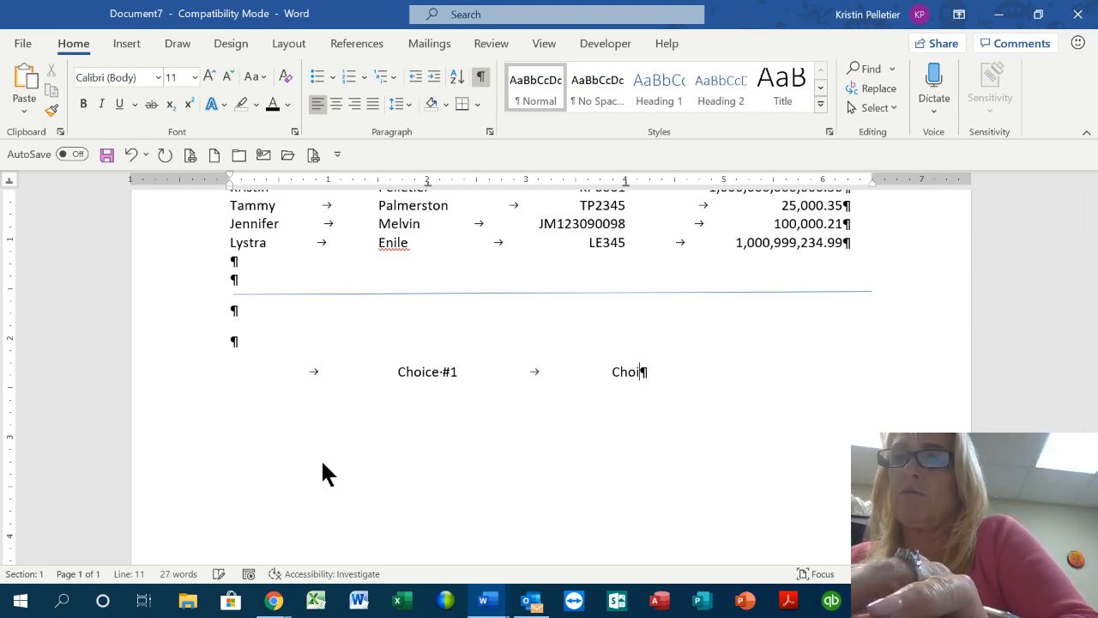
type("2")
Add the first menu row: Scallops in Bacon and Cheezewhiz & crackers
key("Return")
key("Tab")
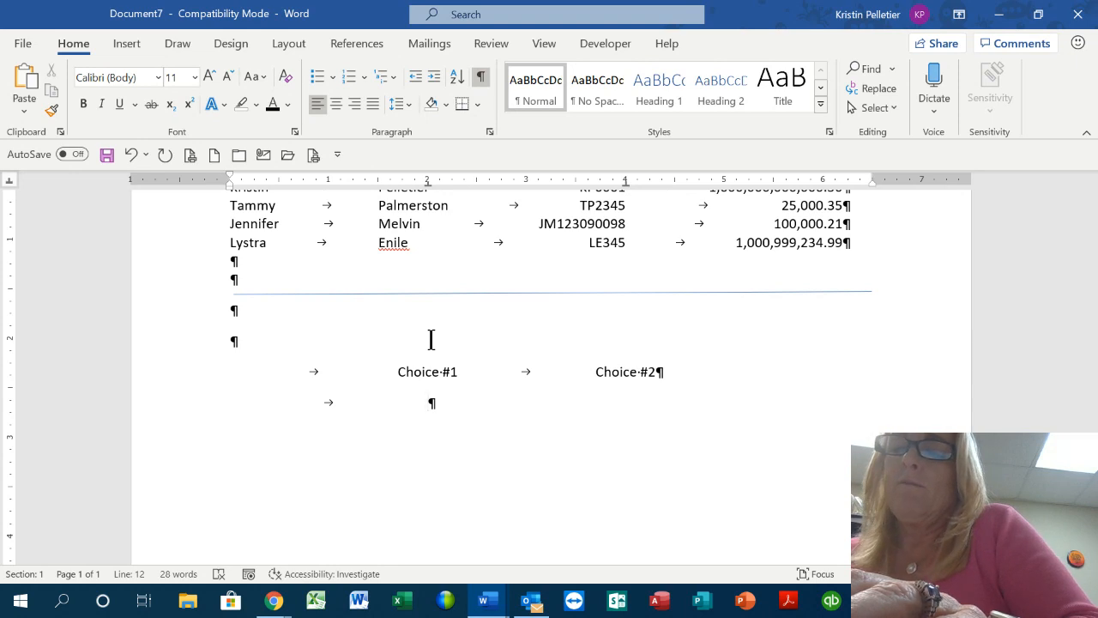
type("Scallo")
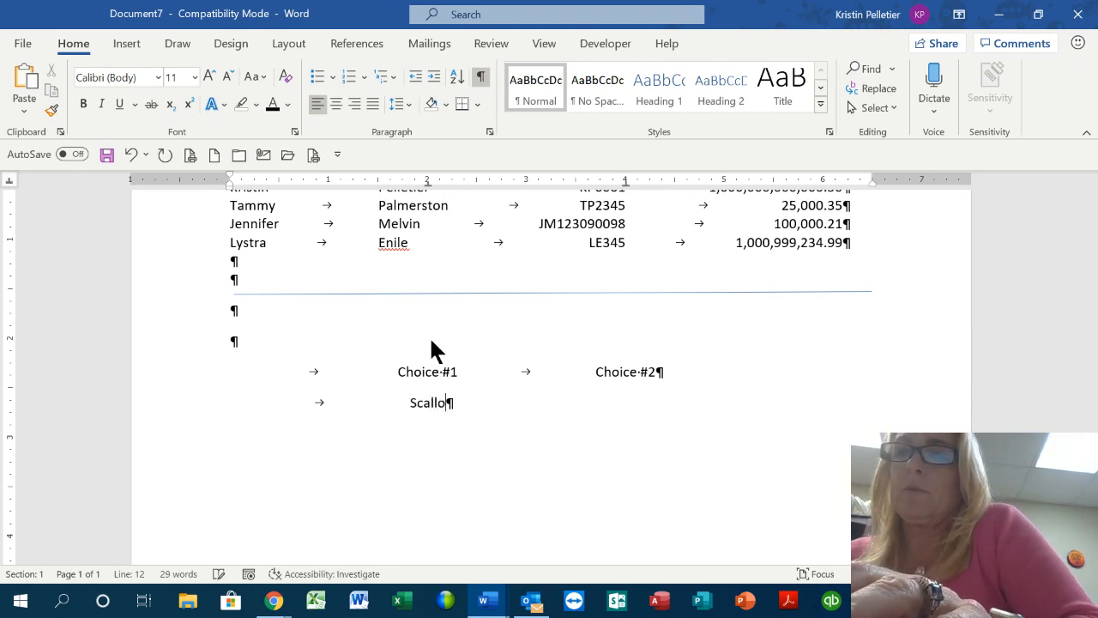
type("ps in ")
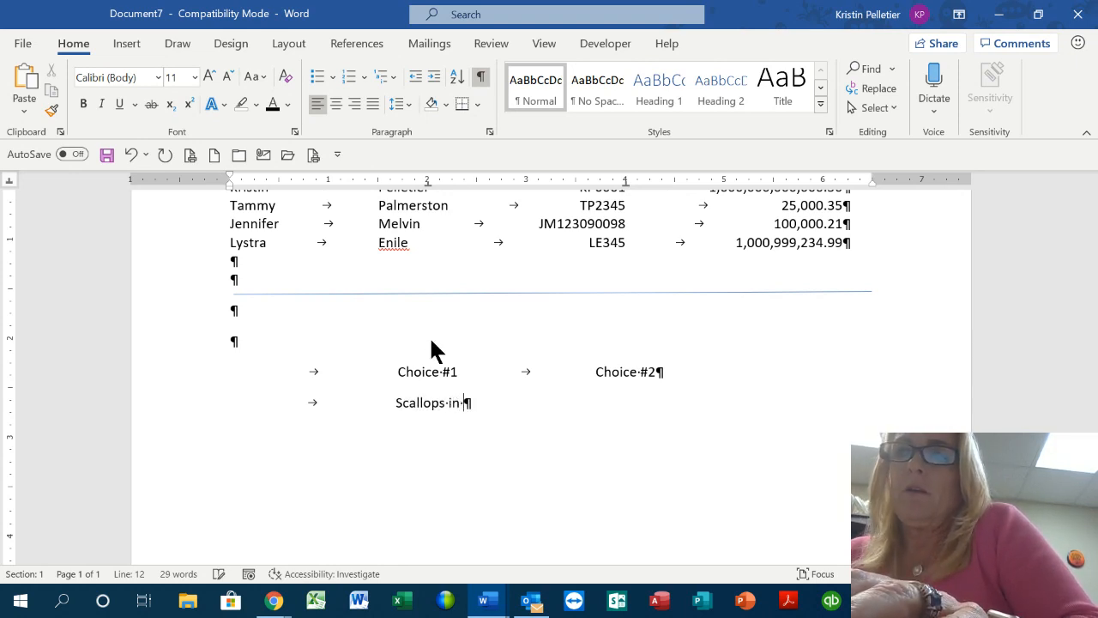
type("Bacon")
key("Tab")
type("Che")
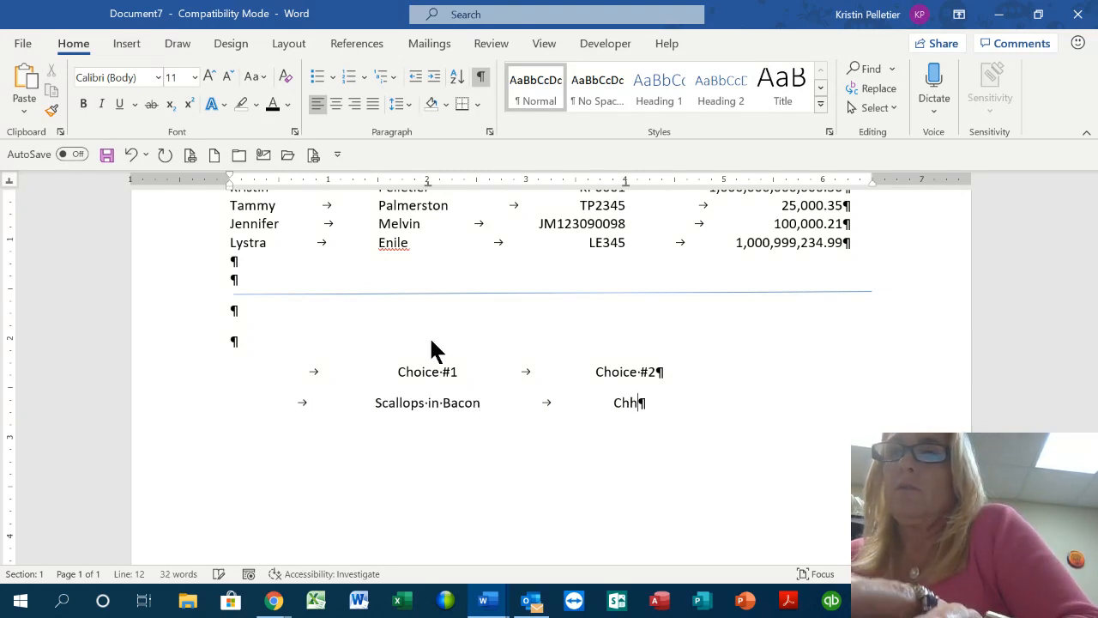
type("ezewiz")
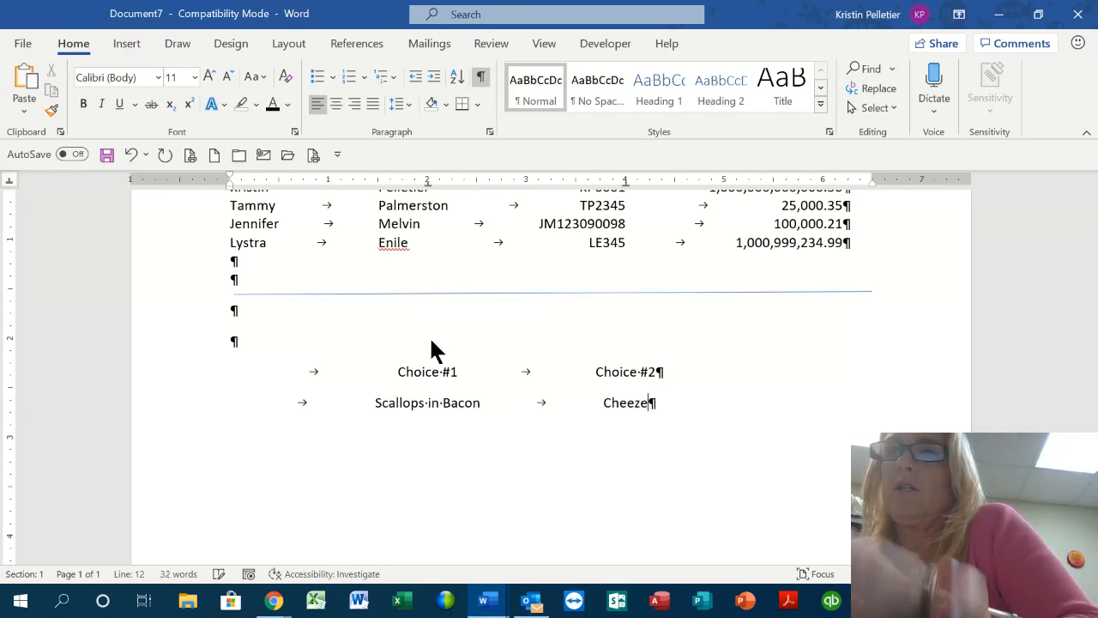
key("BackSpace")
key("BackSpace")
type("hiz")
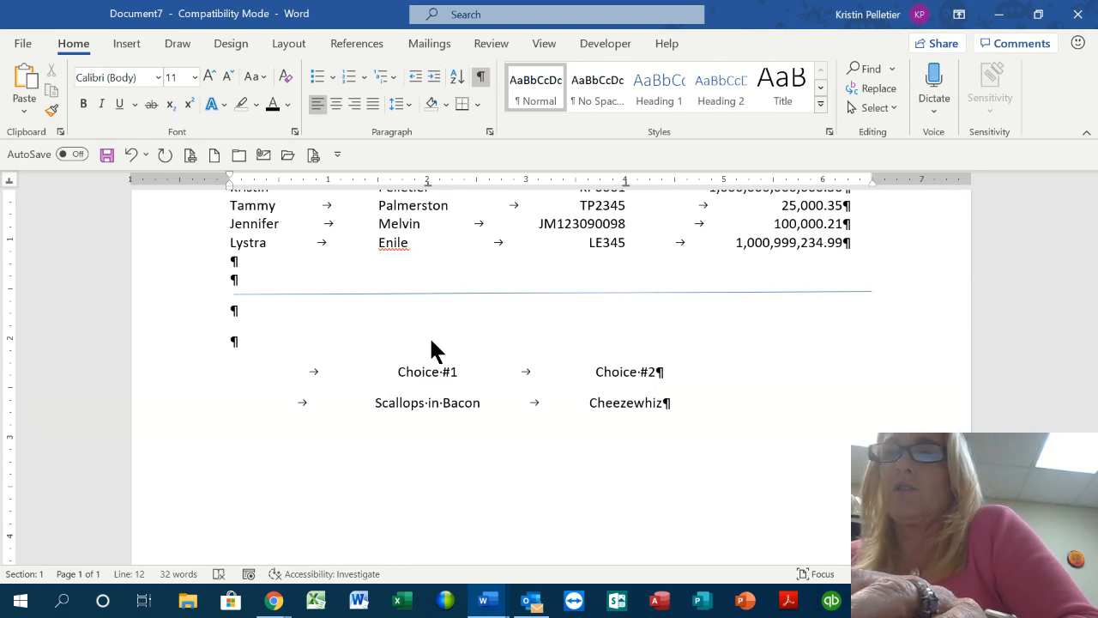
type(" & cracker")
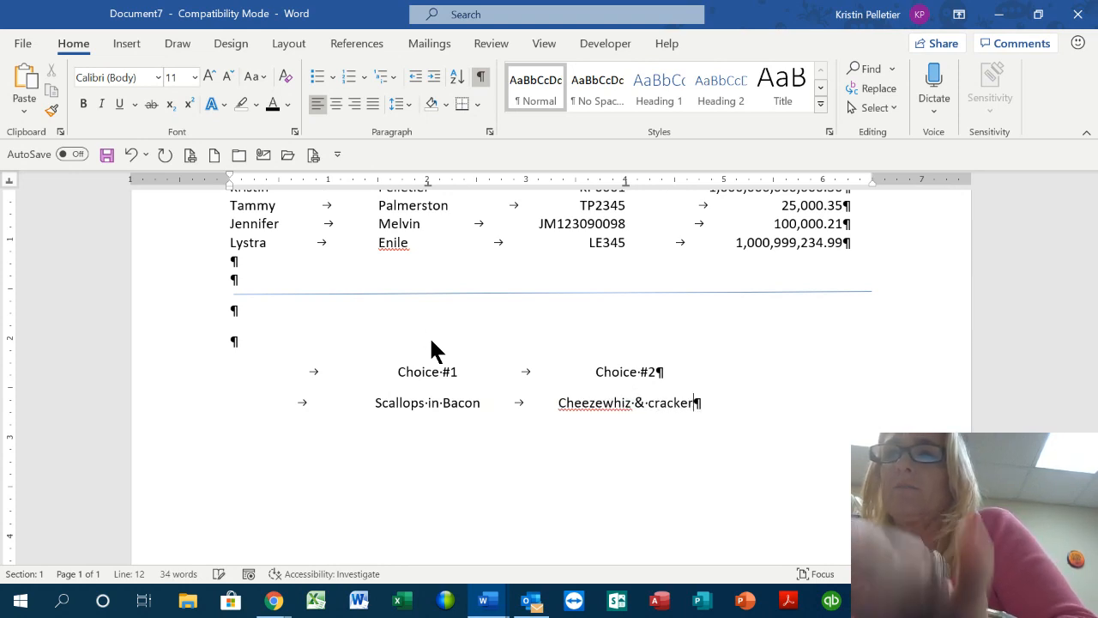
type("s")
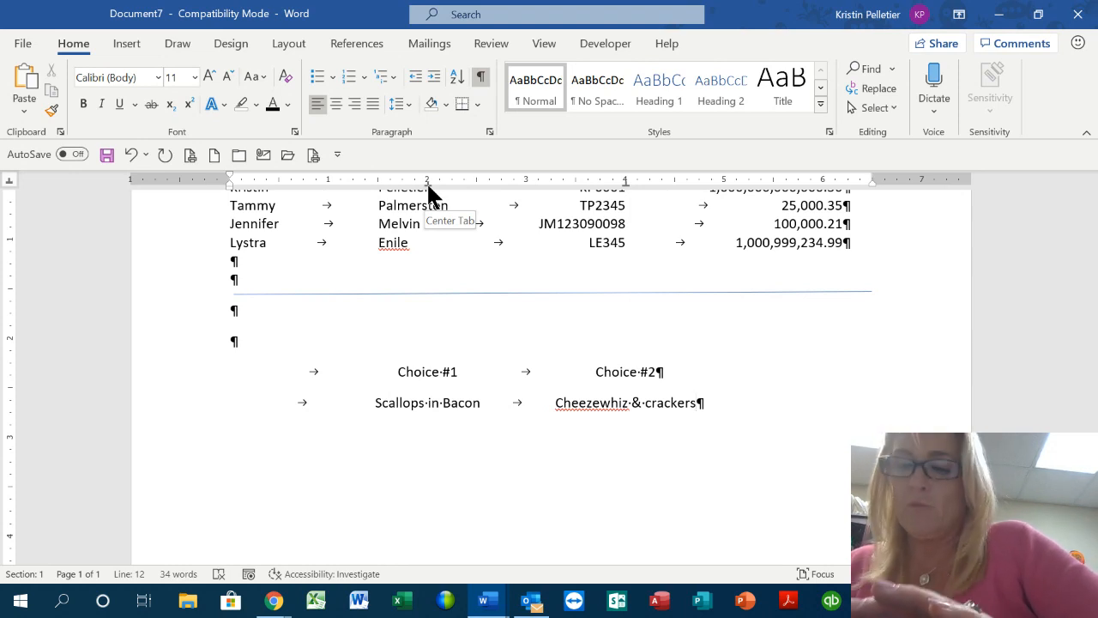
left_click_drag(427, 181, 426, 181)
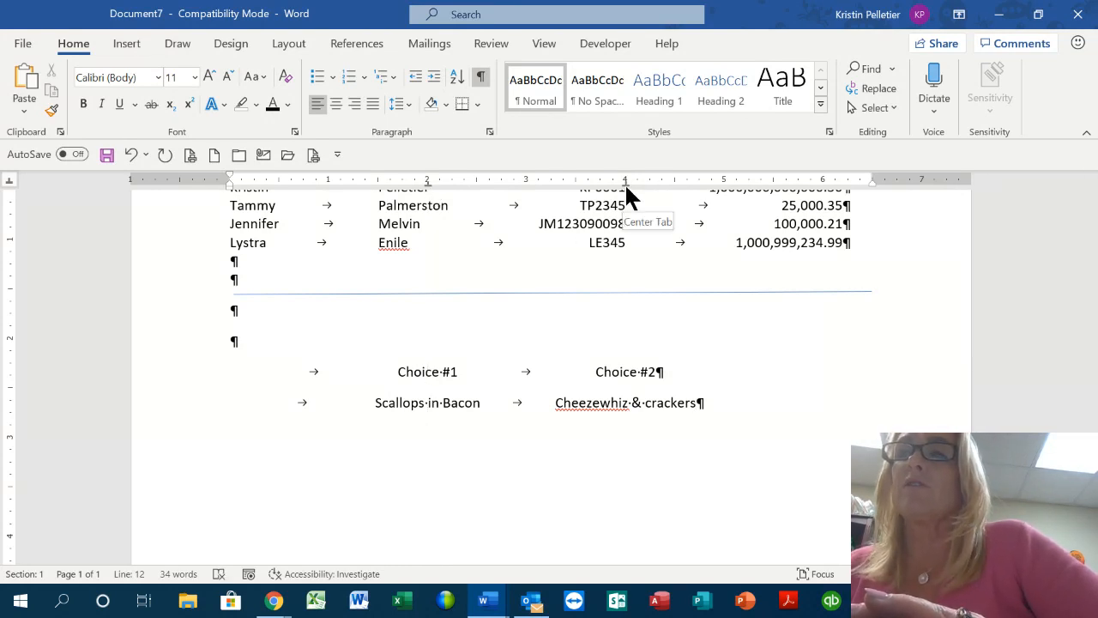
left_click_drag(624, 182, 624, 183)
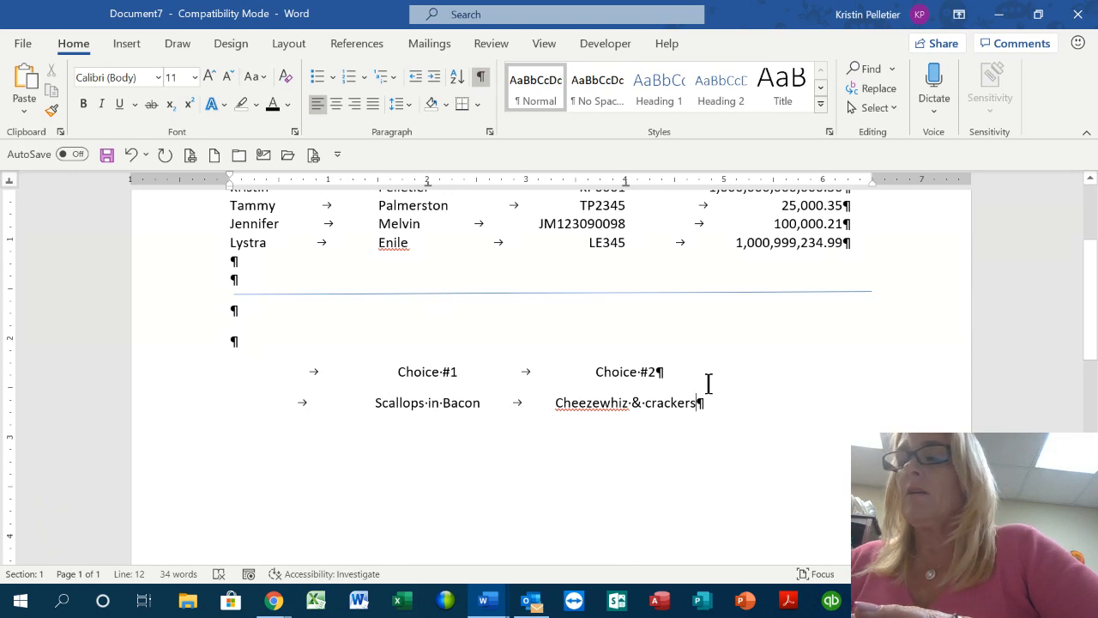
Add the menu rows Beef Wellington / PB & J and Baked Alaska / Lime Jello
key("Return")
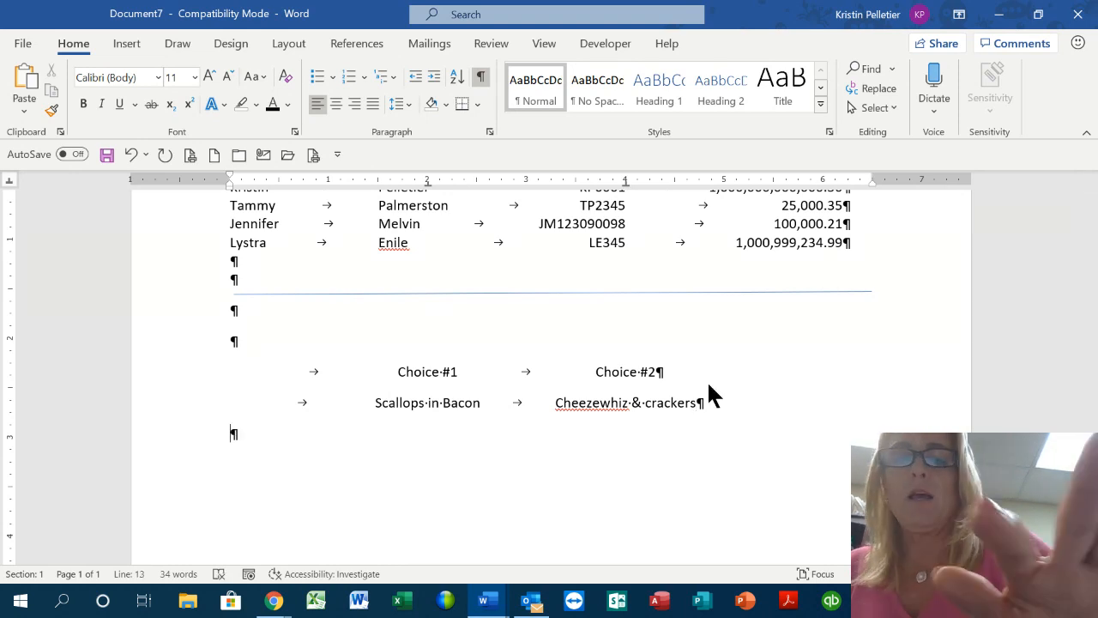
key("Tab")
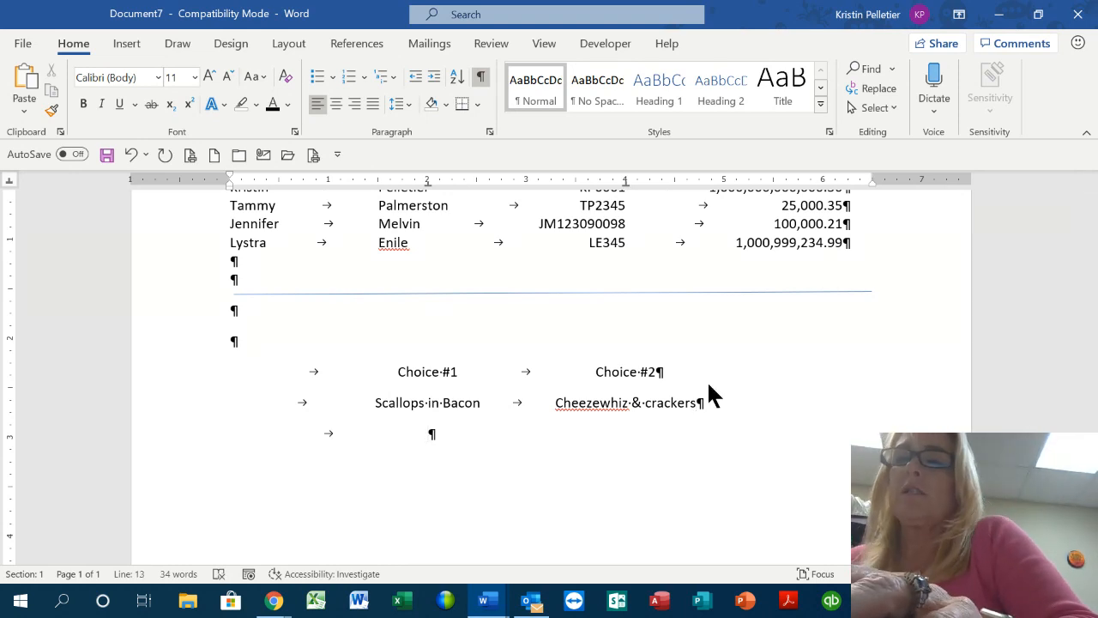
type("Beef Wellington")
key("Tab")
type("PB & J")
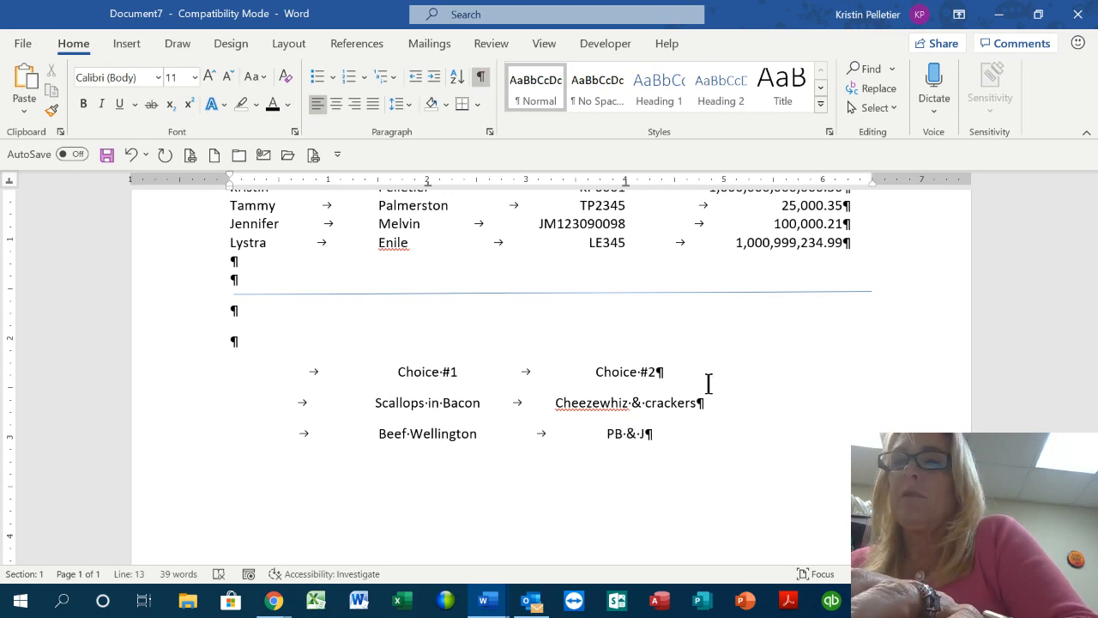
key("Return")
key("Tab")
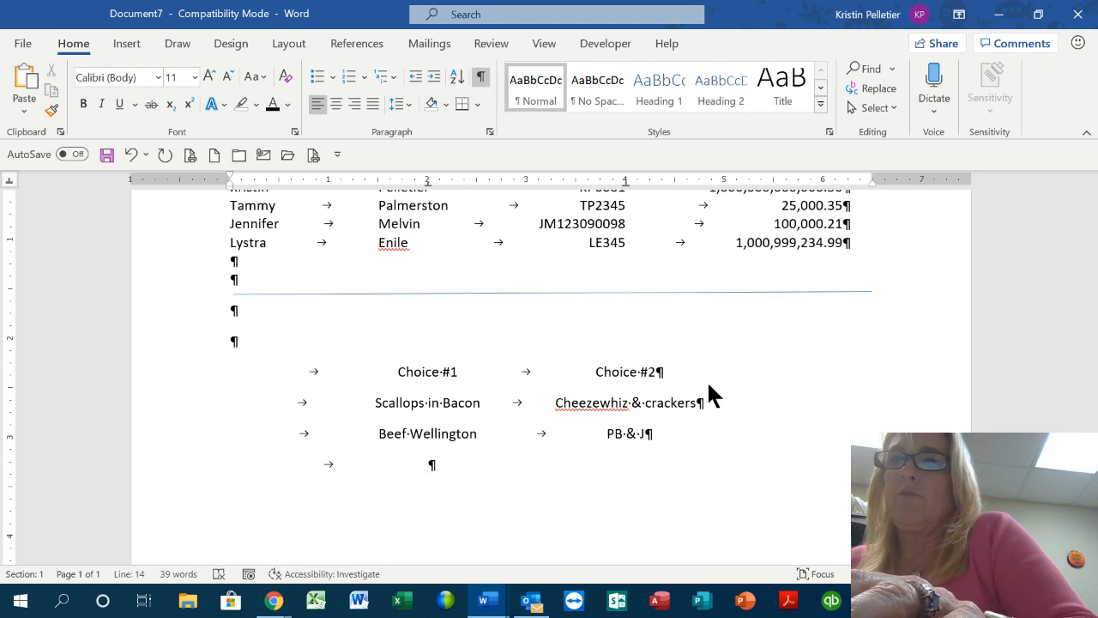
type("Baked ")
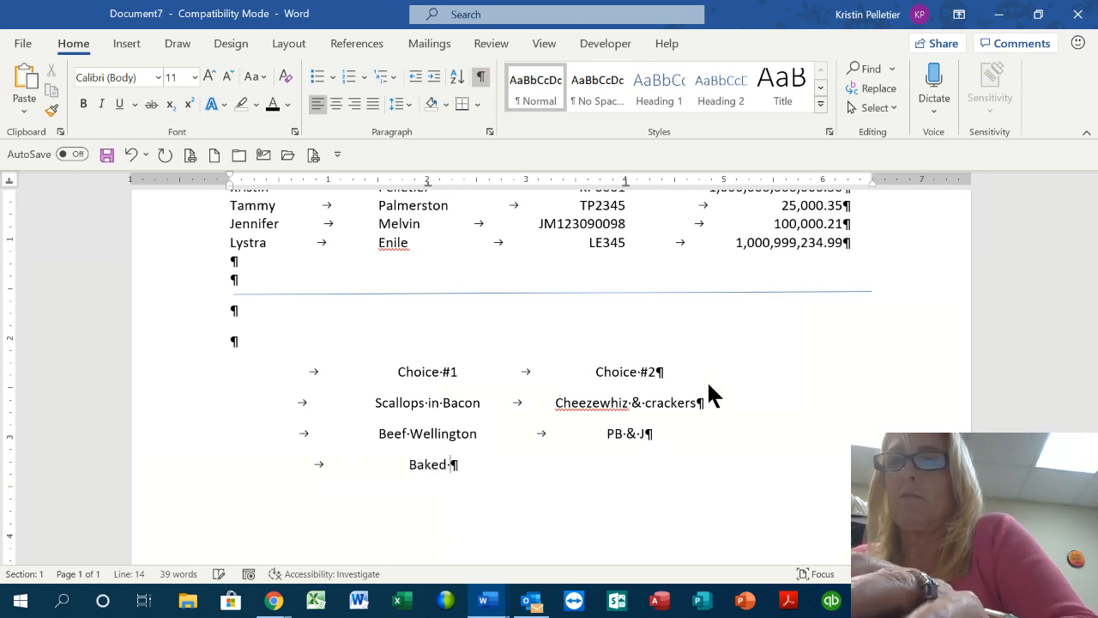
type("Alaska")
key("Tab")
type("Li")
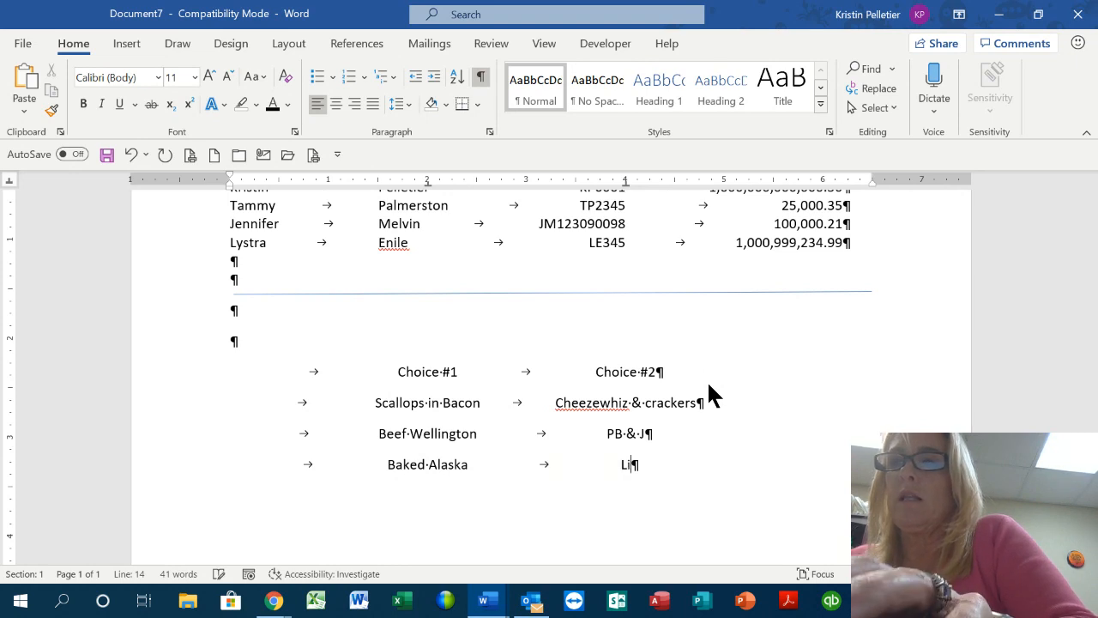
type("me Jello")
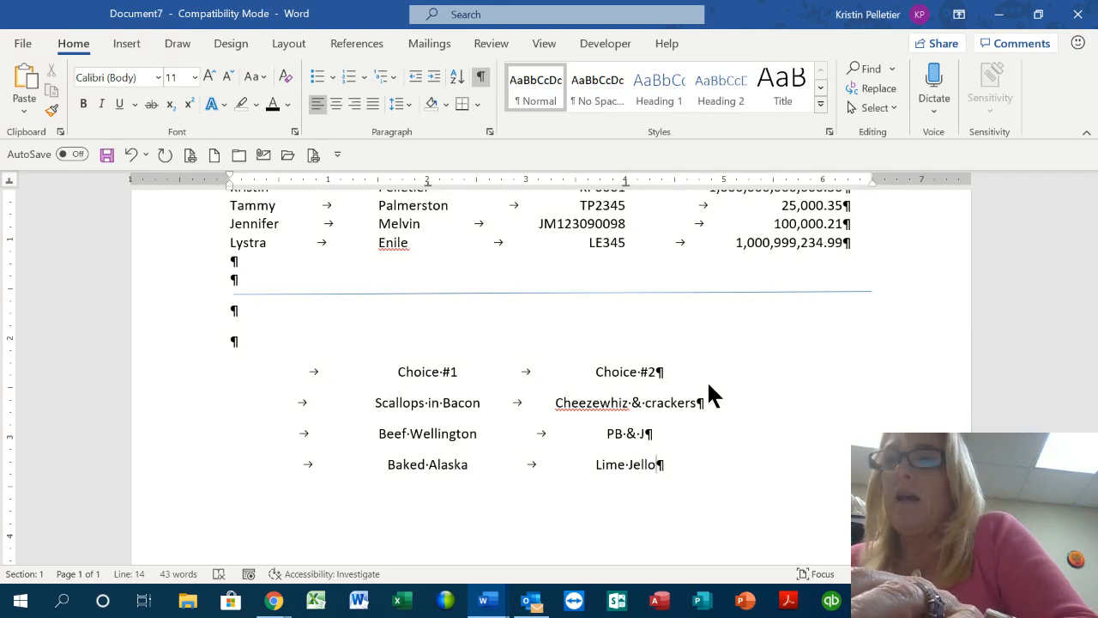
Add the last menu row: Champagne & Strawberries / Kool Aid
key("Return")
key("Tab")
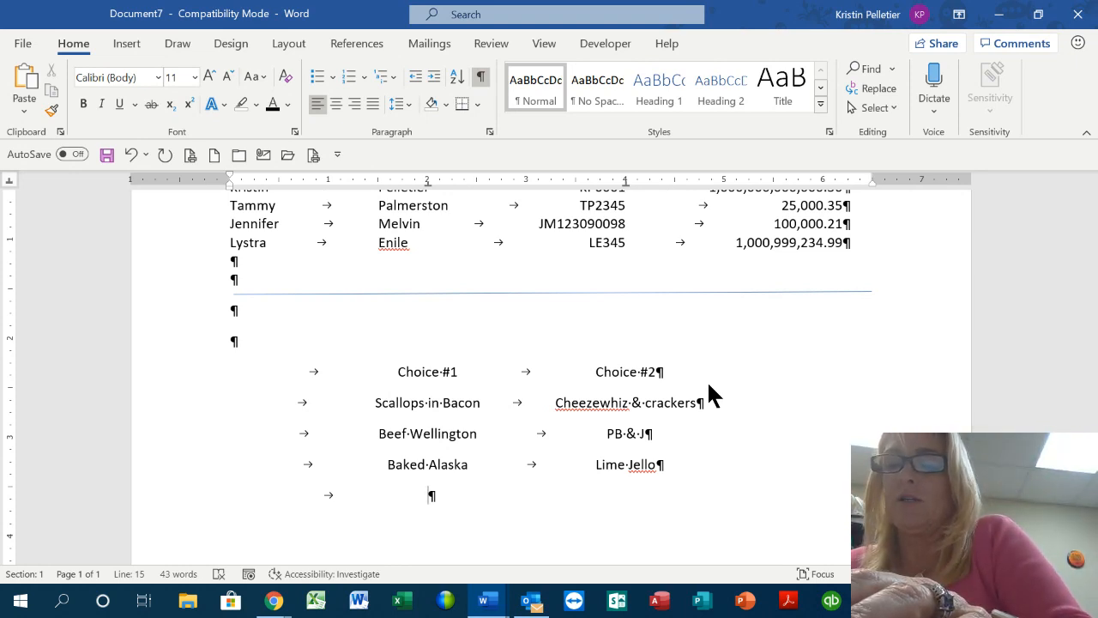
type("Cham")
type("pa")
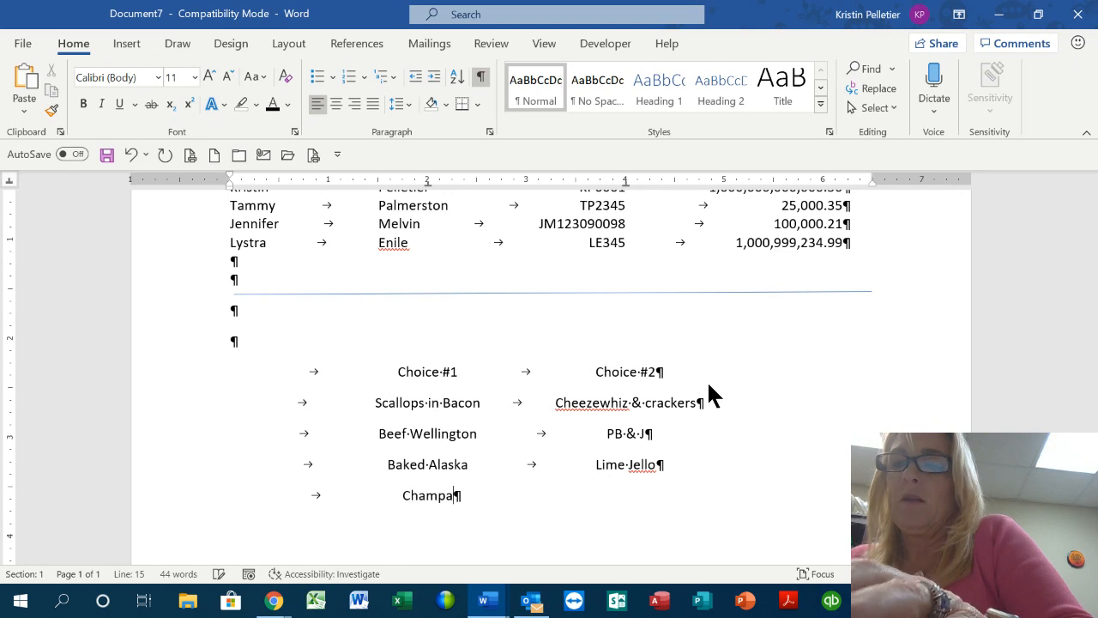
type("gne & S")
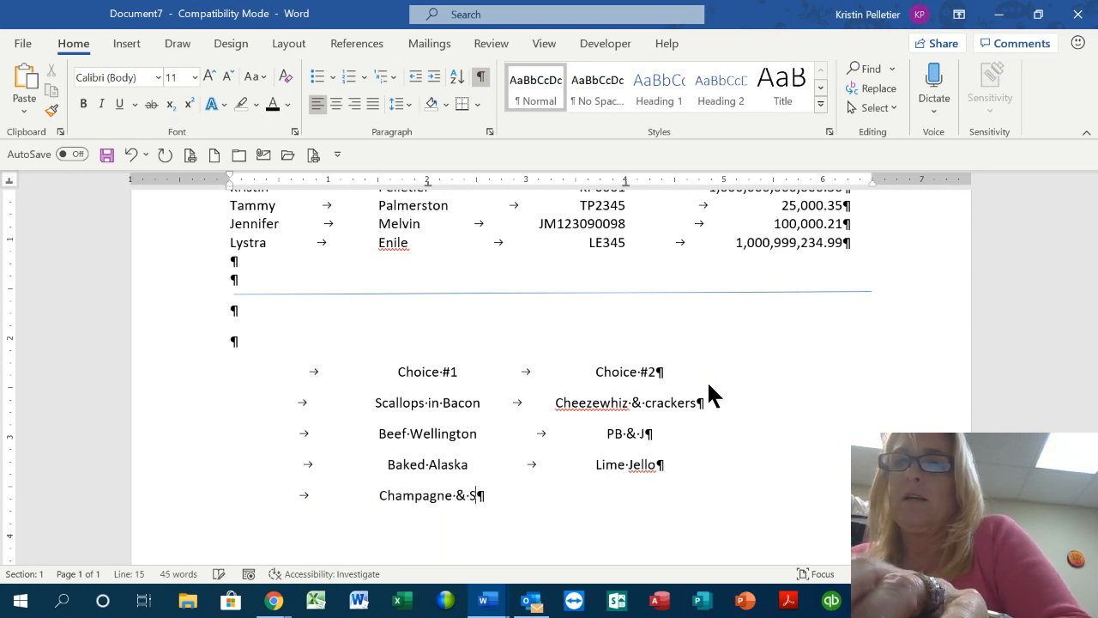
type("trawbe")
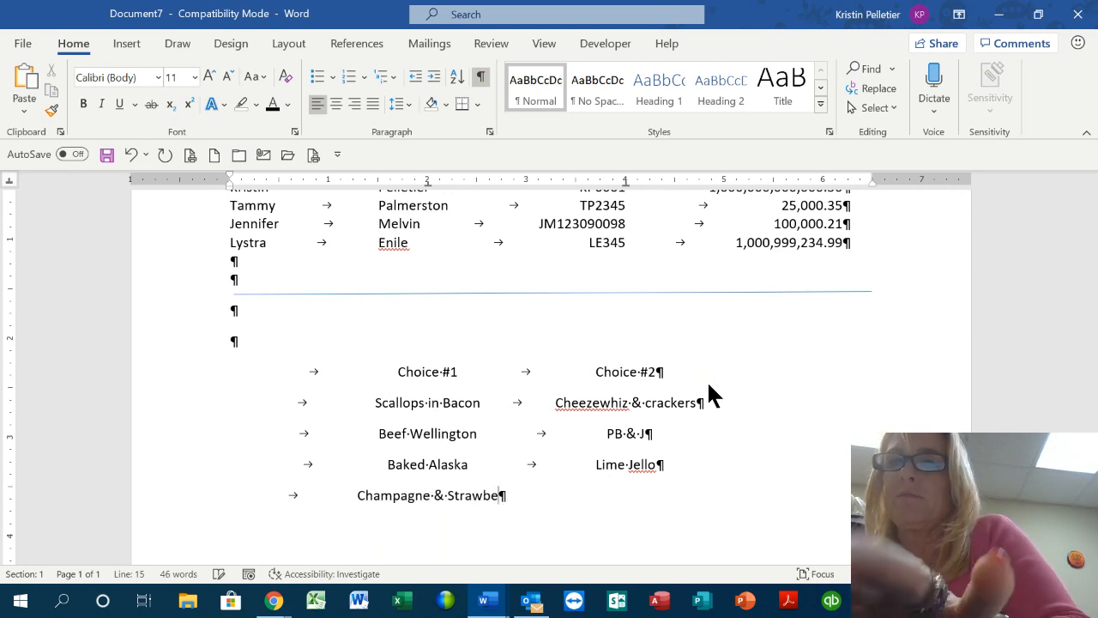
type("rries")
key("Tab")
type("Koola")
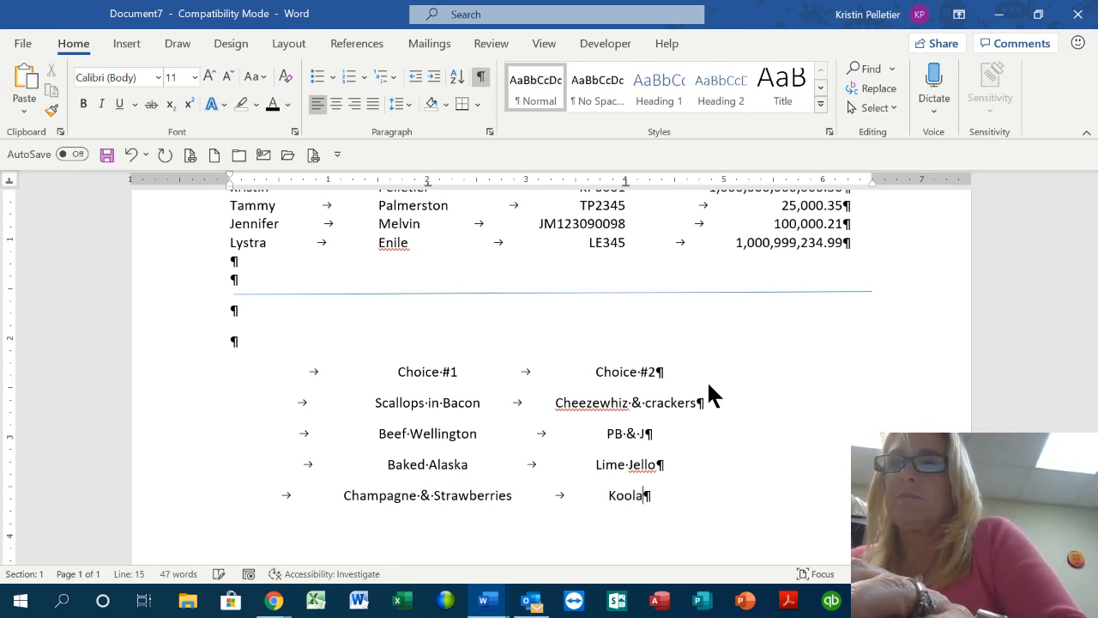
key("BackSpace")
type("Aid")
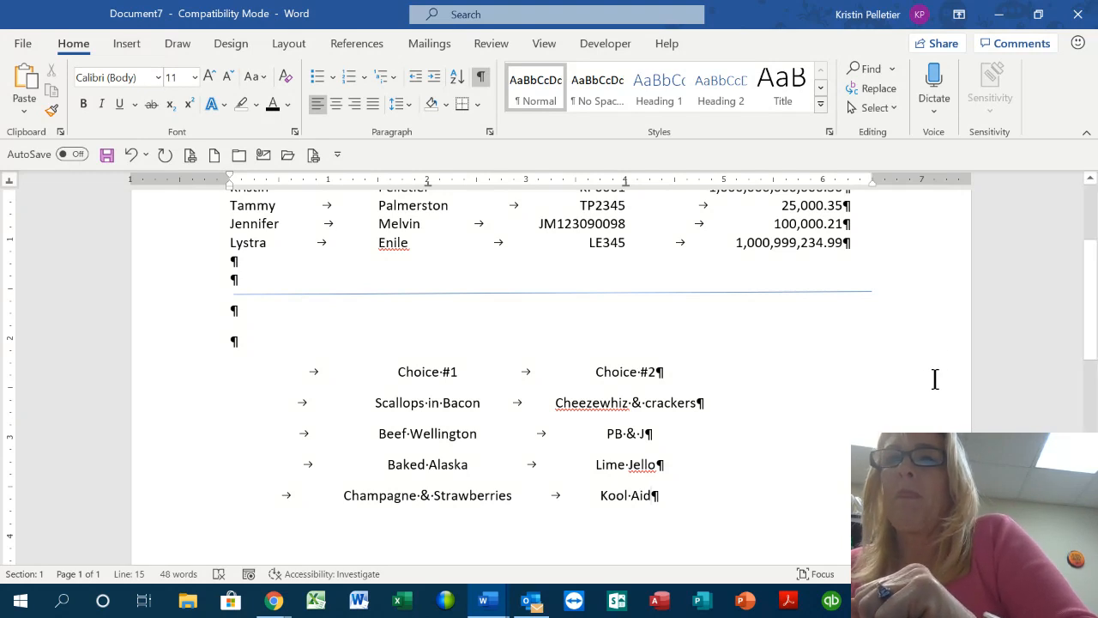
scroll(822, 411, "down", 3)
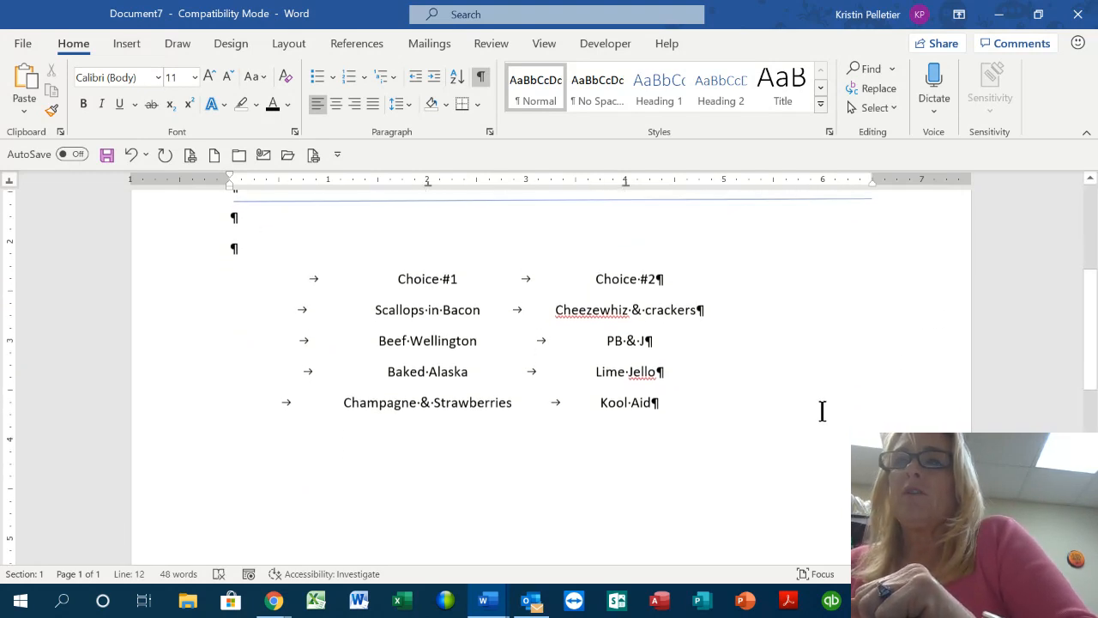
Select all five menu rows, Choice #1 through Kool Aid, after clearing an accidental selection
scroll(822, 411, "down", 1)
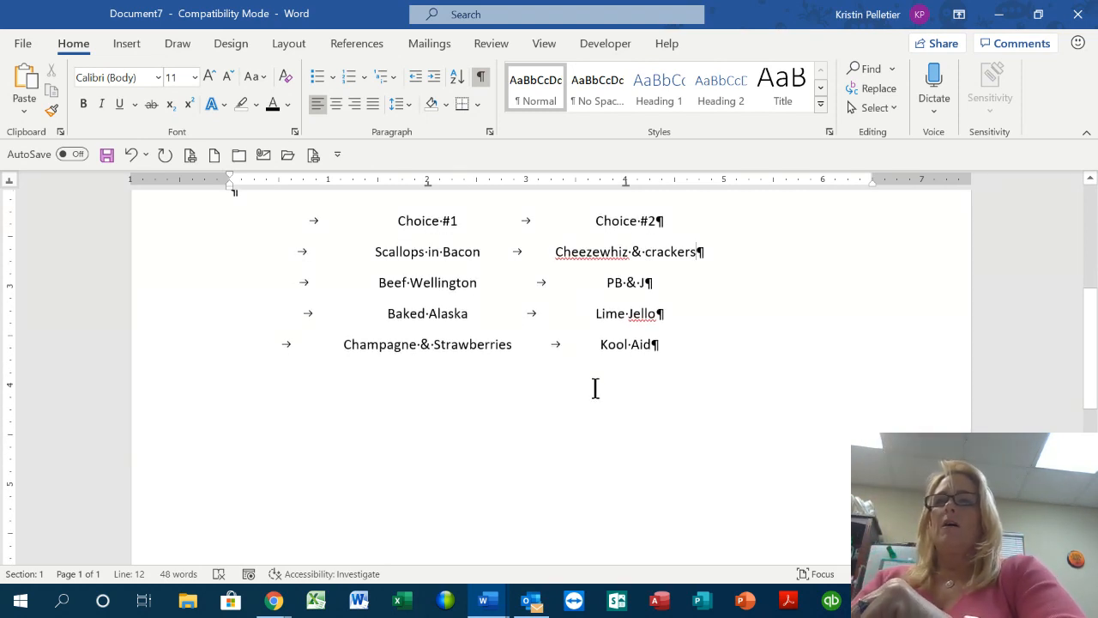
left_click_drag(909, 245, 651, 270)
left_click(683, 415)
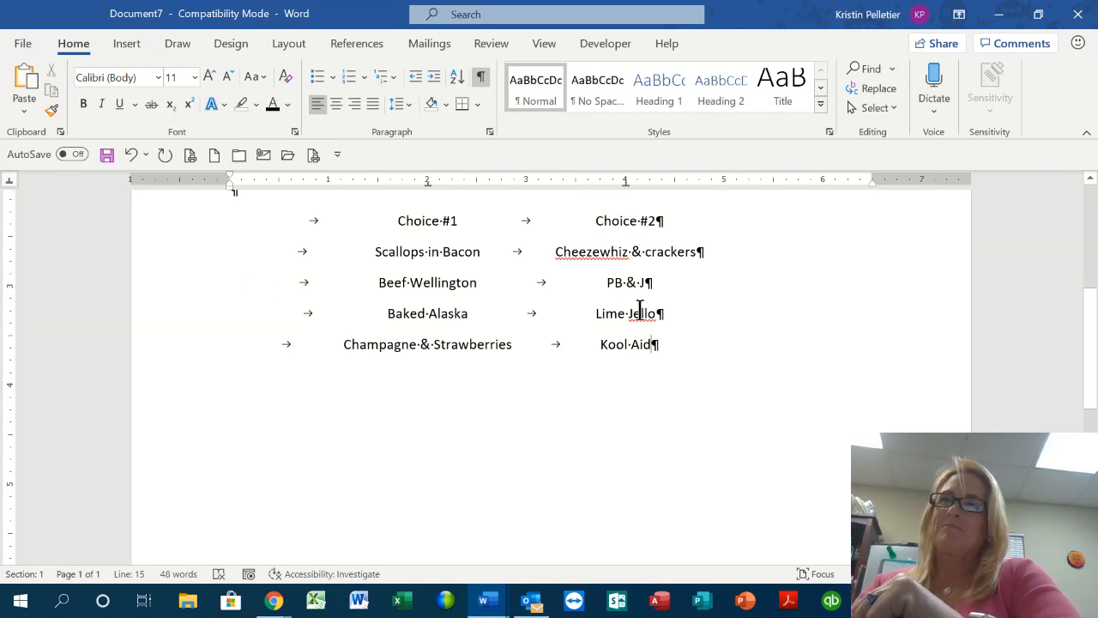
mouse_move(274, 604)
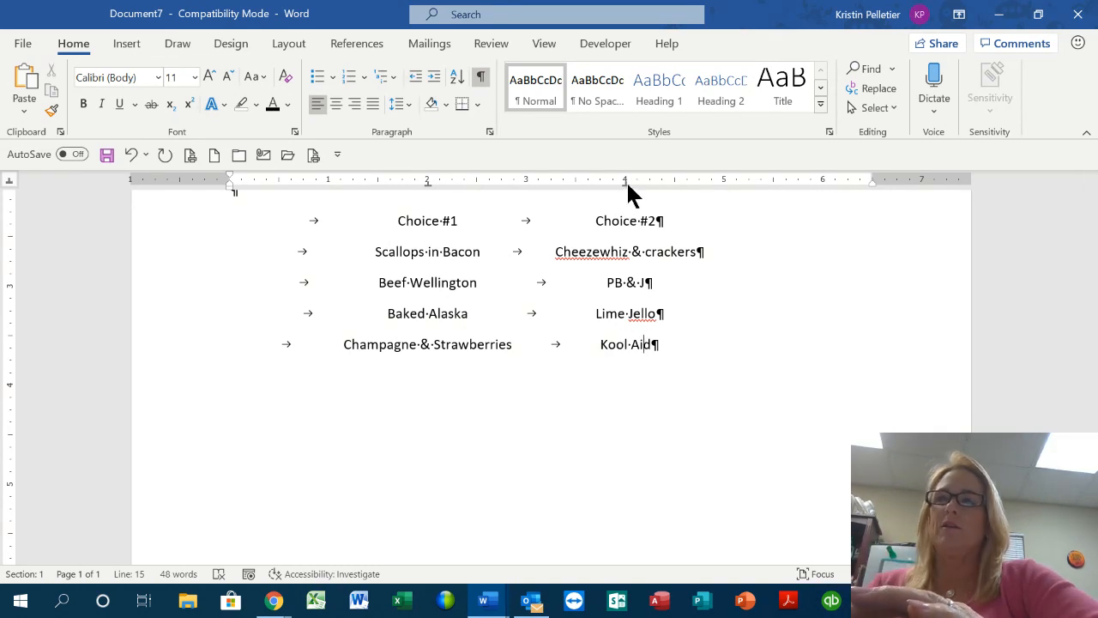
mouse_move(627, 181)
left_mouse_down()
mouse_move(755, 181)
mouse_move(625, 180)
left_mouse_up()
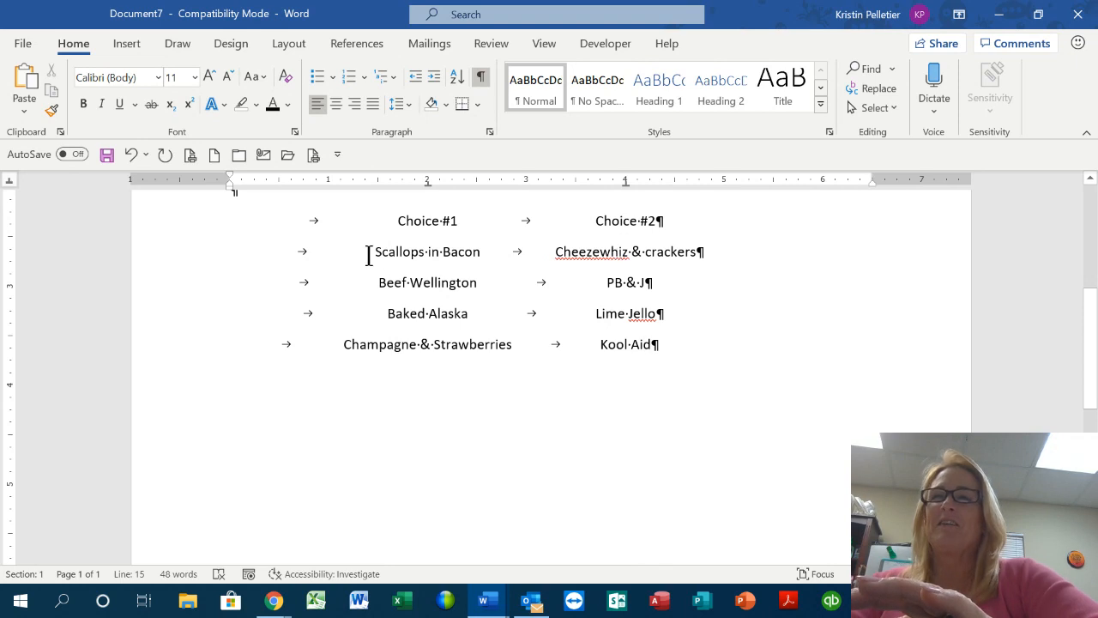
left_click_drag(169, 240, 174, 345)
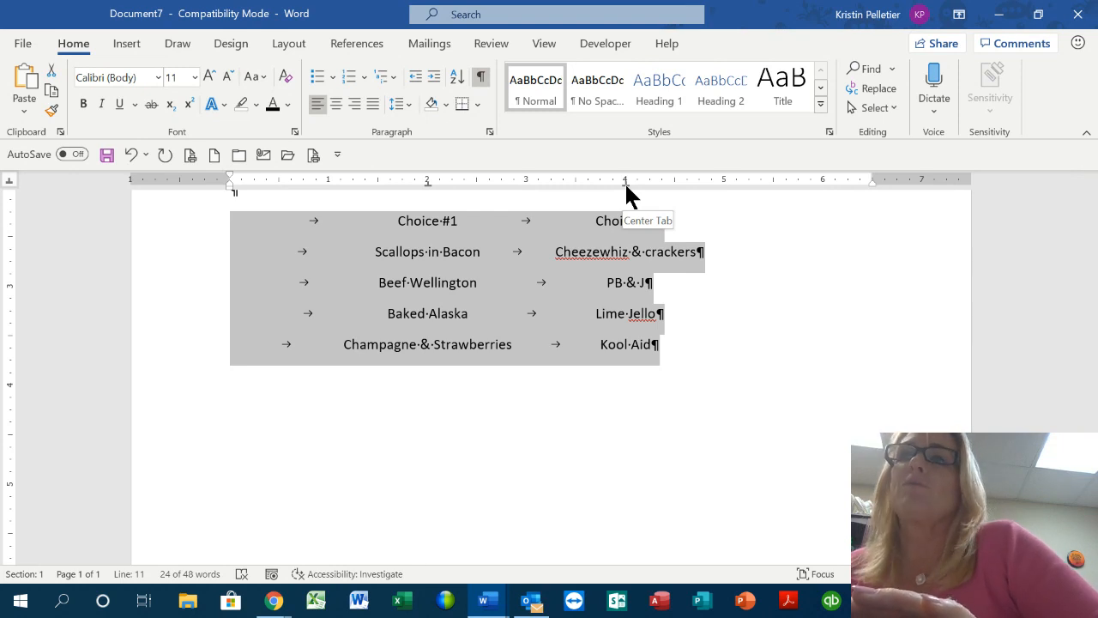
Move the second menu column's centre tab from 4 to about 4.5 inches
left_click_drag(624, 182, 673, 185)
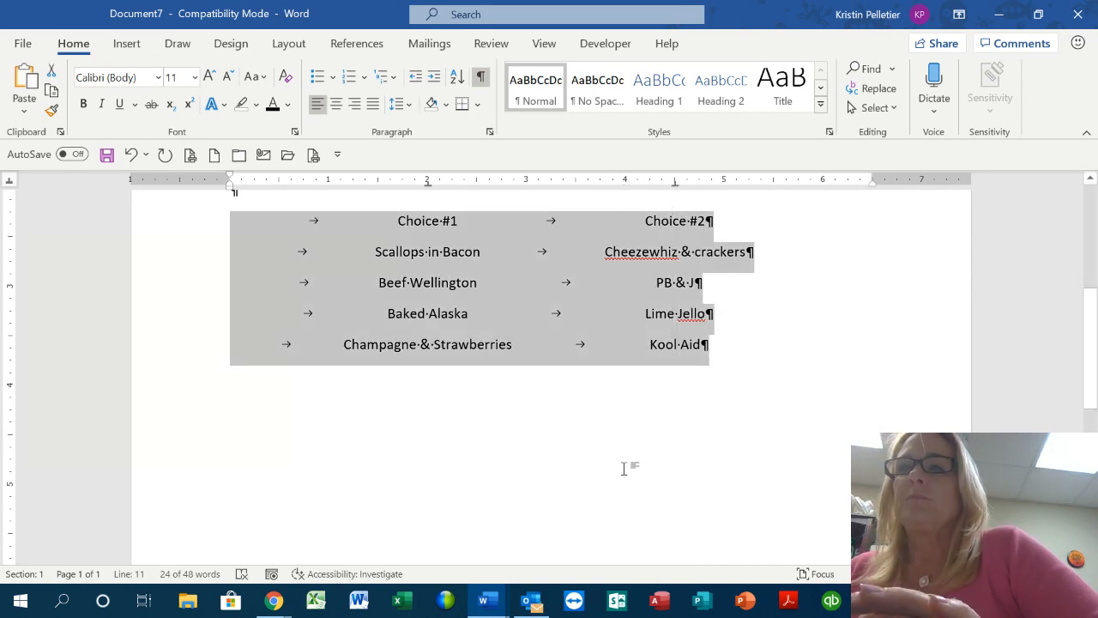
left_click(624, 468)
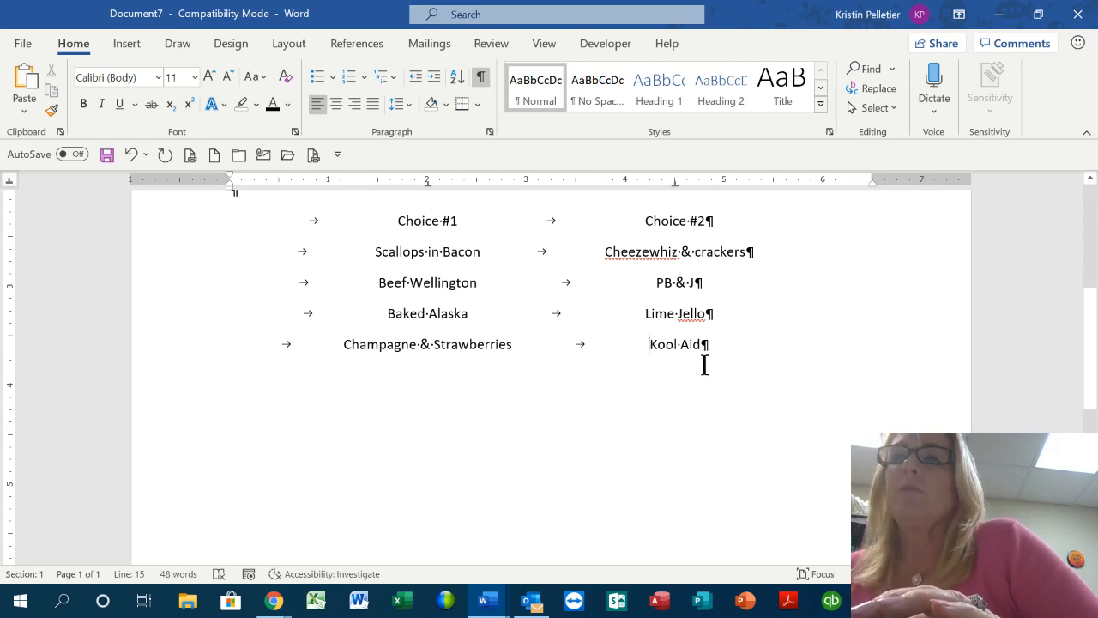
Add a bar tab at about 3.25 inches between the menu columns and hide formatting marks
scroll(735, 398, "up", 2)
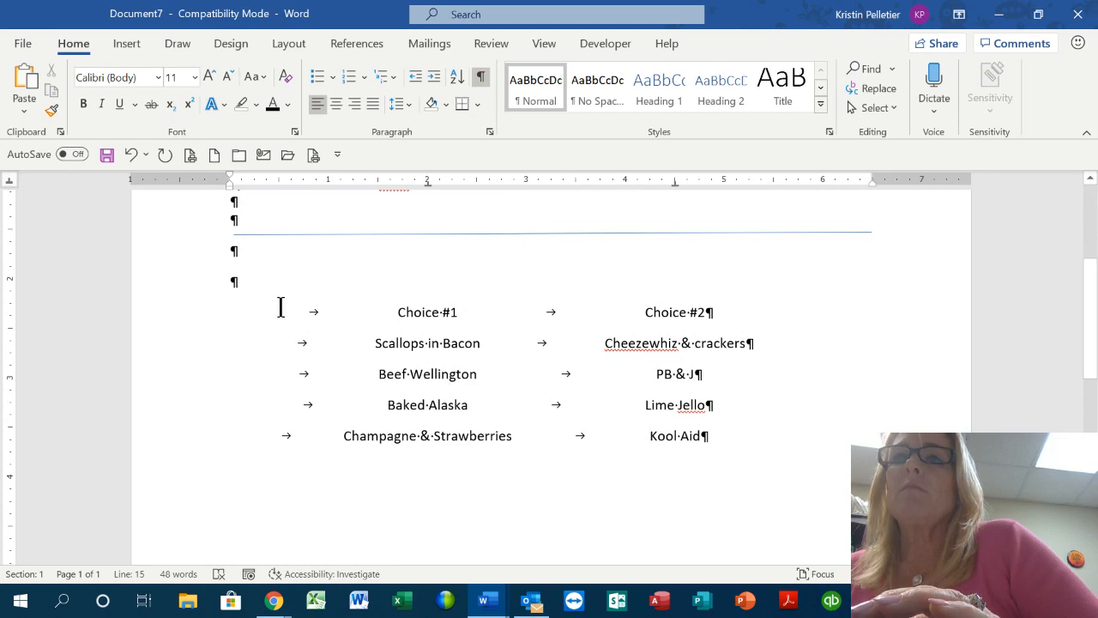
left_click_drag(170, 269, 172, 457)
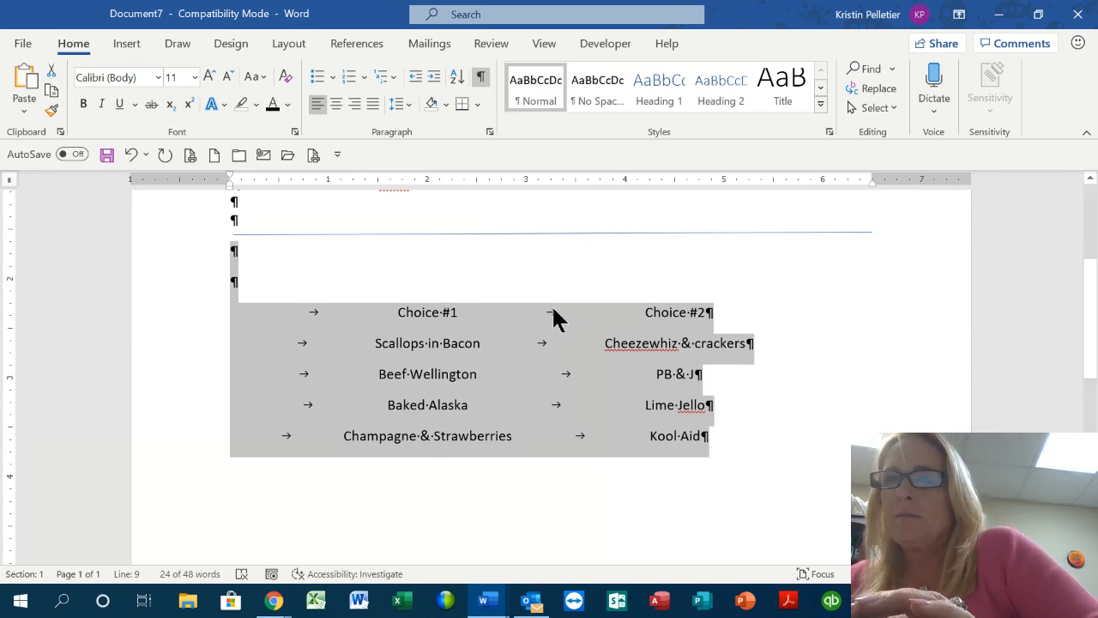
left_click(551, 181)
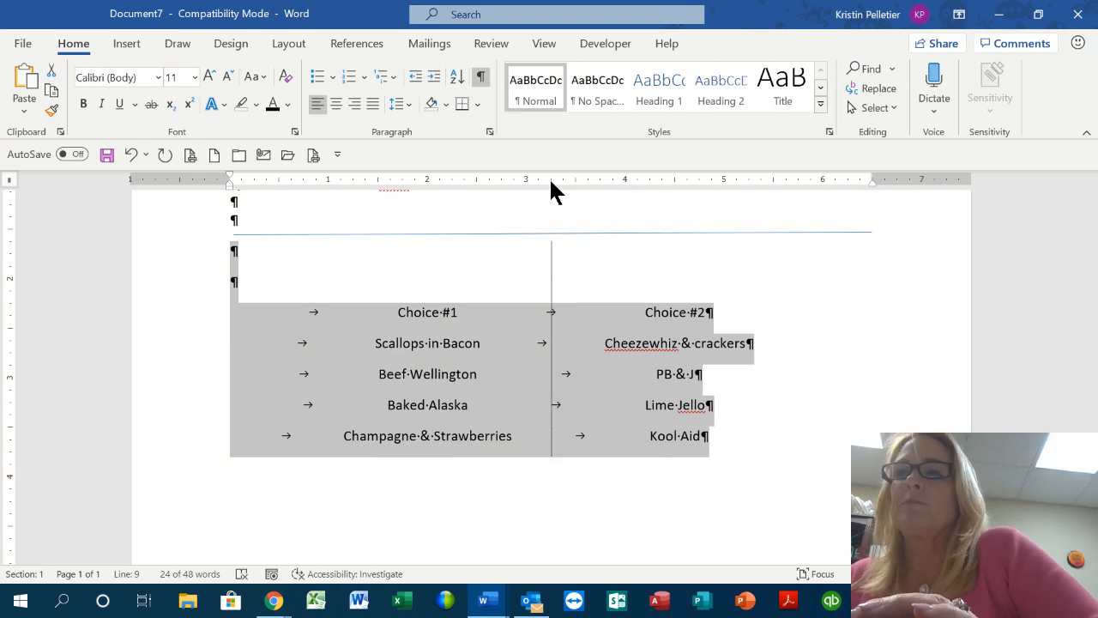
left_click(825, 356)
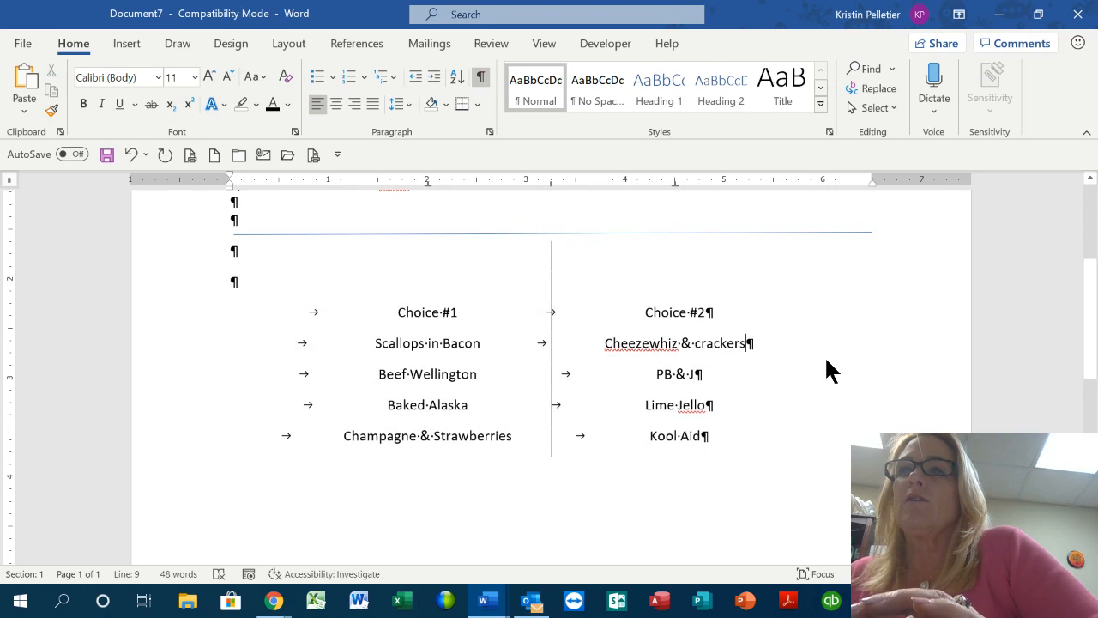
left_click(481, 79)
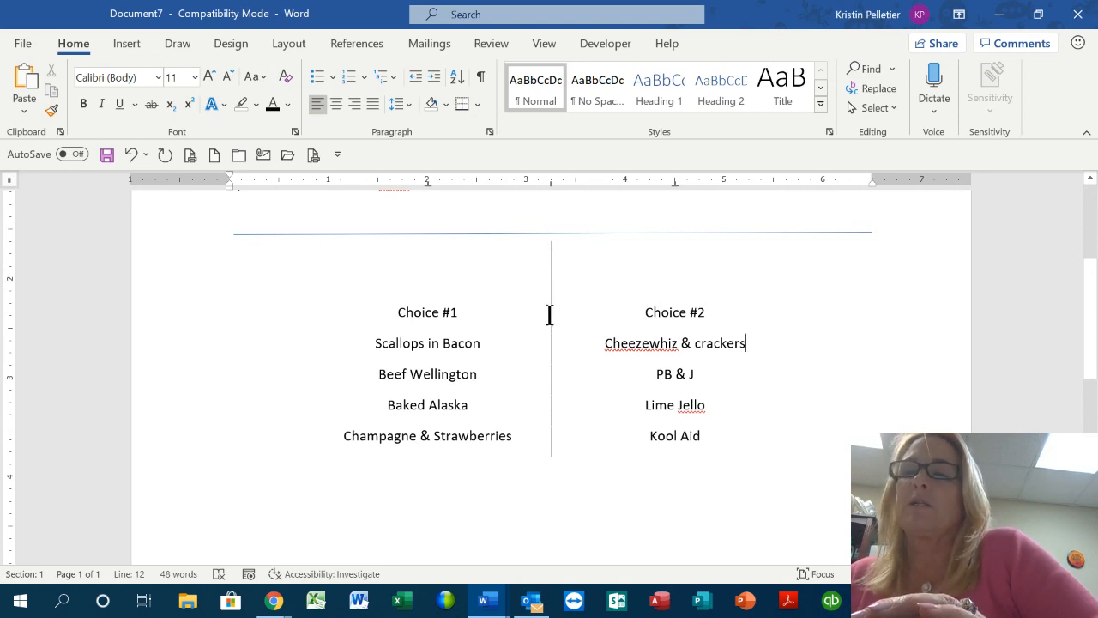
Undo the column divider and reapply the bar tab to the selected menu lines
left_click(483, 79)
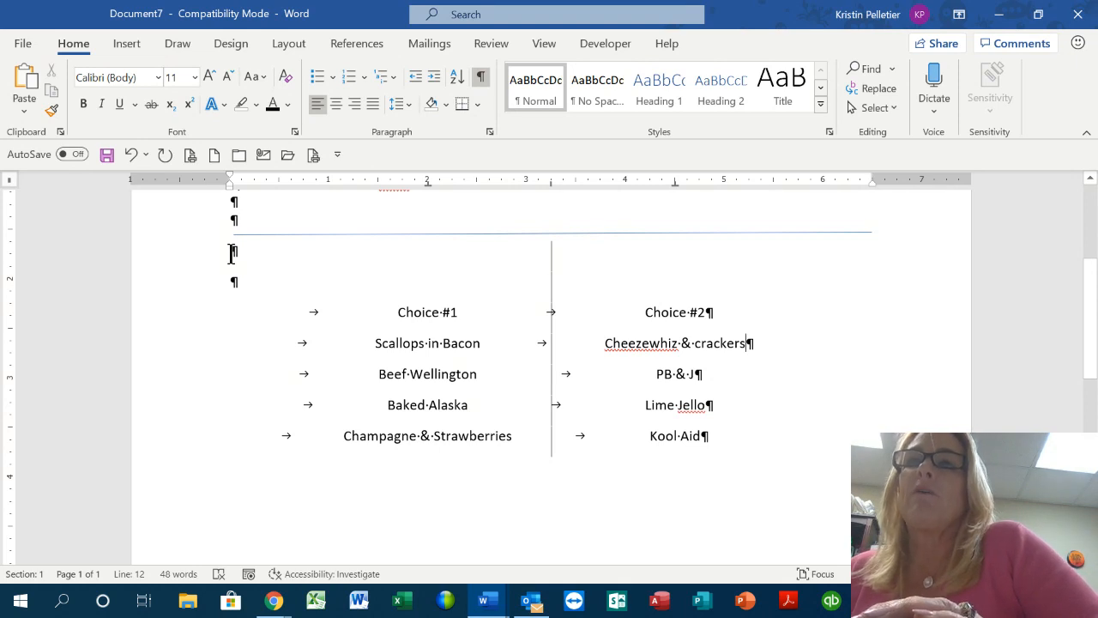
left_click(130, 151)
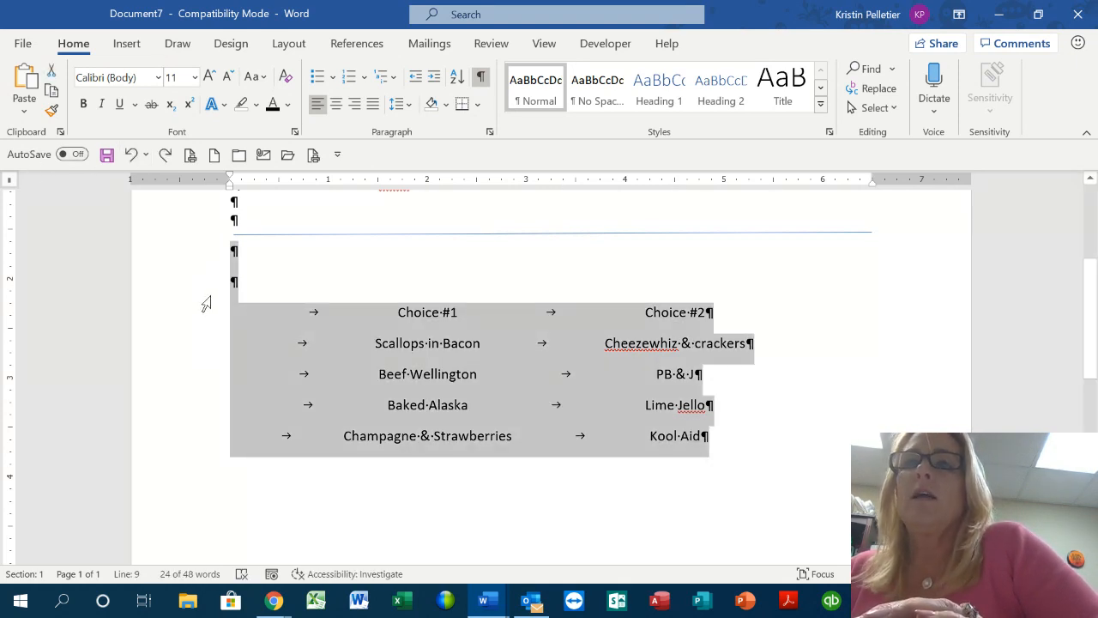
left_click_drag(198, 314, 206, 438)
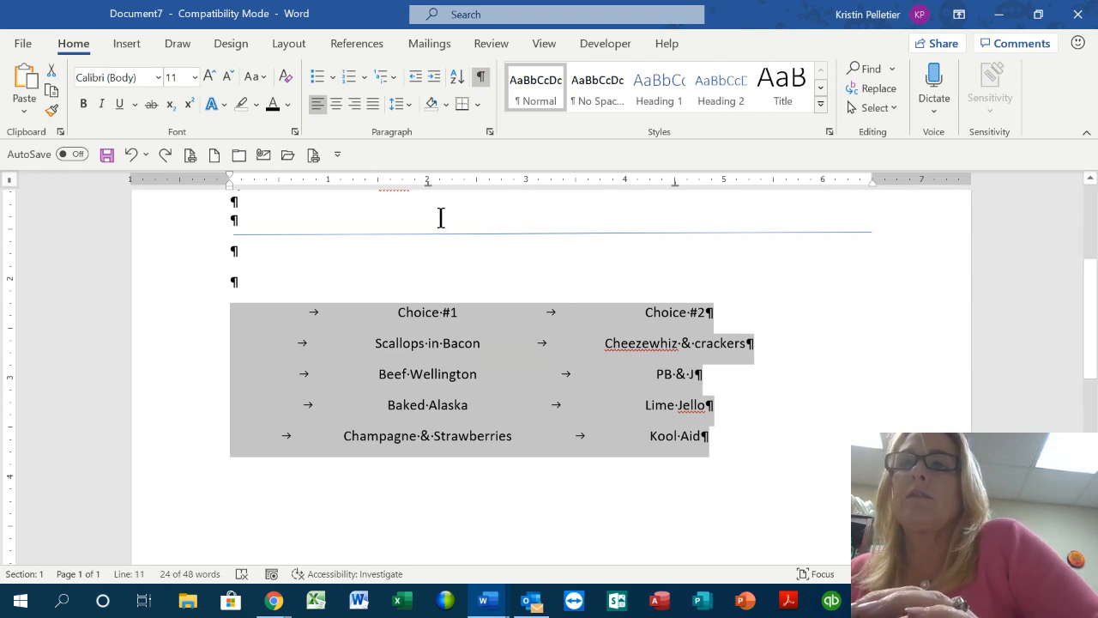
left_click(550, 181)
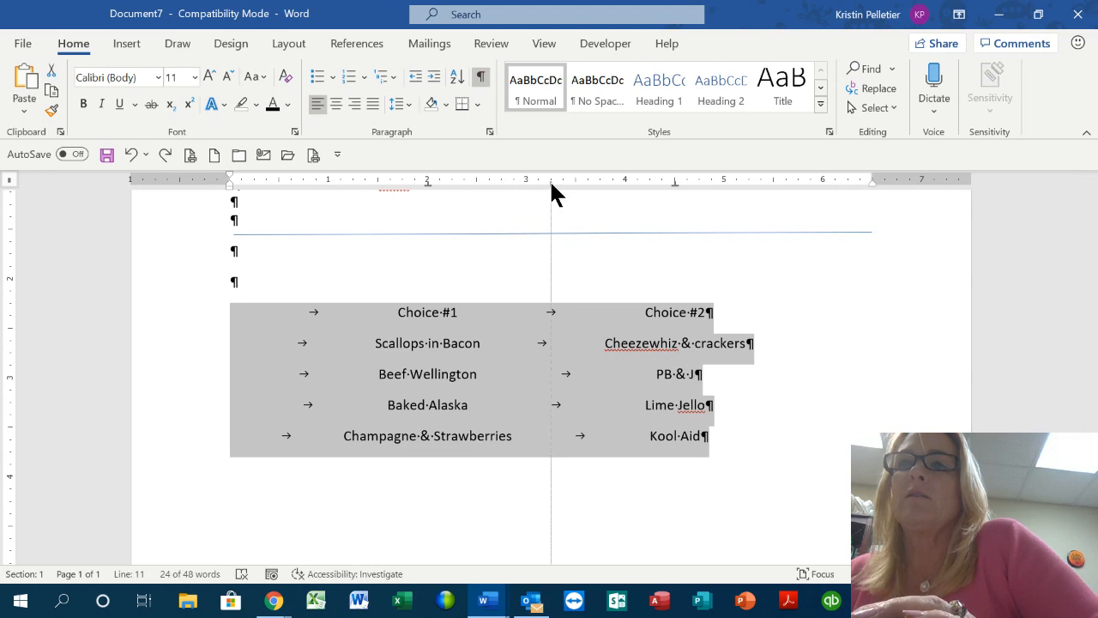
left_click(669, 251)
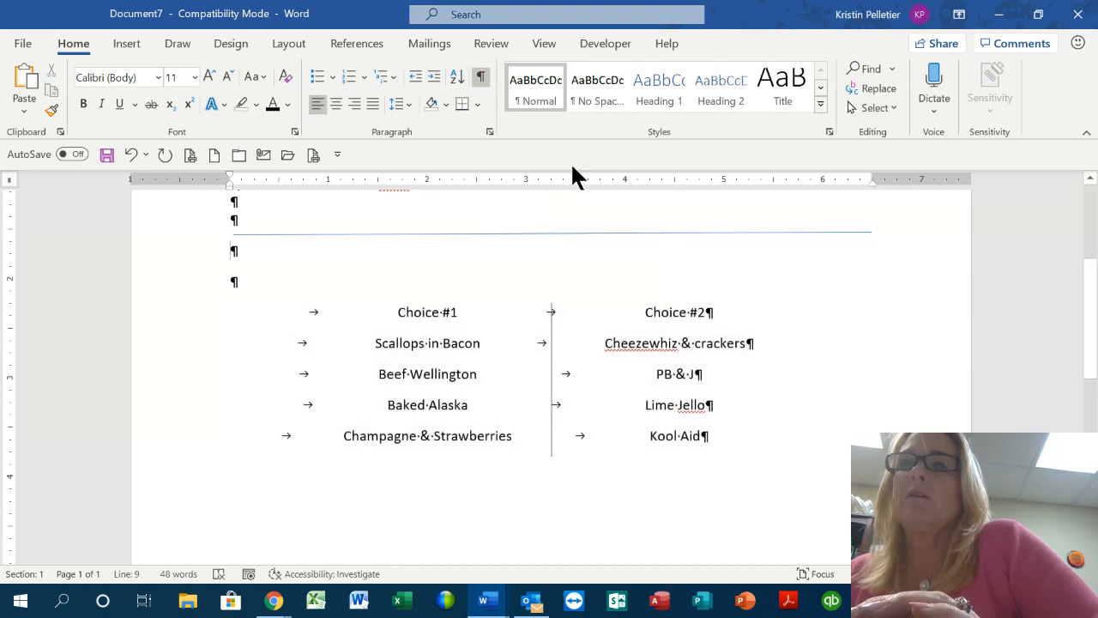
left_click(482, 77)
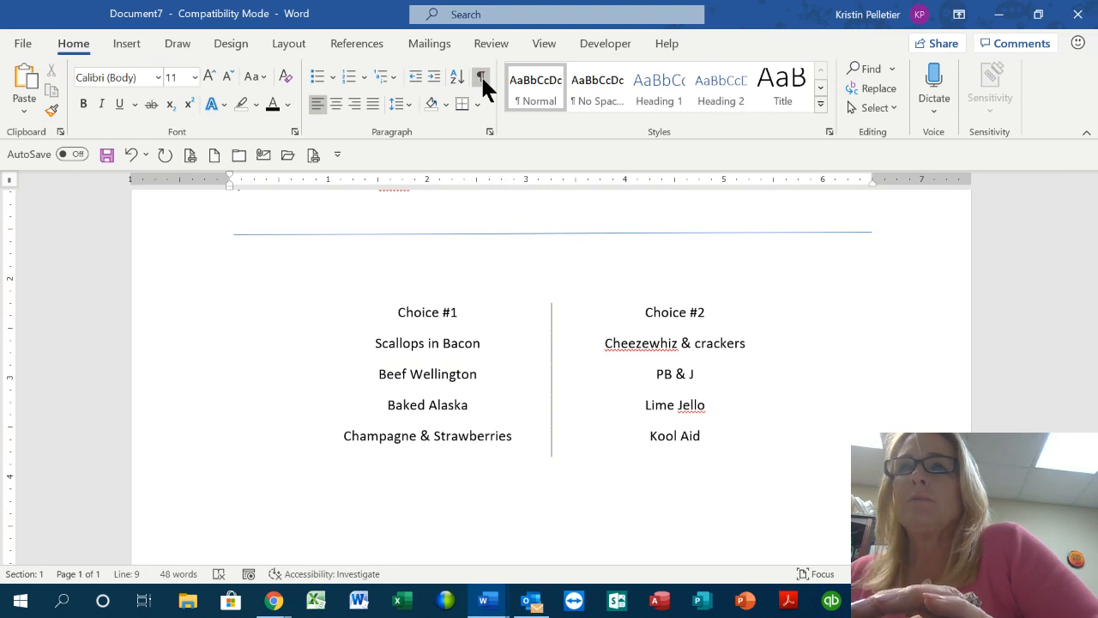
left_click(482, 77)
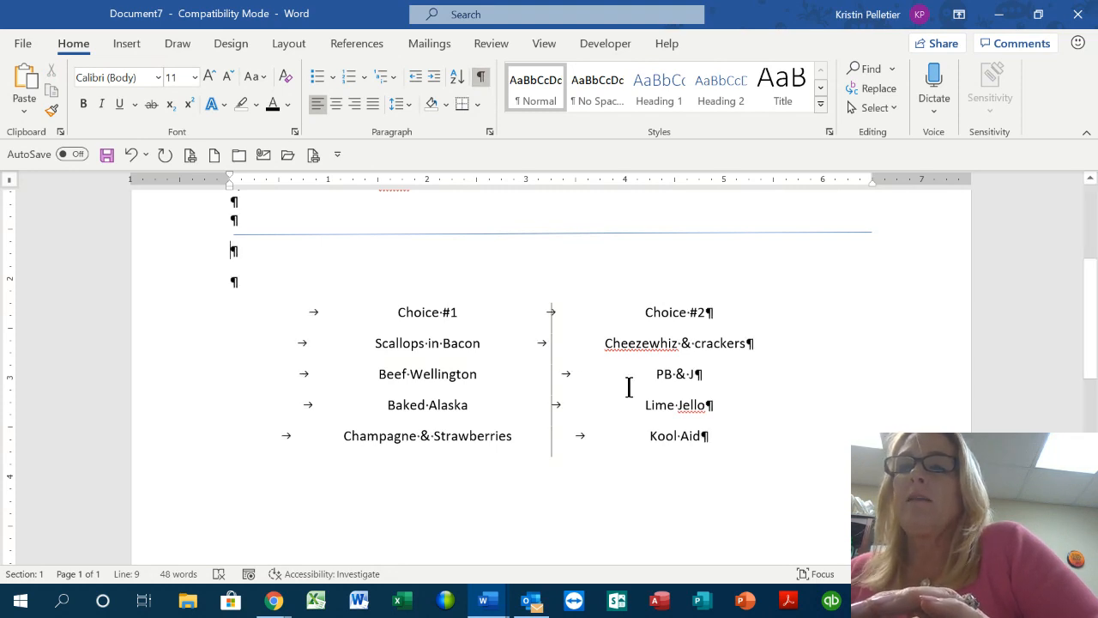
Add an empty line below Kool Aid and set the bar tab on the list including it
left_click(130, 155)
left_click(712, 432)
key("Return")
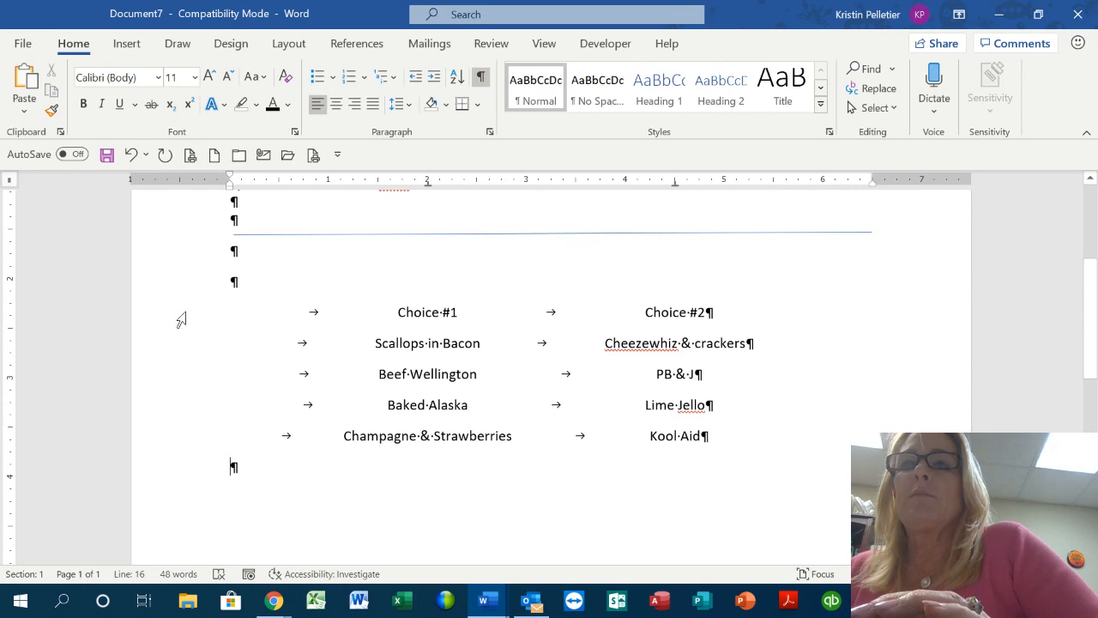
left_click_drag(169, 334, 171, 472)
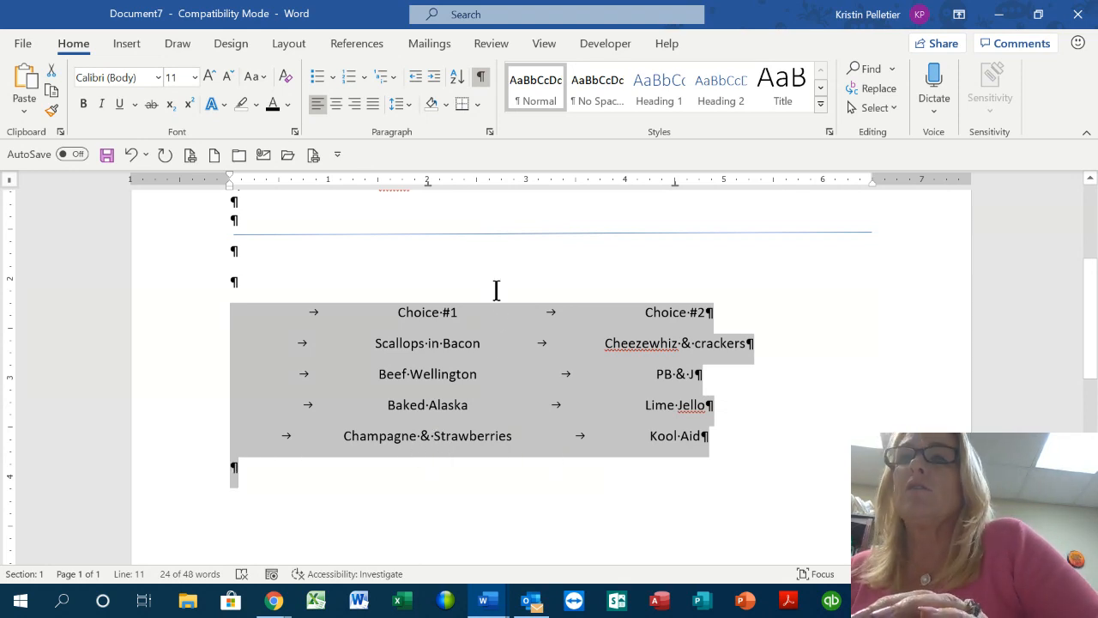
left_click(552, 182)
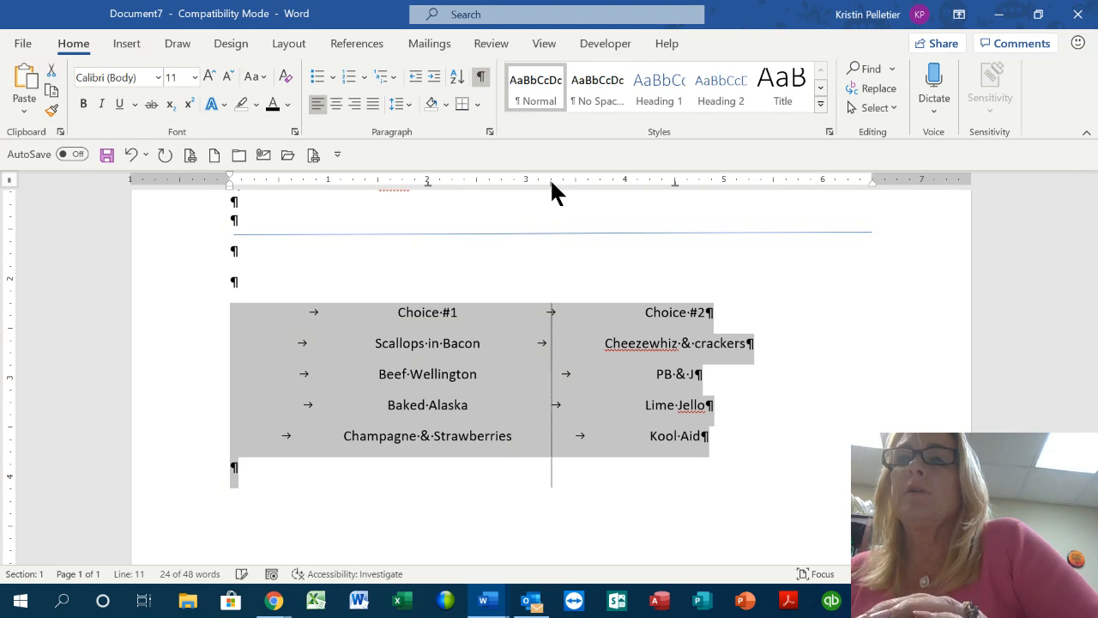
left_click(845, 404)
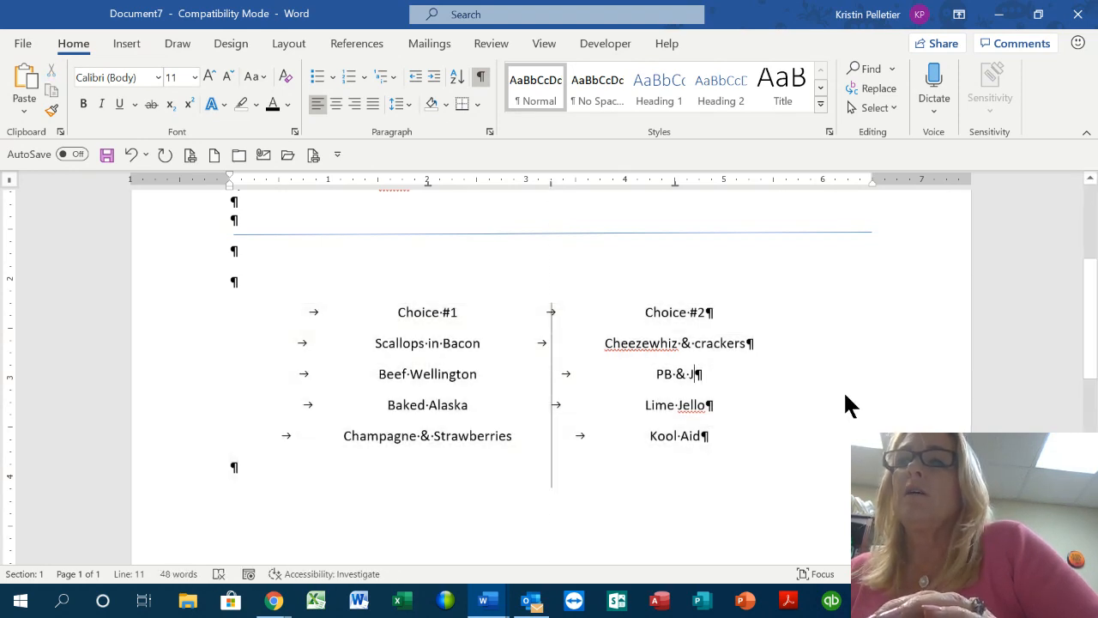
left_click(480, 76)
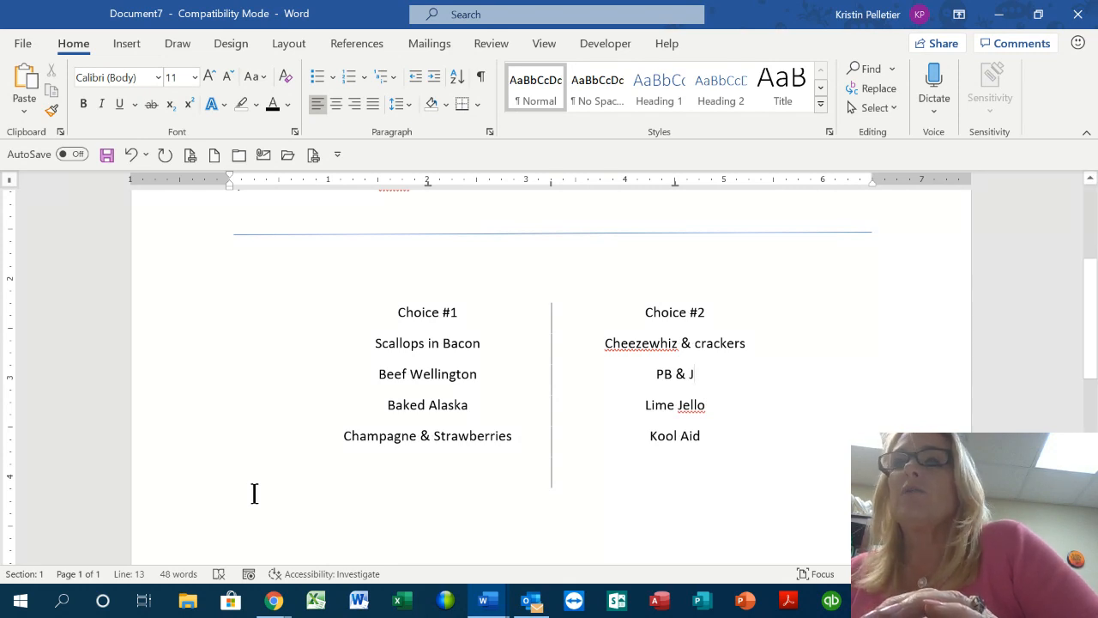
Undo three divider changes and redo one to move the second column back right
left_click(131, 155)
left_click(130, 155)
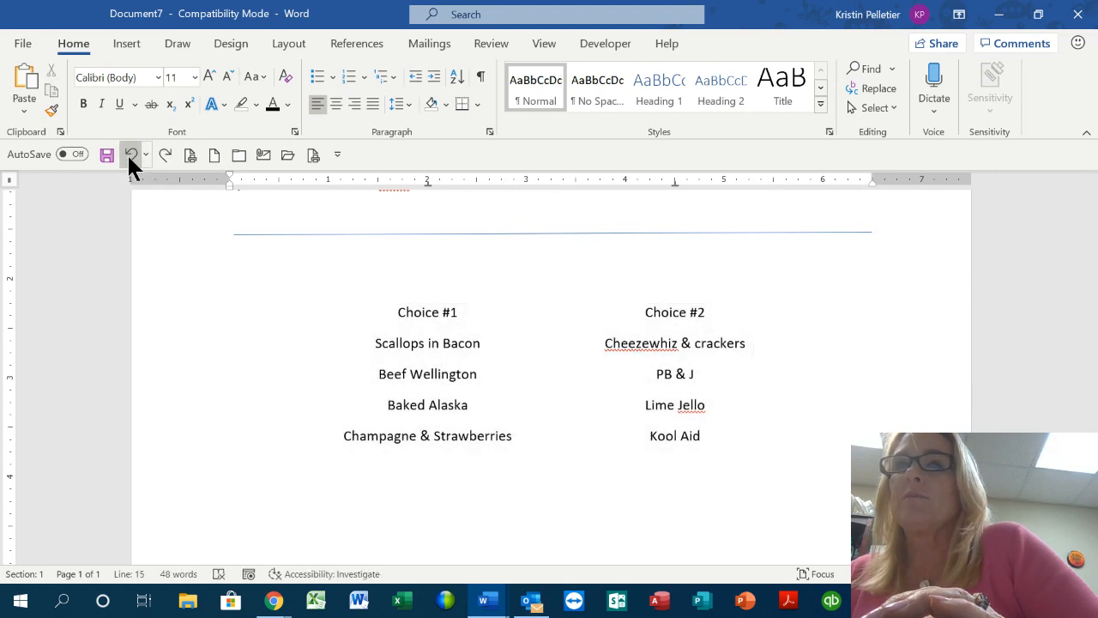
left_click(130, 155)
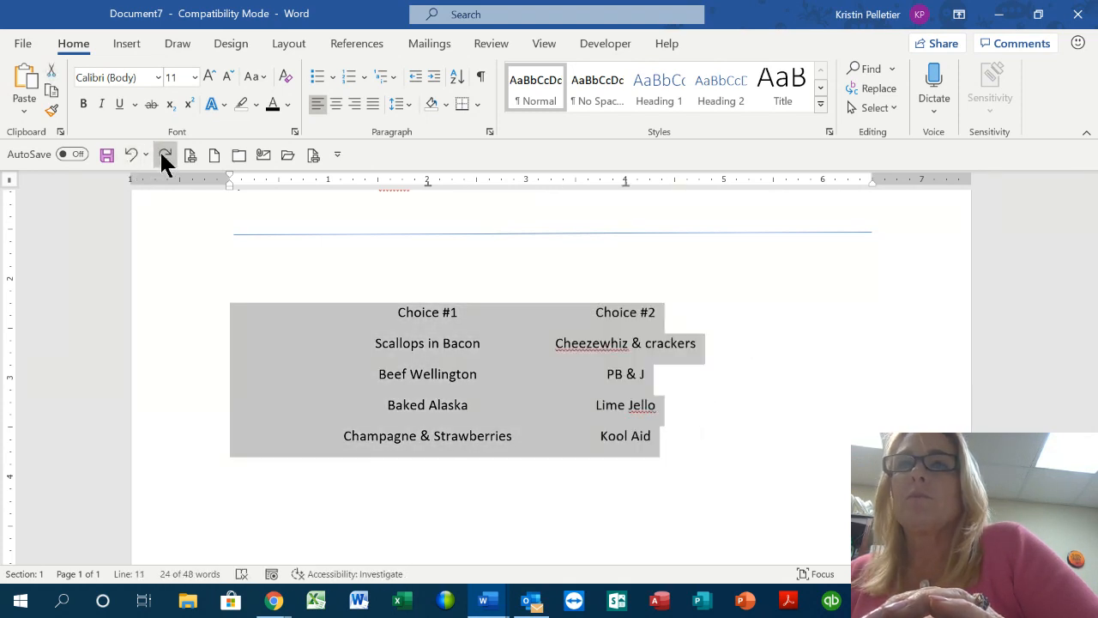
left_click(162, 157)
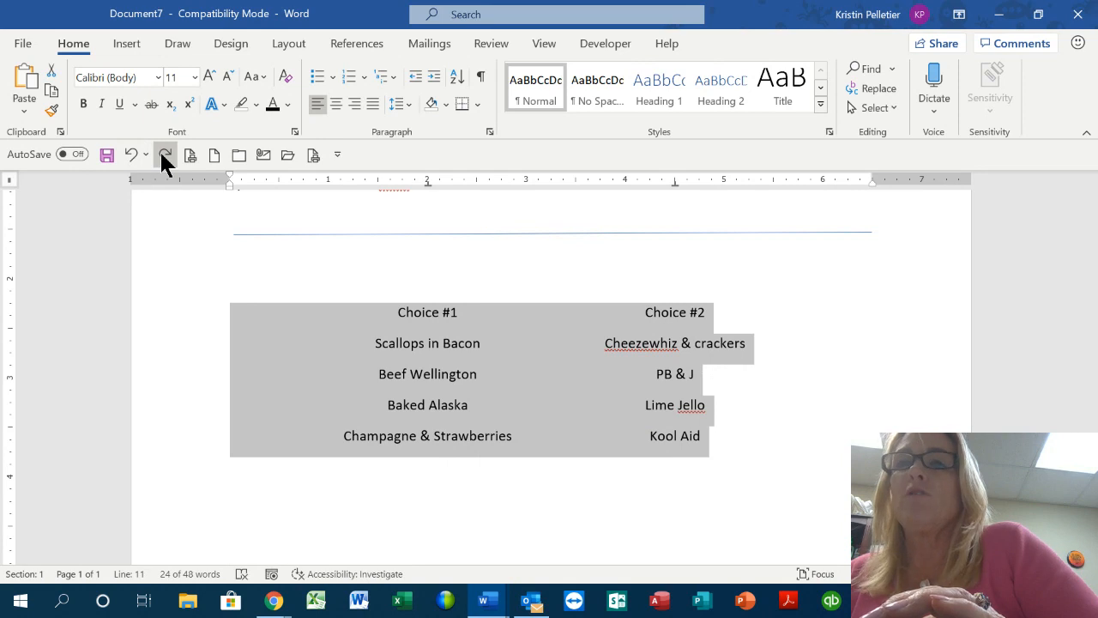
left_click(768, 411)
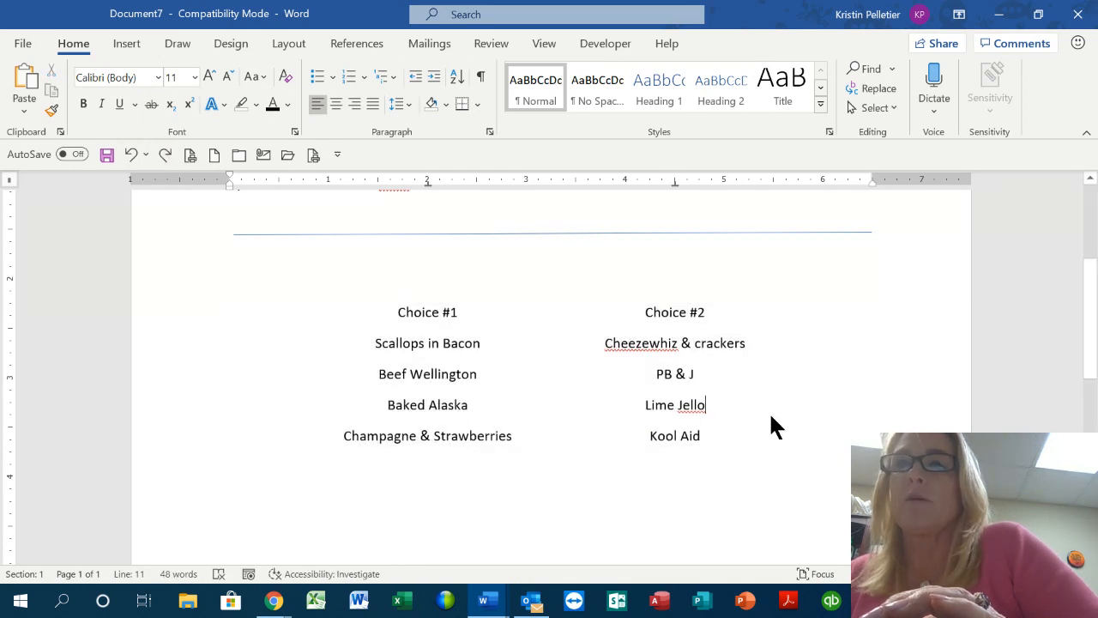
left_click(481, 77)
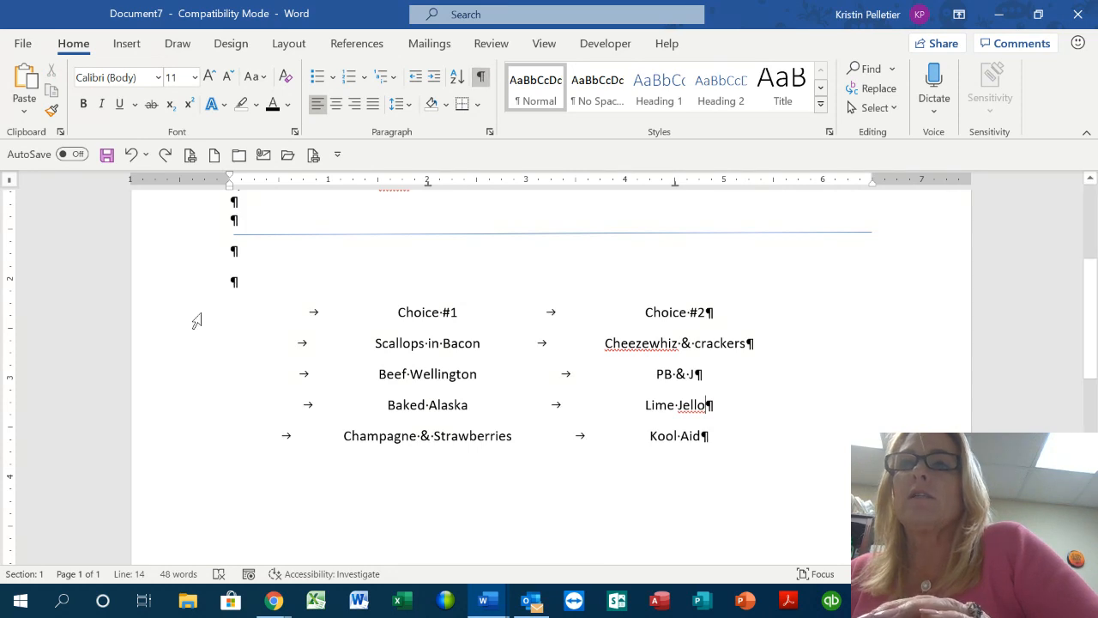
Set the bar tab divider on the five menu lines with formatting marks shown
left_click_drag(188, 317, 186, 441)
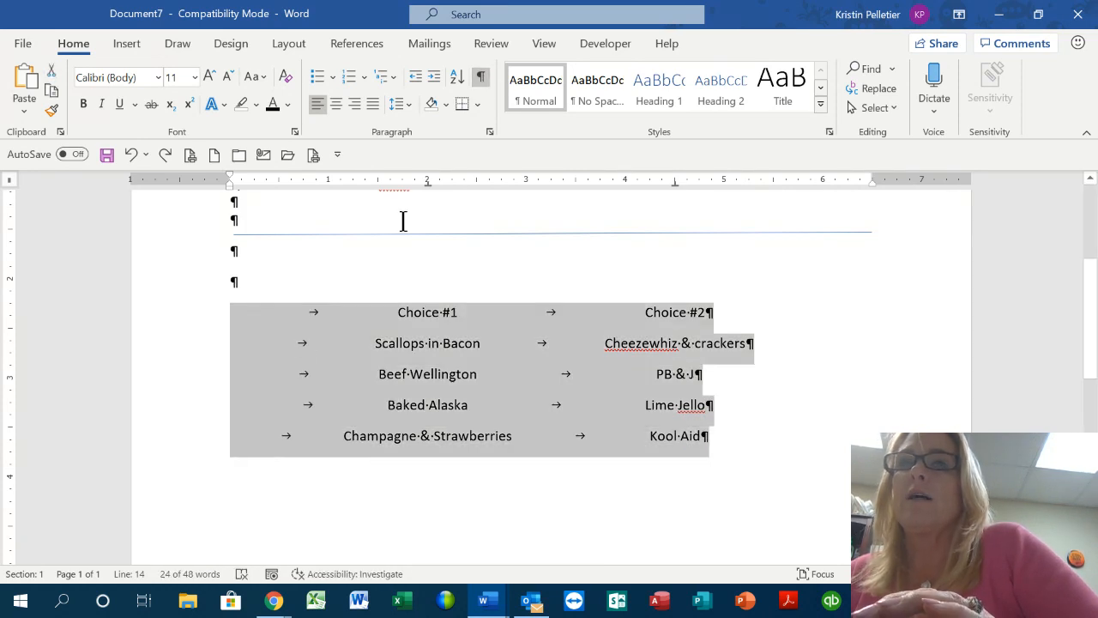
left_click(550, 180)
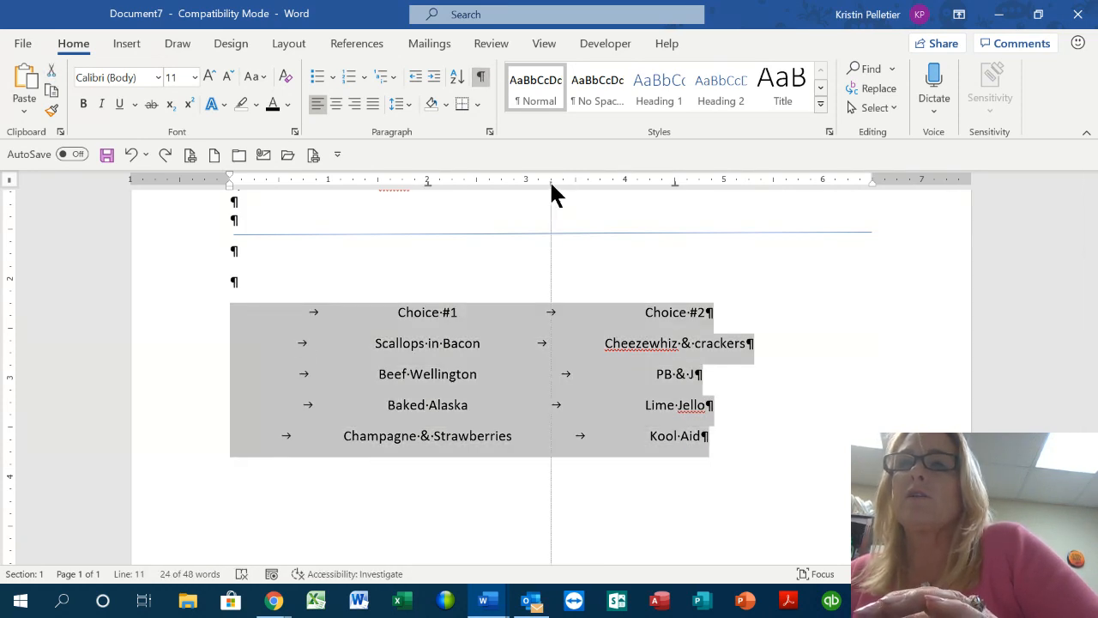
left_click(614, 262)
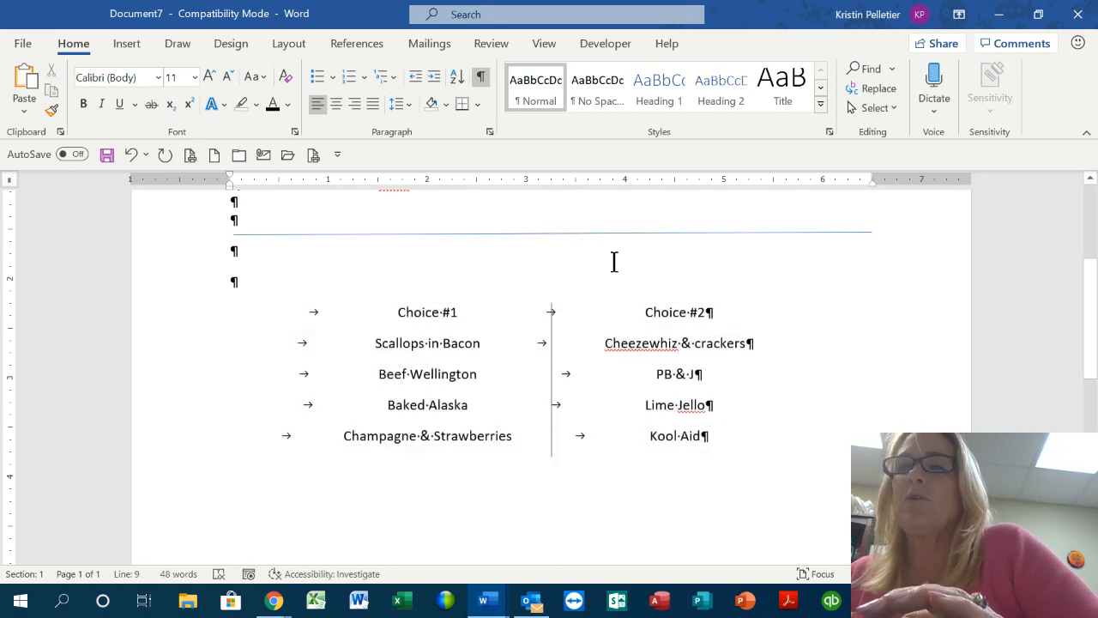
left_click(482, 79)
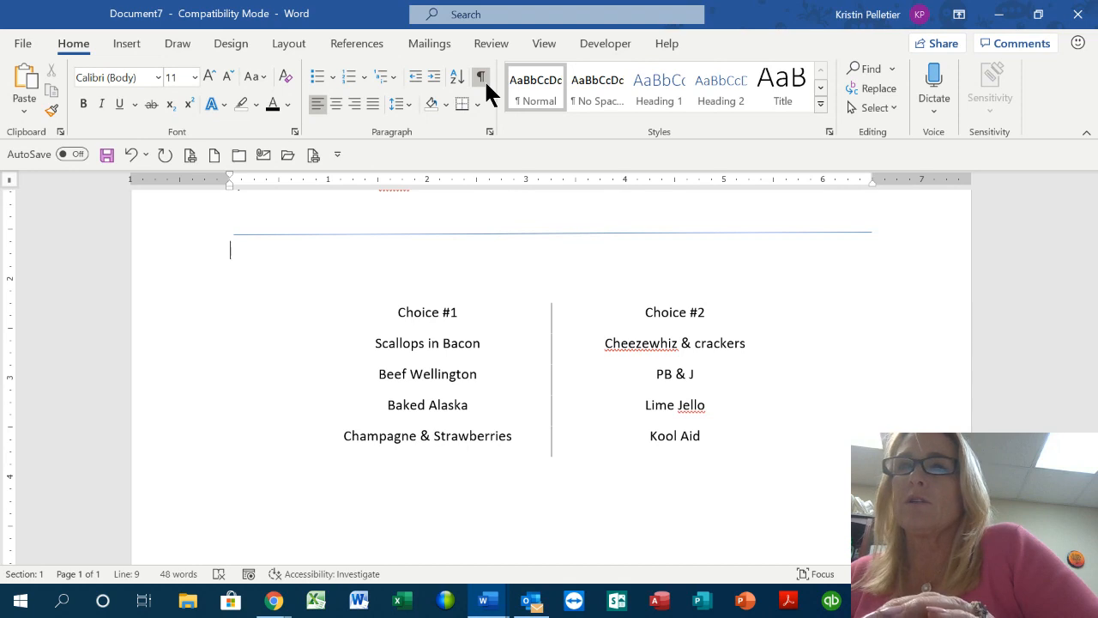
left_click(483, 79)
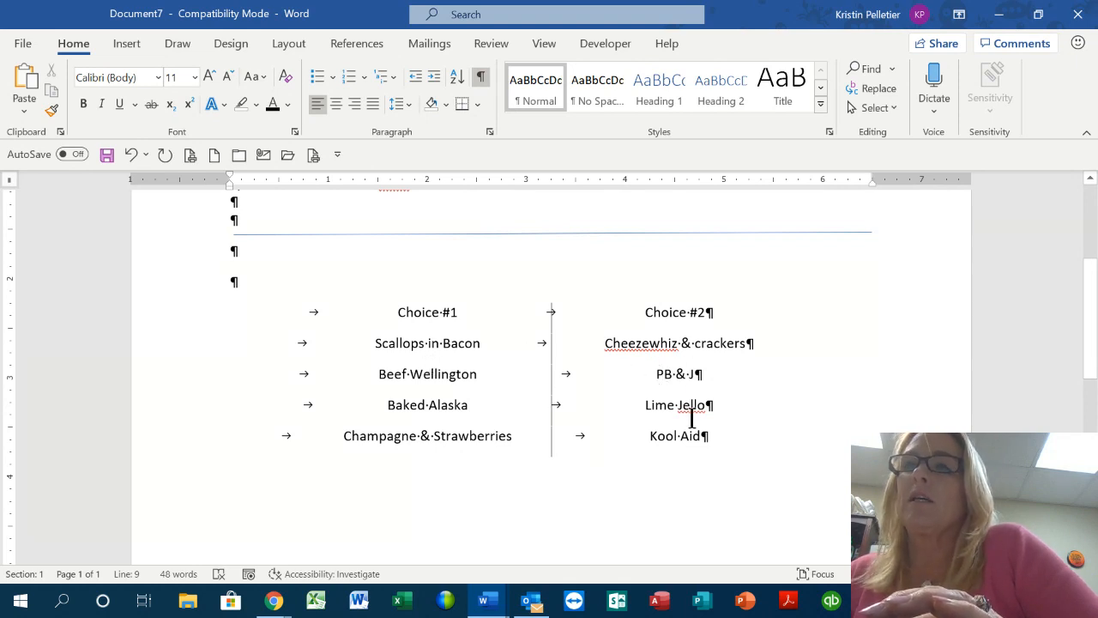
Select the four rows from Scallops in Bacon down to Champagne & Strawberries
scroll(797, 417, "up", 5)
scroll(796, 417, "down", 2)
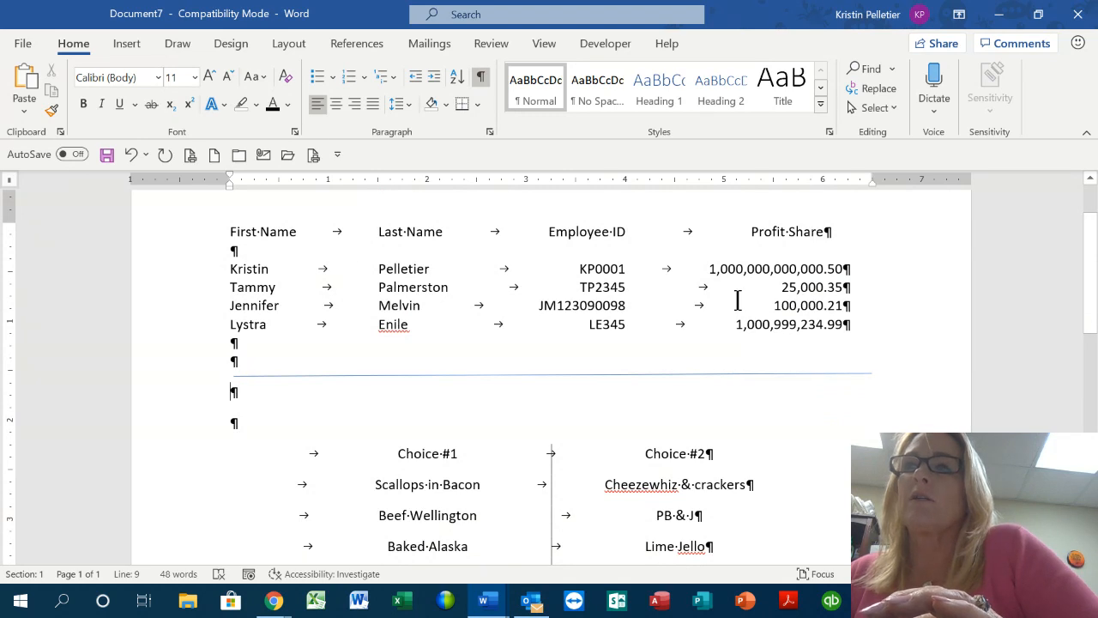
scroll(552, 448, "down", 3)
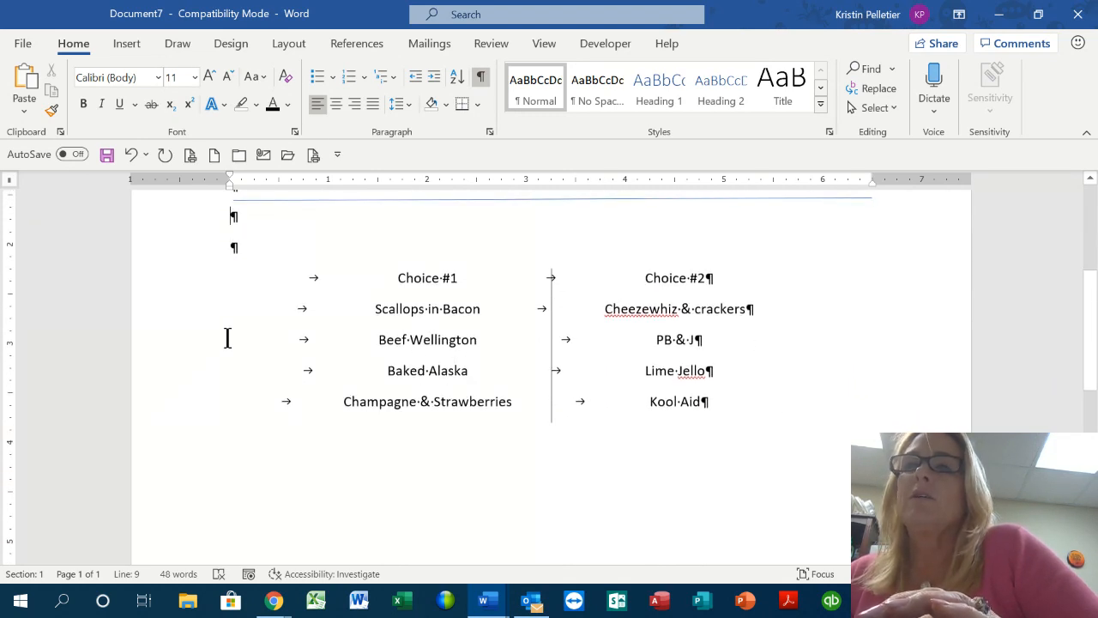
left_click_drag(183, 318, 190, 407)
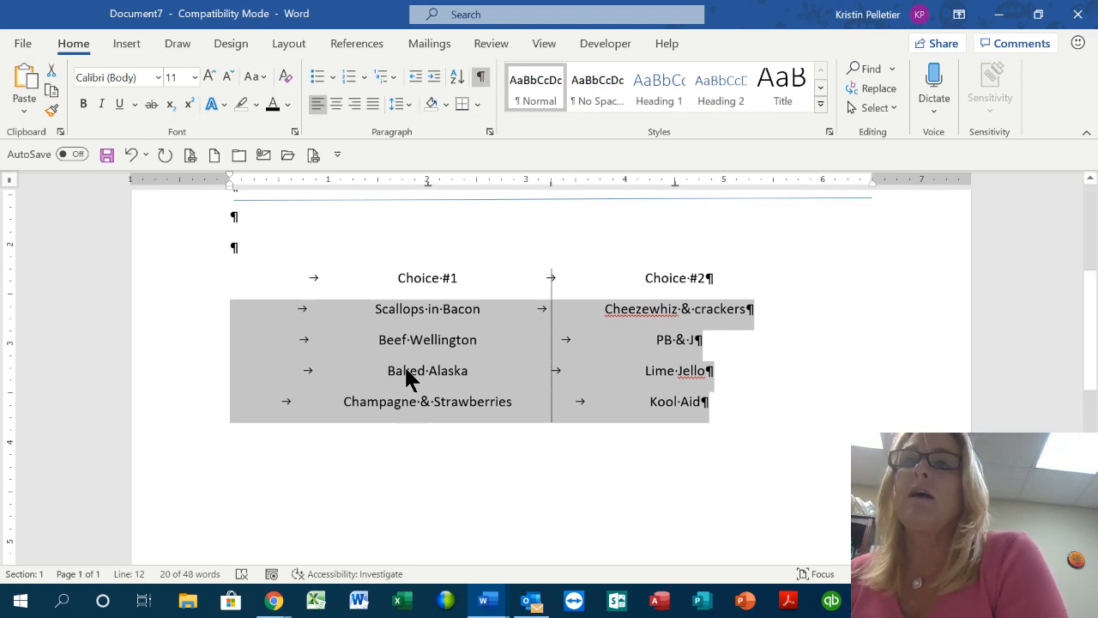
Apply a smaller line spacing value to the four selected menu rows
left_click(408, 102)
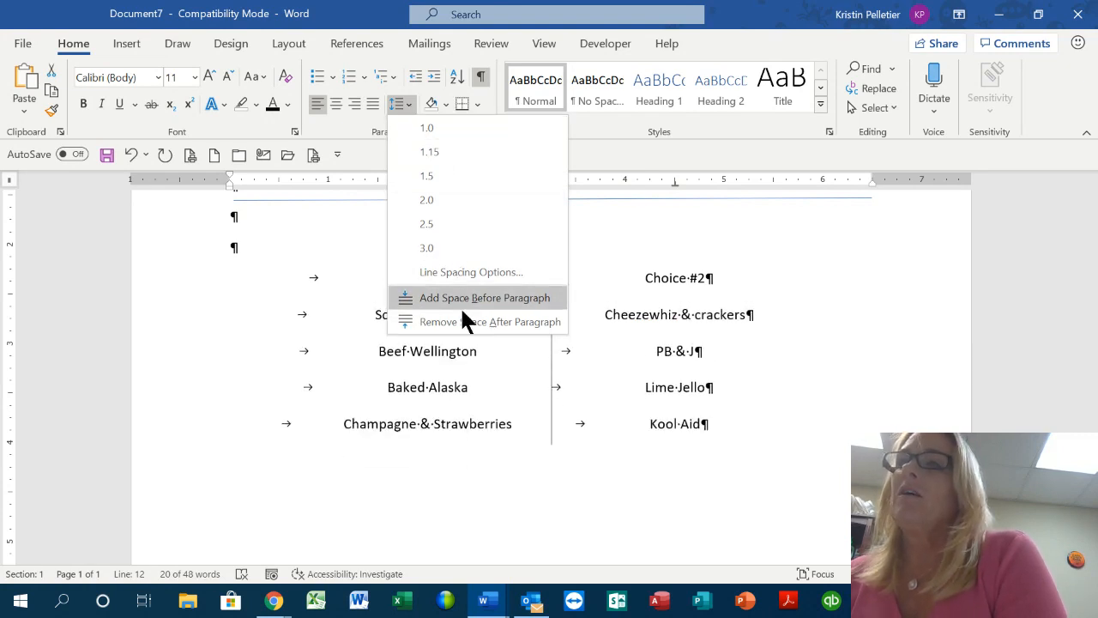
left_click(467, 330)
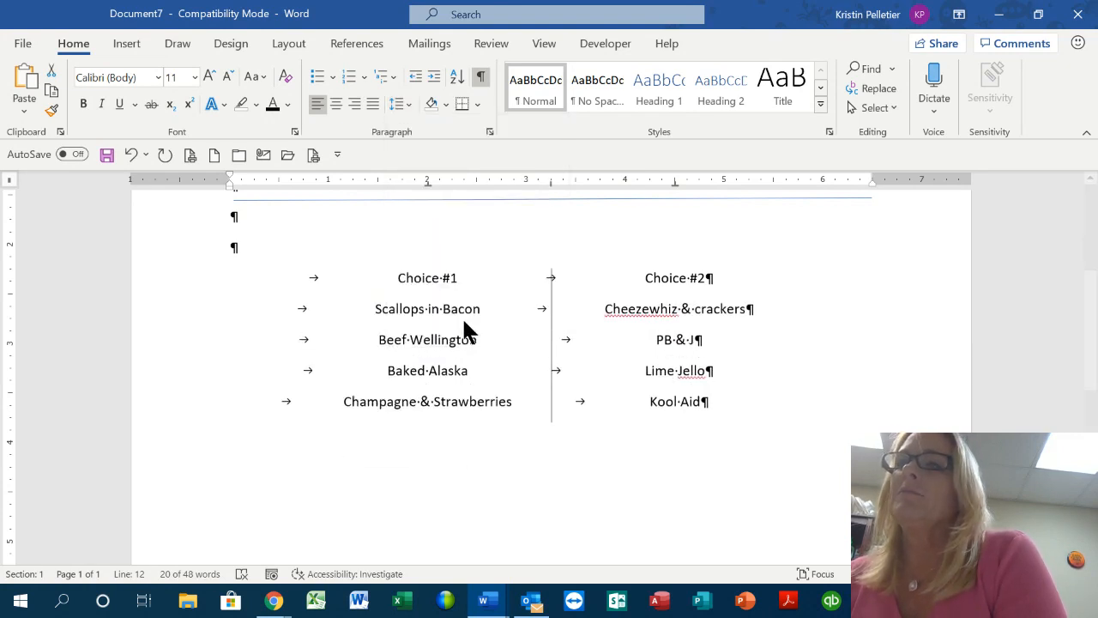
left_click(804, 335)
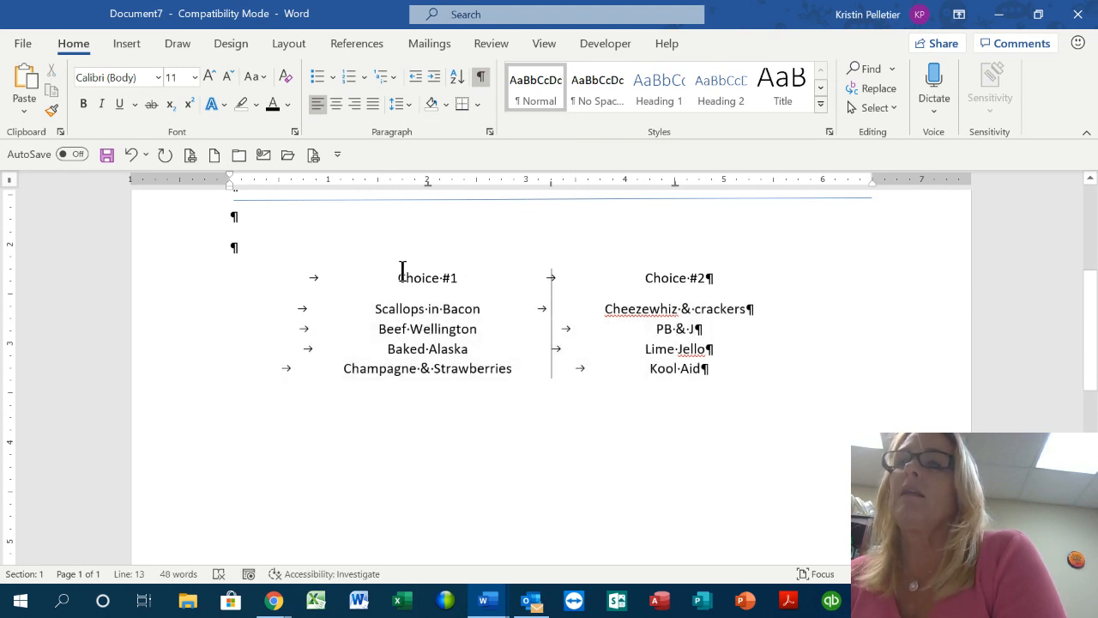
Select the Choice #1 / Choice #2 heading line, then the horizontal line above the menu
left_click(163, 291)
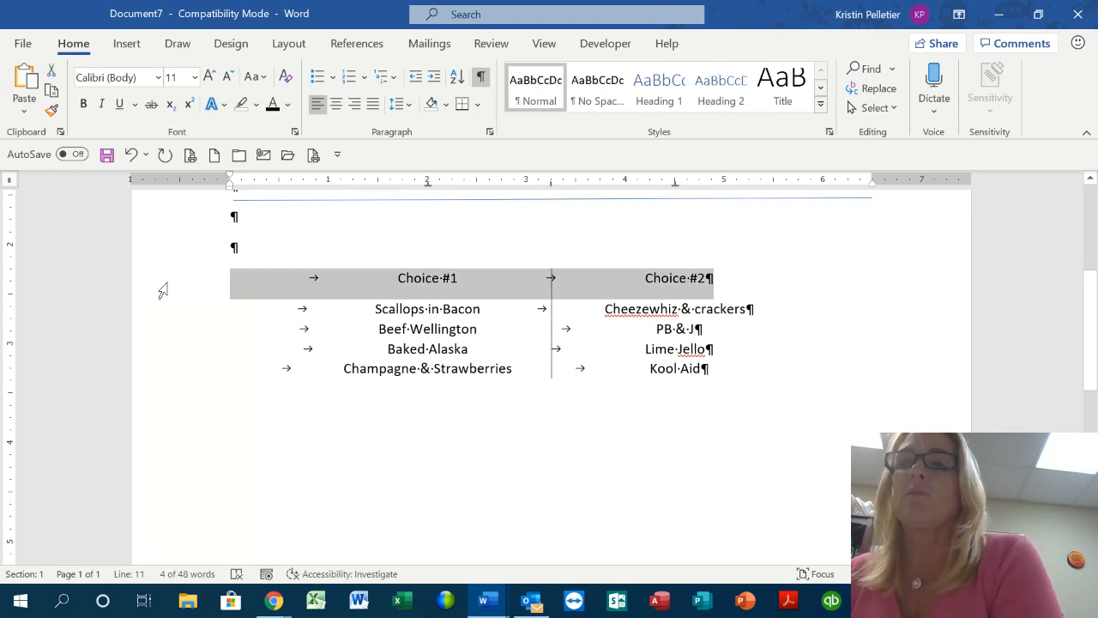
left_click(449, 355)
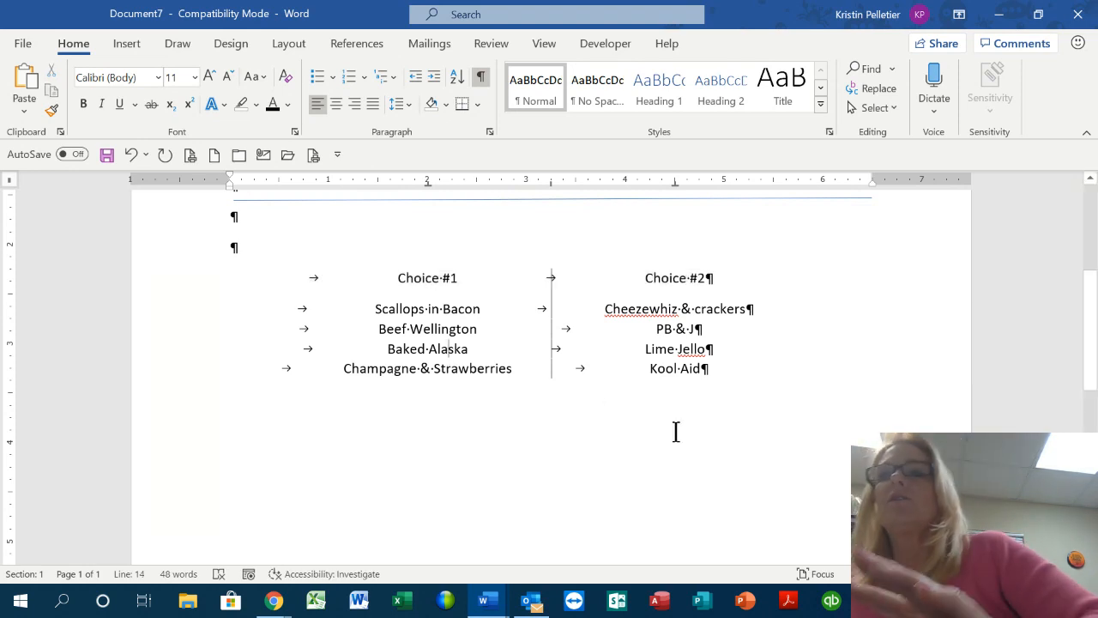
scroll(676, 431, "up", 1)
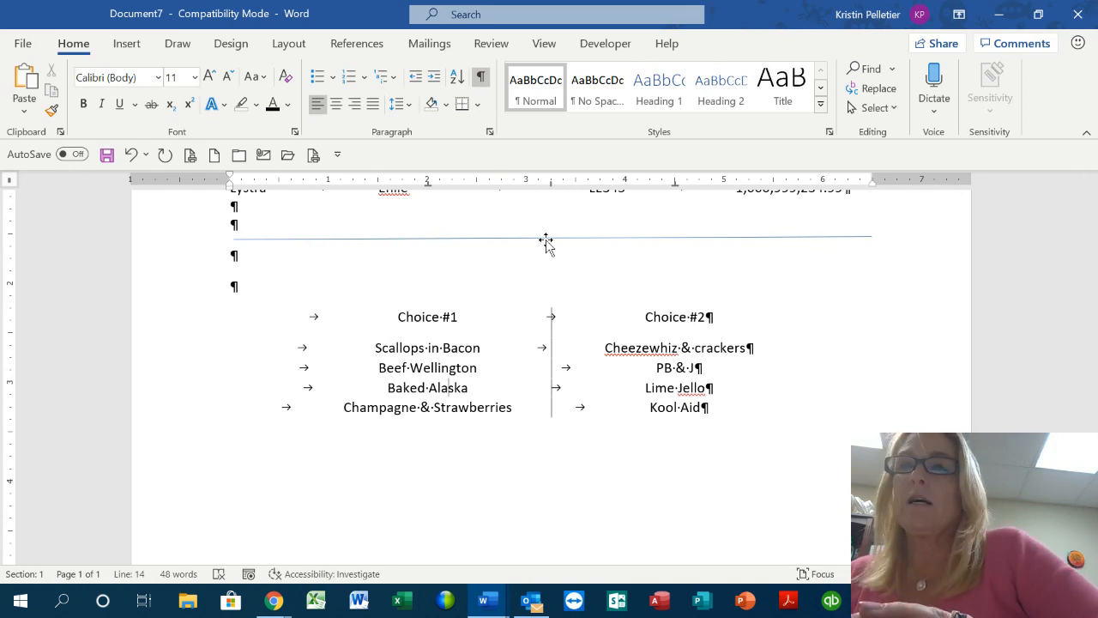
left_click(547, 244)
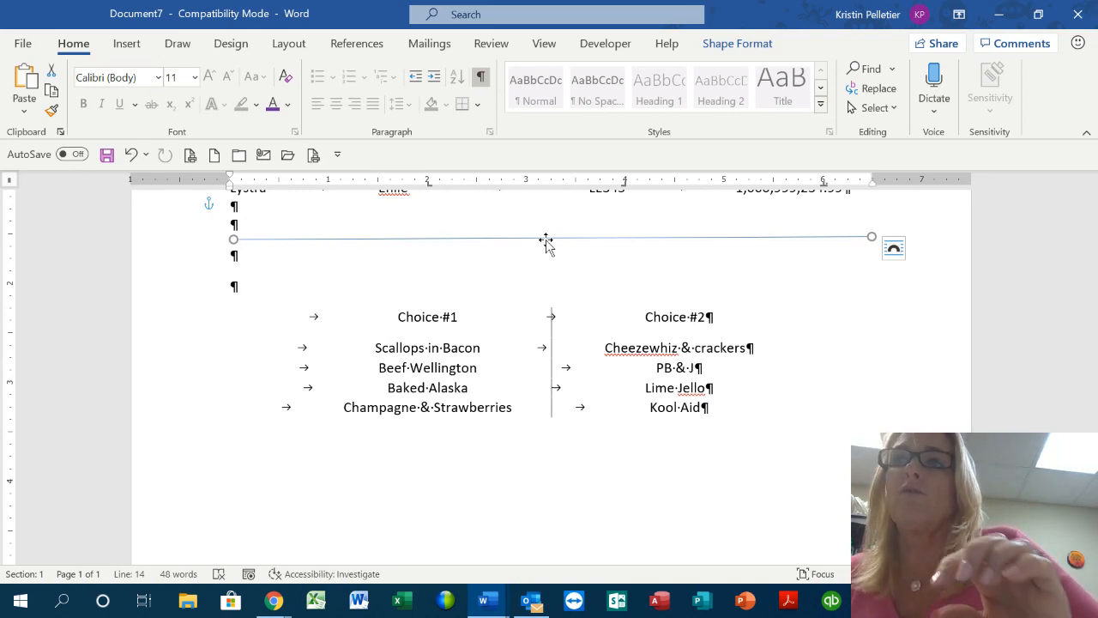
key("ctrl+c")
key("ctrl+v")
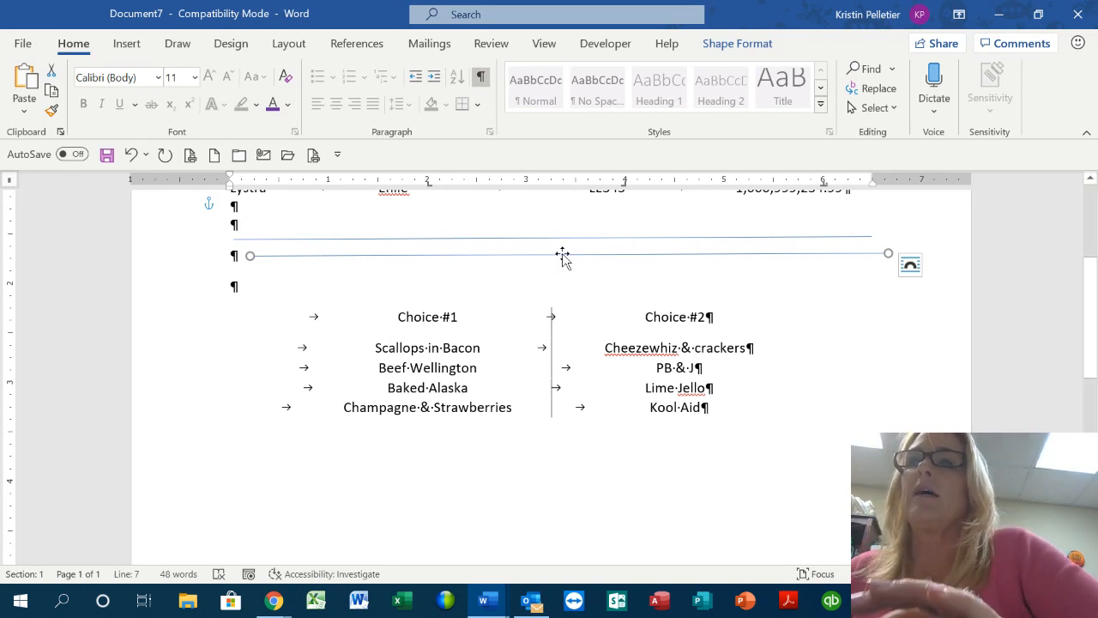
left_click_drag(566, 258, 552, 448)
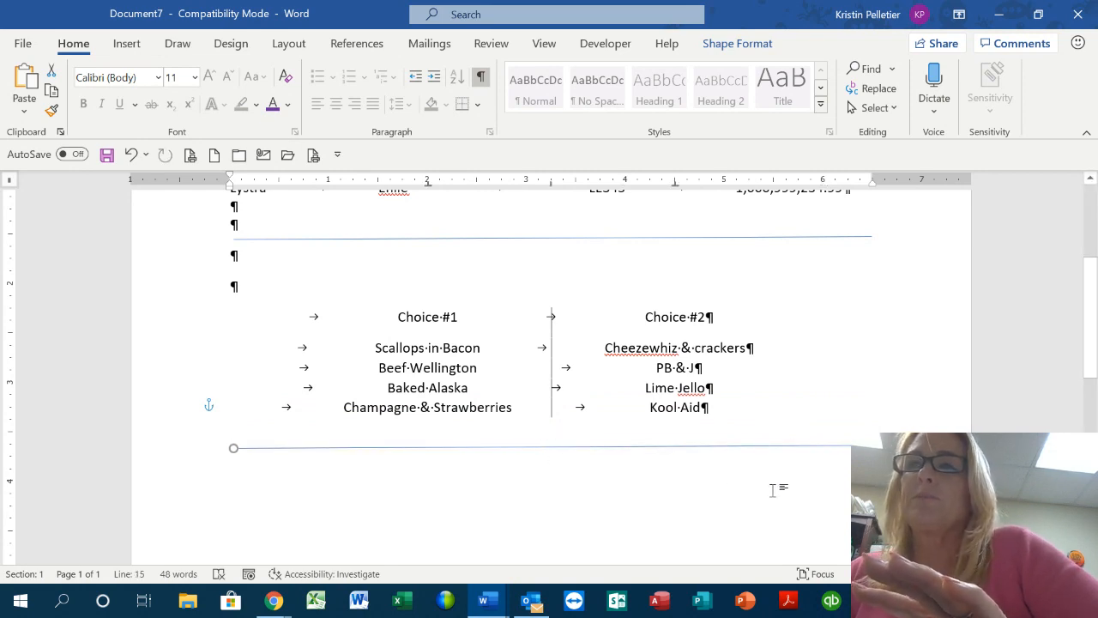
left_click(131, 155)
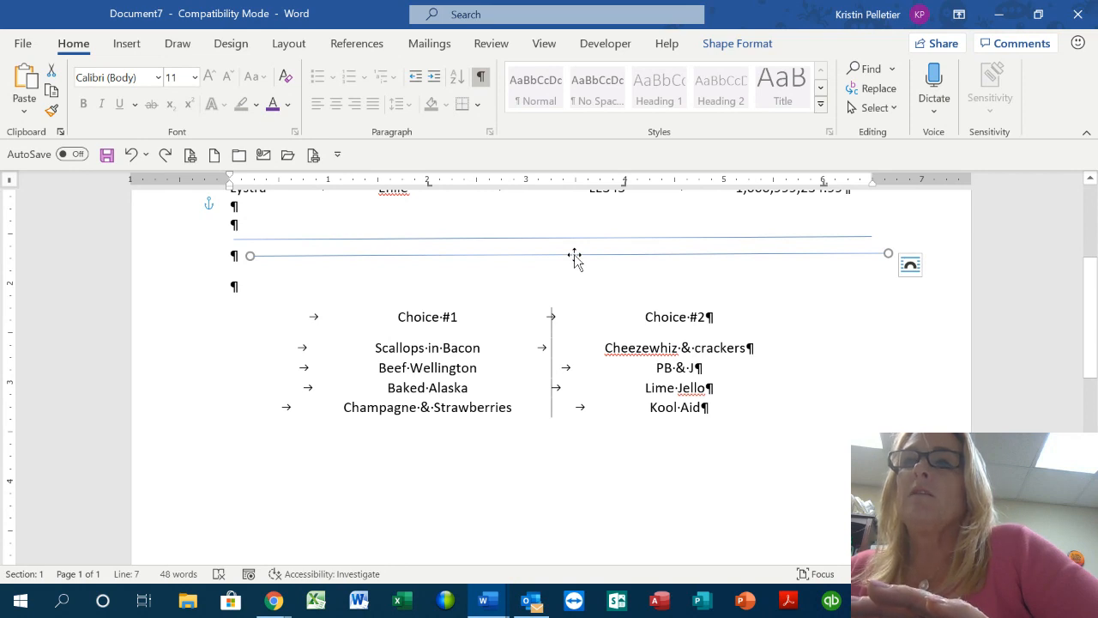
left_click_drag(575, 255, 566, 451)
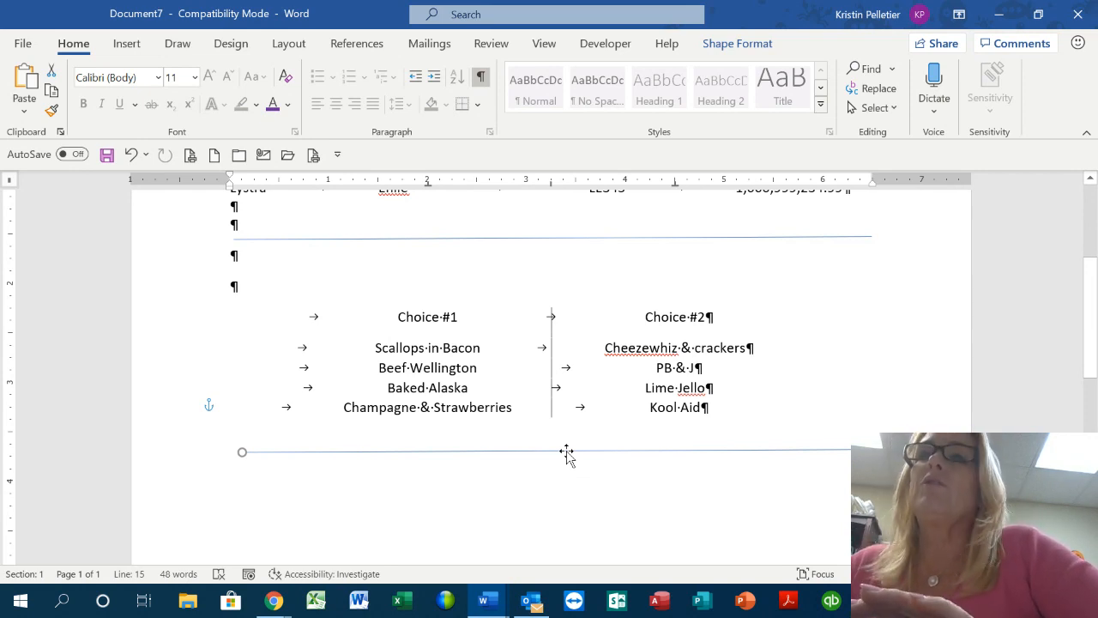
left_click(125, 150)
left_click(125, 149)
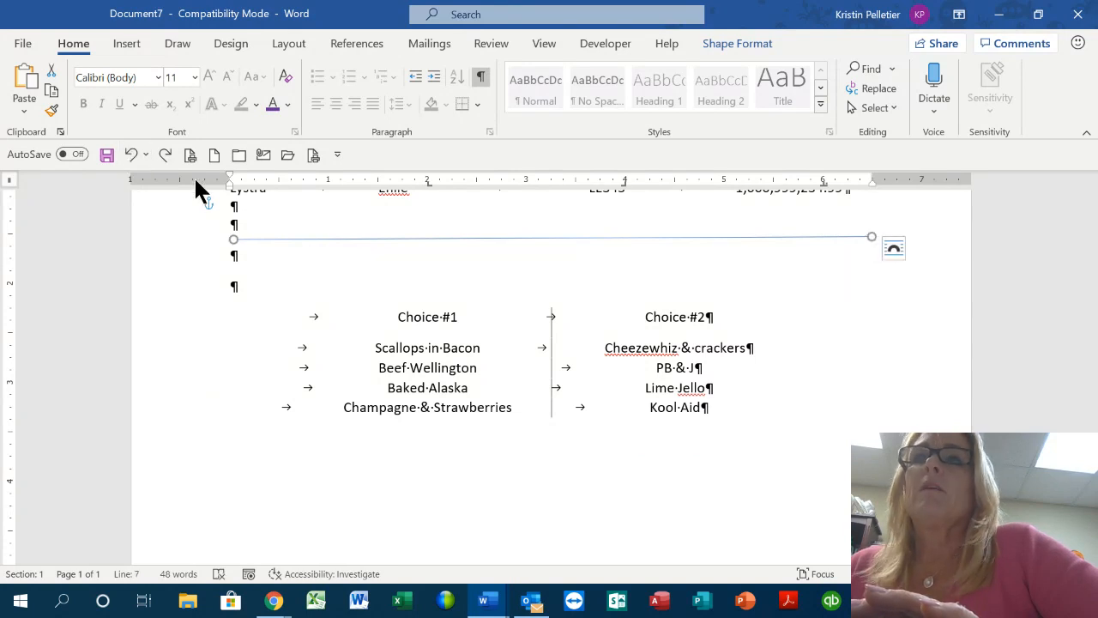
Insert a Line shape below the menu list
left_click(135, 39)
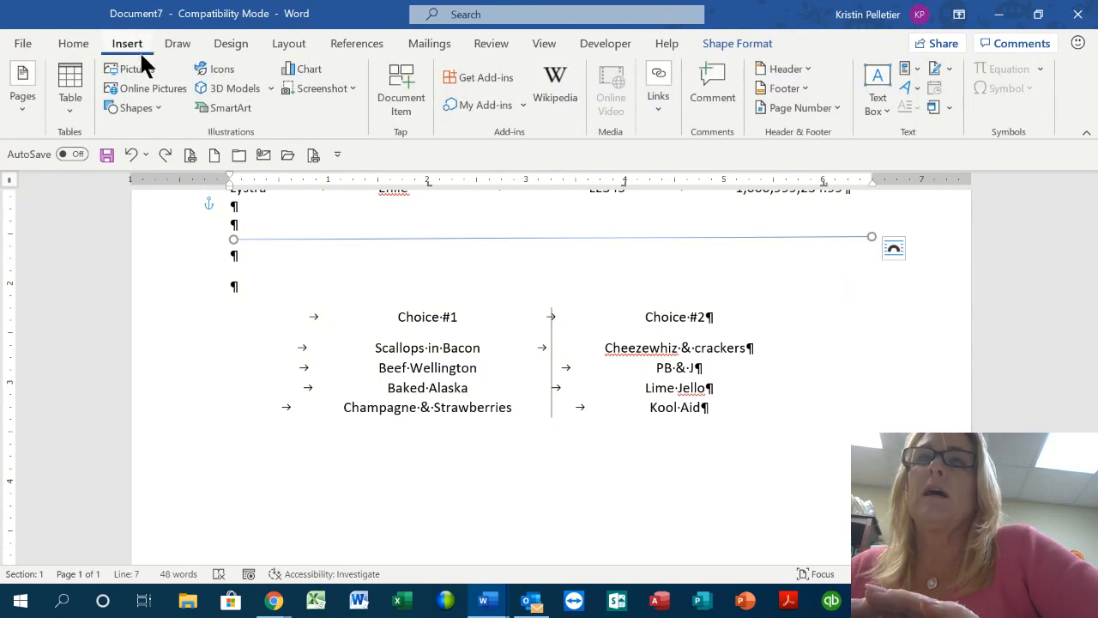
left_click(157, 100)
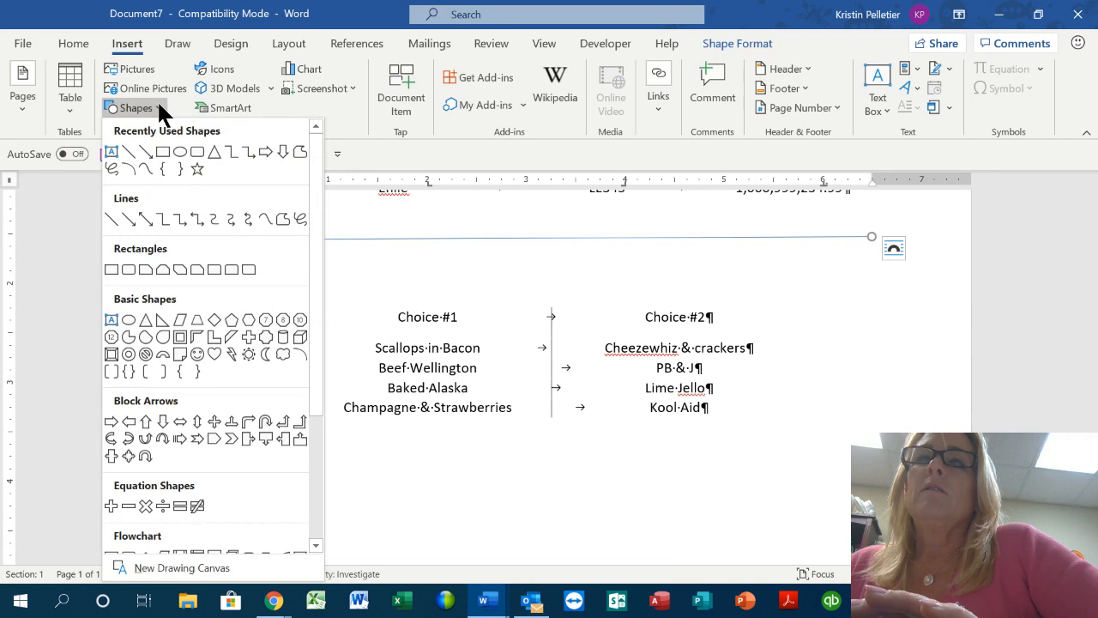
left_click(112, 220)
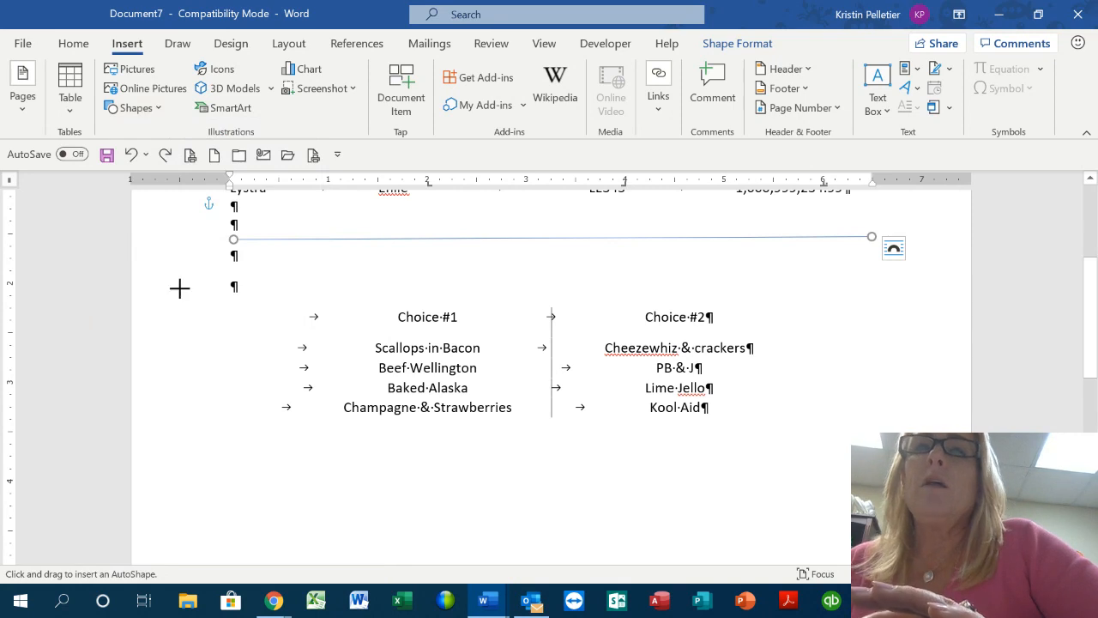
left_click(307, 488)
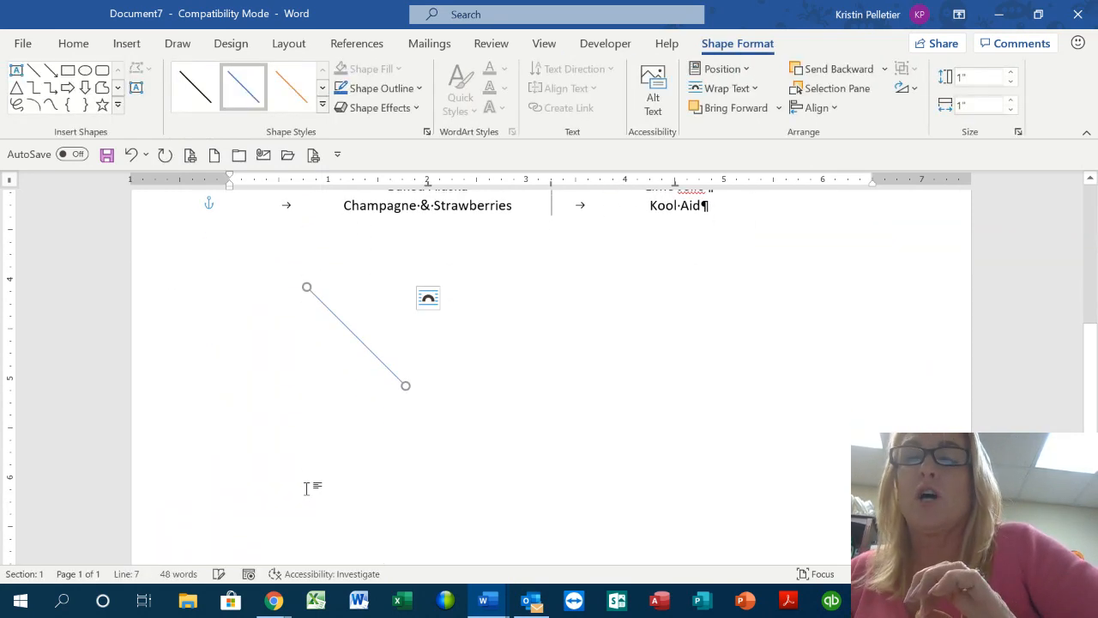
Make the line horizontal, running from the left margin to the right margin
scroll(572, 387, "up", 2)
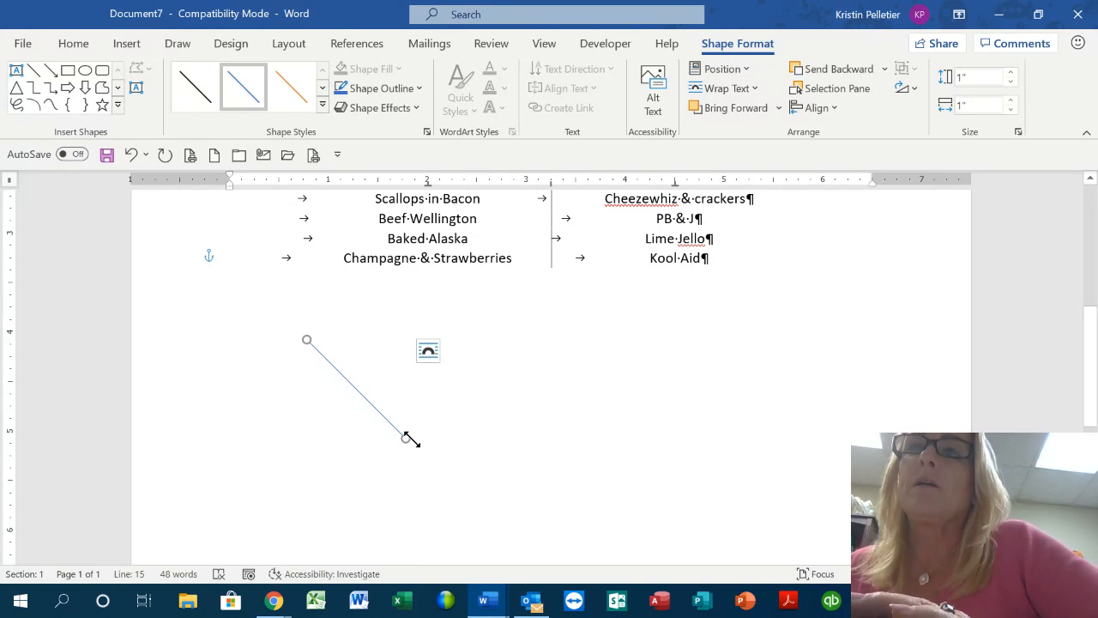
scroll(715, 347, "up", 4)
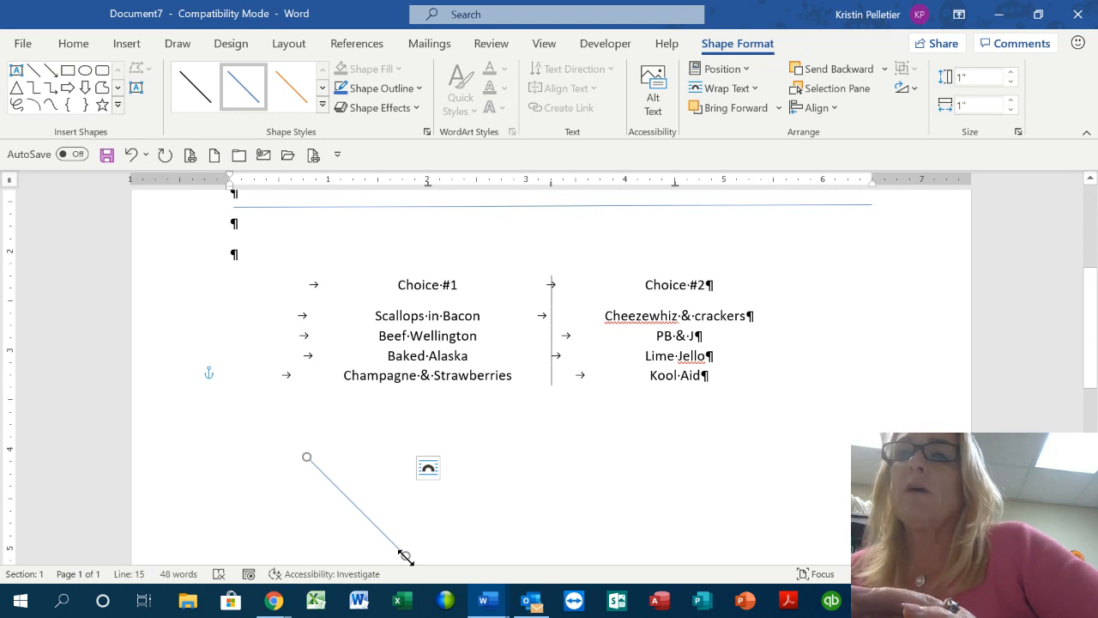
left_click_drag(414, 551, 871, 450)
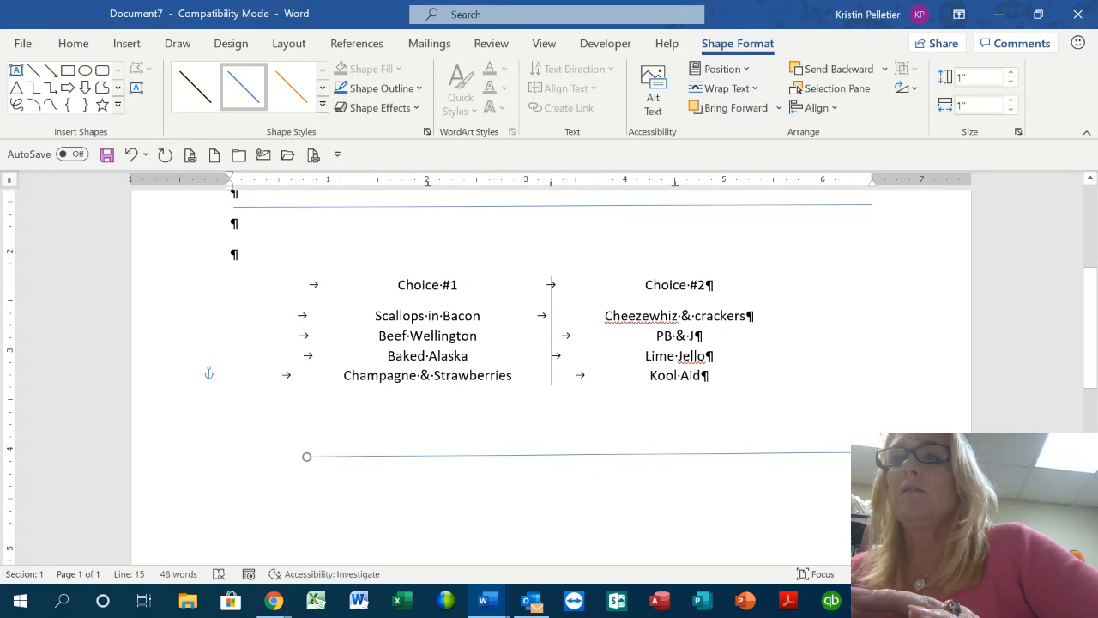
left_click_drag(307, 459, 238, 452)
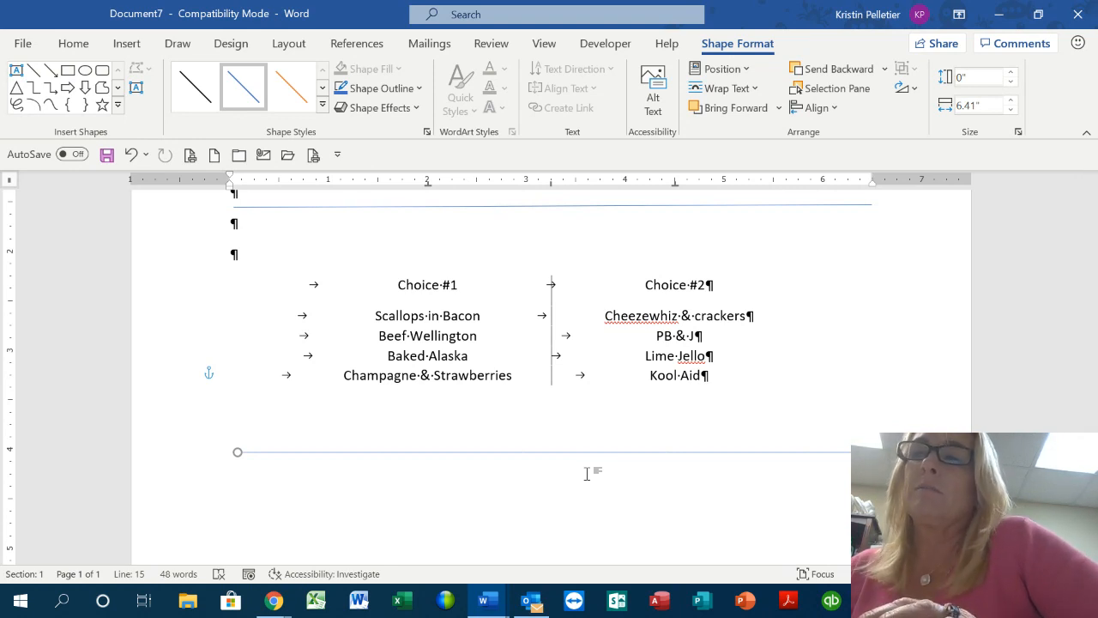
scroll(699, 461, "down", 1)
scroll(699, 461, "down", 2)
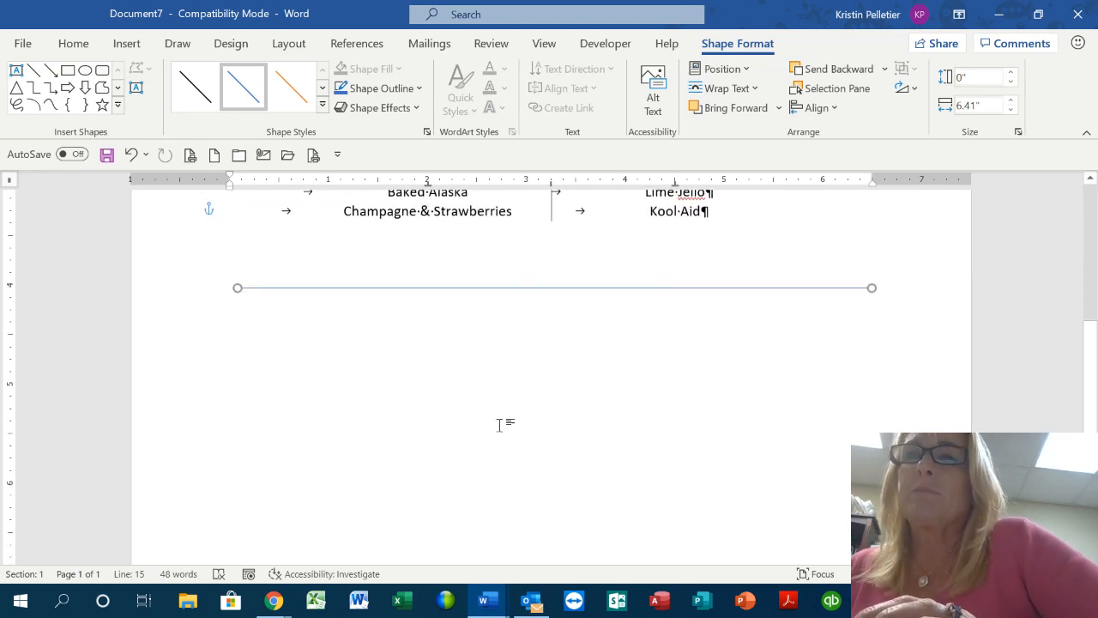
double_click(244, 373)
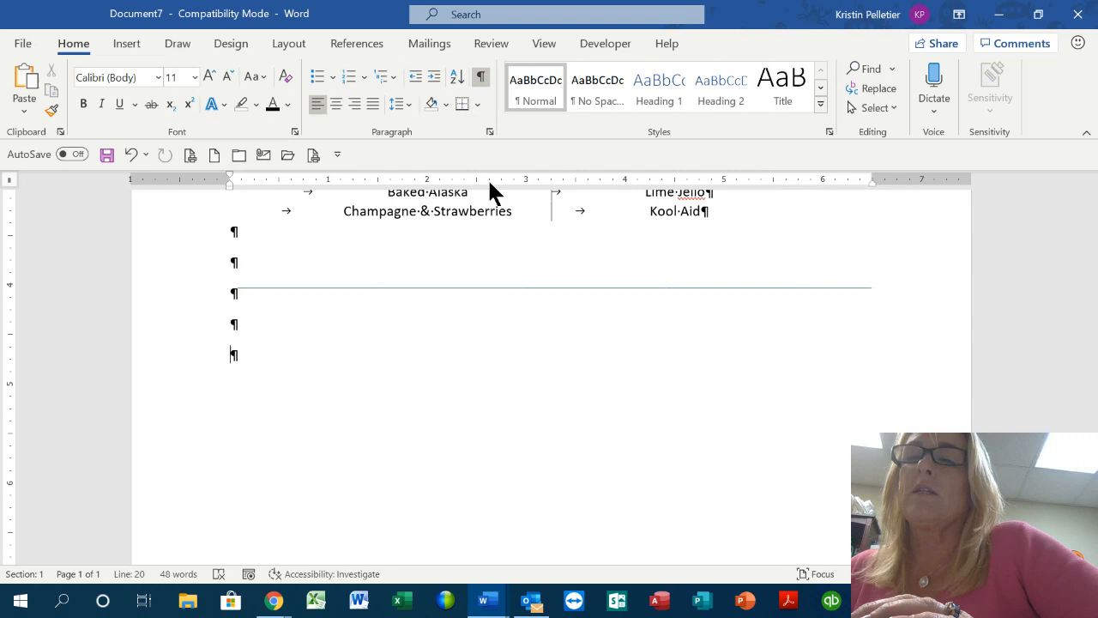
Undo the empty paragraphs added around the new line
scroll(515, 206, "up", 3)
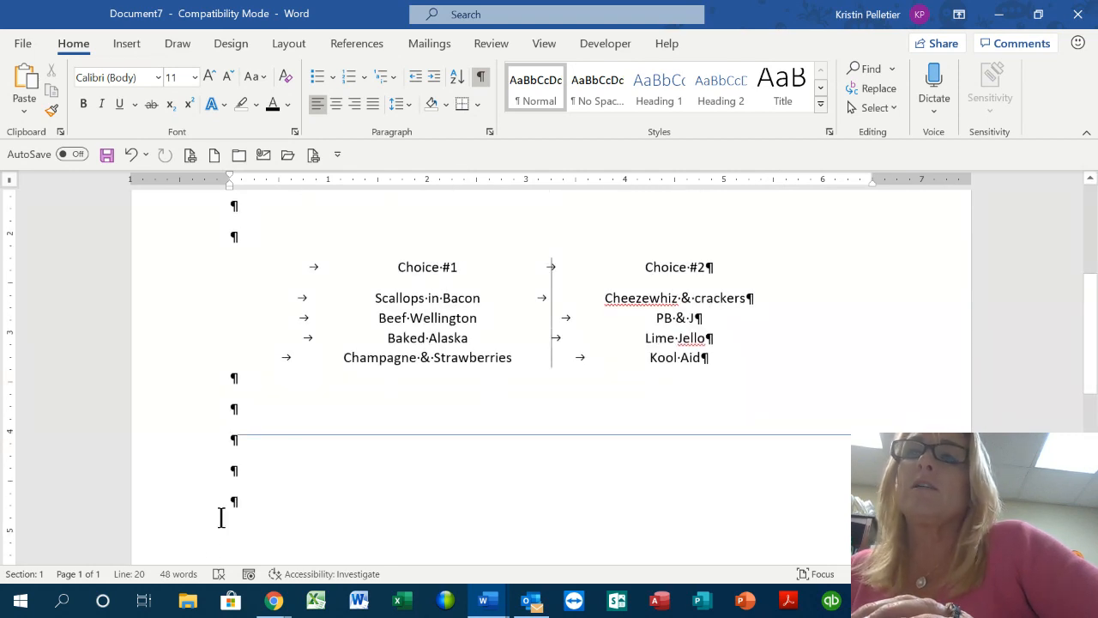
key("ctrl+z")
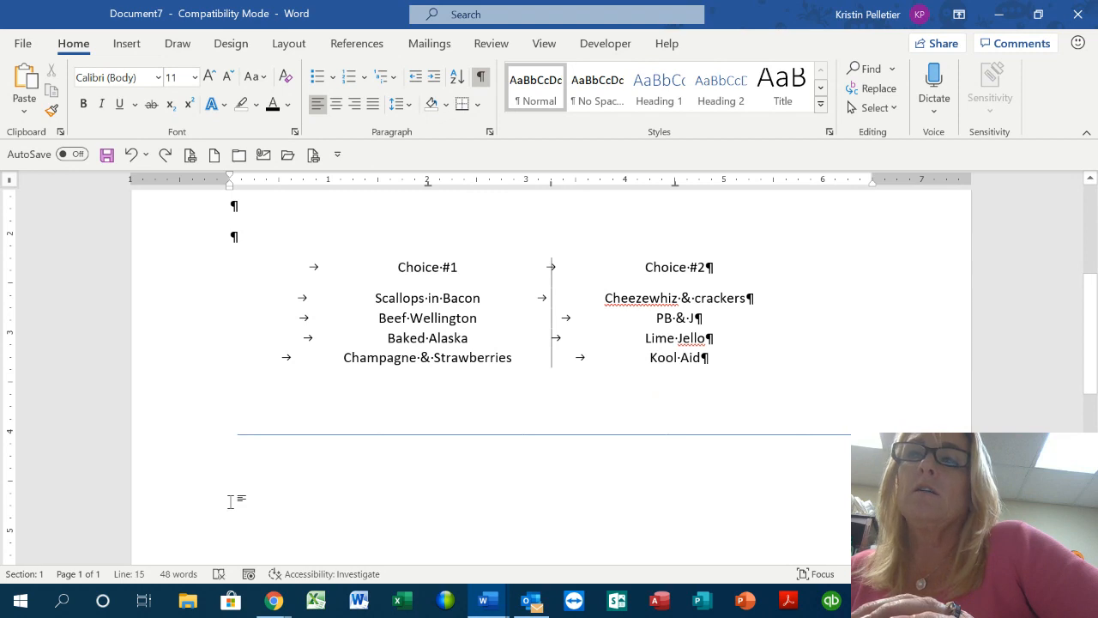
key("ctrl+y")
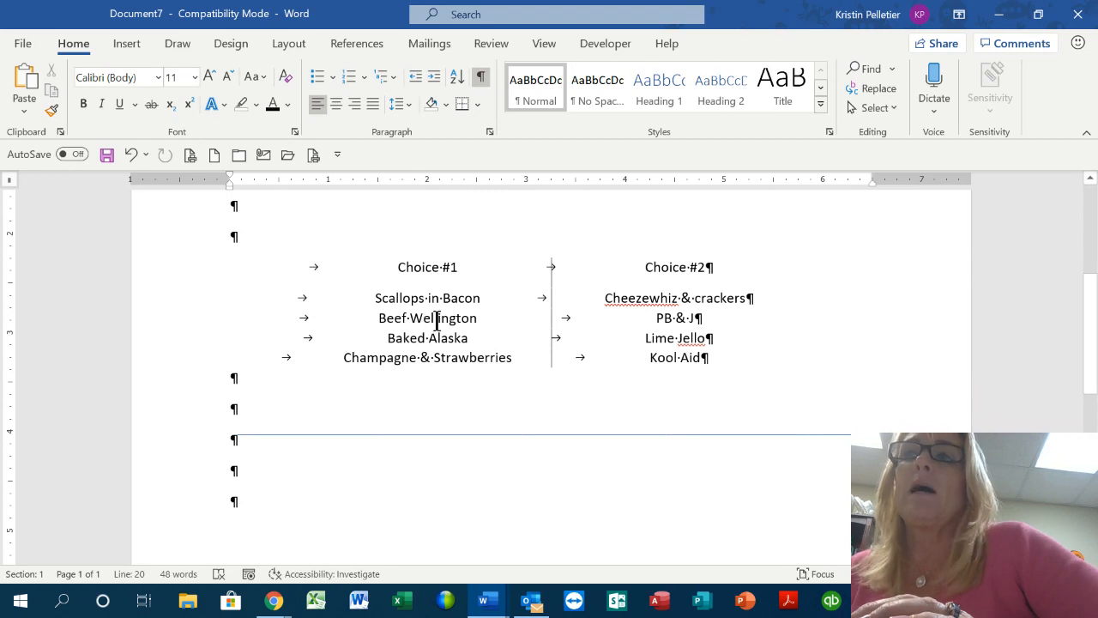
key("ctrl+z")
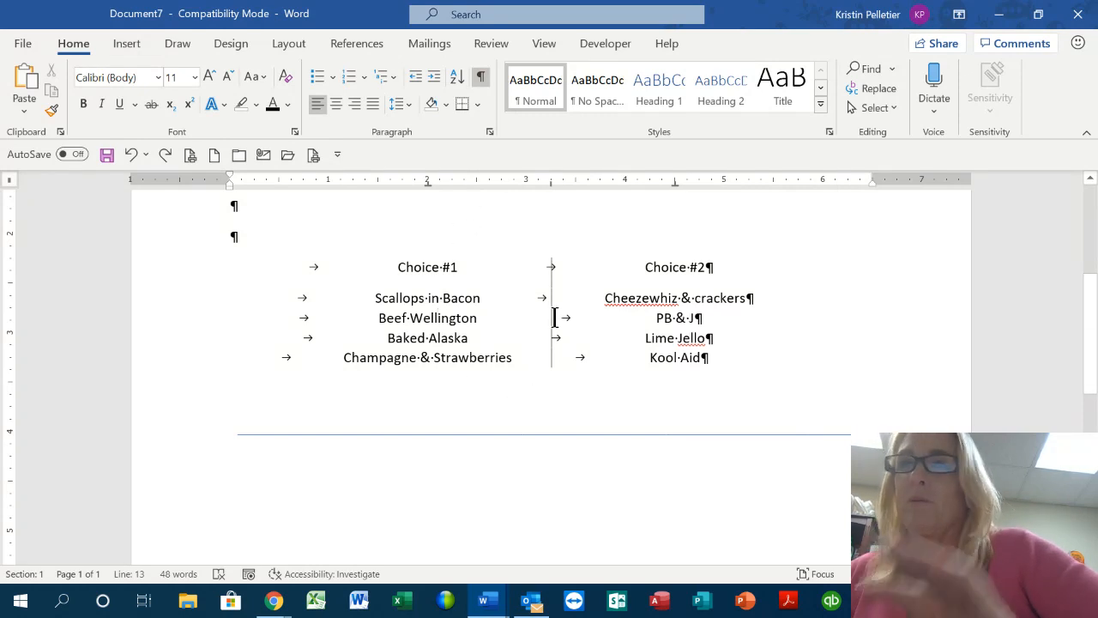
Check the formatting of two employee list rows
scroll(554, 317, "up", 5)
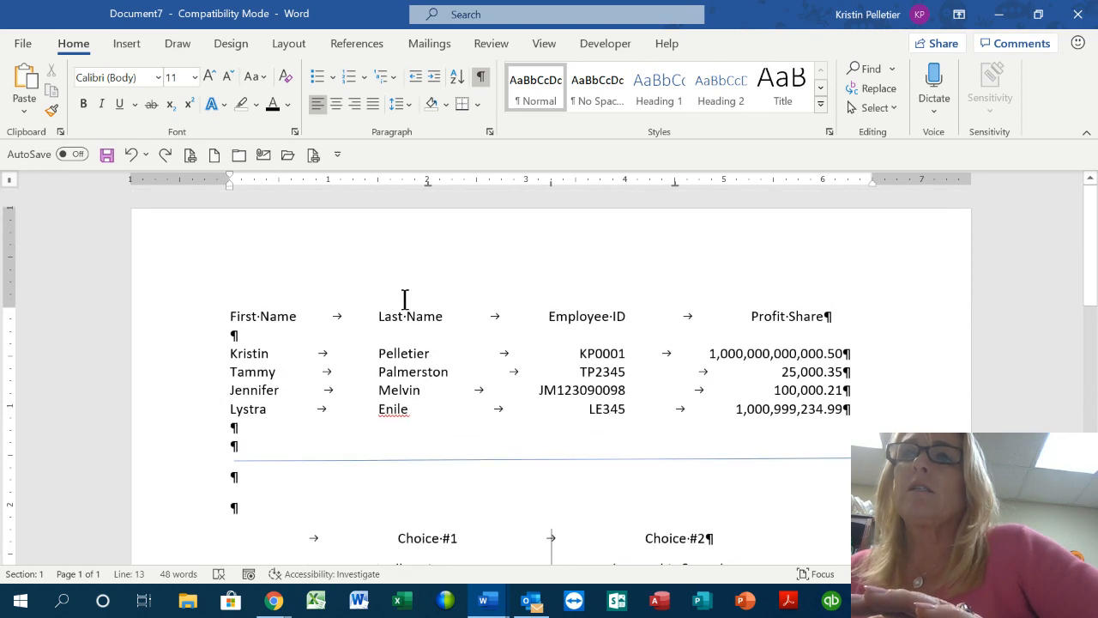
left_click(398, 360)
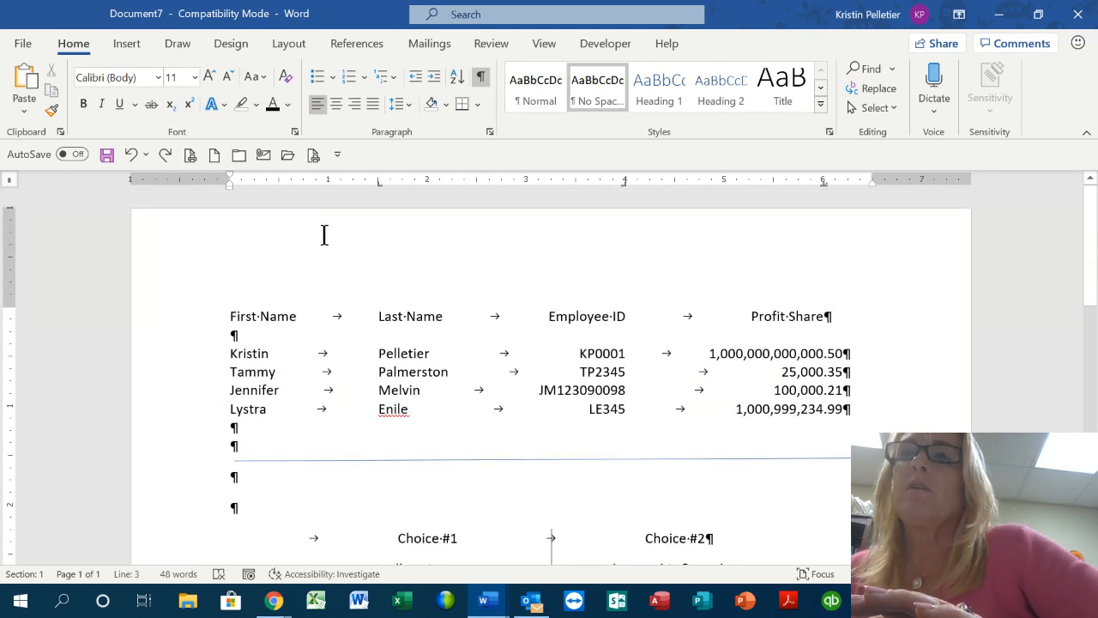
left_click(409, 387)
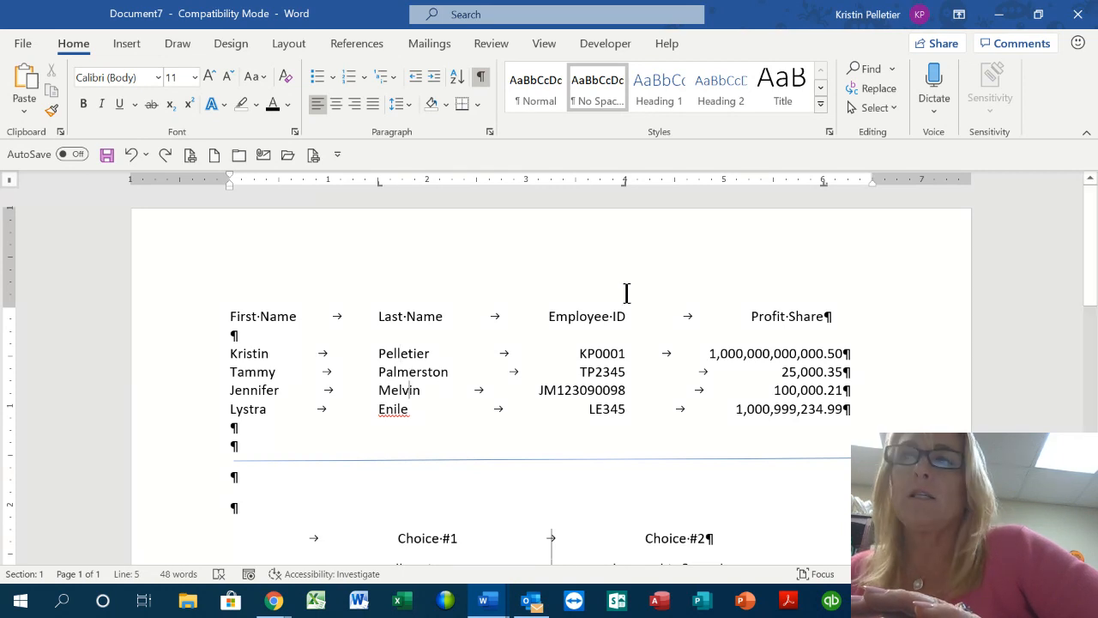
scroll(595, 315, "down", 4)
scroll(594, 315, "down", 4)
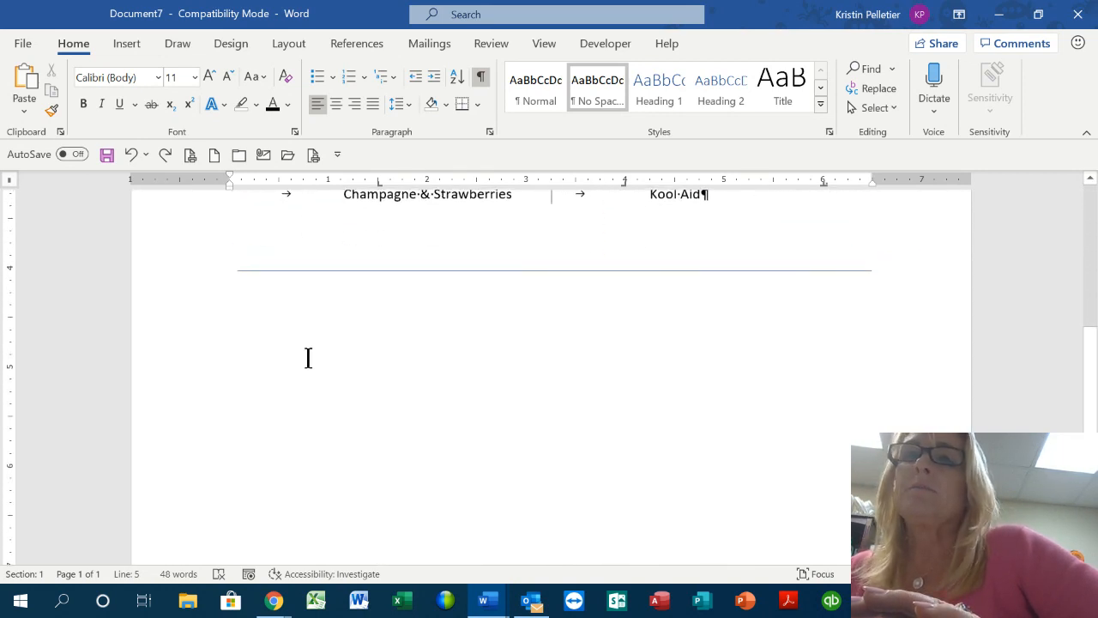
Below the second line, type the author's name as surname, comma, first name, fixing a typo
double_click(246, 351)
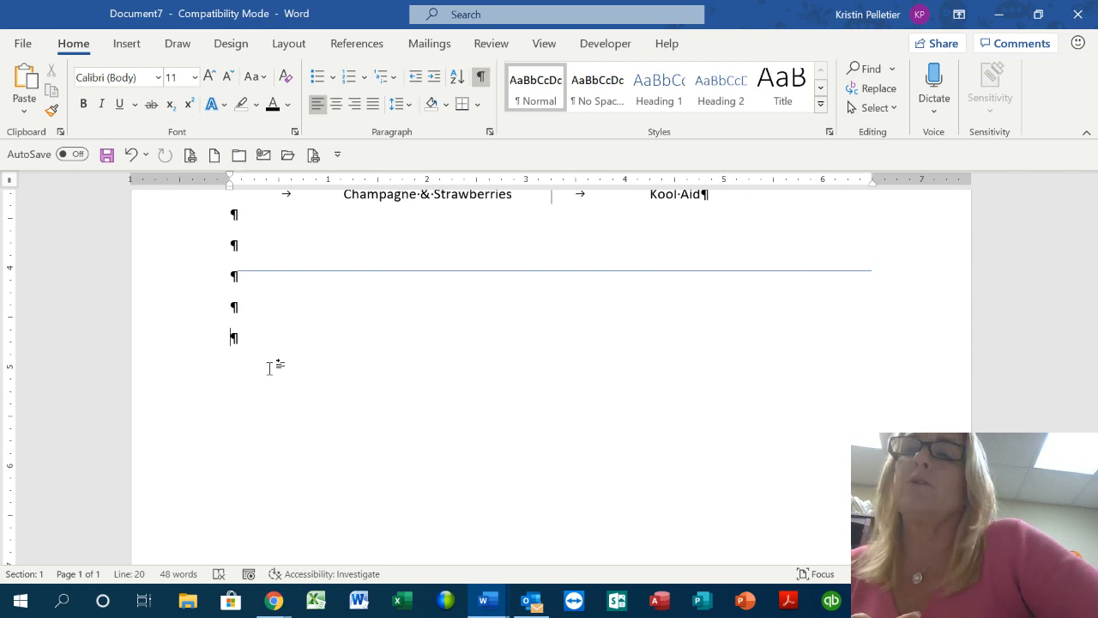
type("ristin")
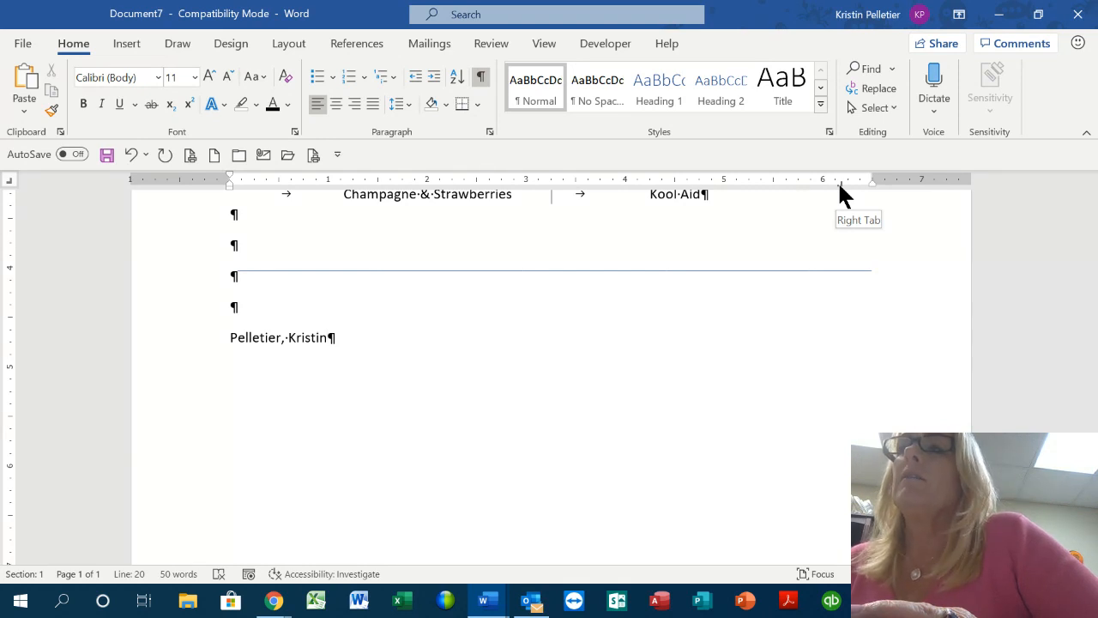
Move the right tab stop to 6.5" and type the employee's phone number after a tab
left_click_drag(839, 185, 872, 184)
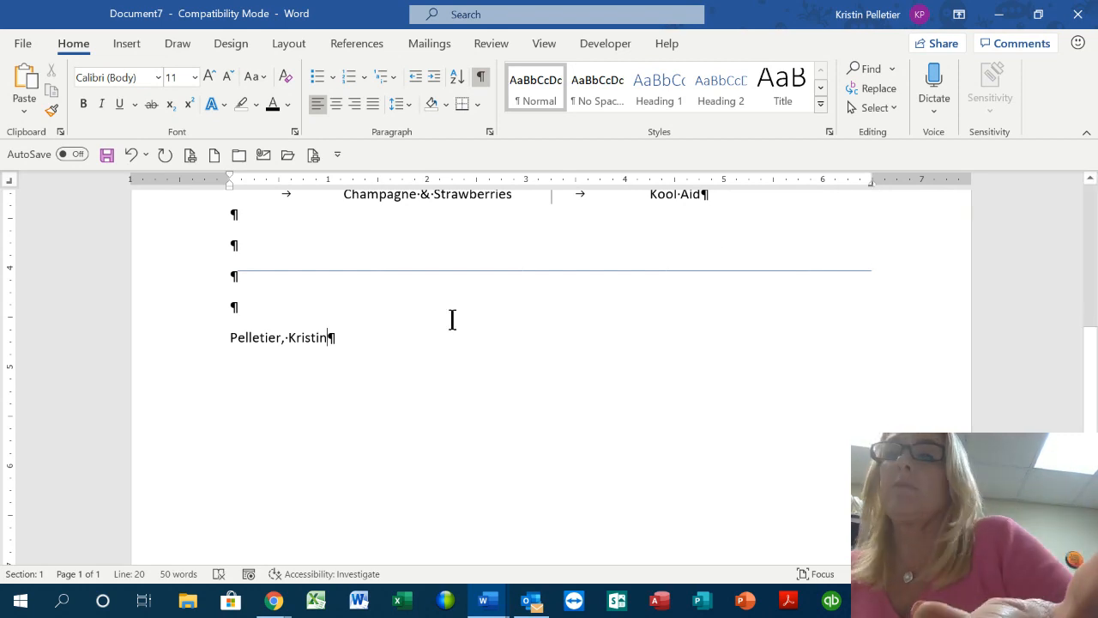
key("Tab")
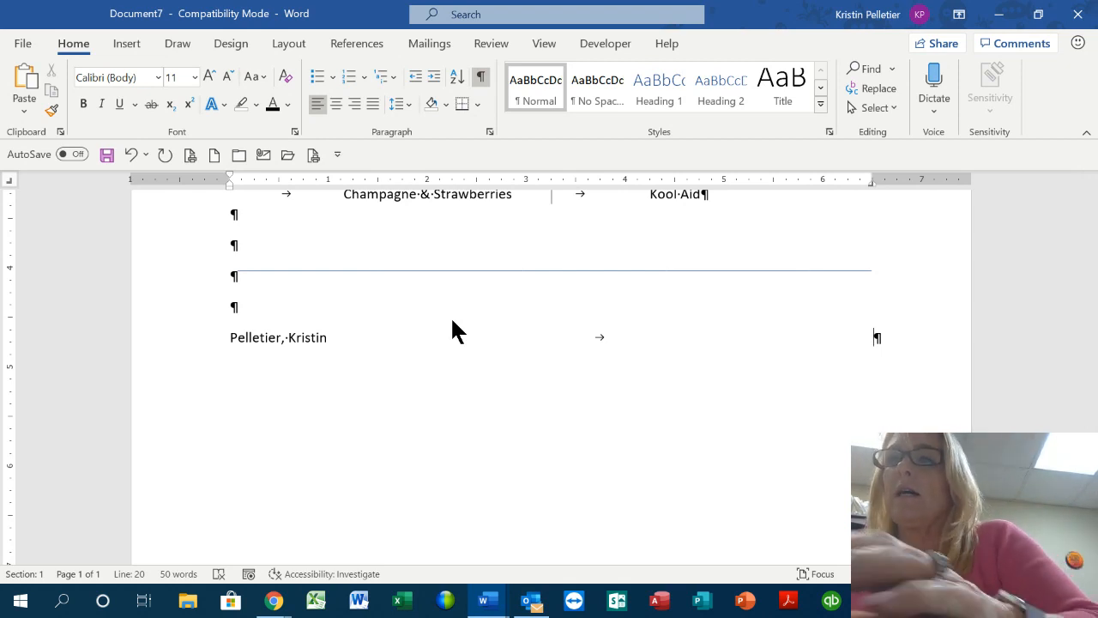
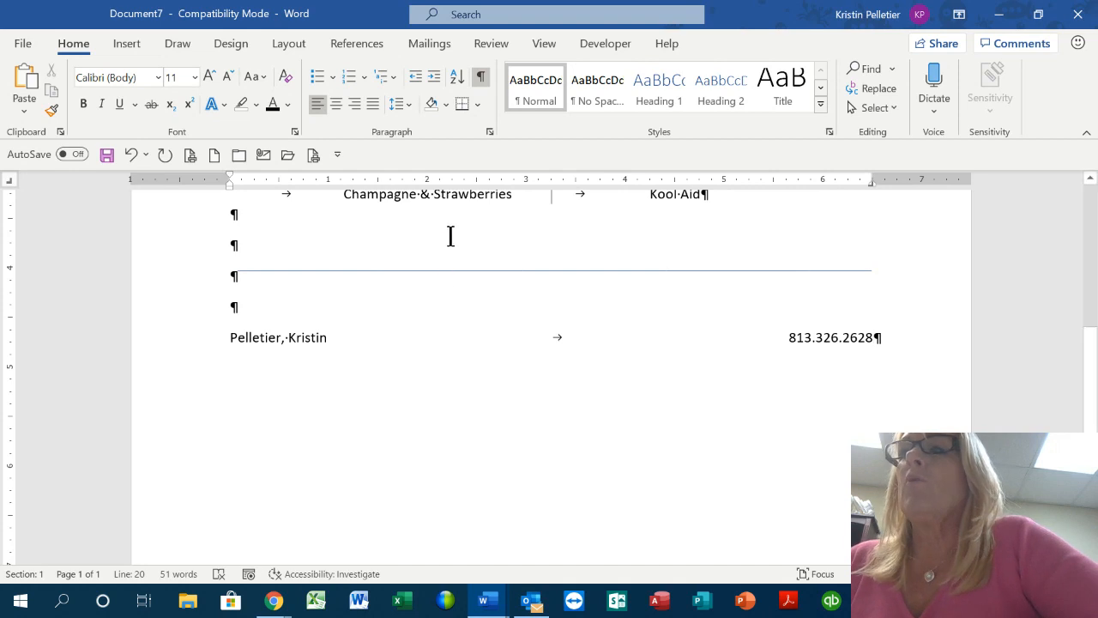
Give the 6.5" right tab stop a dotted leader (option 2) through Paragraph > Tabs
double_click(871, 183)
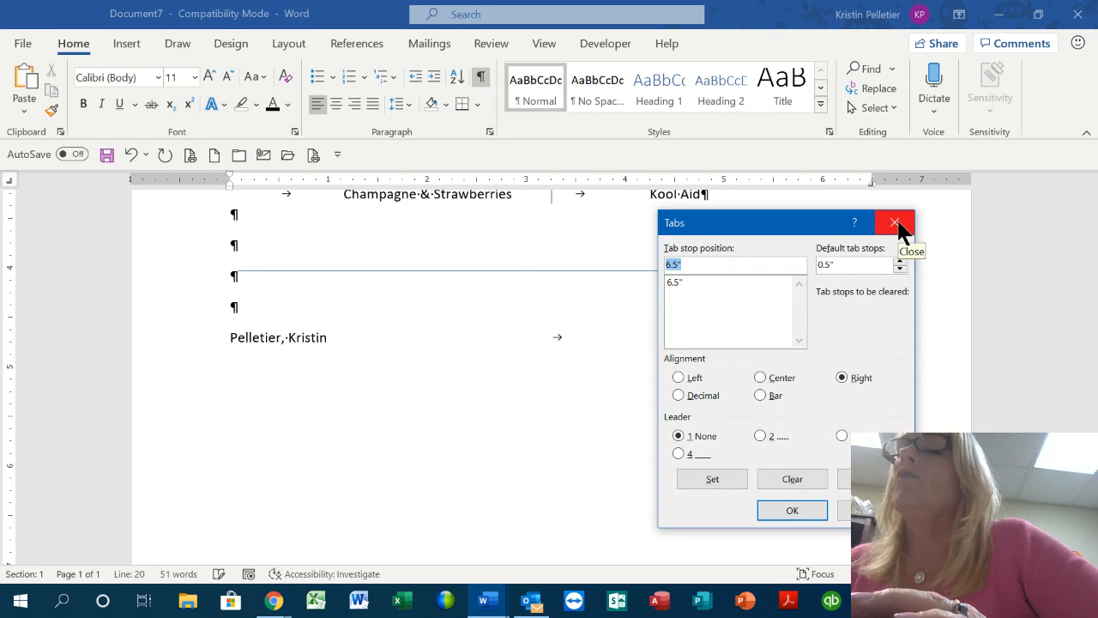
left_click(896, 223)
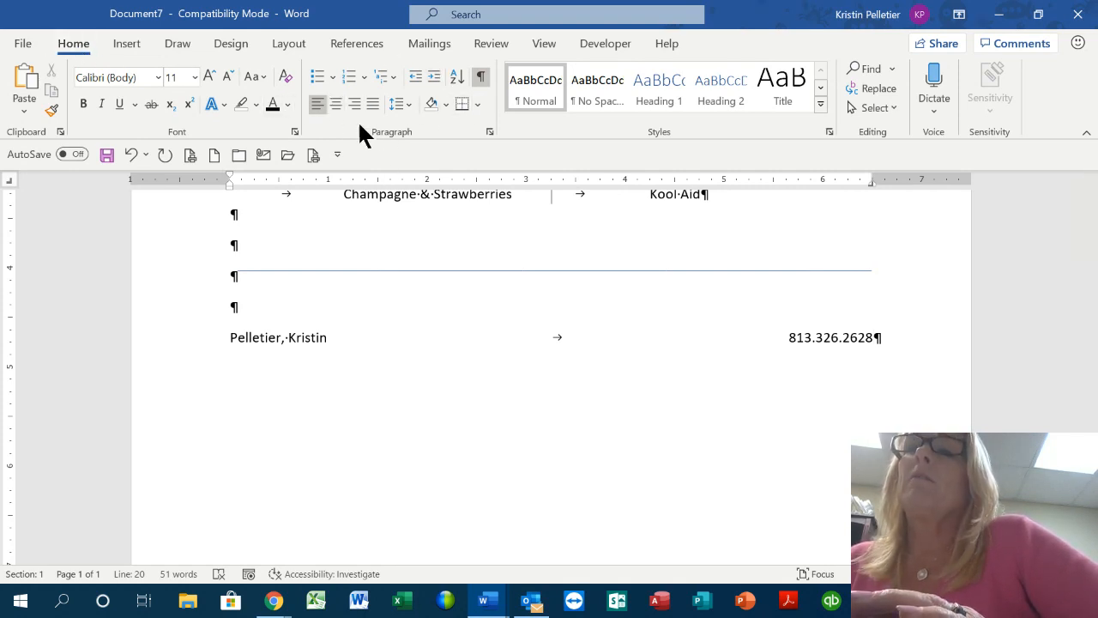
left_click(488, 131)
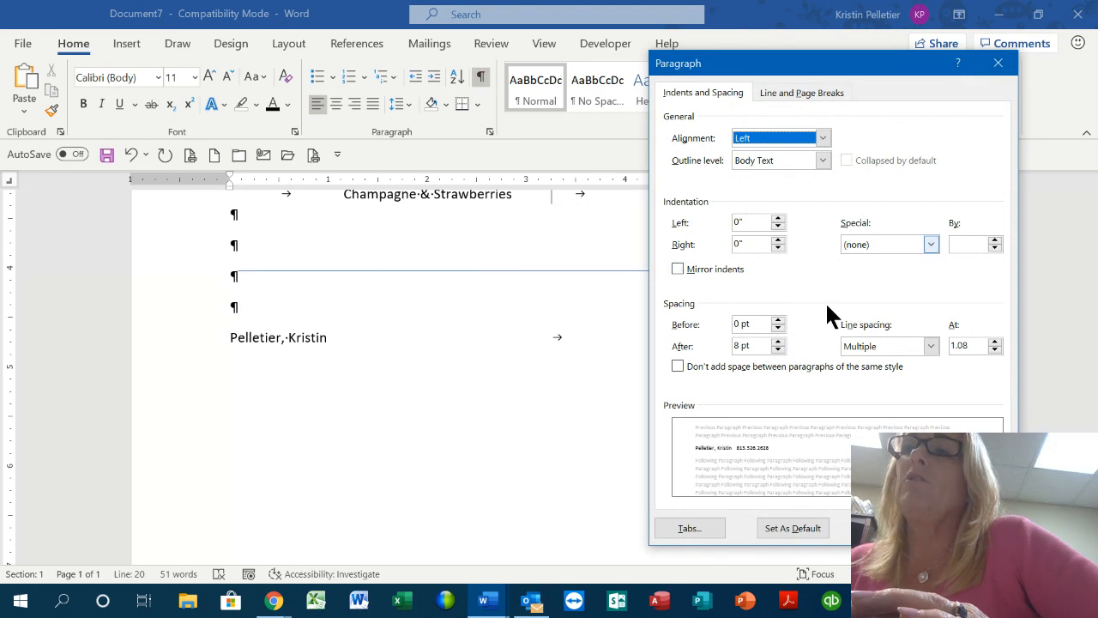
left_click(691, 527)
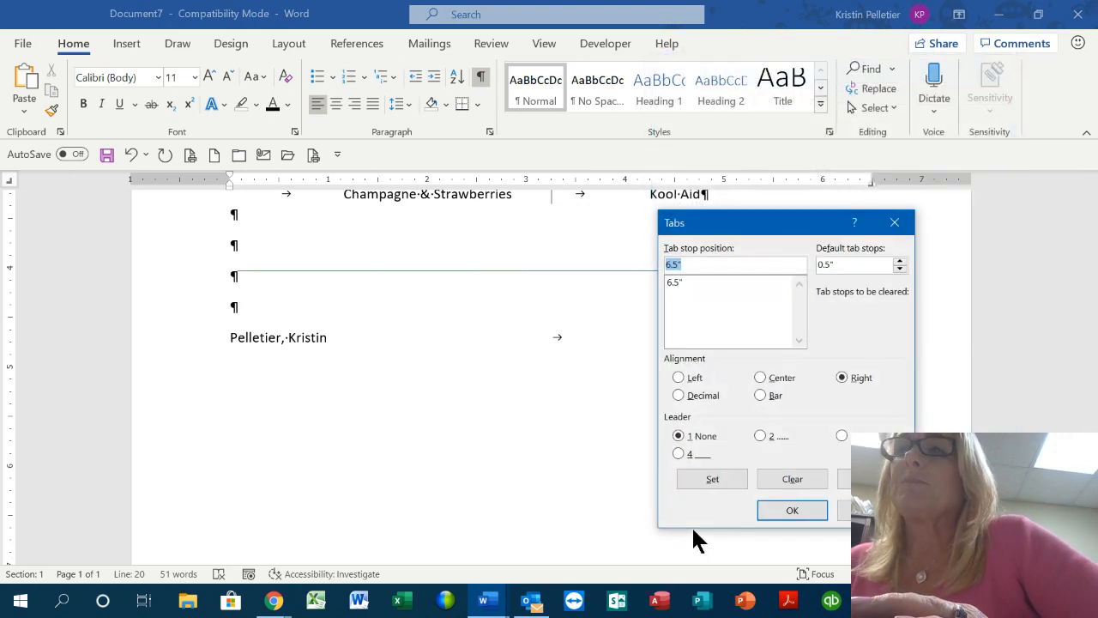
left_click_drag(768, 229, 463, 124)
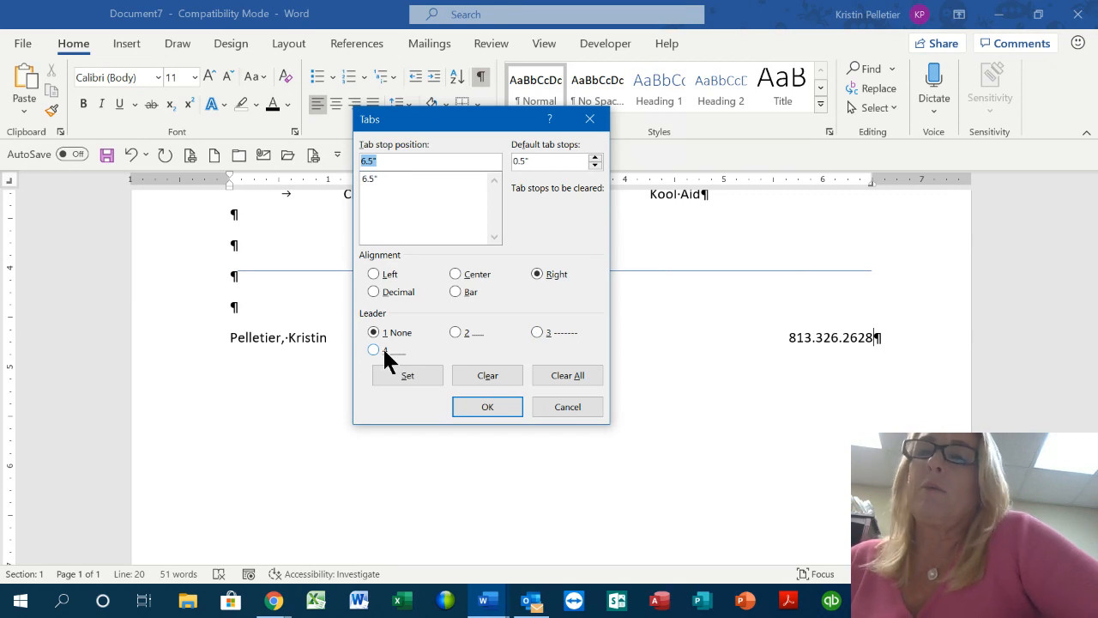
left_click(455, 333)
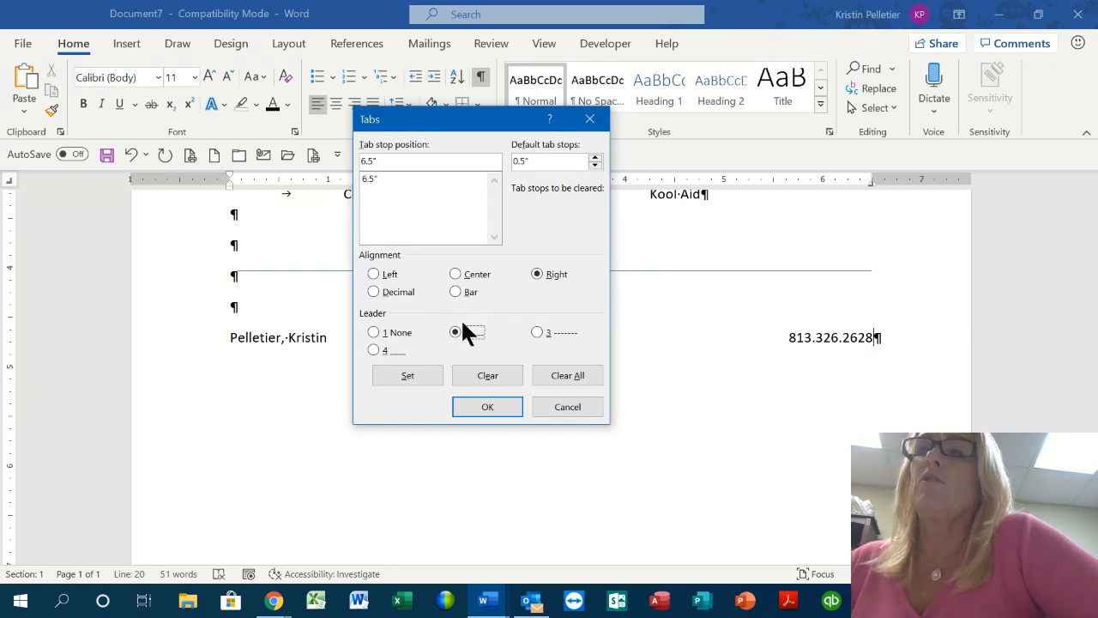
left_click(410, 377)
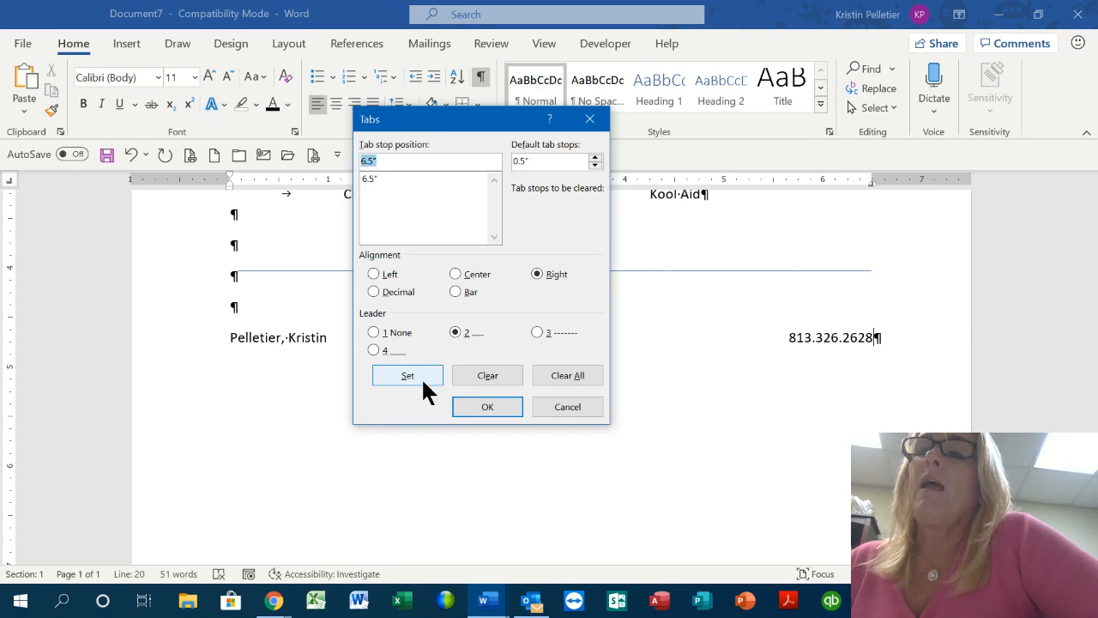
left_click(485, 409)
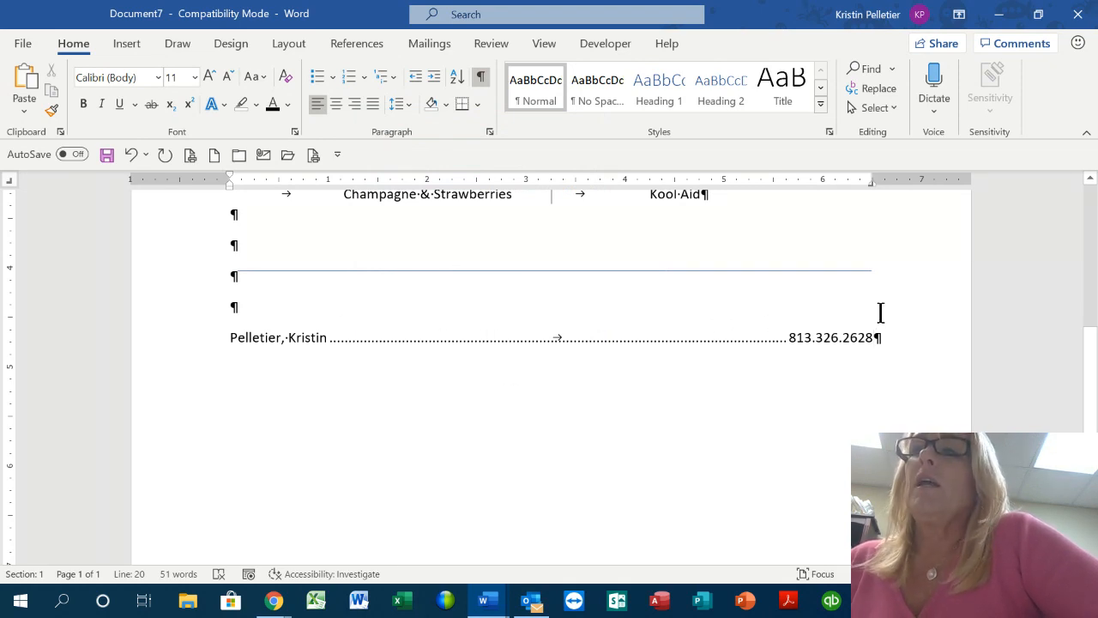
Start a new line and clear the stray periods typed on it
key("Return")
type(".")
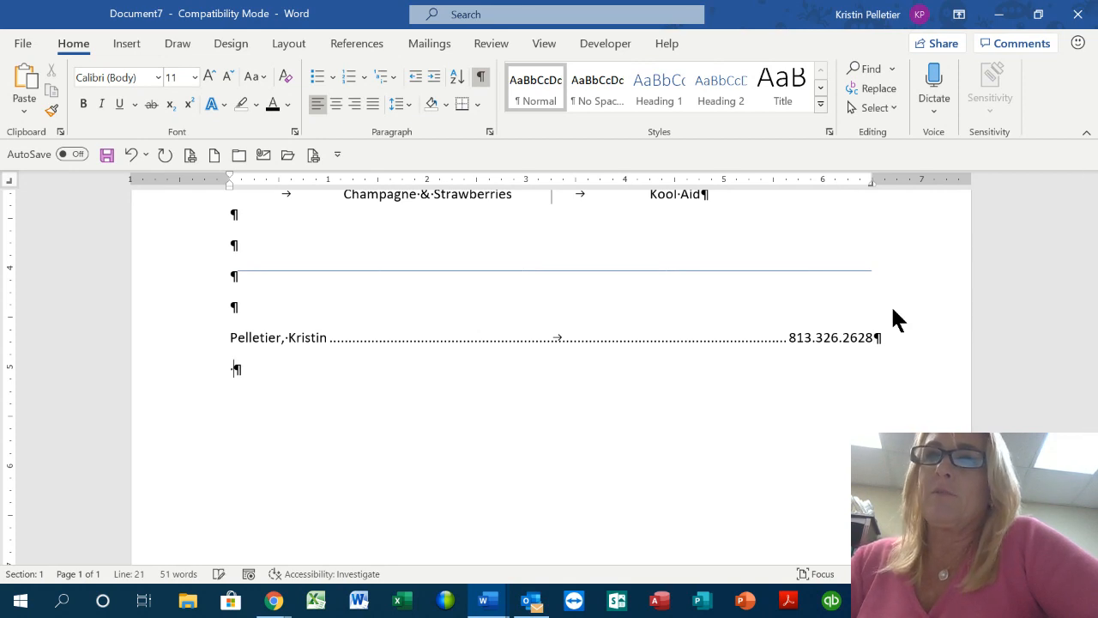
type("..................")
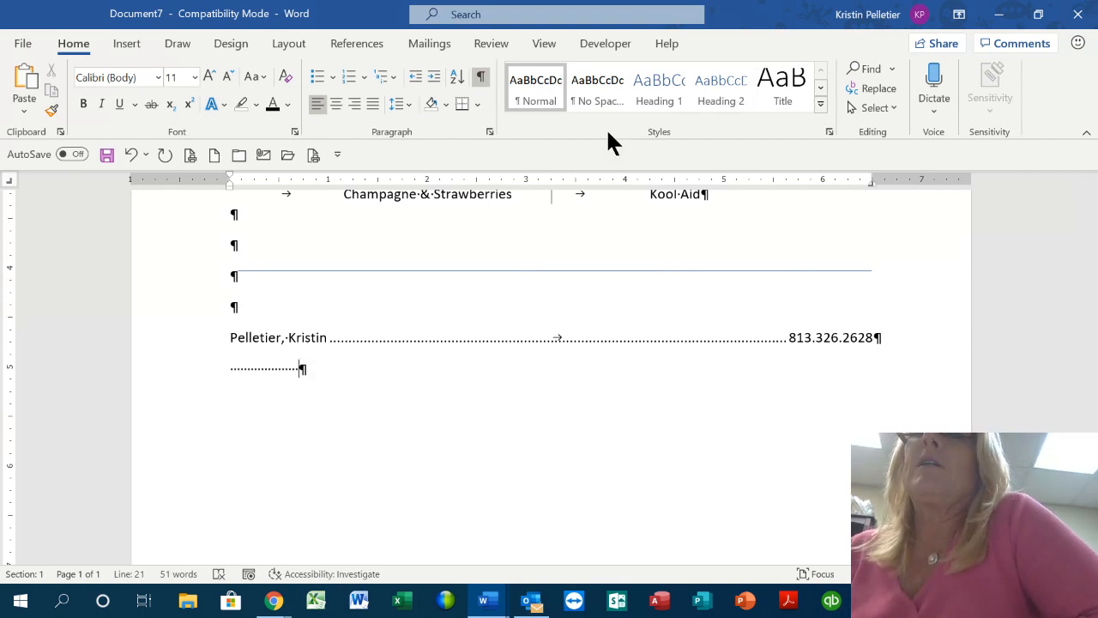
left_click(481, 79)
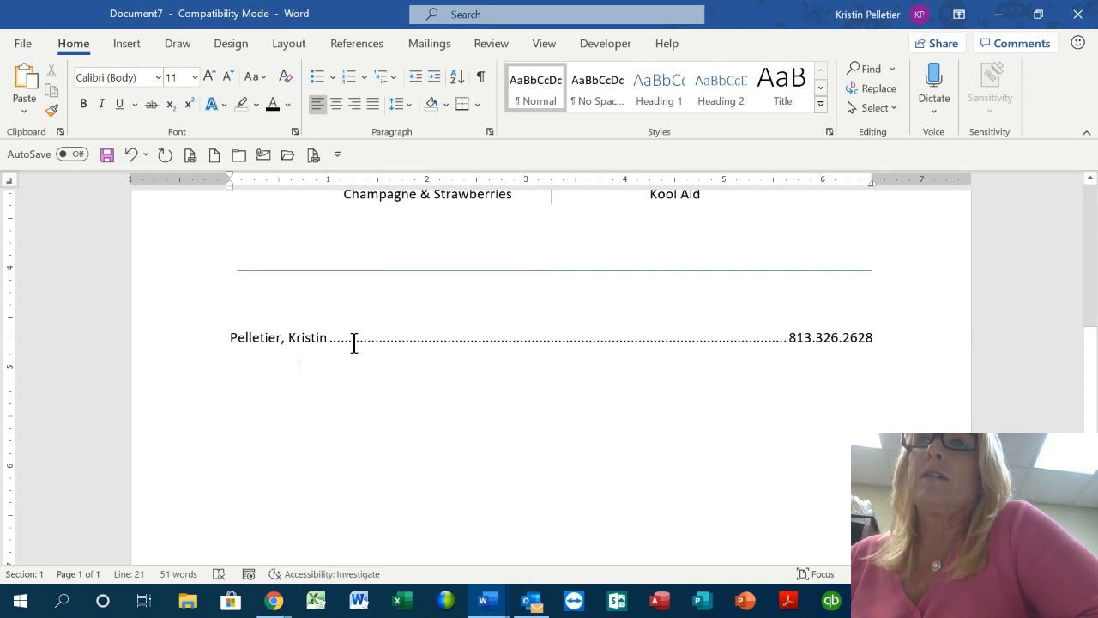
left_click(481, 78)
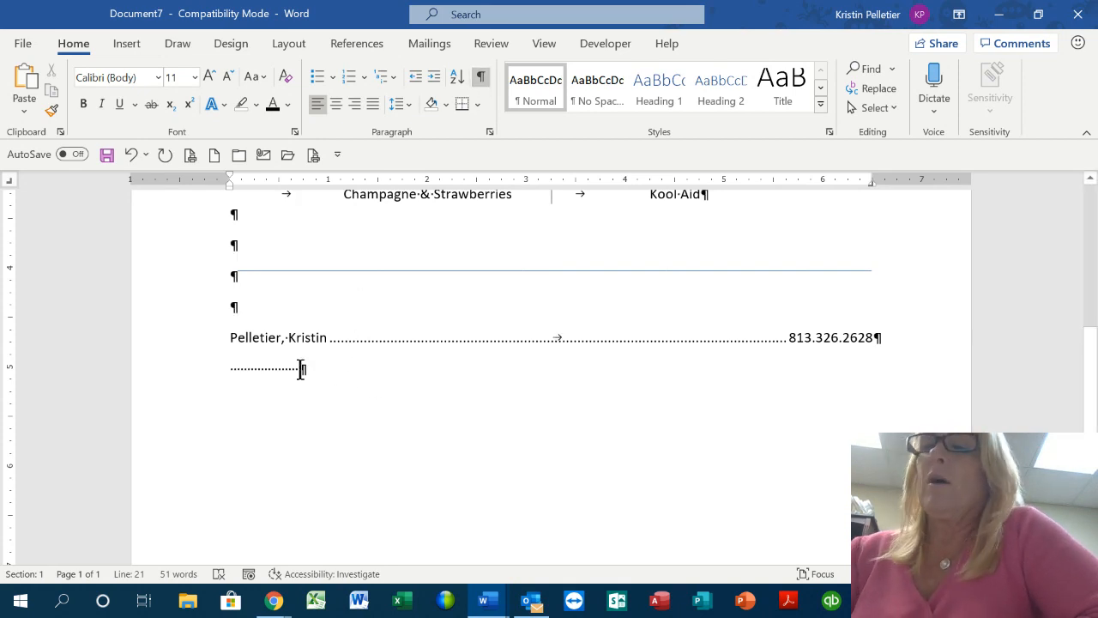
key("BackSpace")
key("BackSpace")
key("BackSpace")
key("BackSpace")
key("BackSpace")
key("BackSpace")
key("BackSpace")
key("BackSpace")
key("BackSpace")
key("BackSpace")
key("BackSpace")
key("BackSpace")
key("BackSpace")
key("BackSpace")
key("BackSpace")
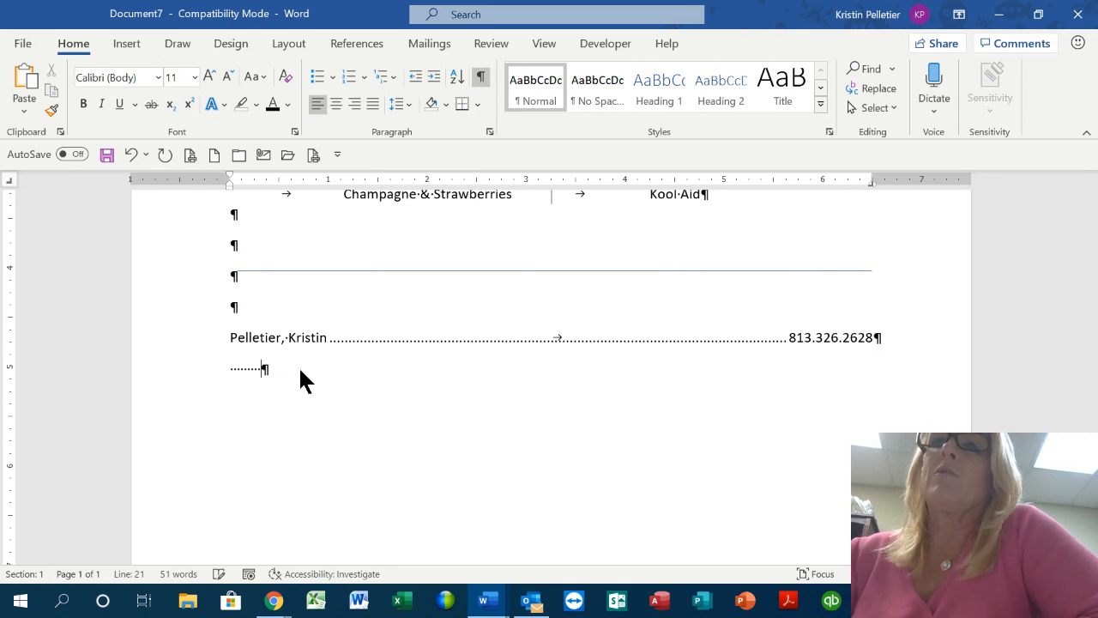
key("BackSpace")
key("BackSpace")
key("BackSpace")
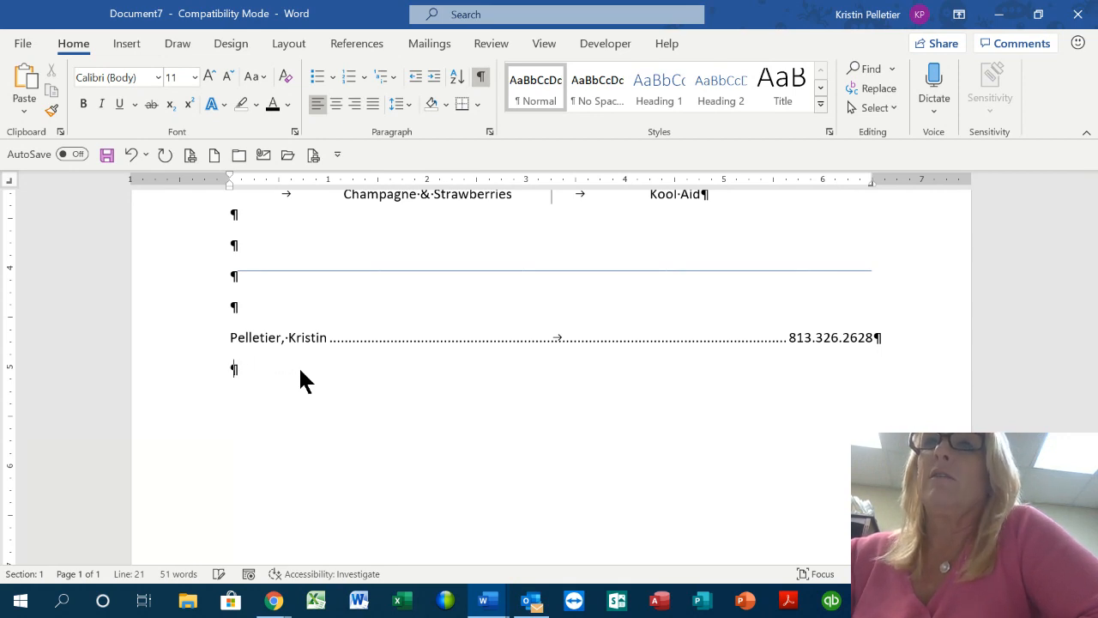
key("Return")
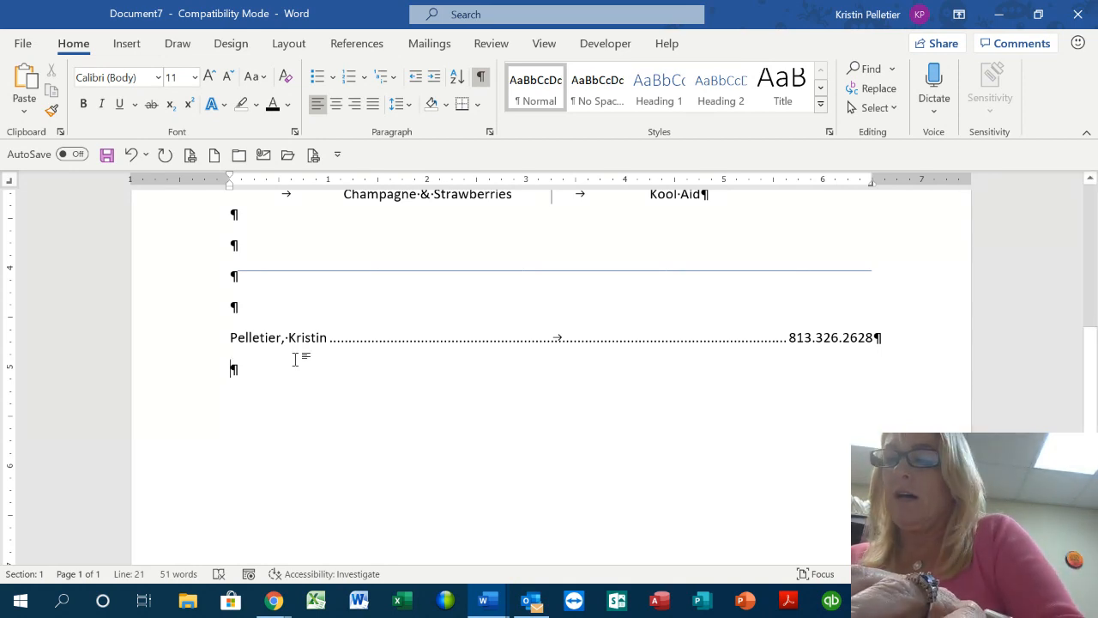
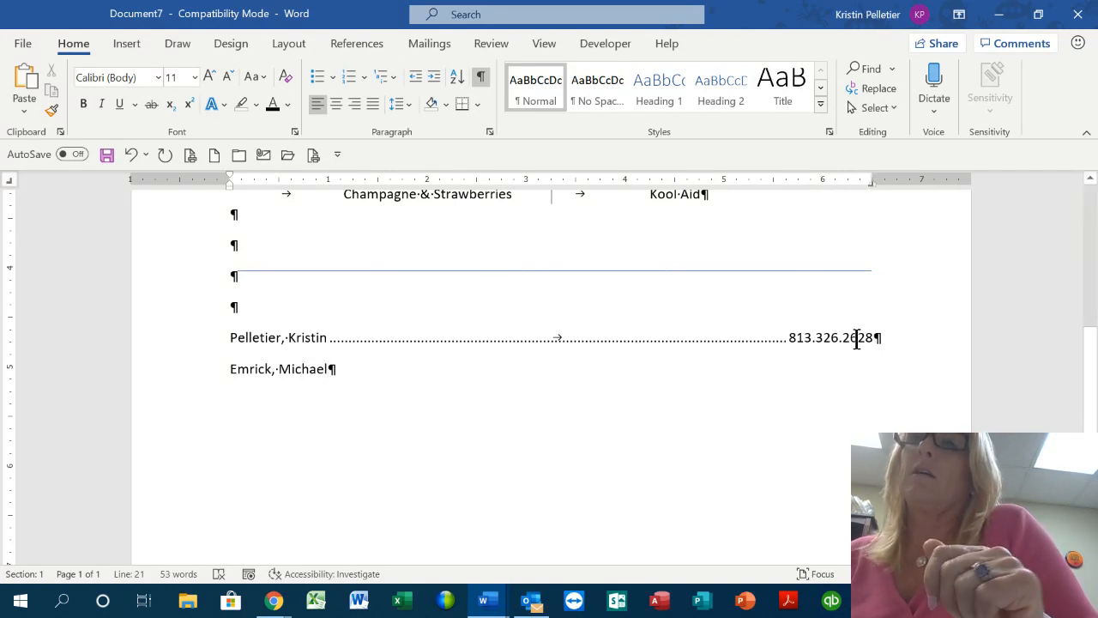
Add the second and third employees' names, each with a tabbed, dot-leadered phone number
key("Tab")
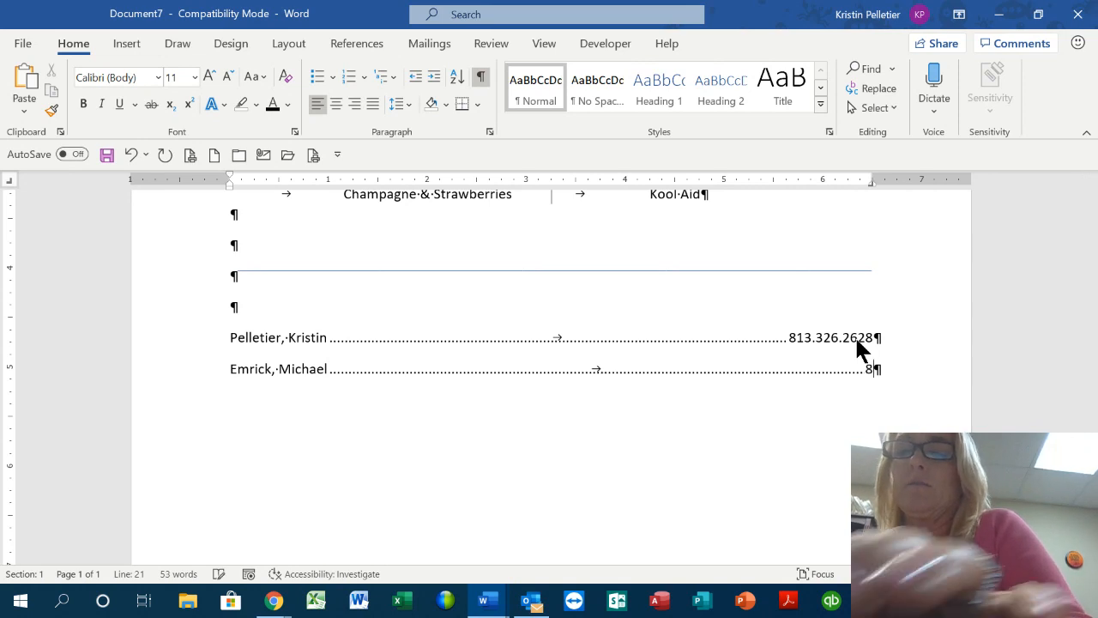
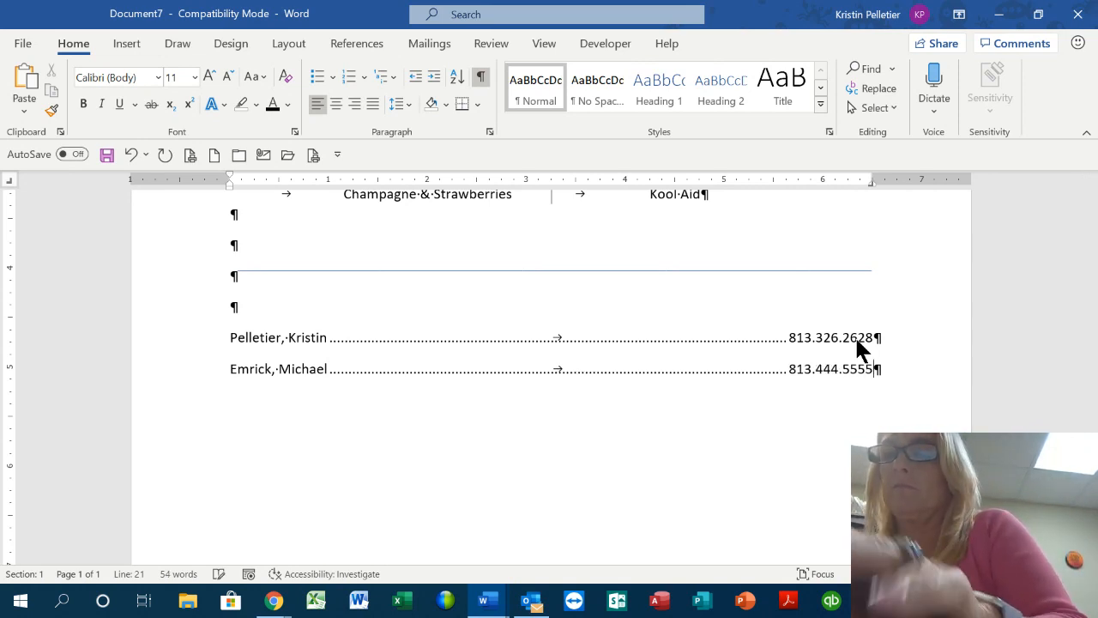
key("Return")
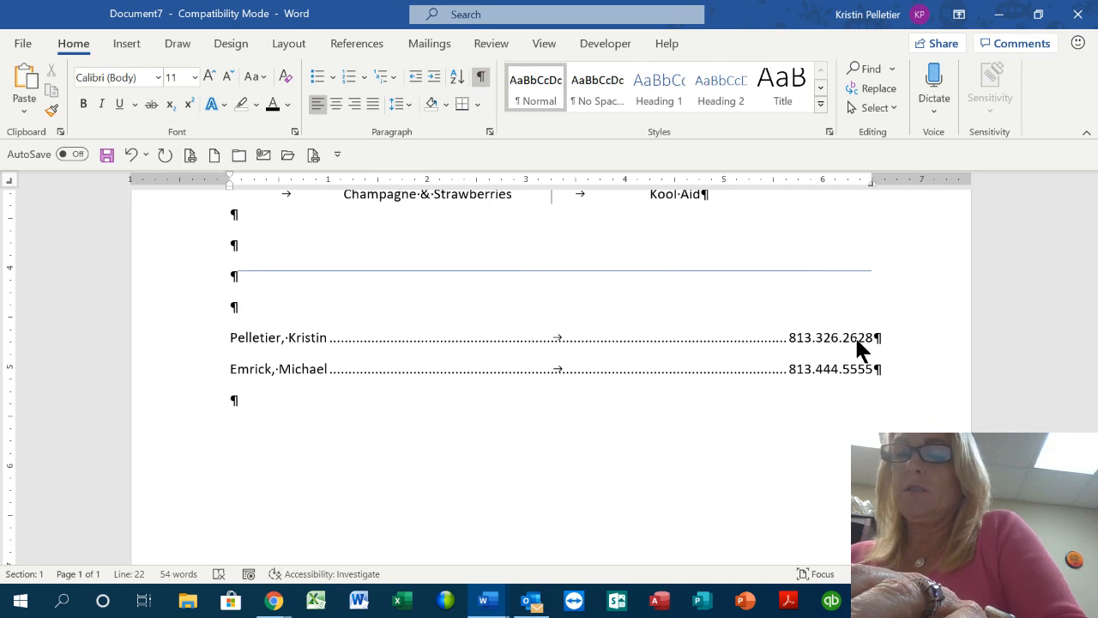
key("BackSpace")
key("BackSpace")
key("BackSpace")
key("BackSpace")
key("BackSpace")
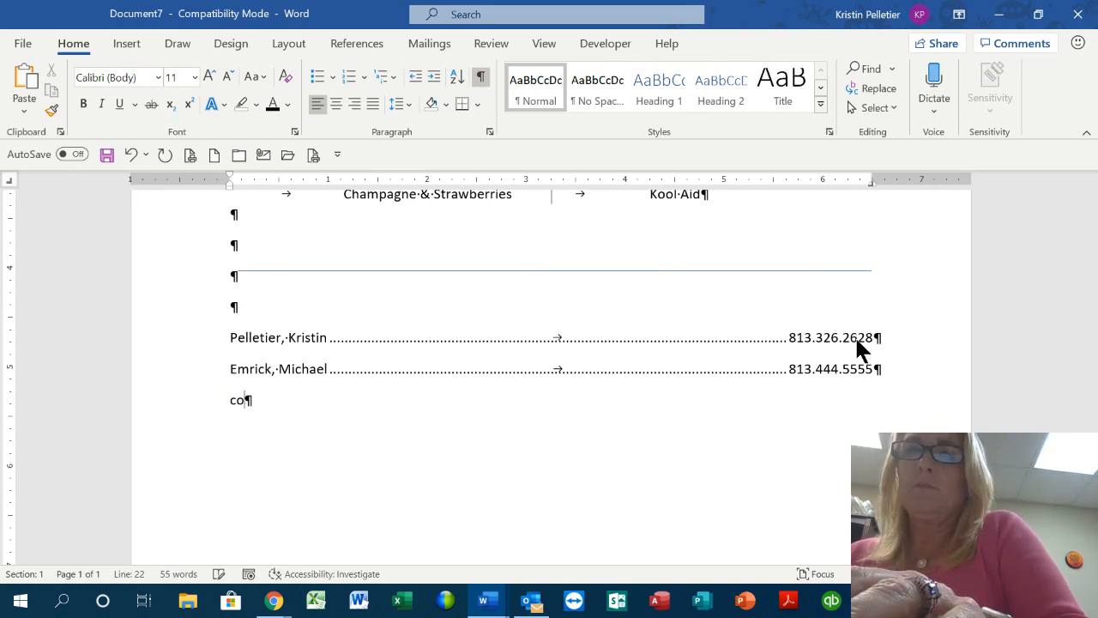
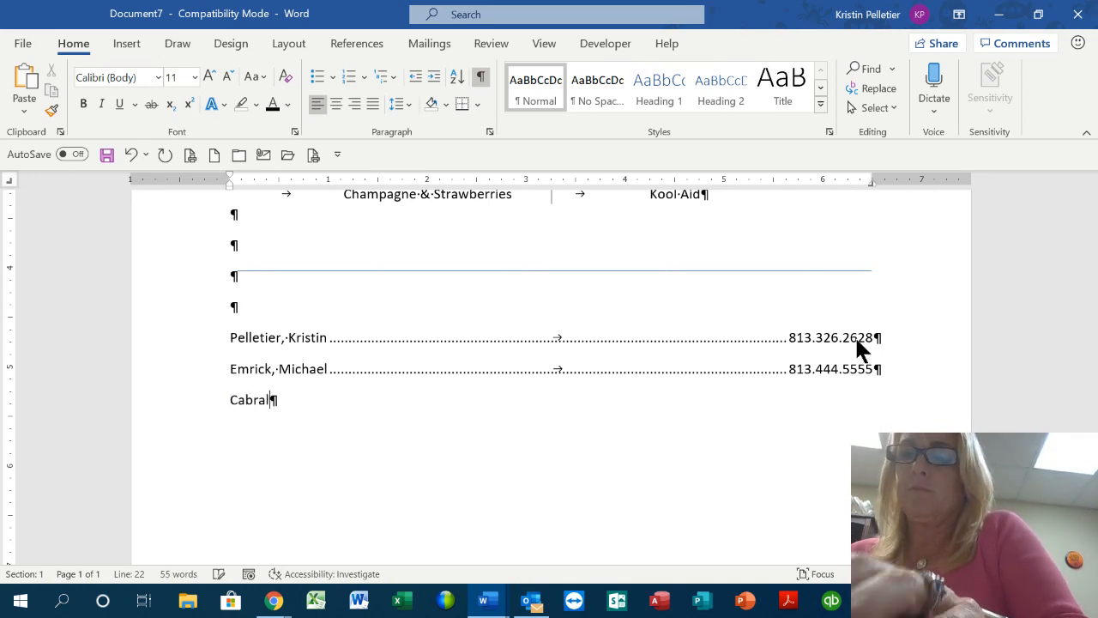
key("Tab")
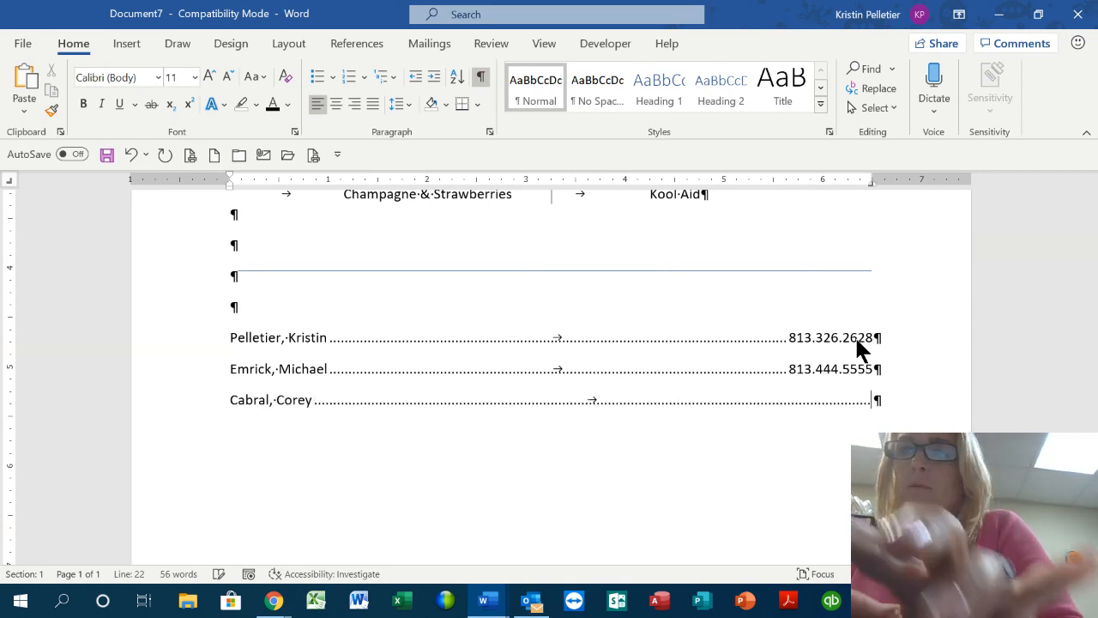
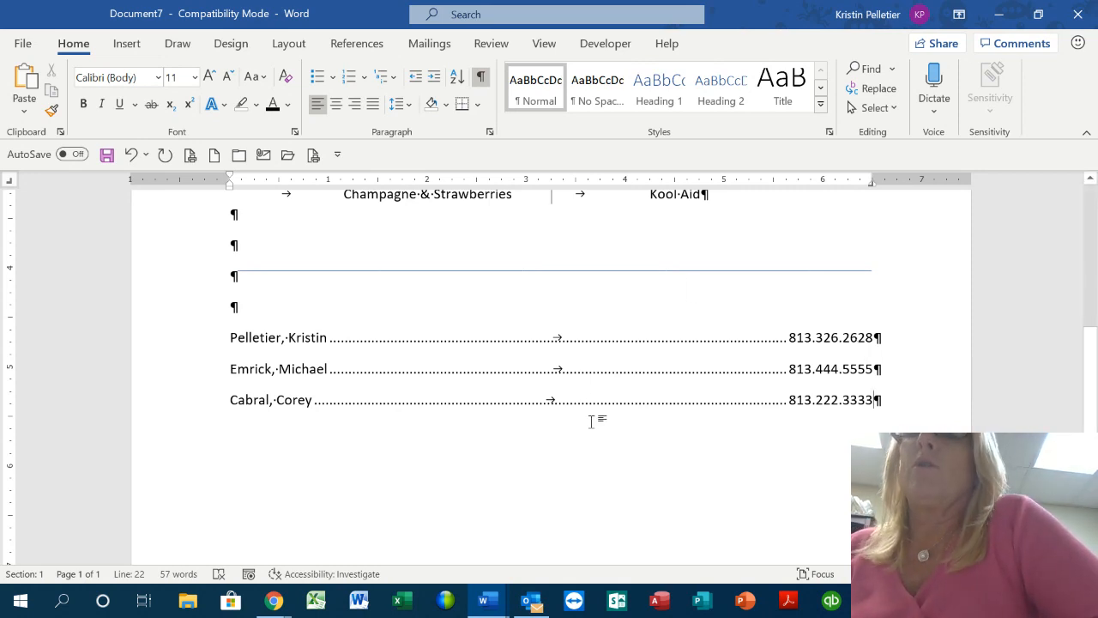
scroll(591, 421, "down", 5)
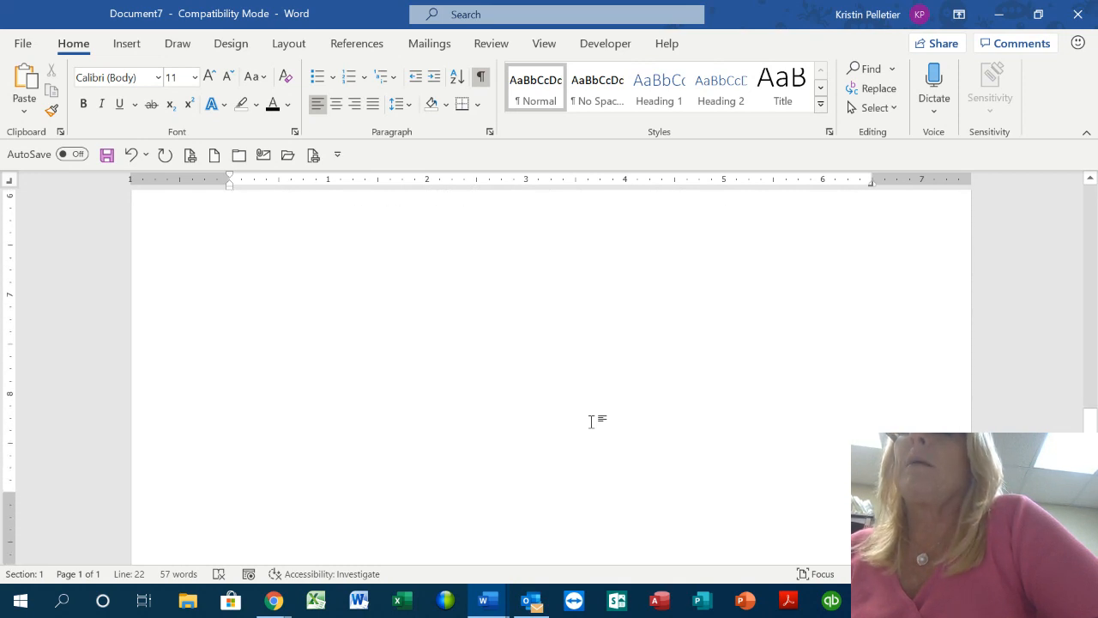
Open the Page Borders settings from the Design tab
scroll(591, 422, "up", 10)
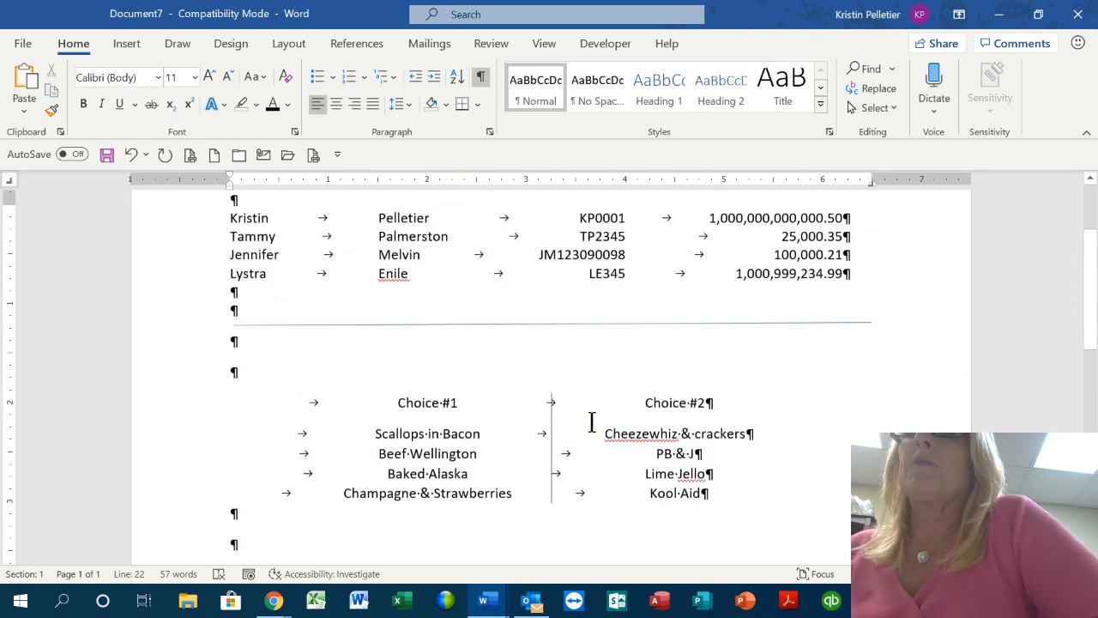
scroll(591, 421, "up", 2)
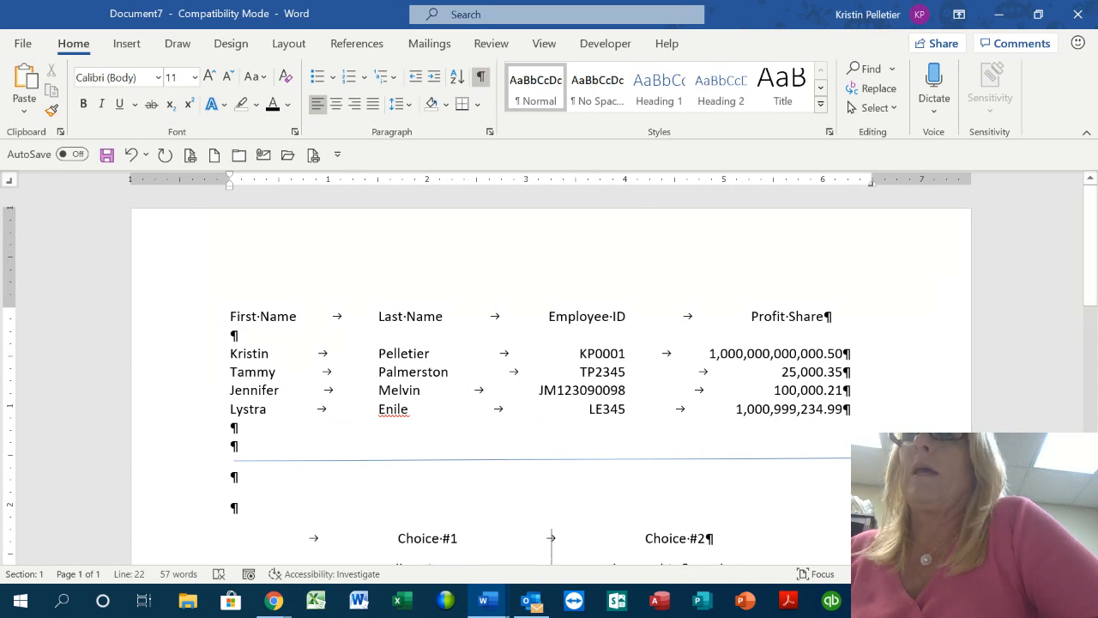
left_click(224, 40)
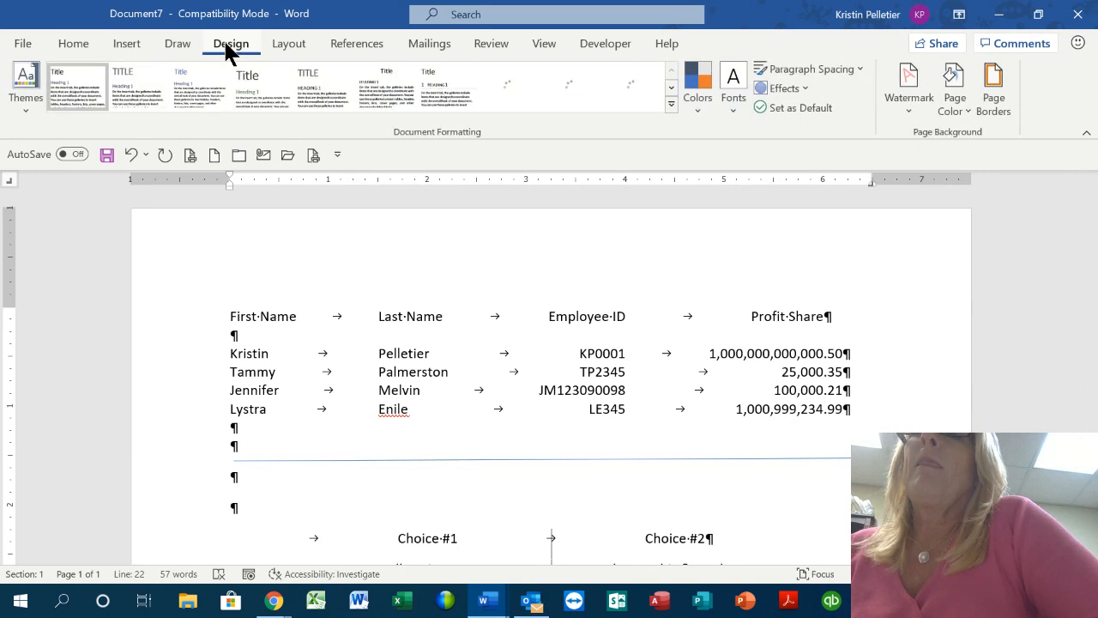
left_click(992, 92)
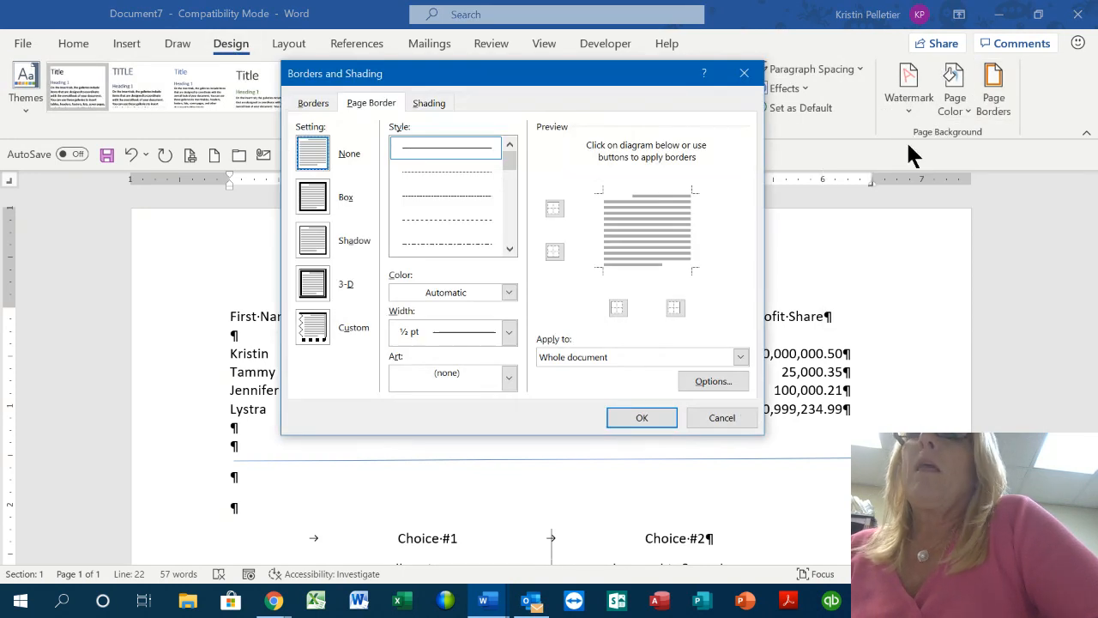
Apply the red hearts art page border at 15 pt width around the page
left_click(447, 379)
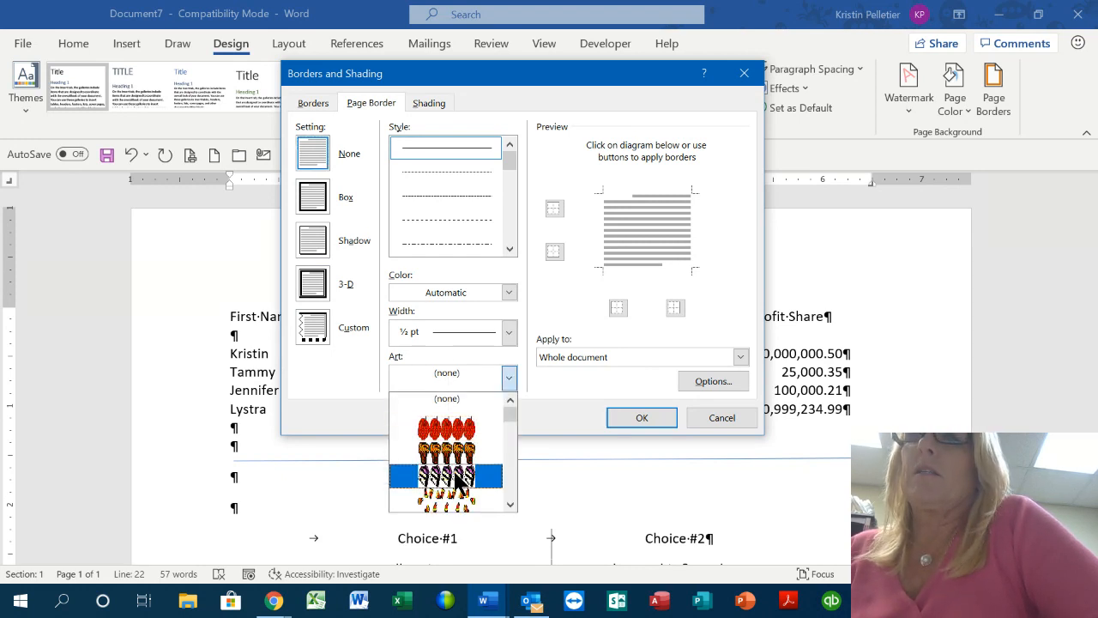
left_click(510, 505)
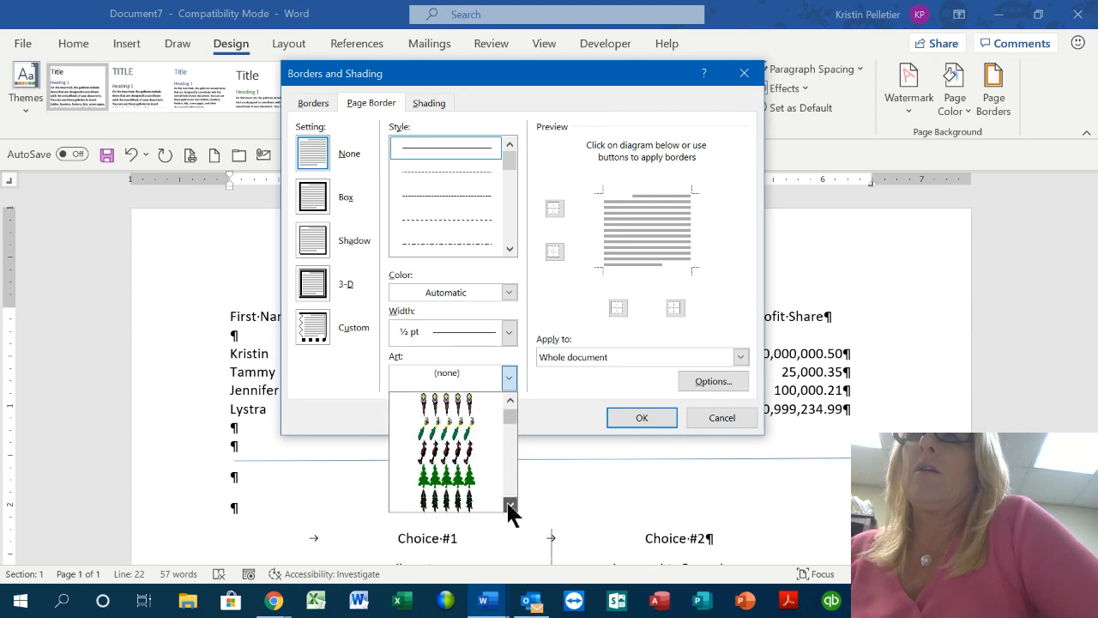
left_click(509, 504)
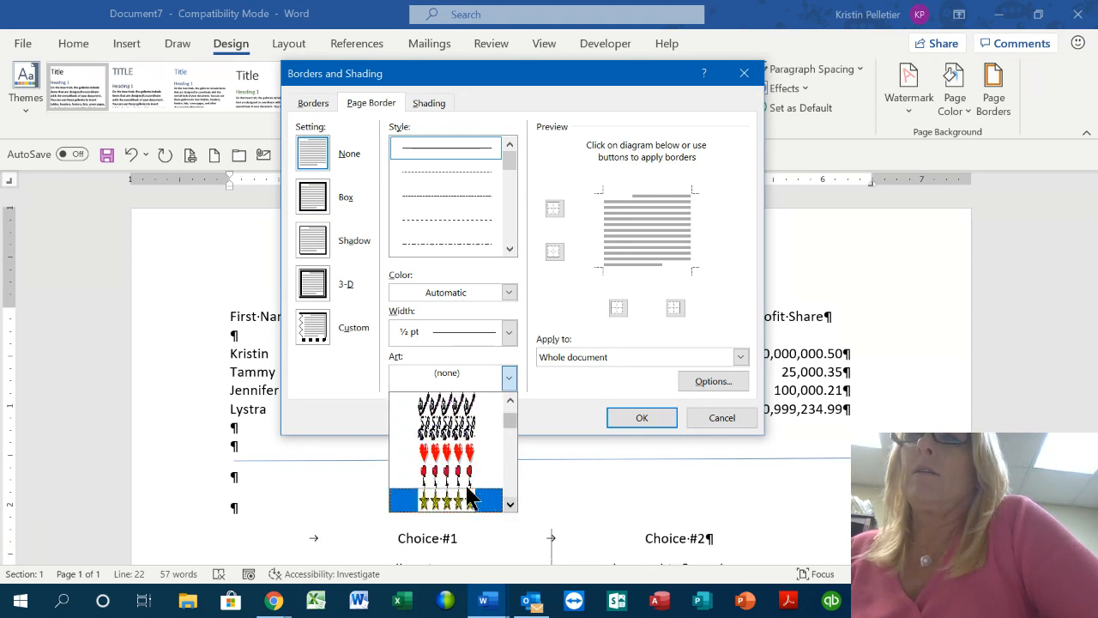
left_click(444, 477)
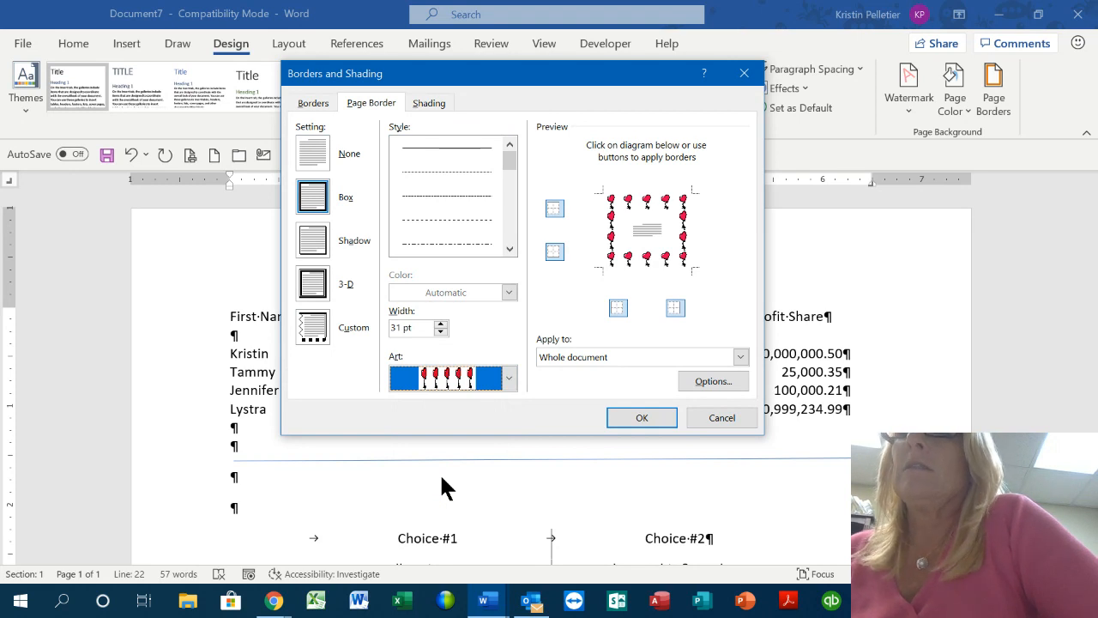
left_click(440, 331)
left_click(440, 331)
left_click(440, 331)
left_click(440, 331)
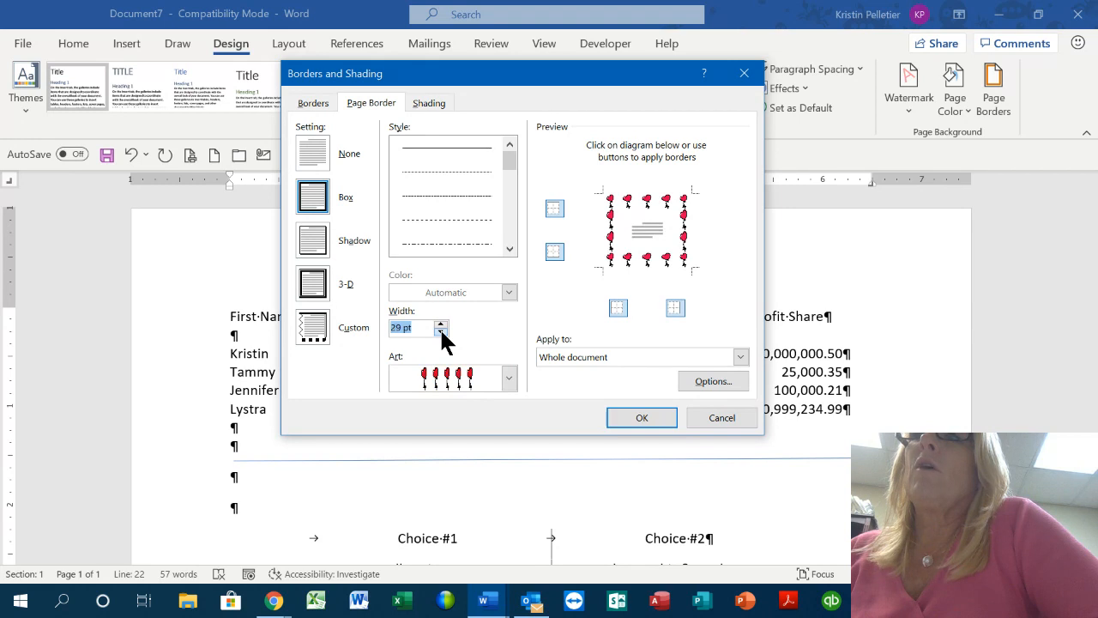
left_click(440, 331)
left_click(440, 331)
left_click(440, 331)
left_click(440, 331)
left_click(441, 332)
left_click(441, 331)
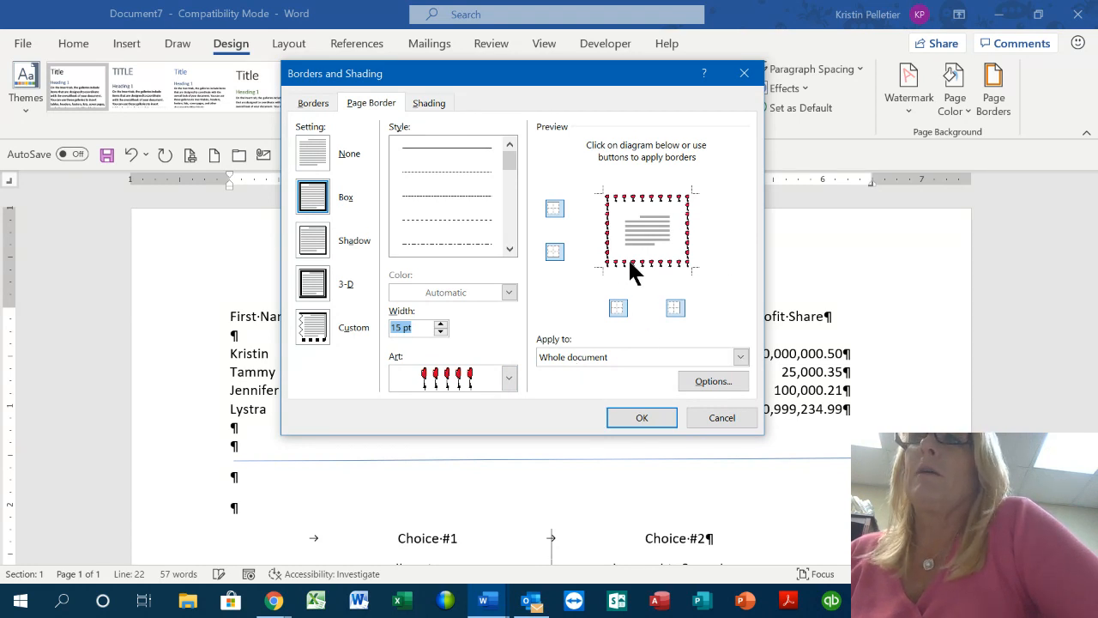
left_click(642, 418)
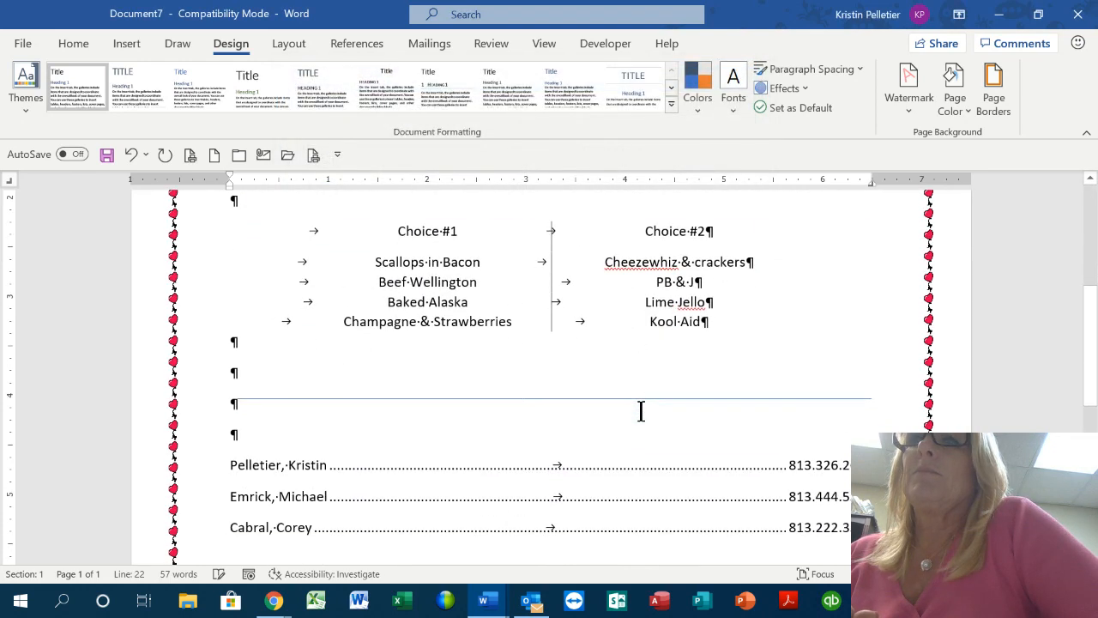
scroll(641, 411, "down", 10)
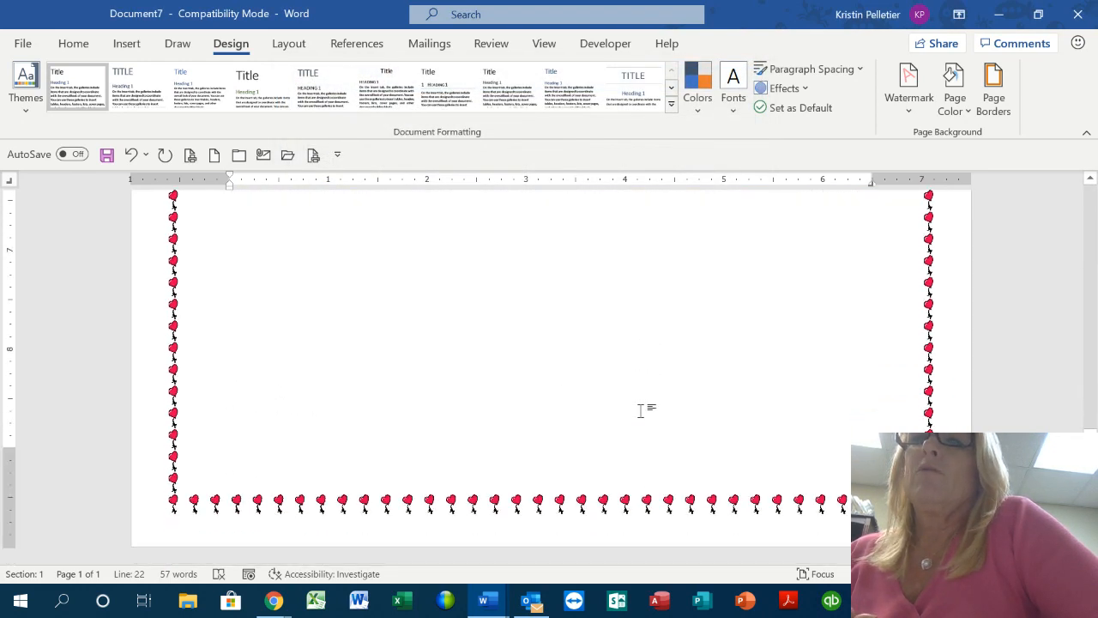
left_click(313, 154)
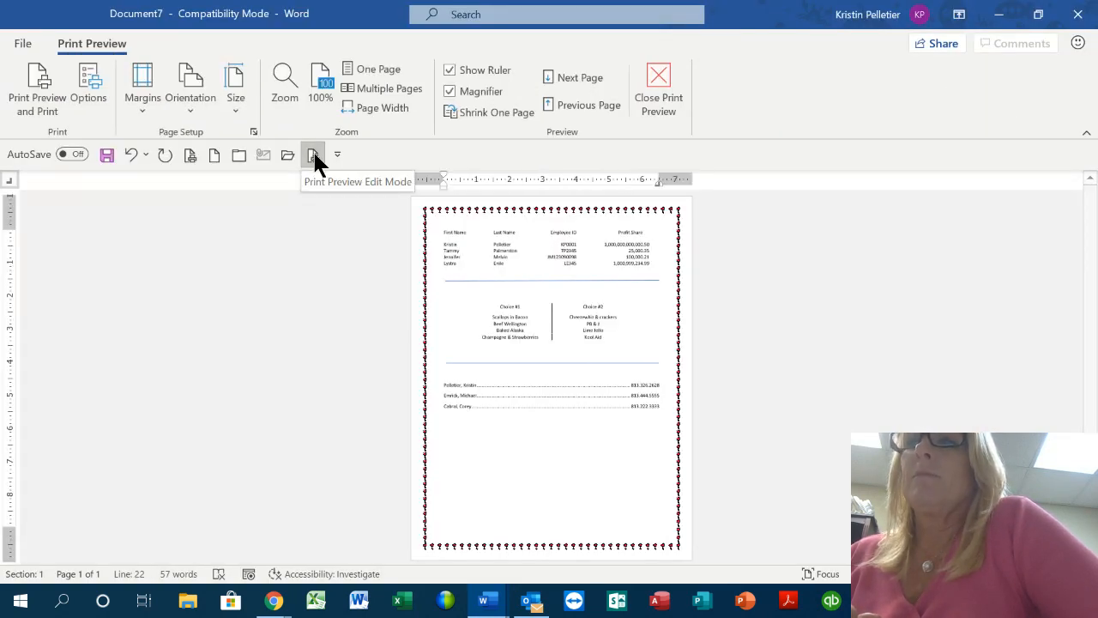
left_click(658, 77)
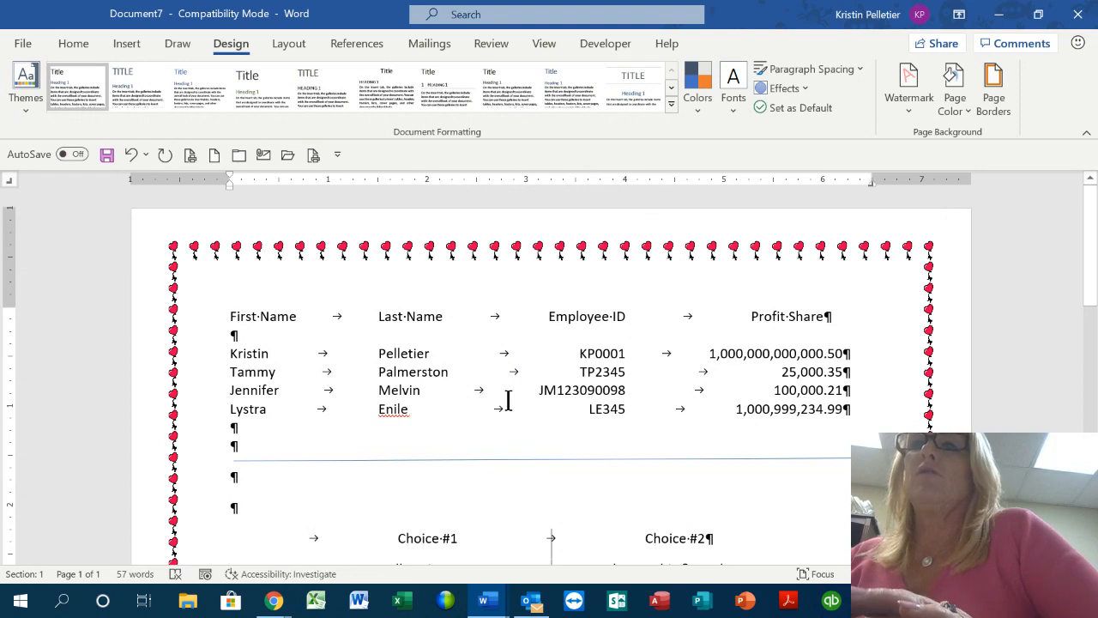
scroll(507, 399, "down", 3)
Make the employee list heading line bold at 14 pt
scroll(505, 390, "up", 1)
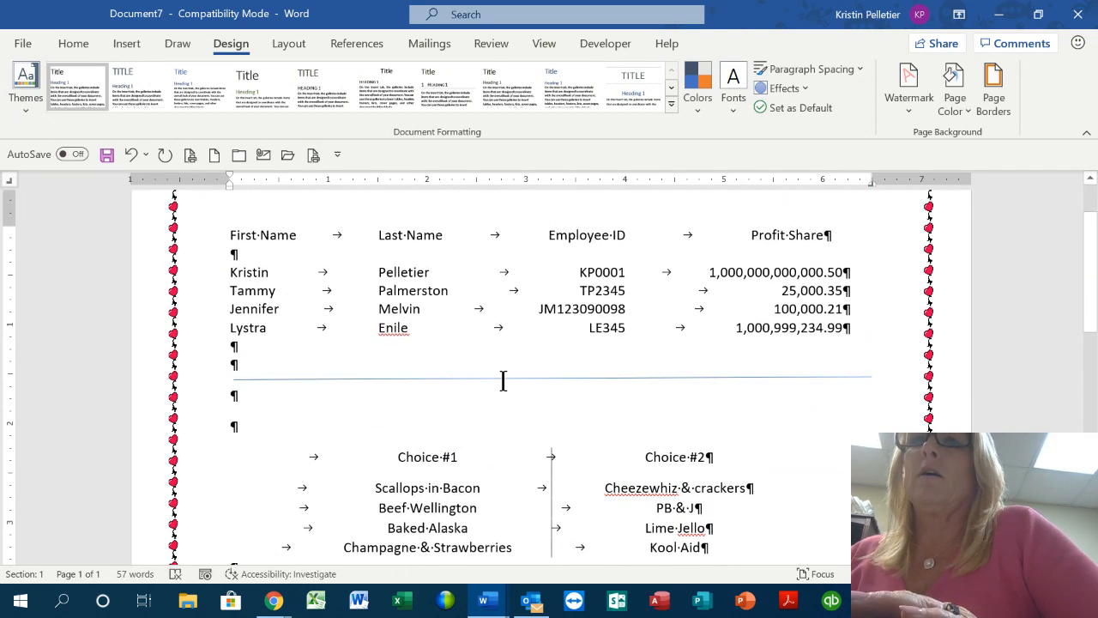
left_click(184, 236)
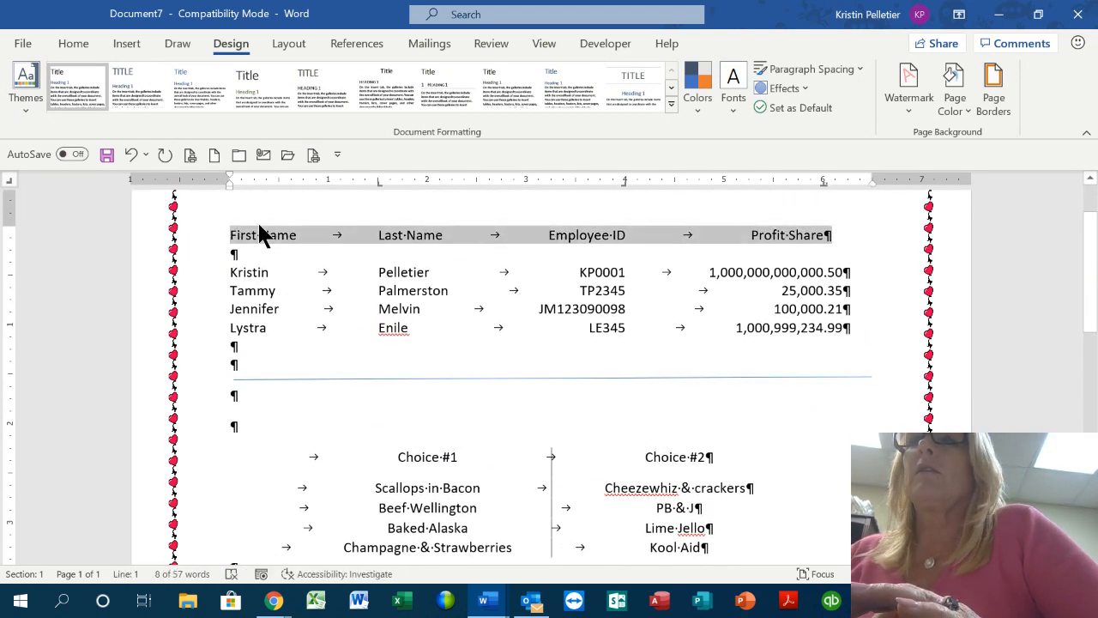
left_click(76, 44)
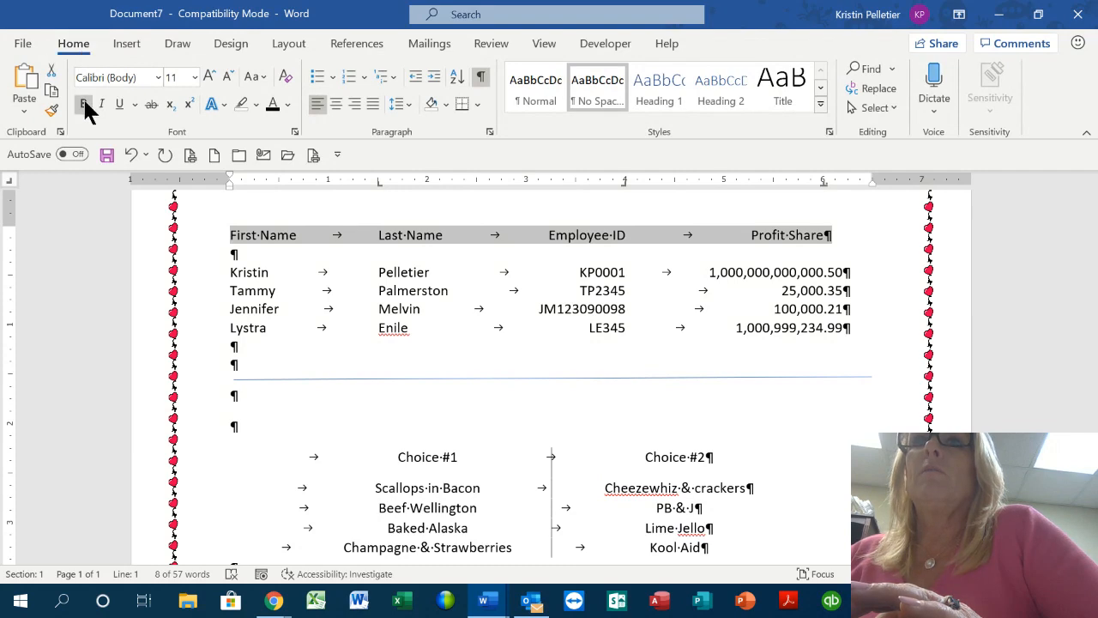
left_click(84, 105)
left_click(196, 77)
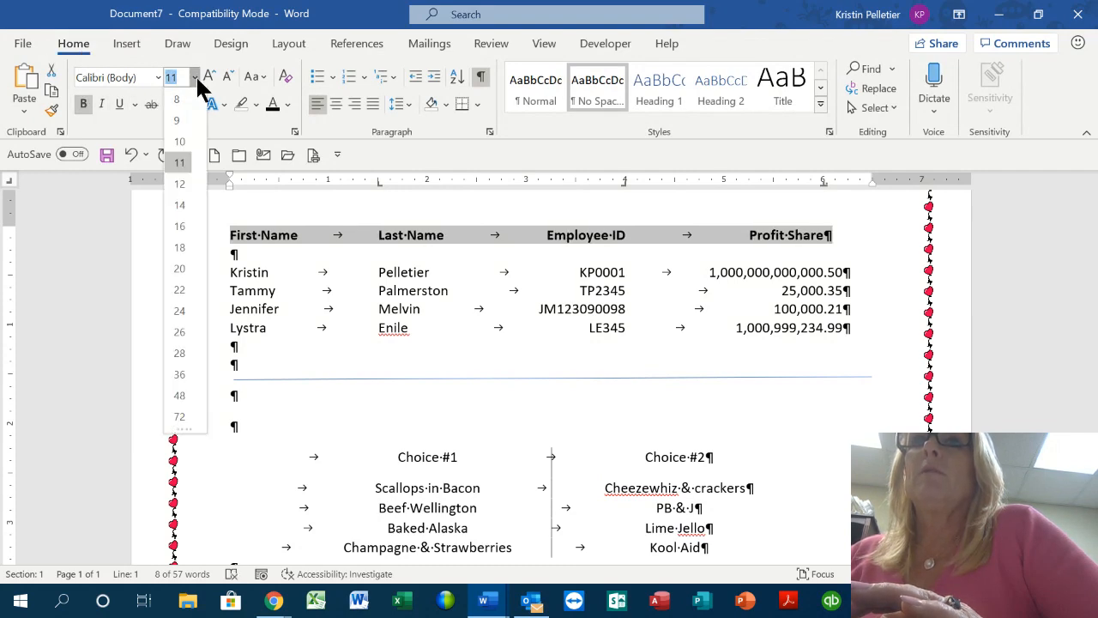
left_click(180, 201)
Make the Choice #1/Choice #2 heading line bold at 14 pt
scroll(424, 372, "down", 5)
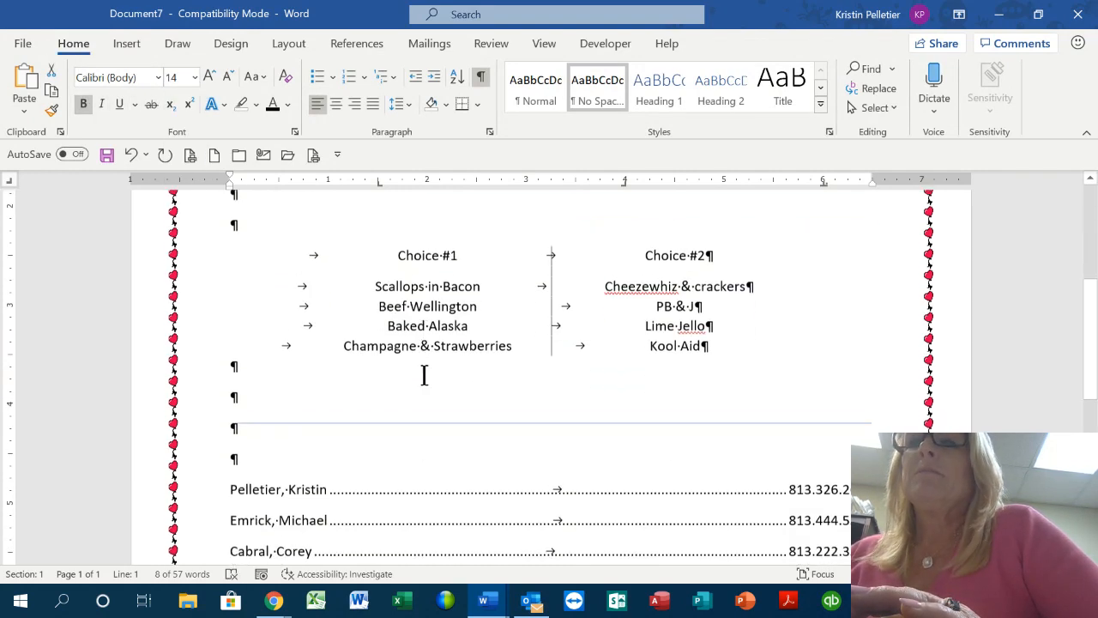
left_click(193, 253)
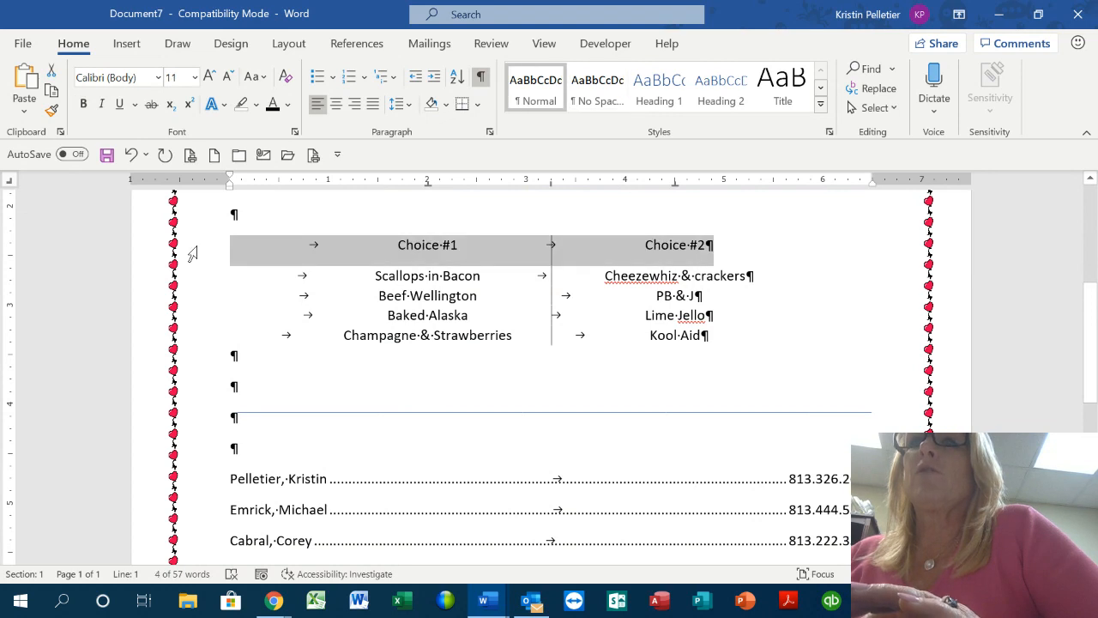
left_click(81, 99)
left_click(195, 77)
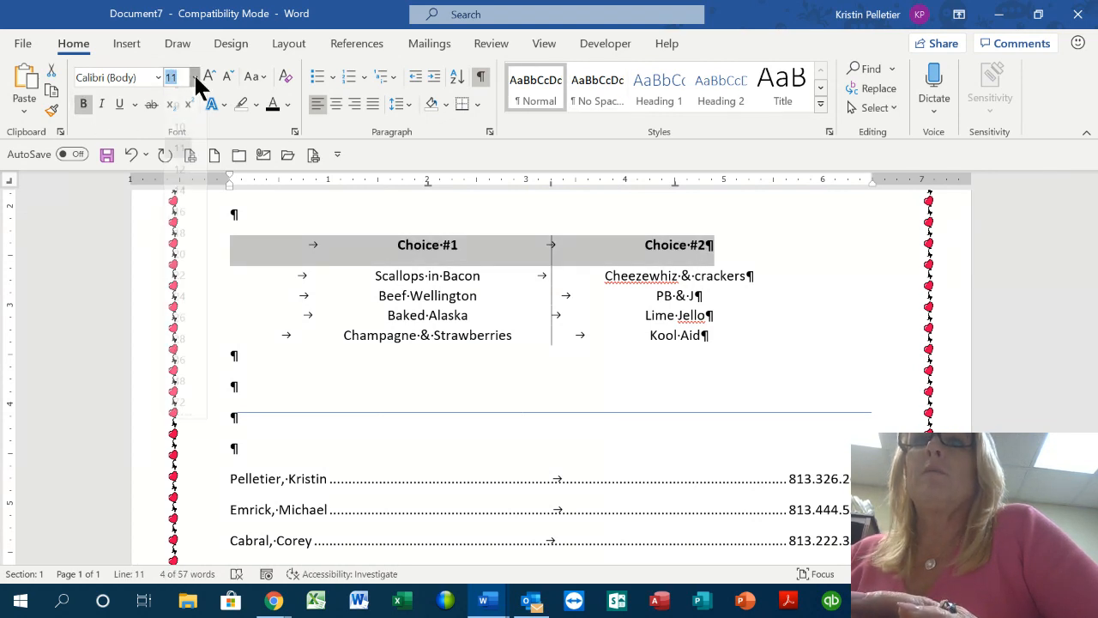
left_click(183, 205)
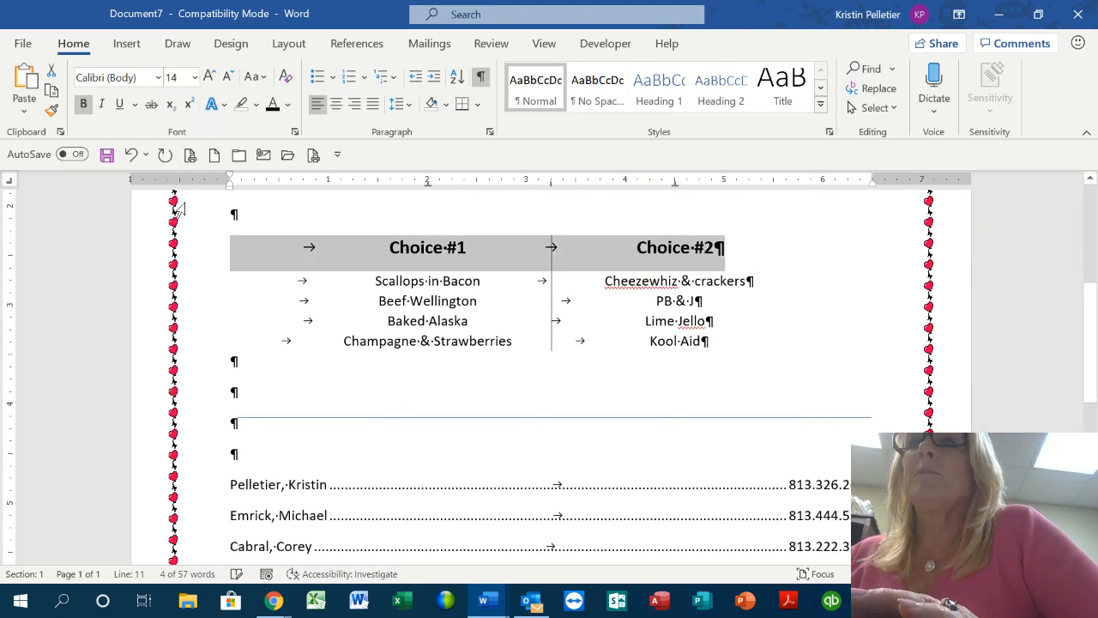
left_click(445, 366)
scroll(549, 291, "up", 3)
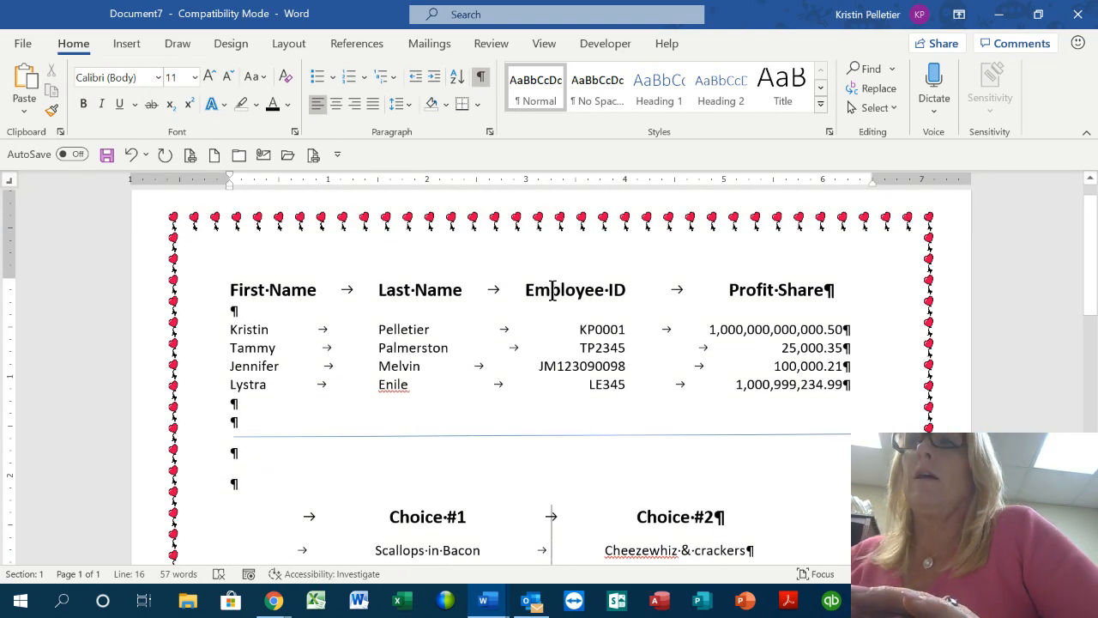
Scroll through the finished heart-bordered document, then switch to a new Chrome tab
scroll(552, 292, "down", 1)
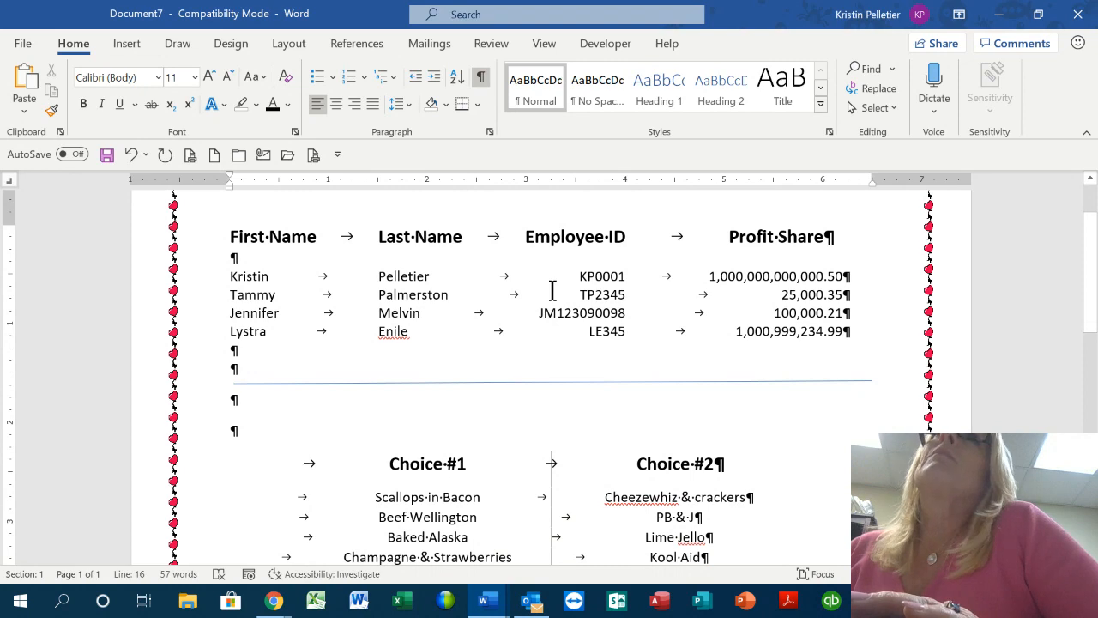
scroll(493, 345, "down", 3)
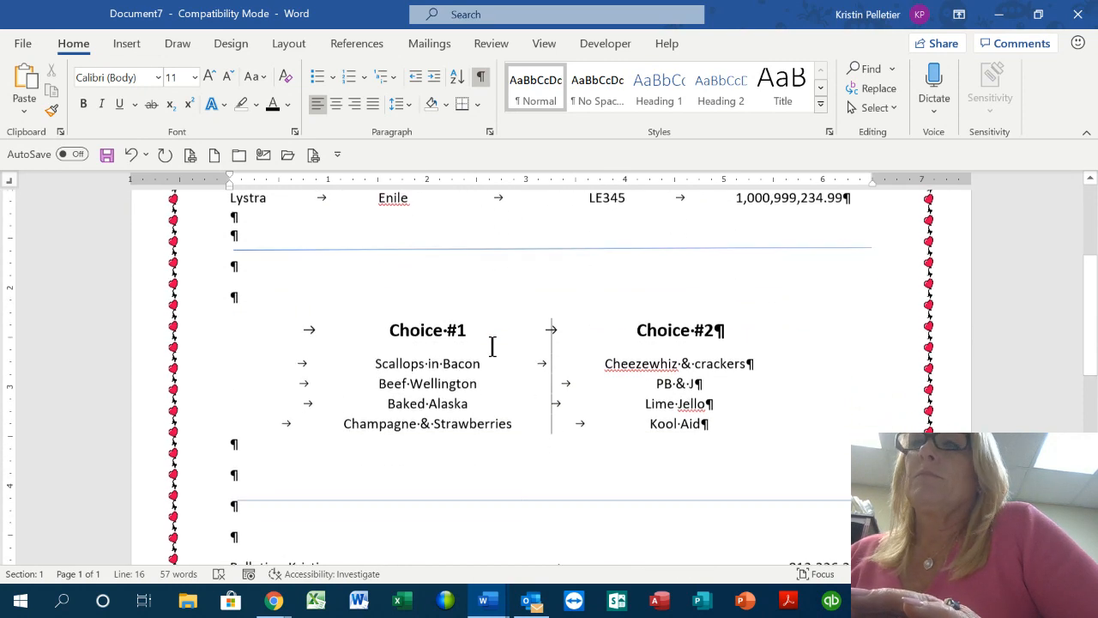
scroll(492, 346, "down", 12)
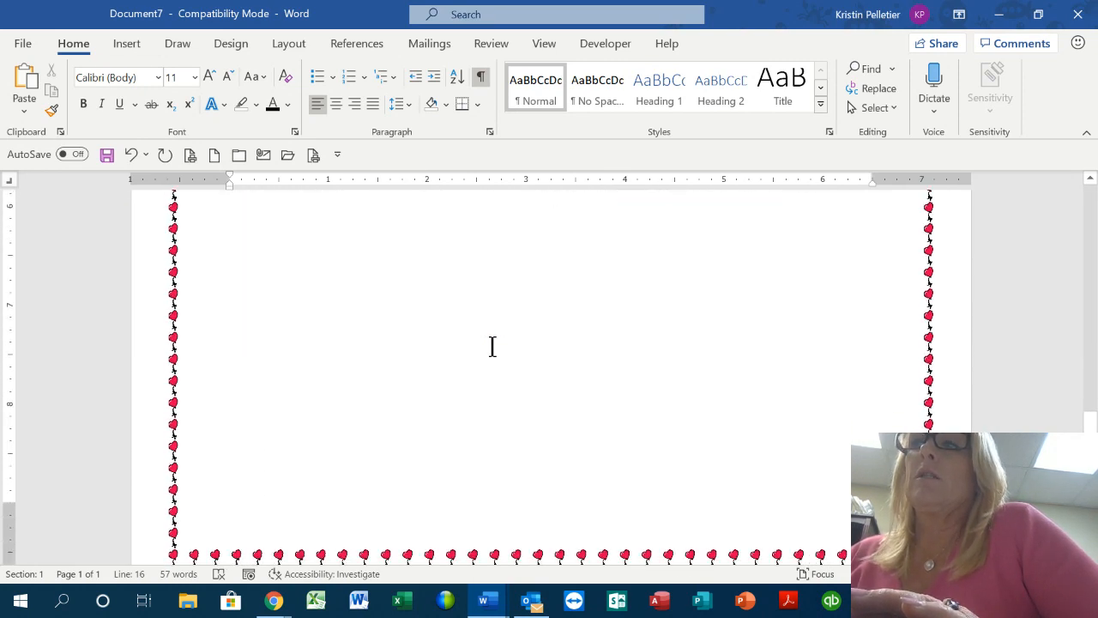
scroll(490, 346, "up", 8)
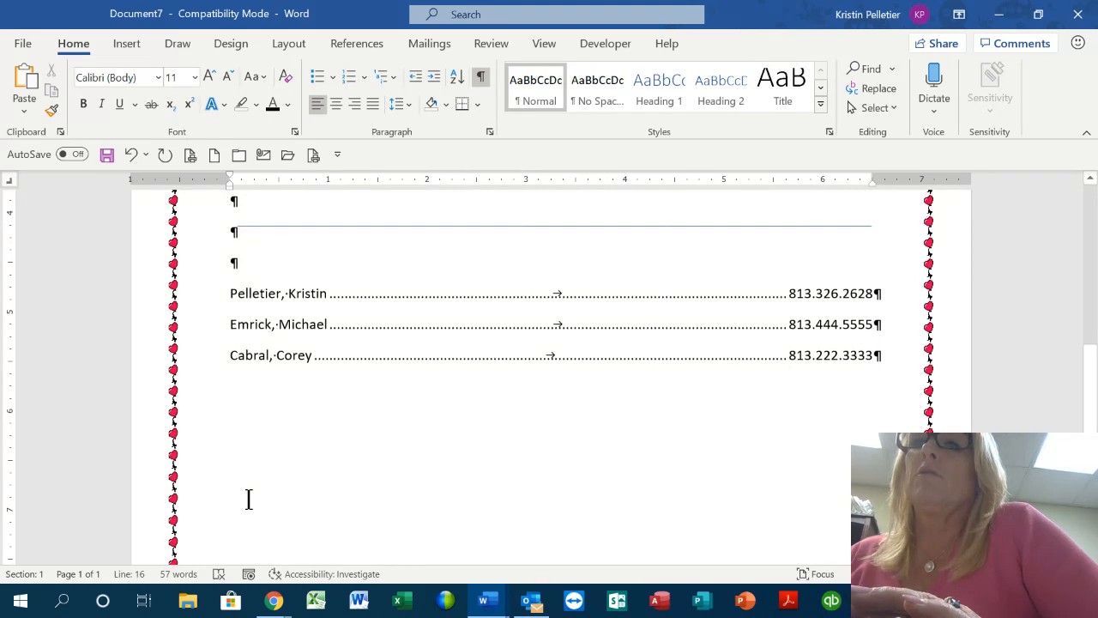
mouse_move(271, 605)
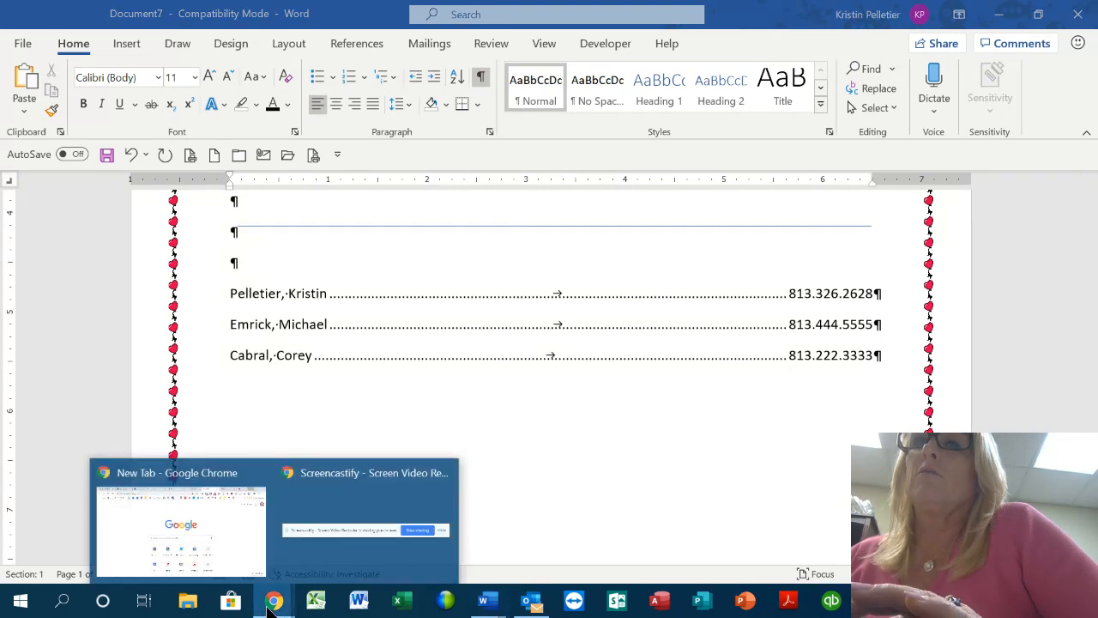
left_click(172, 526)
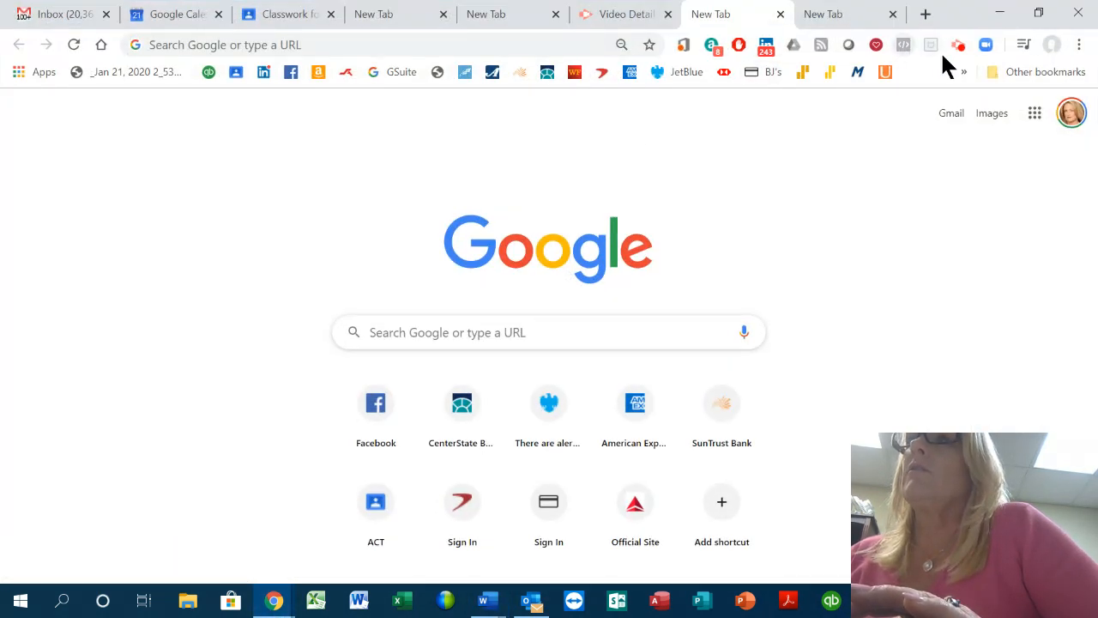